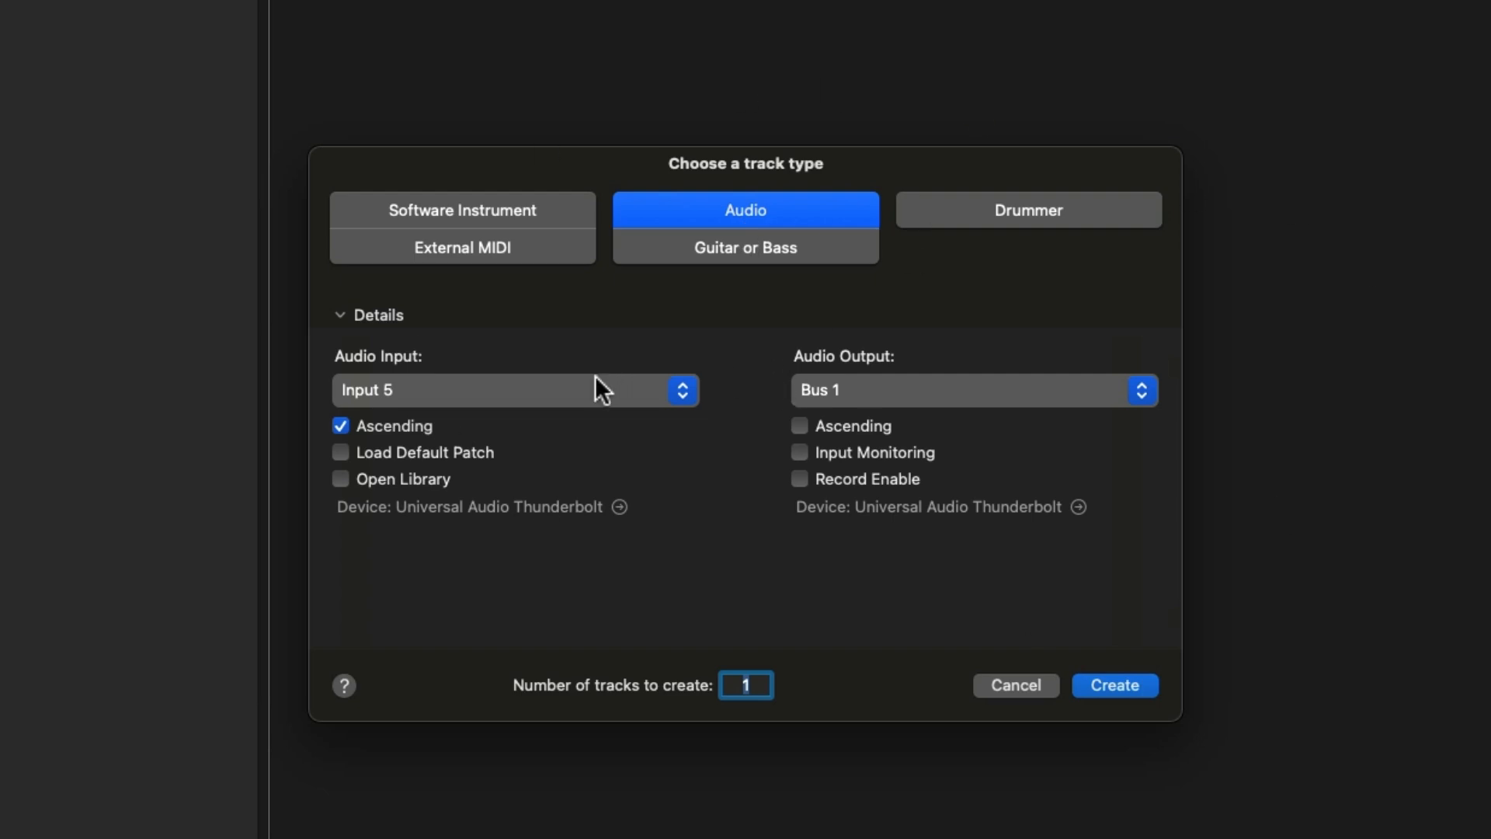
Step: Compare the options of the Software Instrument, Audio, Drummer, External MIDI and Guitar or Bass track types
{"action": "left_click", "coordinate": [382, 221]}
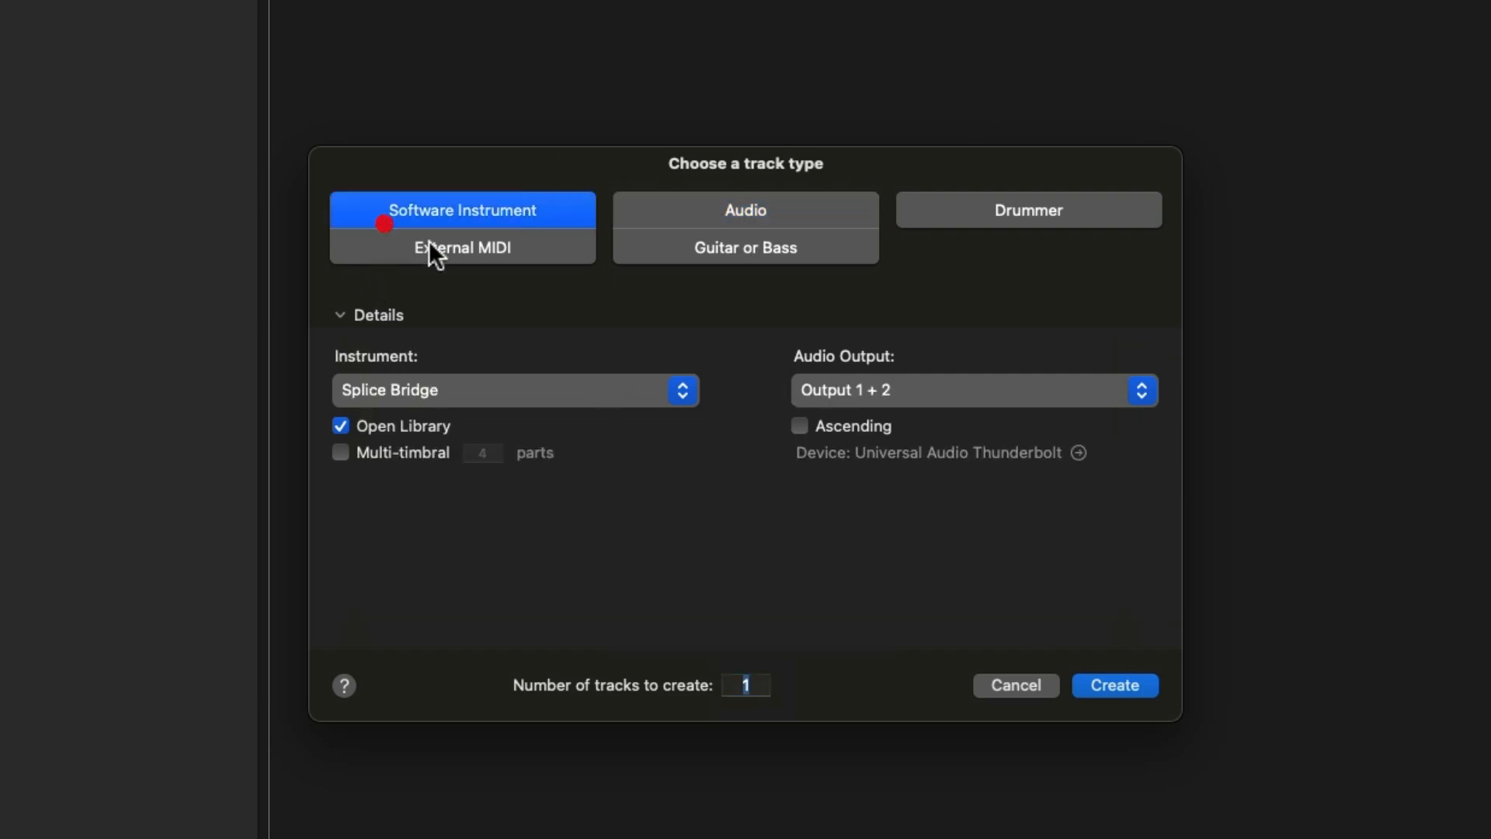
{"action": "left_click", "coordinate": [751, 209]}
{"action": "left_click", "coordinate": [1066, 209]}
{"action": "left_click", "coordinate": [508, 250]}
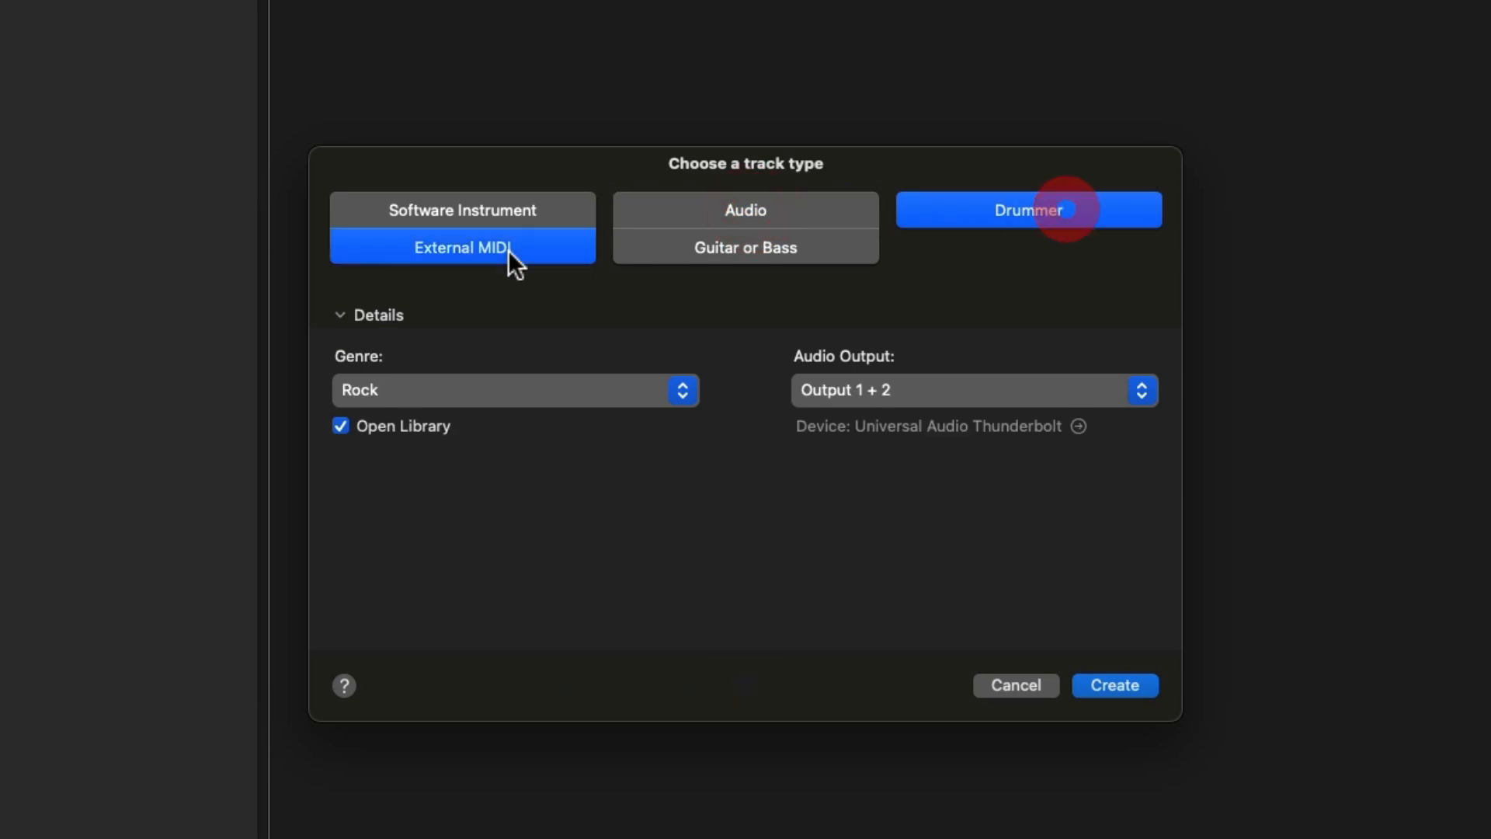
{"action": "left_click", "coordinate": [676, 248]}
{"action": "left_click", "coordinate": [527, 229]}
{"action": "left_click", "coordinate": [693, 252]}
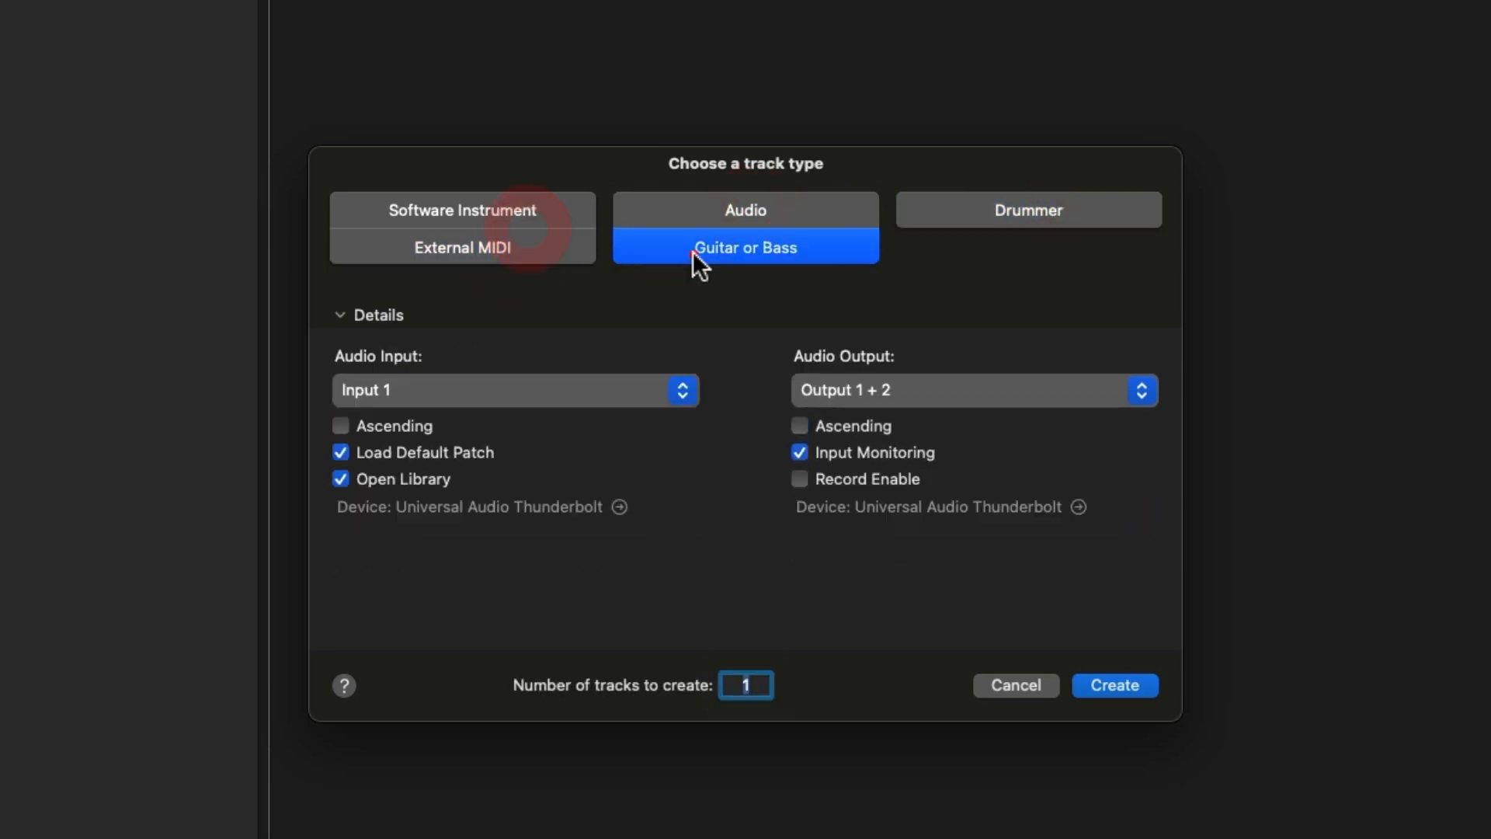
{"action": "left_click", "coordinate": [927, 211]}
{"action": "left_click", "coordinate": [799, 258]}
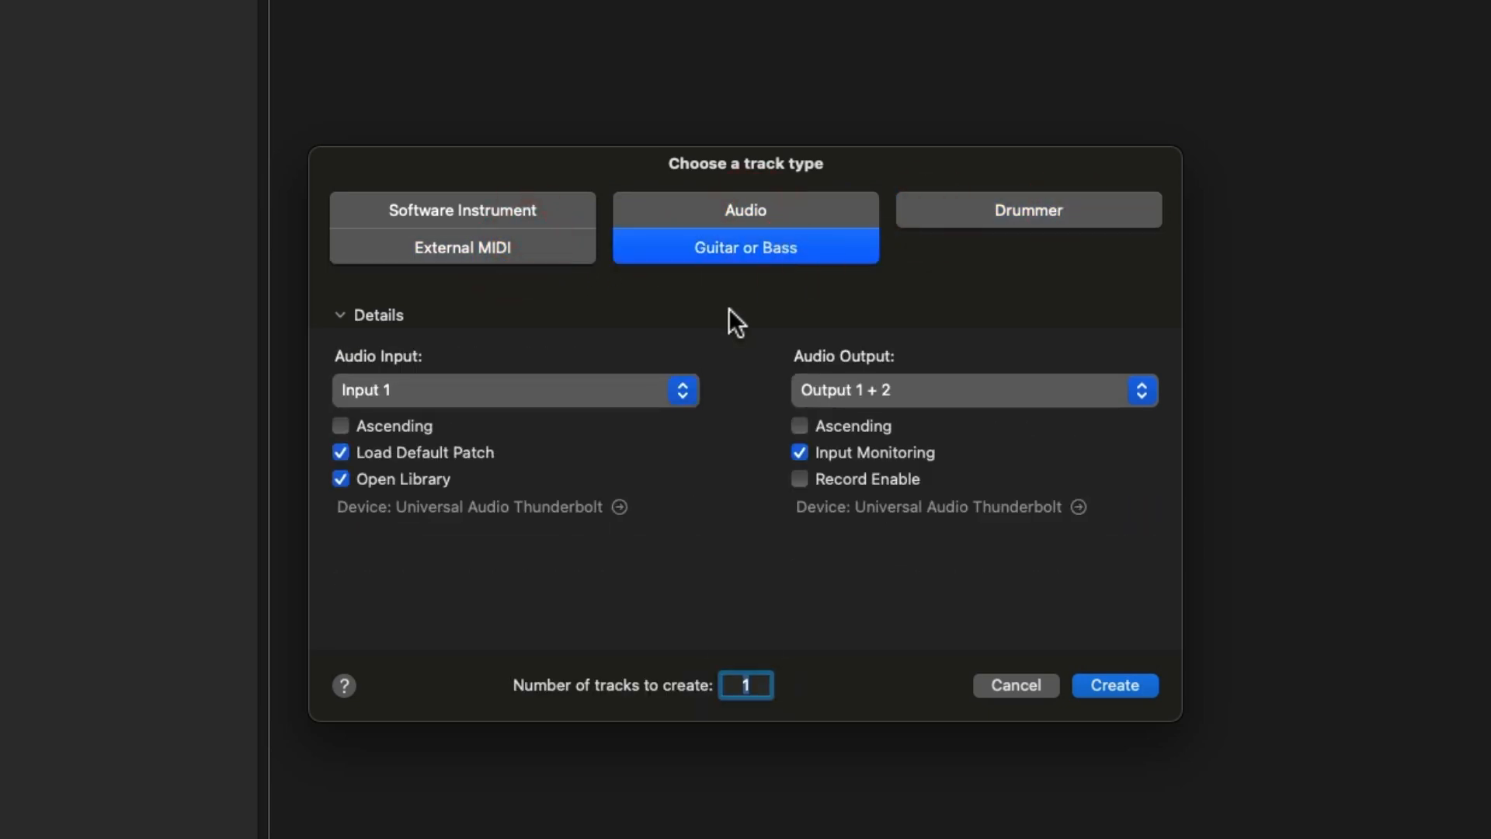
Step: Browse the built-in and third-party instruments available for a Software Instrument track
{"action": "left_click", "coordinate": [552, 219]}
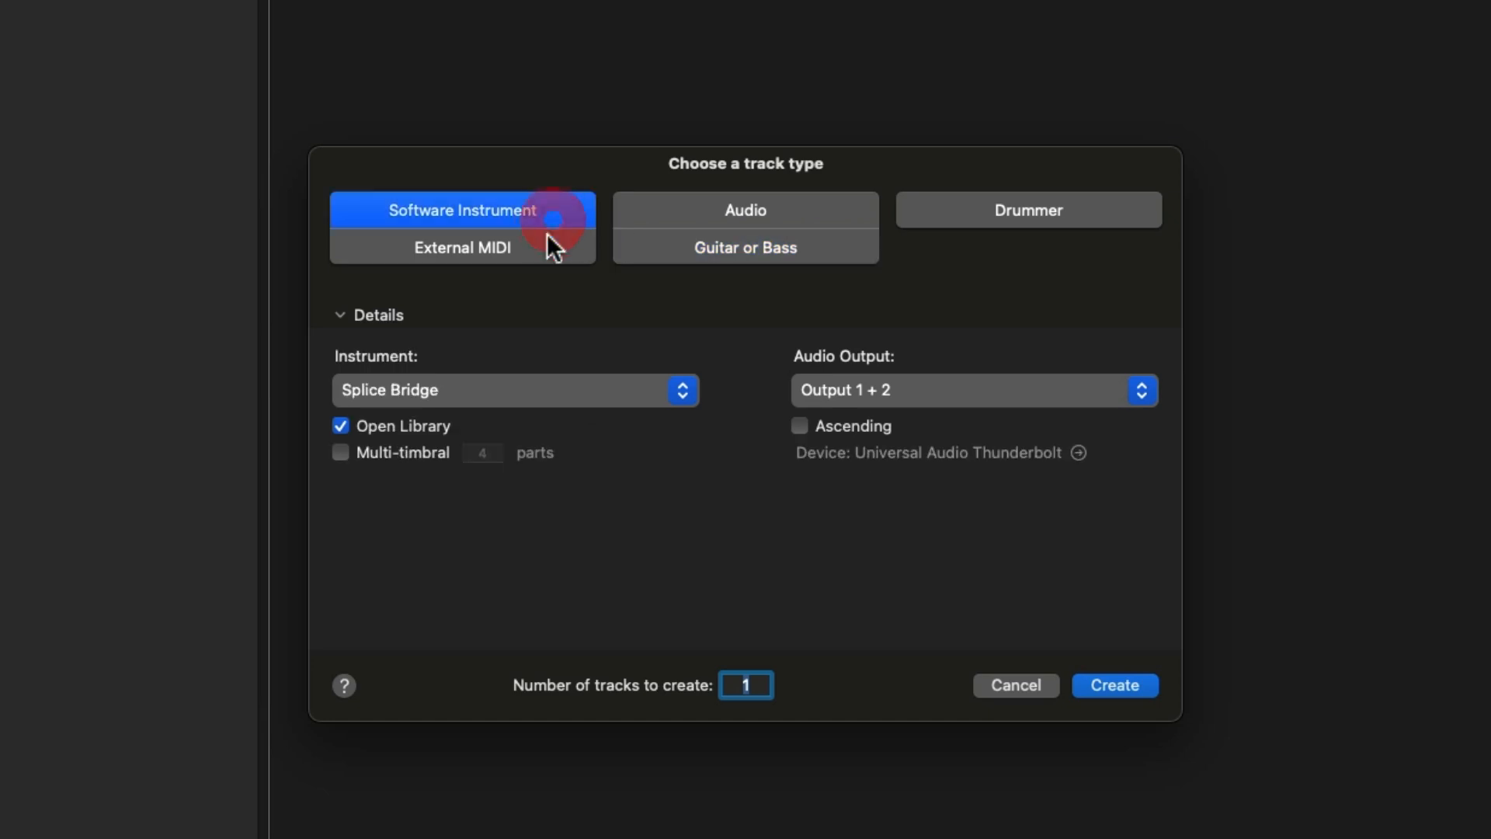
{"action": "left_click", "coordinate": [598, 389]}
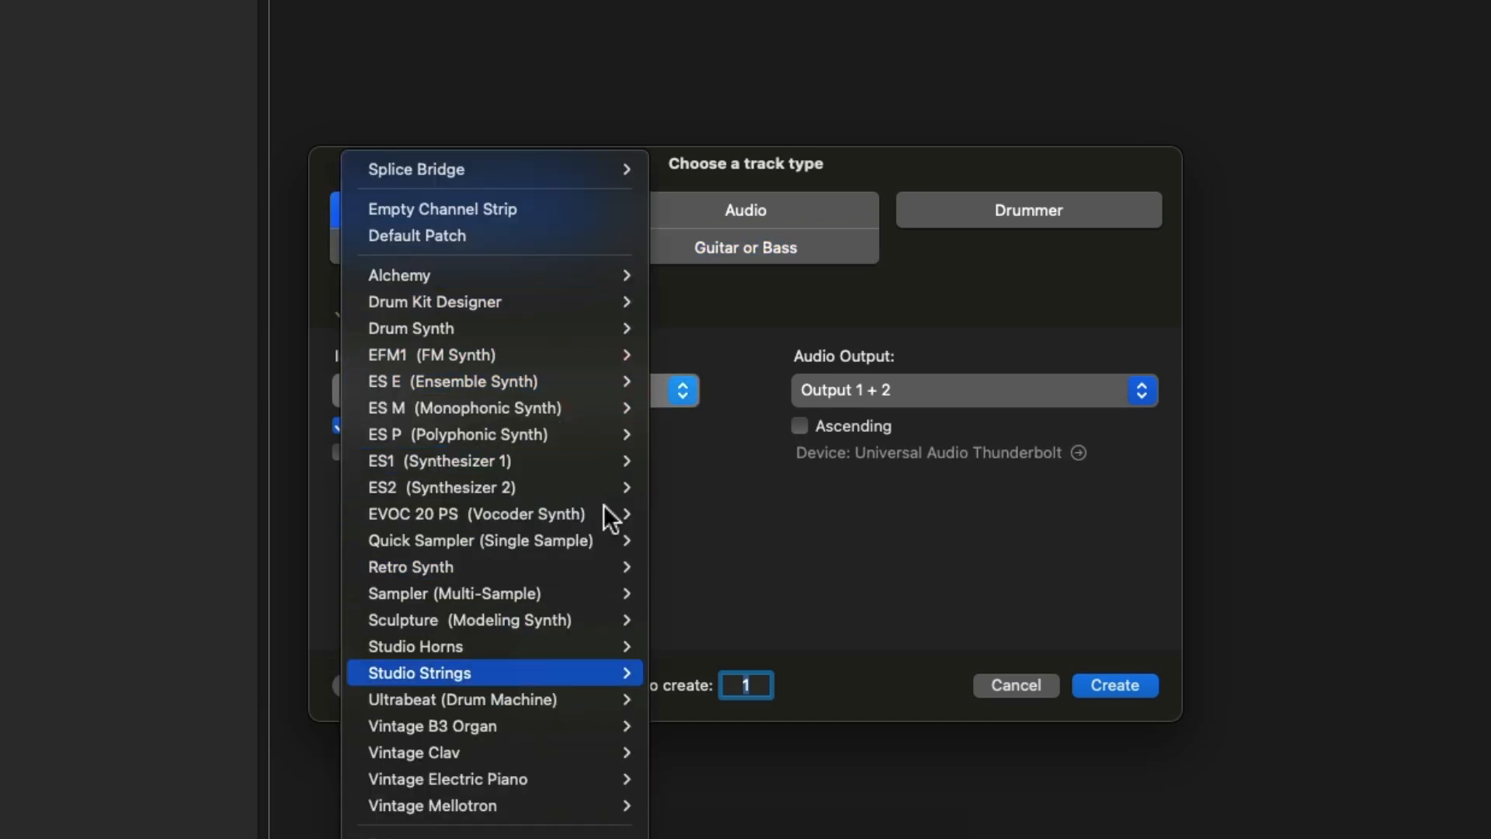
{"action": "left_click", "coordinate": [739, 566]}
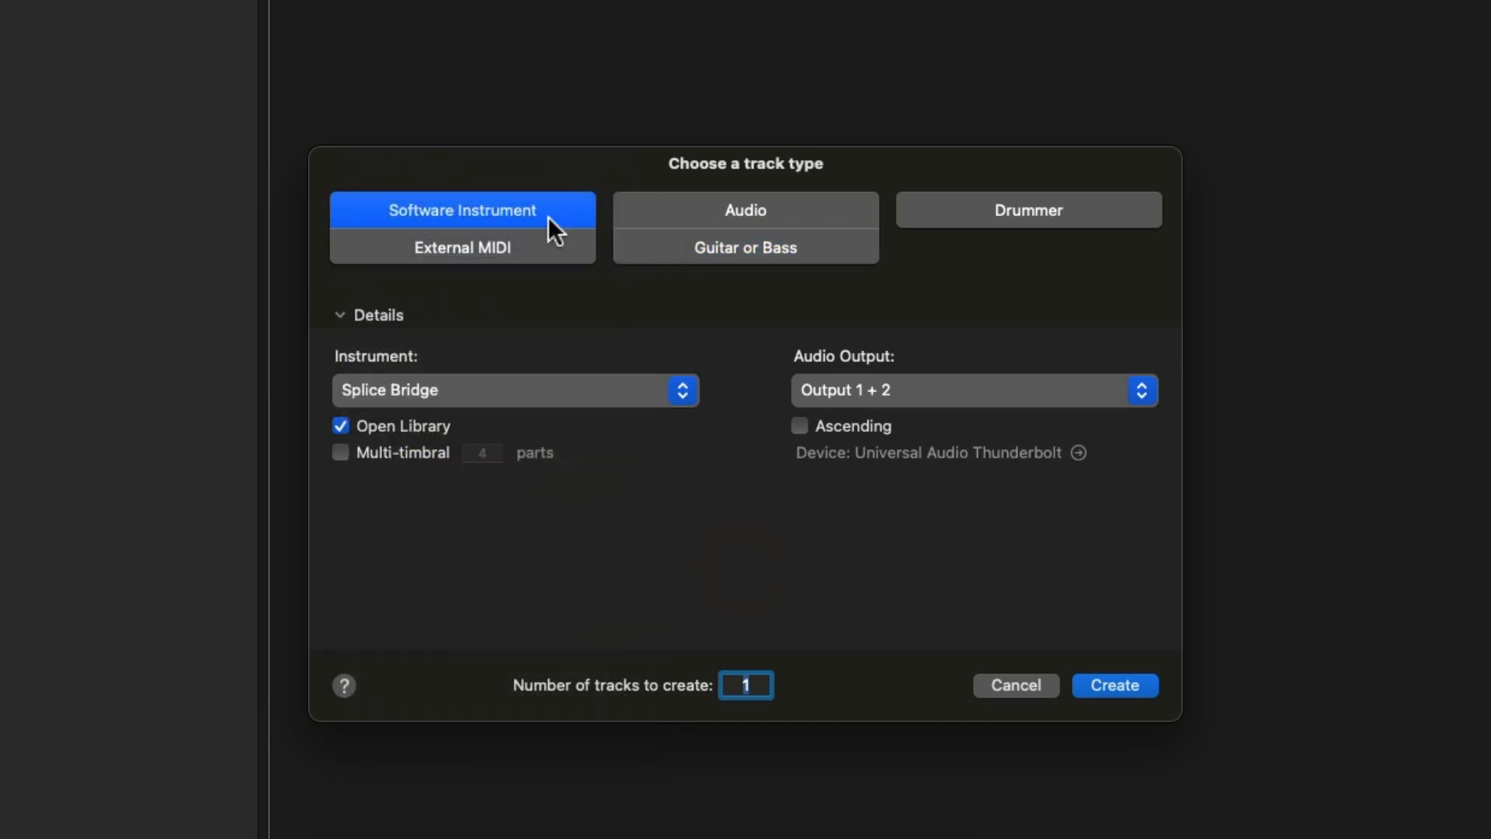
{"action": "left_click", "coordinate": [519, 246]}
{"action": "left_click", "coordinate": [514, 219]}
{"action": "left_click", "coordinate": [504, 390]}
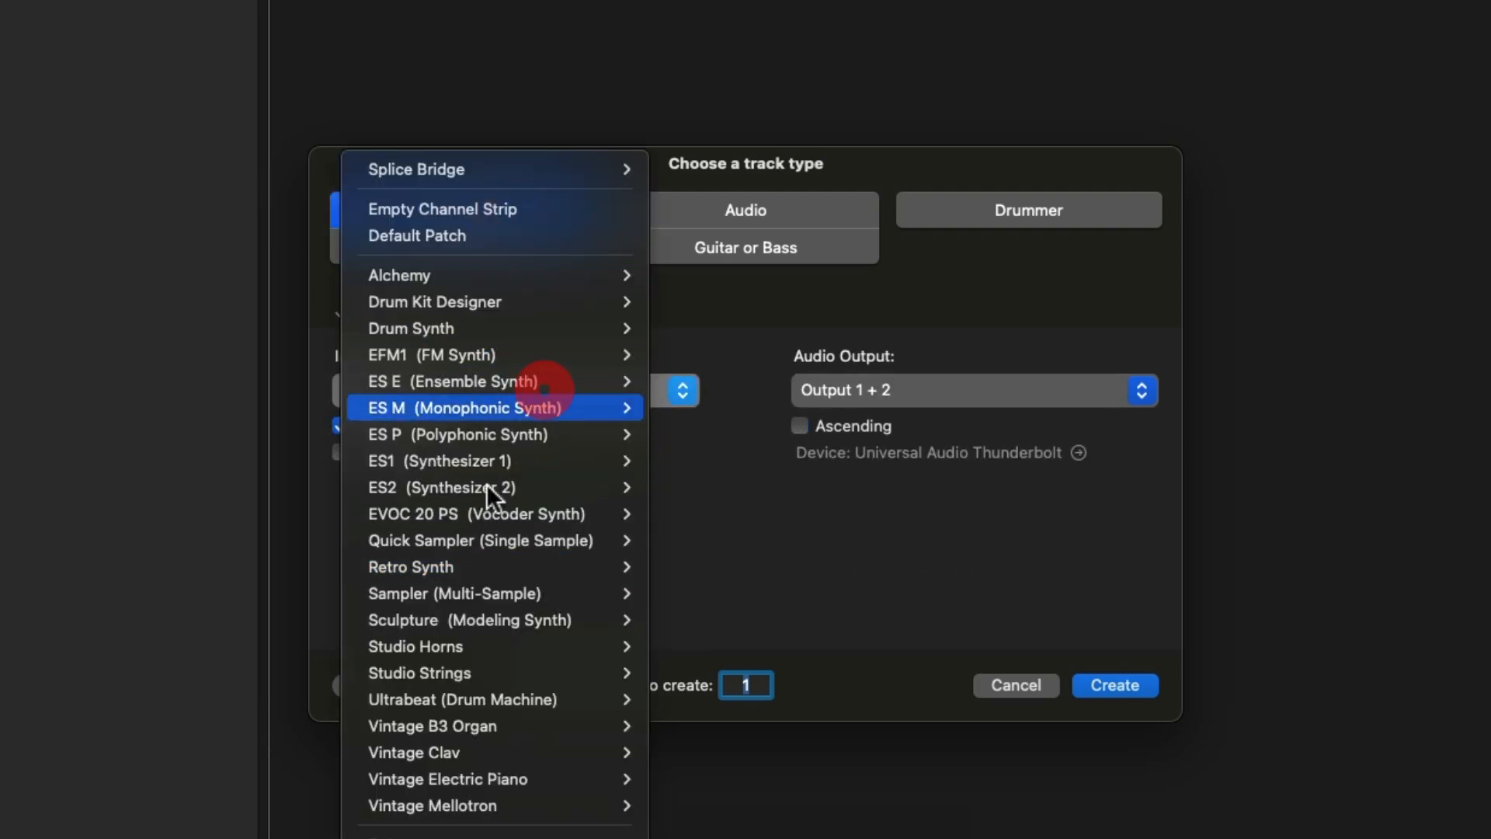
{"action": "mouse_move", "coordinate": [490, 835]}
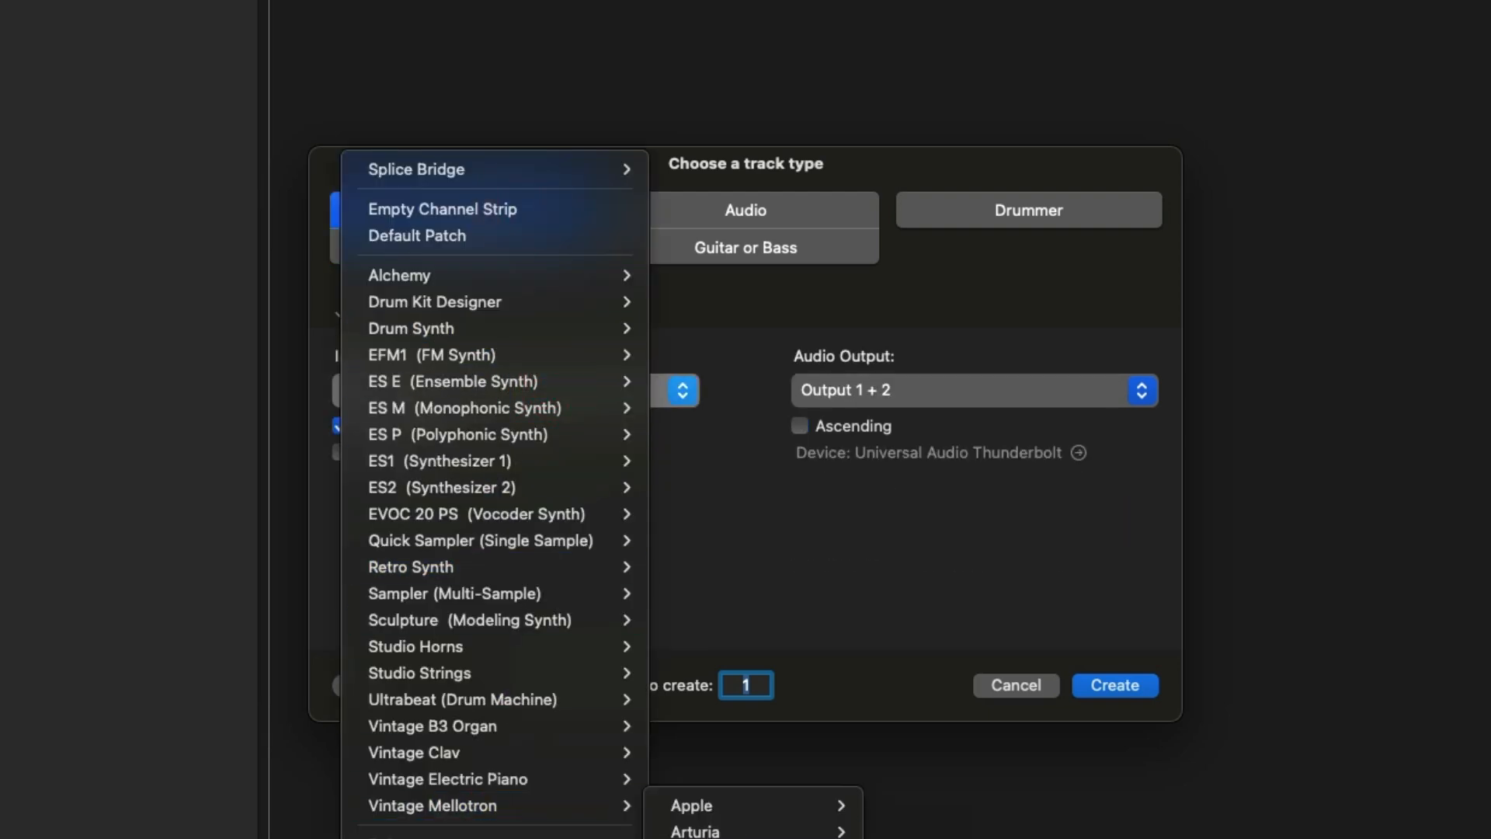
{"action": "left_click", "coordinate": [735, 450]}
Step: Choose Audio as the type for one new track
{"action": "left_click", "coordinate": [730, 208]}
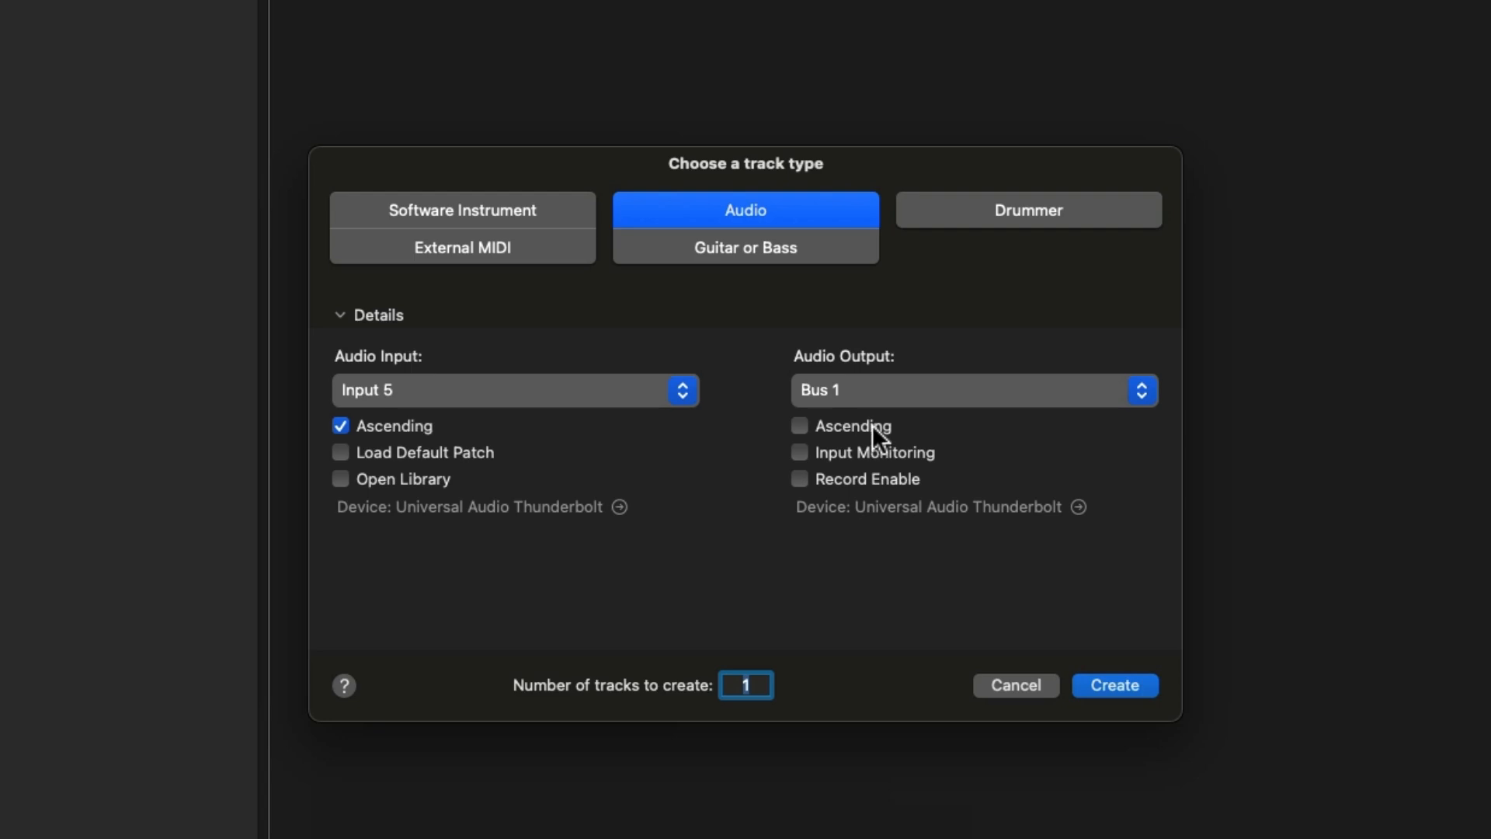
{"action": "left_click", "coordinate": [792, 241]}
{"action": "left_click", "coordinate": [781, 217]}
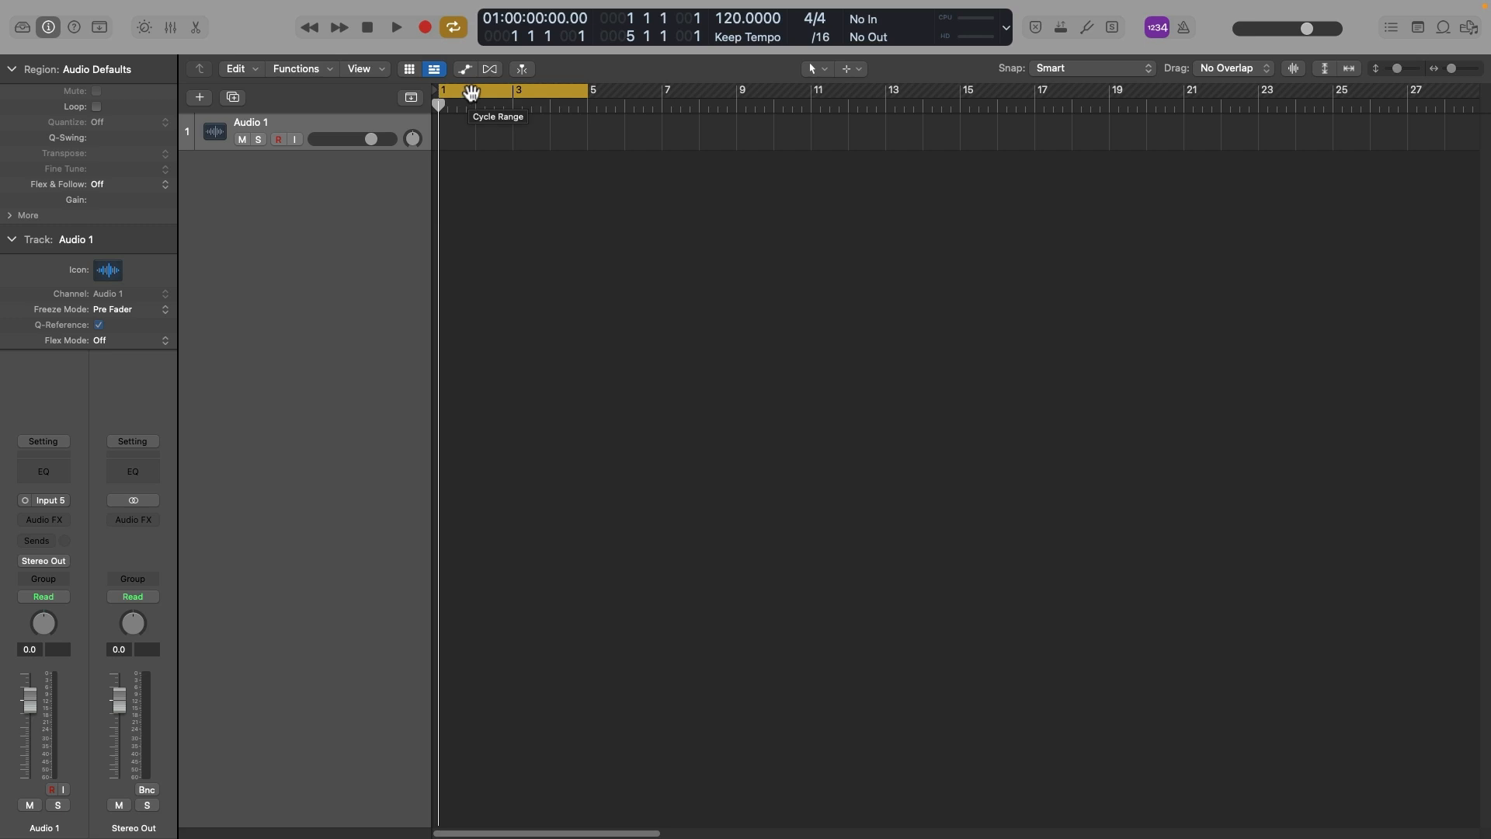
Step: Toggle cycle mode off and on from the cycle range in the ruler, and stop playback
{"action": "left_click", "coordinate": [472, 93]}
{"action": "left_click", "coordinate": [471, 93]}
{"action": "left_click", "coordinate": [472, 93]}
{"action": "left_click", "coordinate": [471, 93]}
{"action": "left_click", "coordinate": [471, 93]}
{"action": "left_click", "coordinate": [472, 94]}
{"action": "key", "text": "space"}
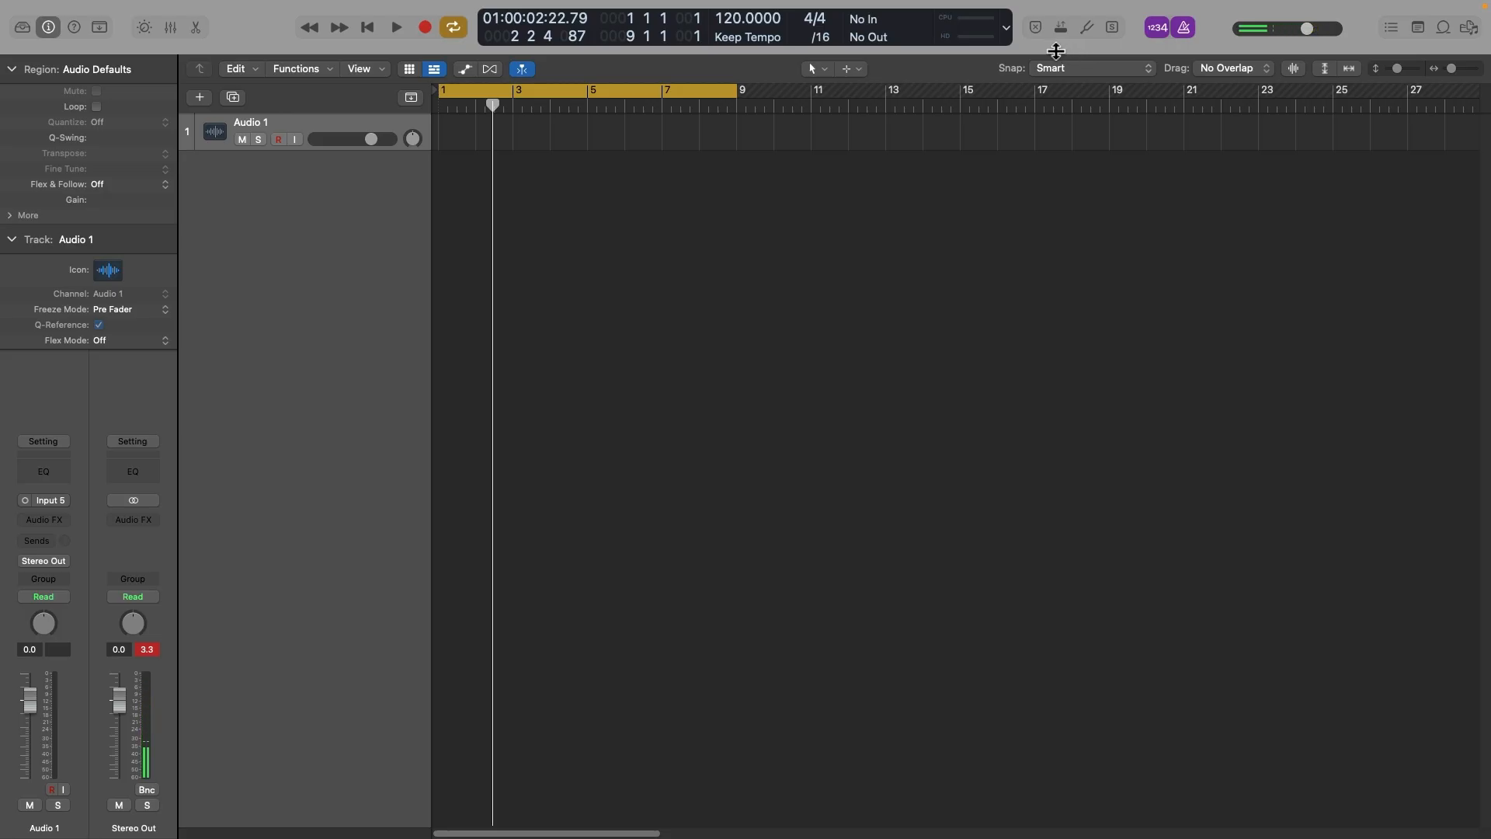
Step: Switch the control bar display to Beats & Project and back to Custom
{"action": "left_click", "coordinate": [1007, 31]}
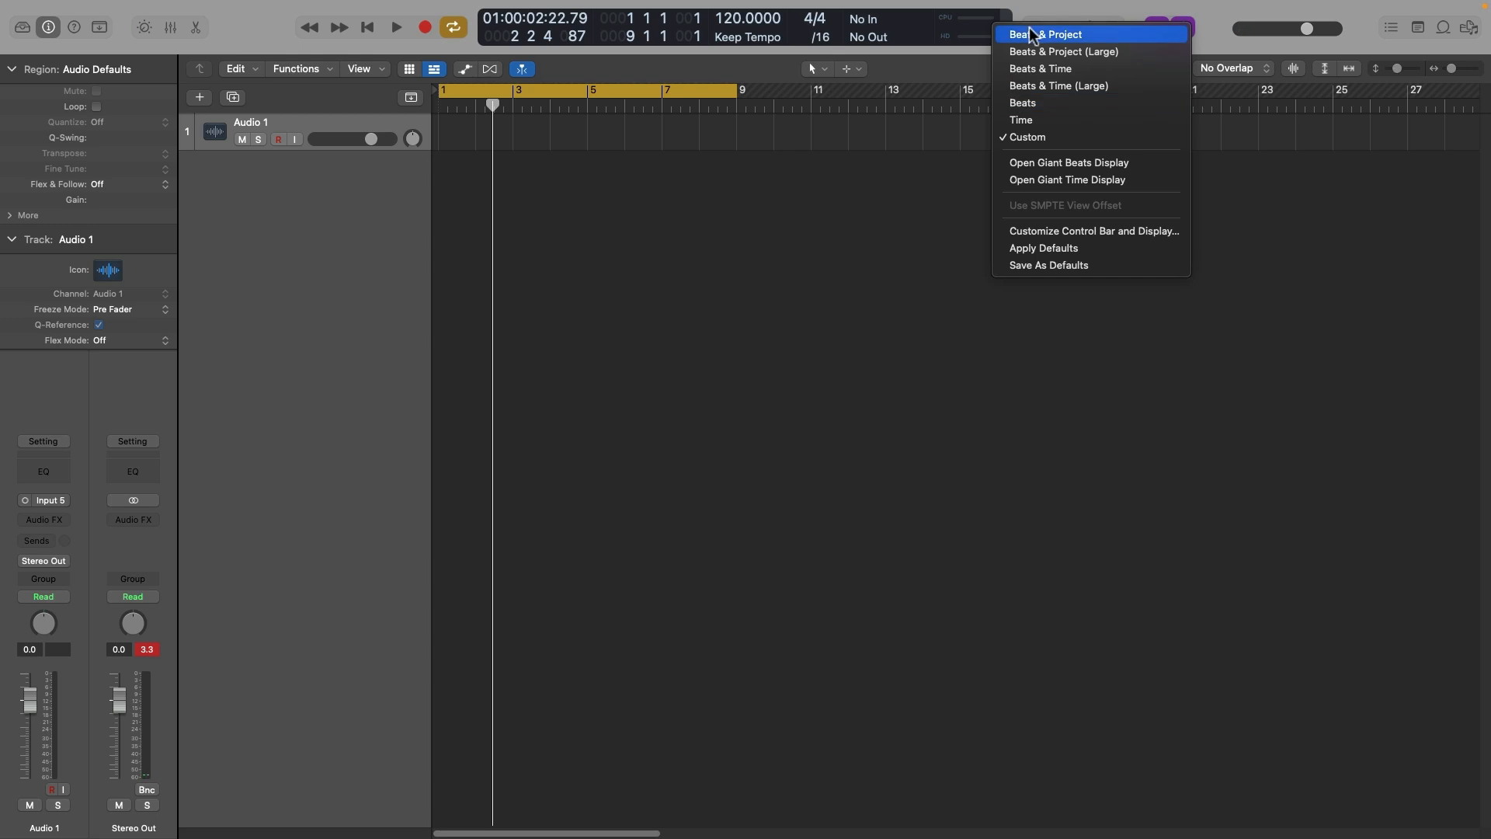
{"action": "left_click", "coordinate": [1033, 34]}
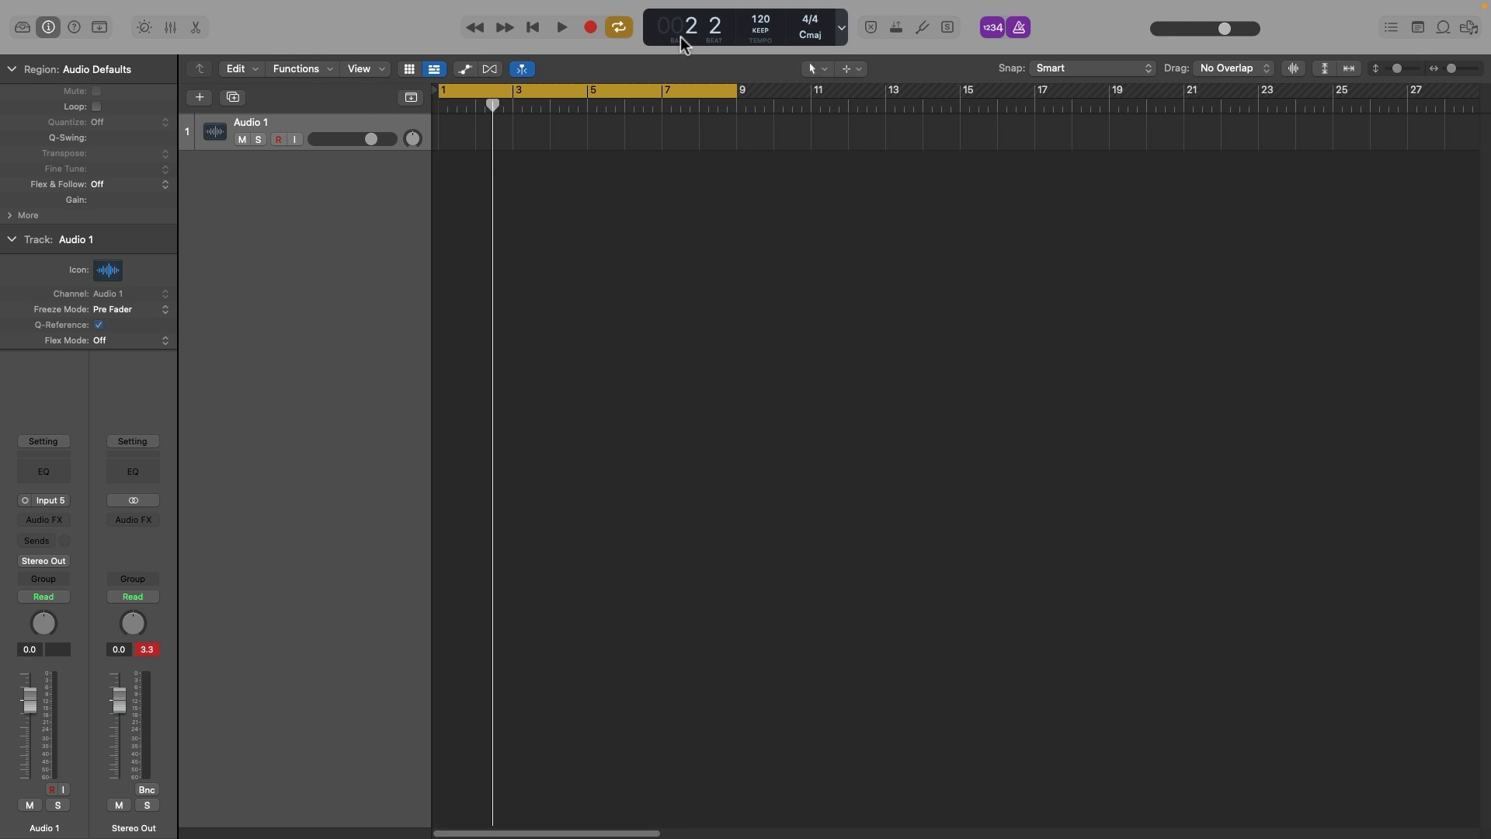
{"action": "left_click", "coordinate": [836, 30]}
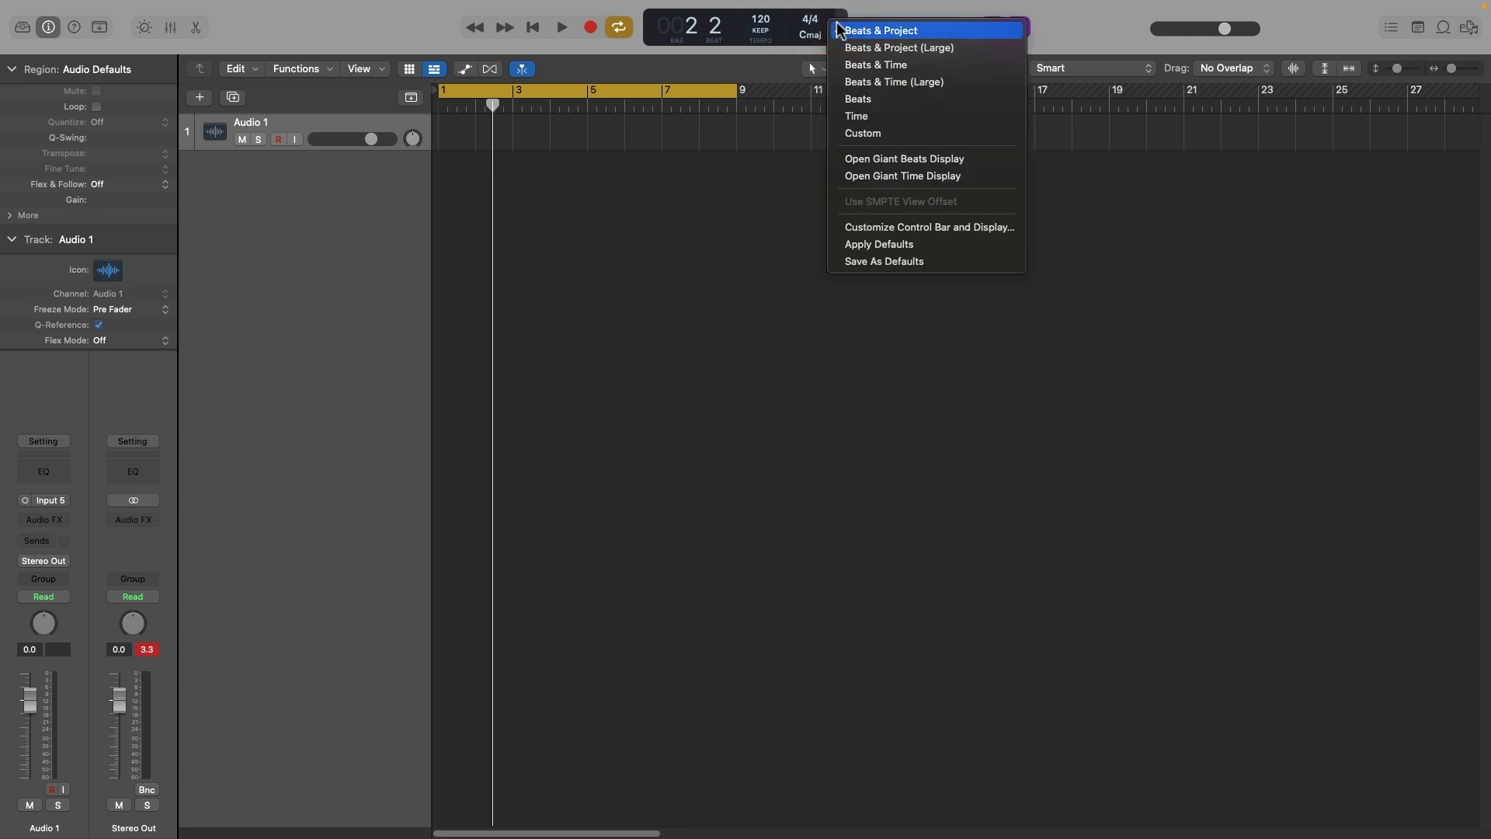
{"action": "left_click", "coordinate": [839, 17]}
{"action": "left_click", "coordinate": [840, 19]}
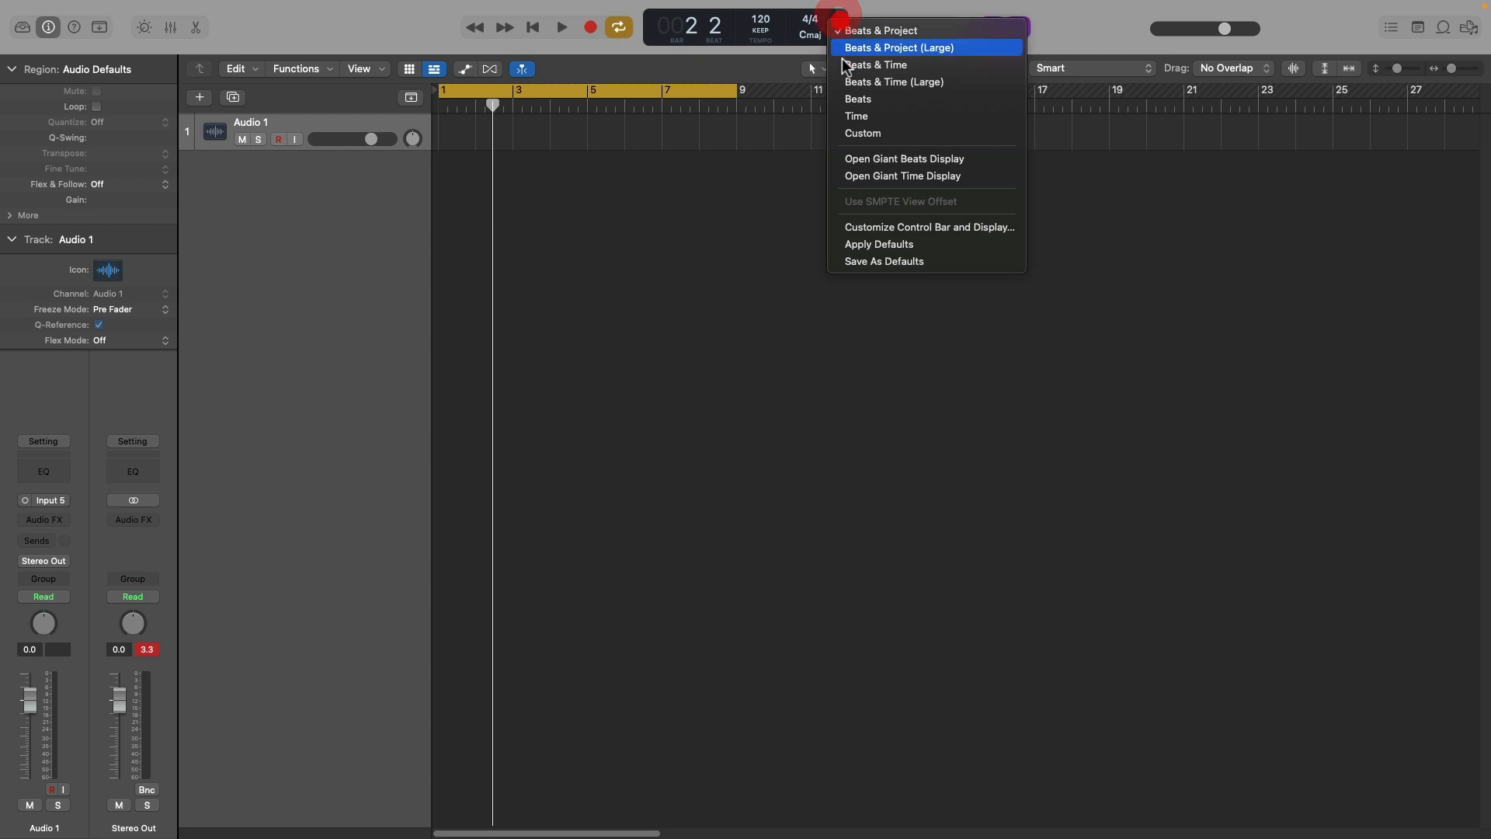
{"action": "left_click", "coordinate": [862, 133]}
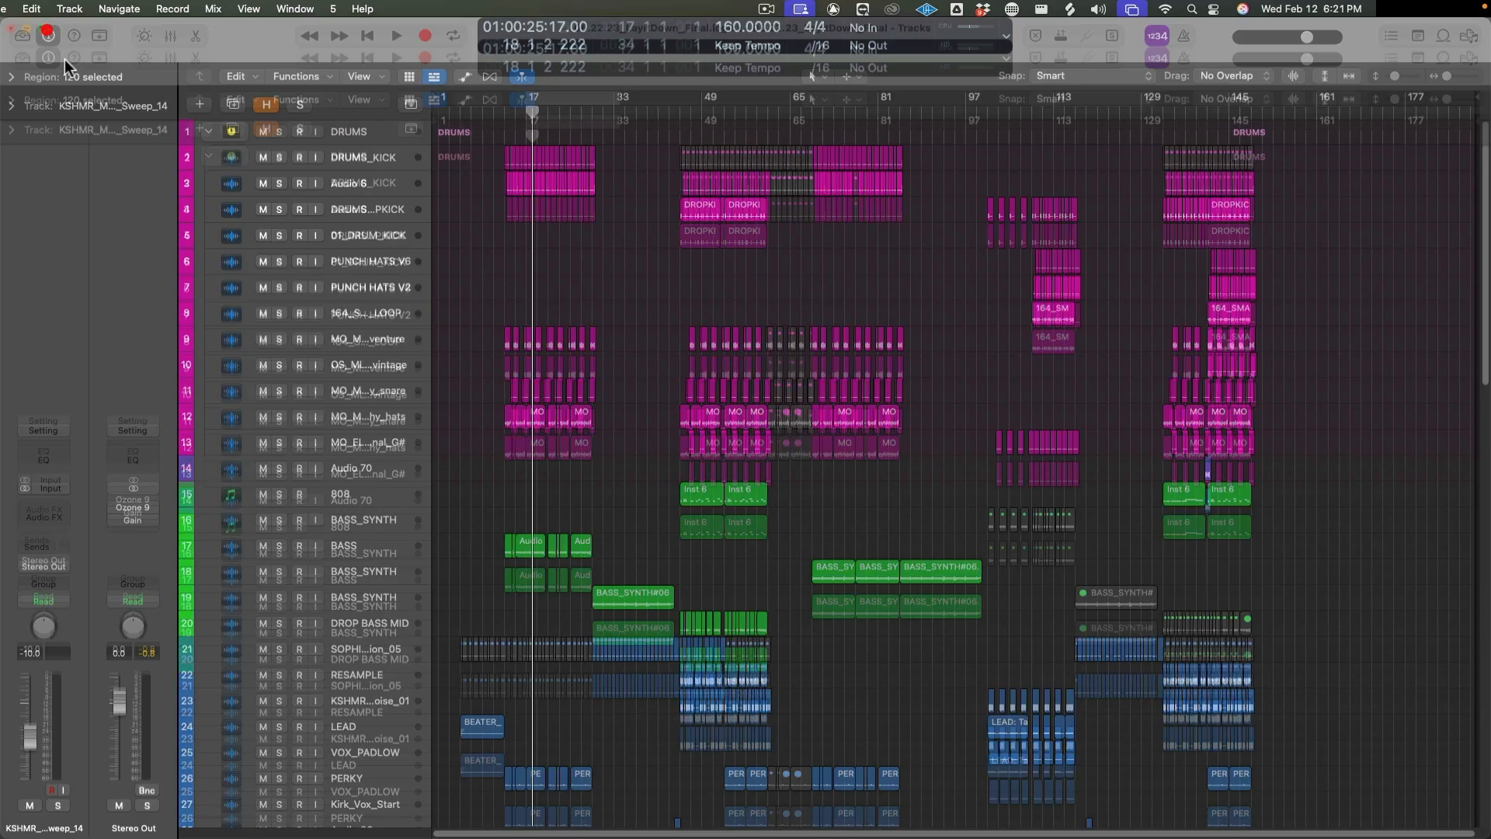
Step: Look through the arrangement's full track list, from the DRUMS stack down to the vocal tracks, to examine its organization
{"action": "scroll", "coordinate": [614, 421], "scroll_direction": "down", "scroll_amount": 15}
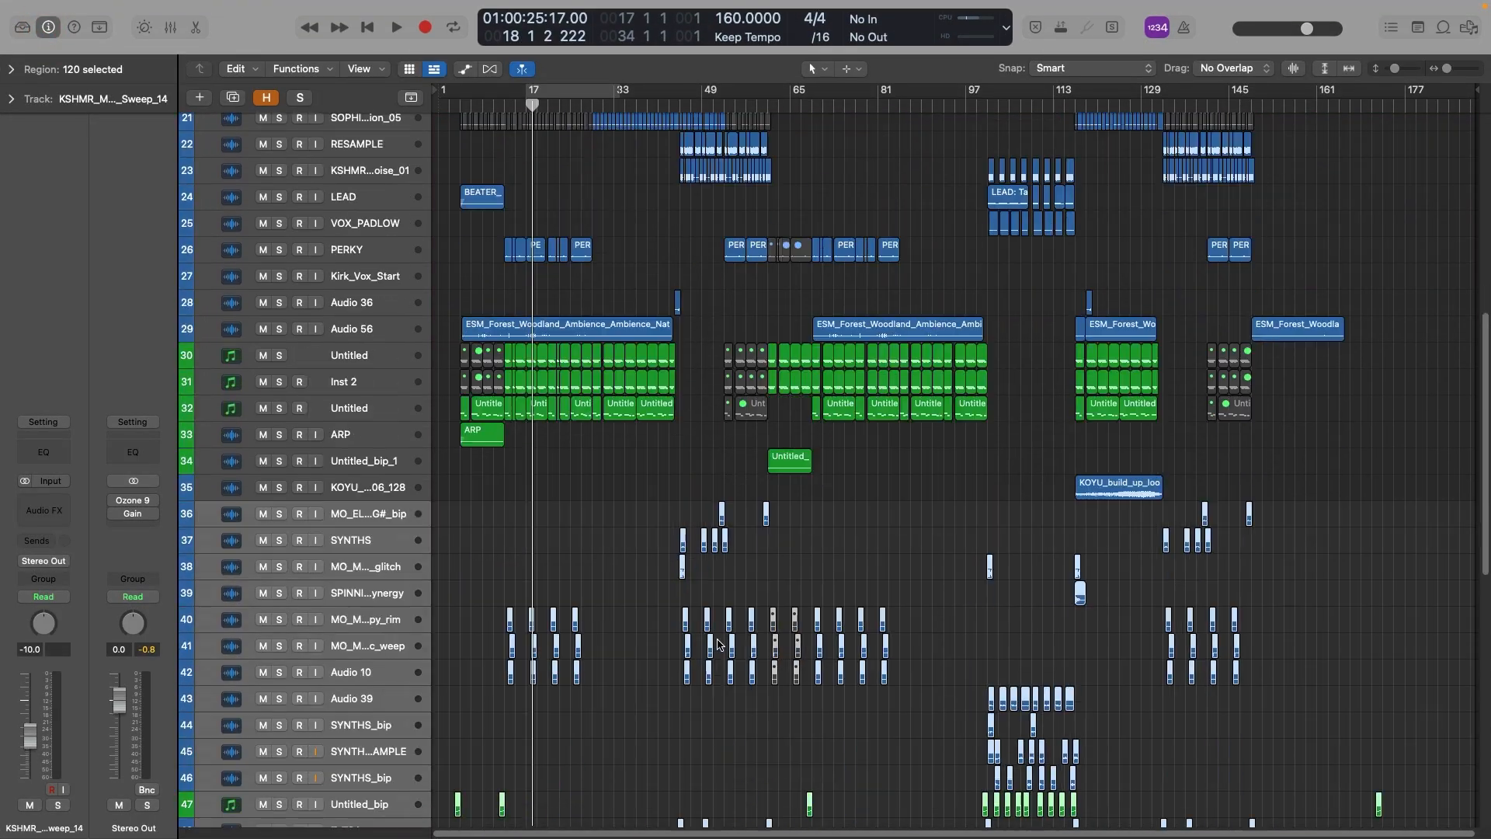
{"action": "scroll", "coordinate": [720, 645], "scroll_direction": "down", "scroll_amount": 3}
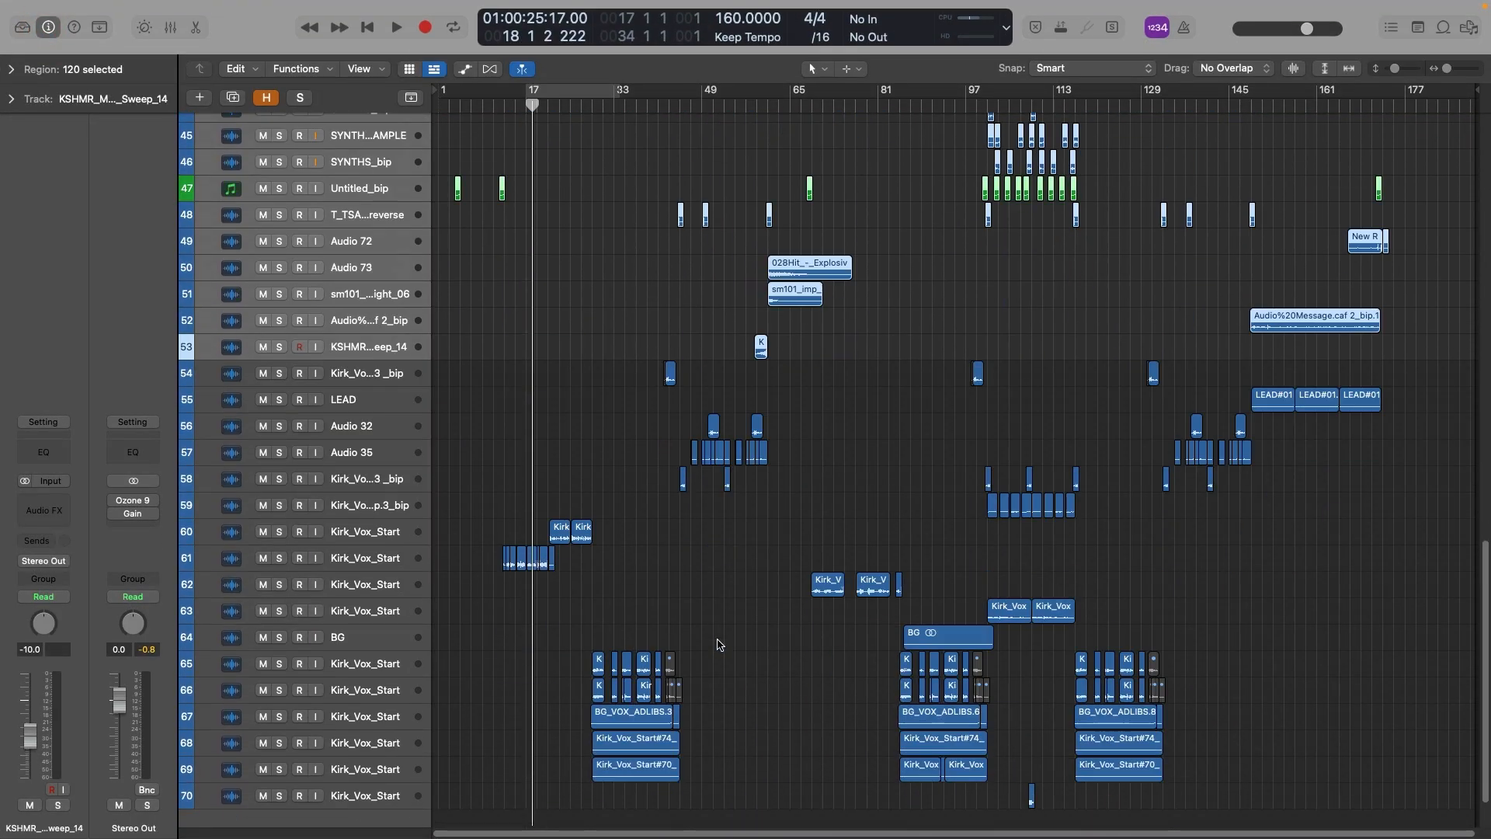
{"action": "scroll", "coordinate": [720, 644], "scroll_direction": "up", "scroll_amount": 20}
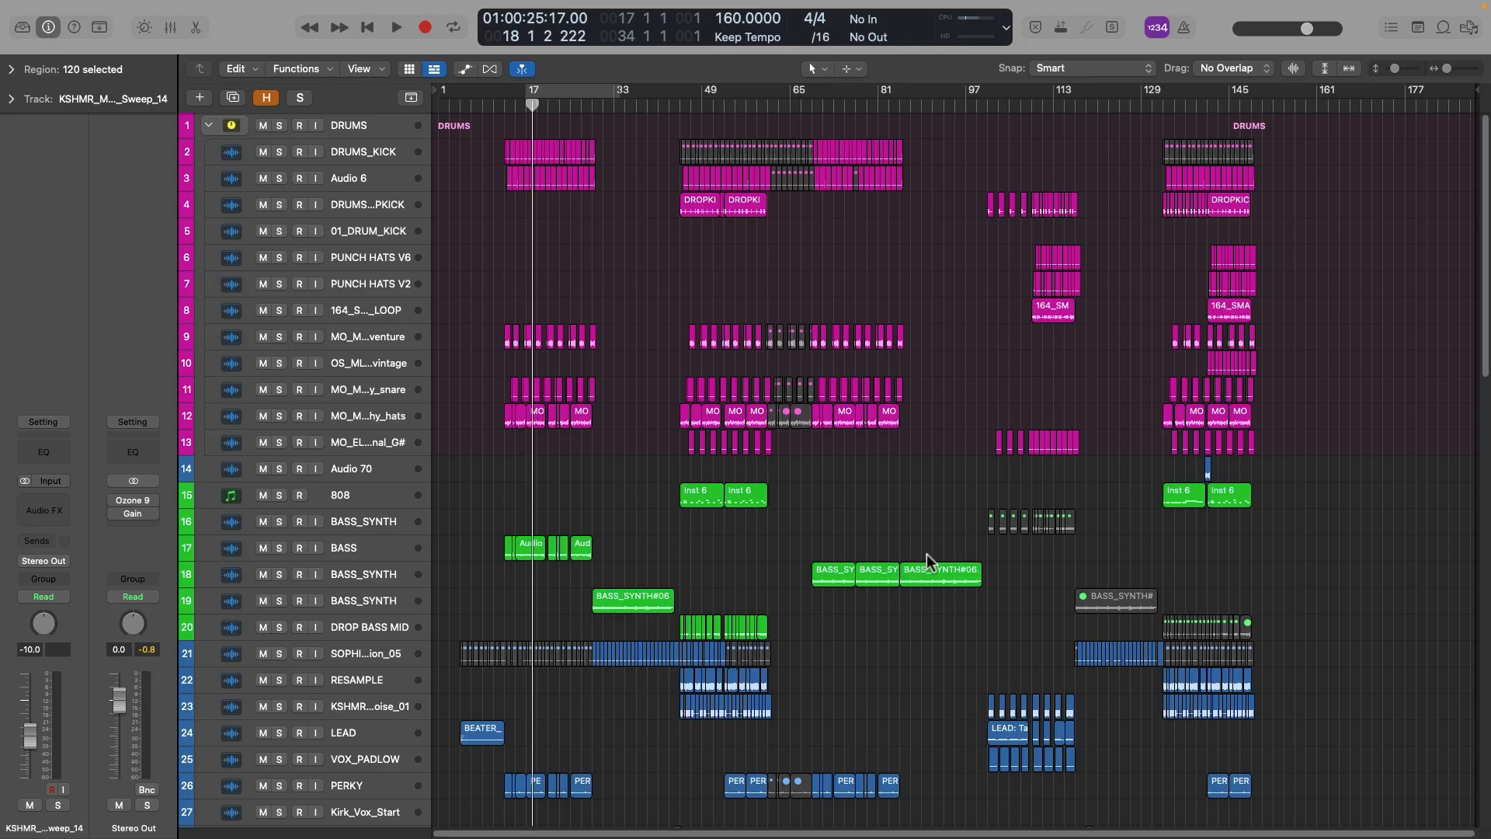
{"action": "scroll", "coordinate": [925, 553], "scroll_direction": "down", "scroll_amount": 4}
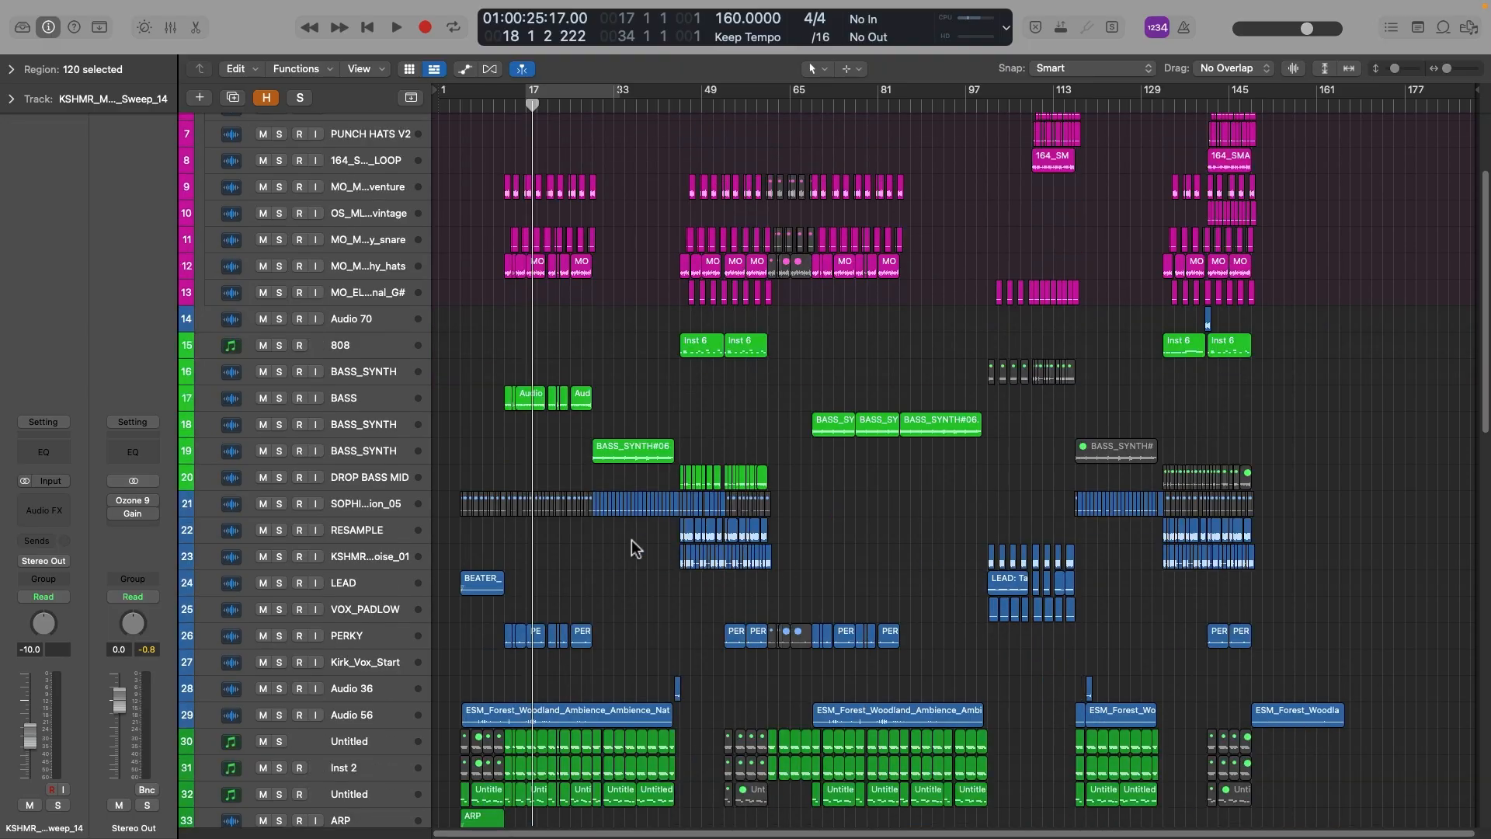
{"action": "scroll", "coordinate": [506, 432], "scroll_direction": "up", "scroll_amount": 4}
{"action": "scroll", "coordinate": [489, 439], "scroll_direction": "down", "scroll_amount": 6}
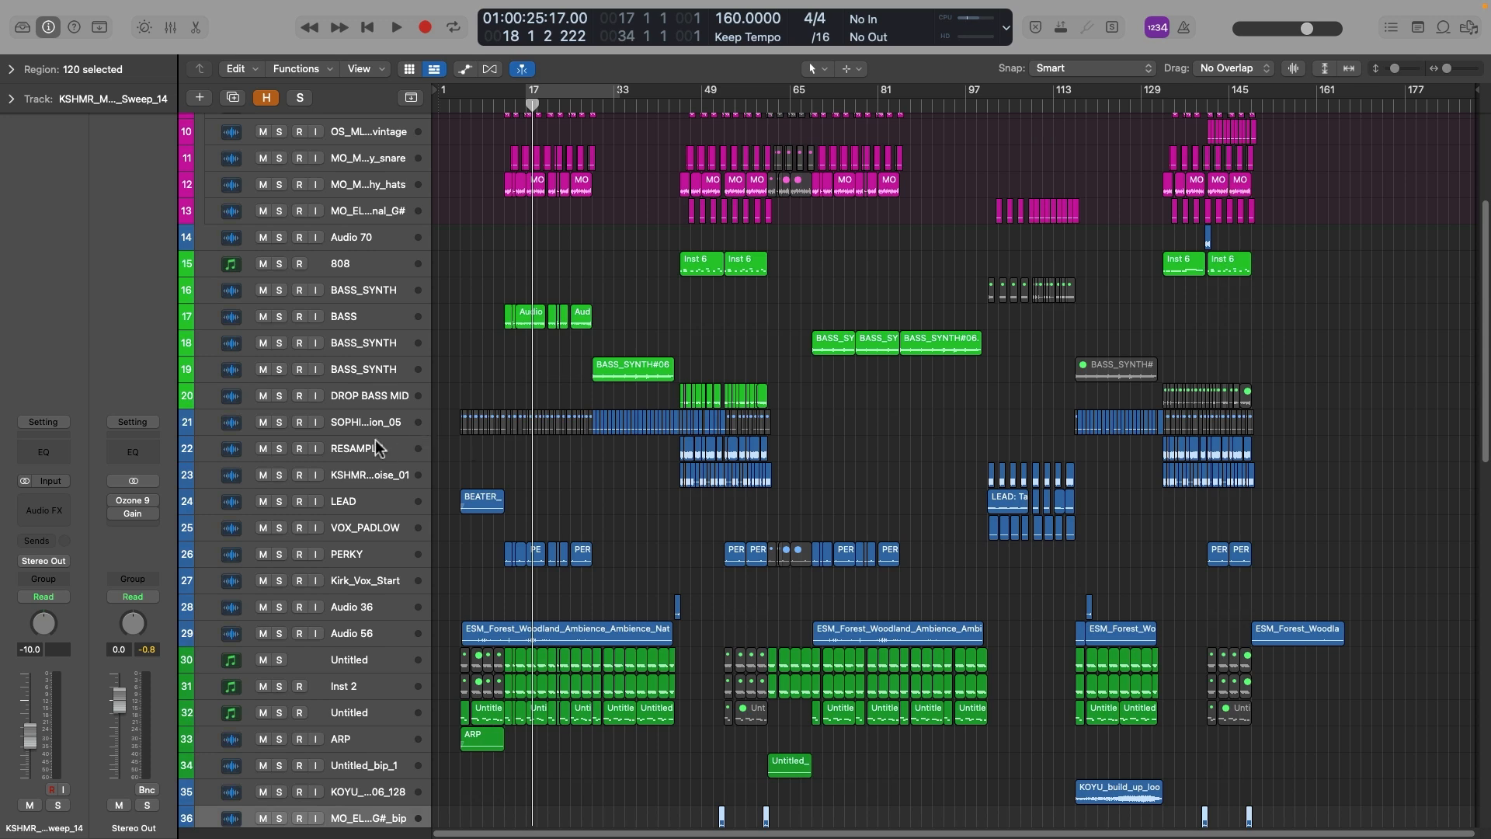
Step: Select tracks 30 to 33, from the first Untitled instrument to ARP, and solo them for playback
{"action": "scroll", "coordinate": [367, 667], "scroll_direction": "down", "scroll_amount": 1}
{"action": "left_click", "coordinate": [361, 643]}
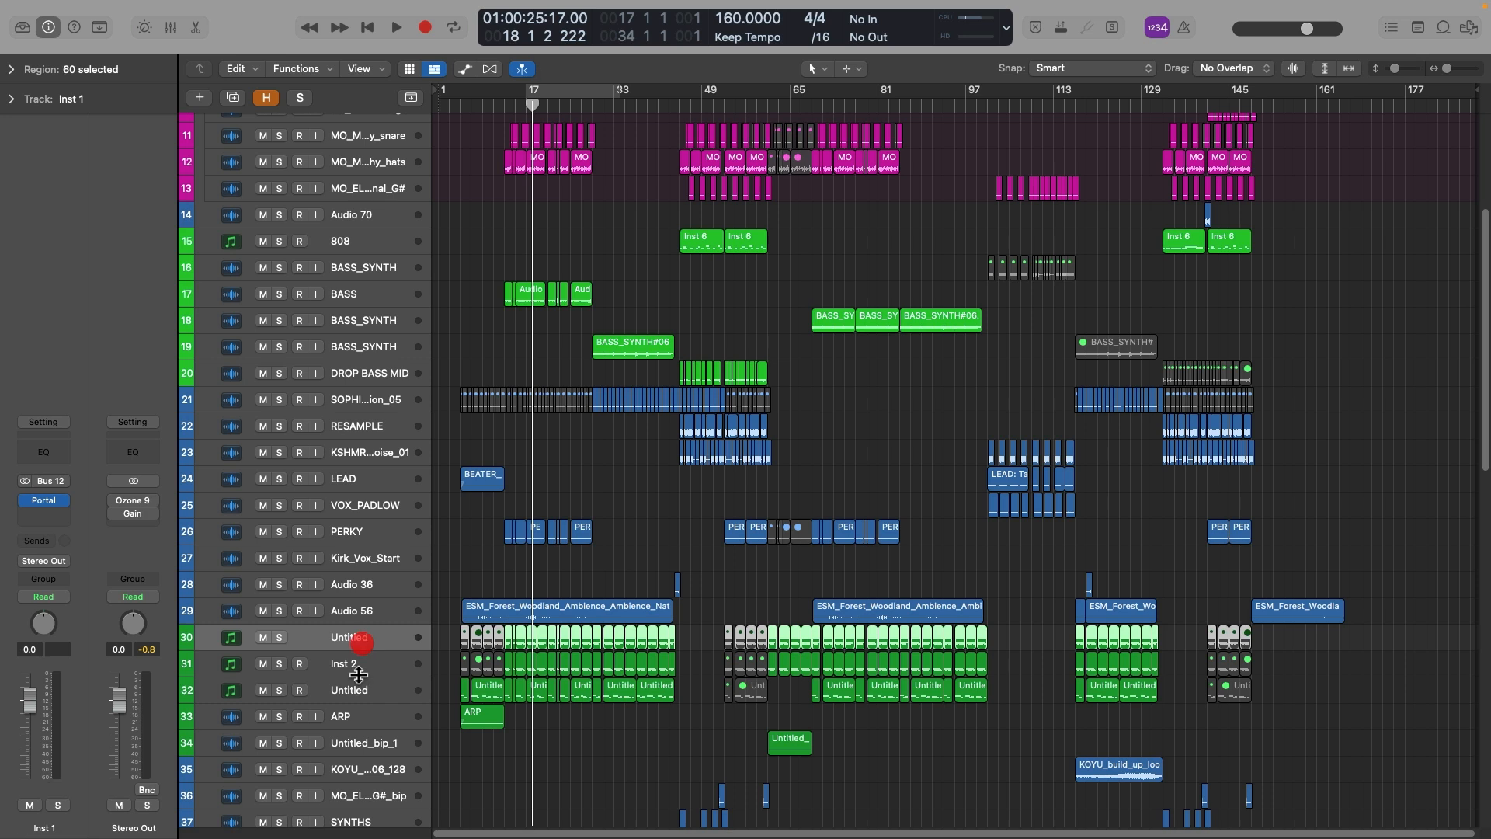
{"action": "left_click", "coordinate": [233, 717], "text": "shift"}
{"action": "left_click", "coordinate": [279, 716]}
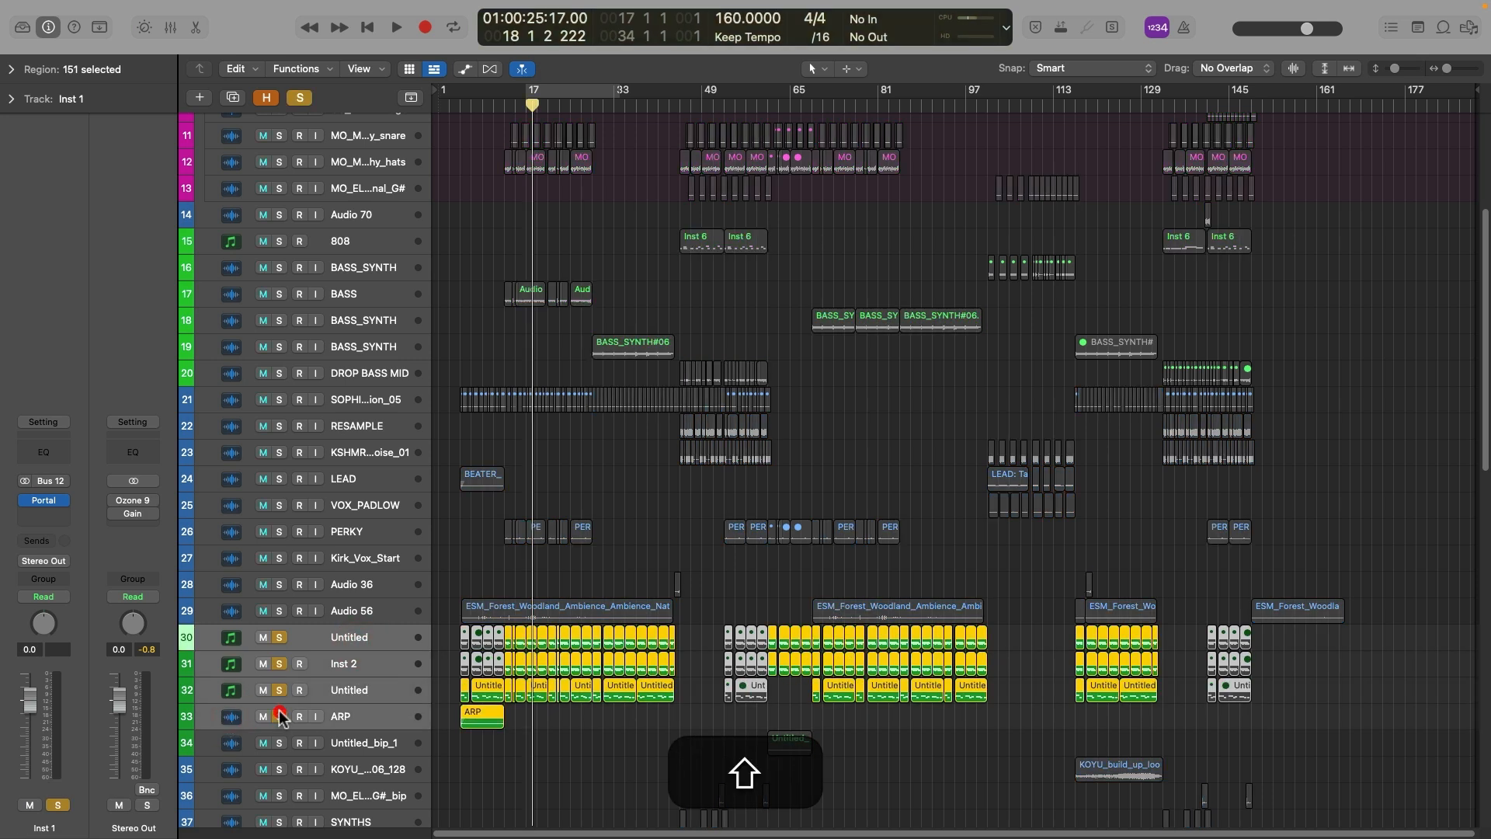
{"action": "key", "text": "space"}
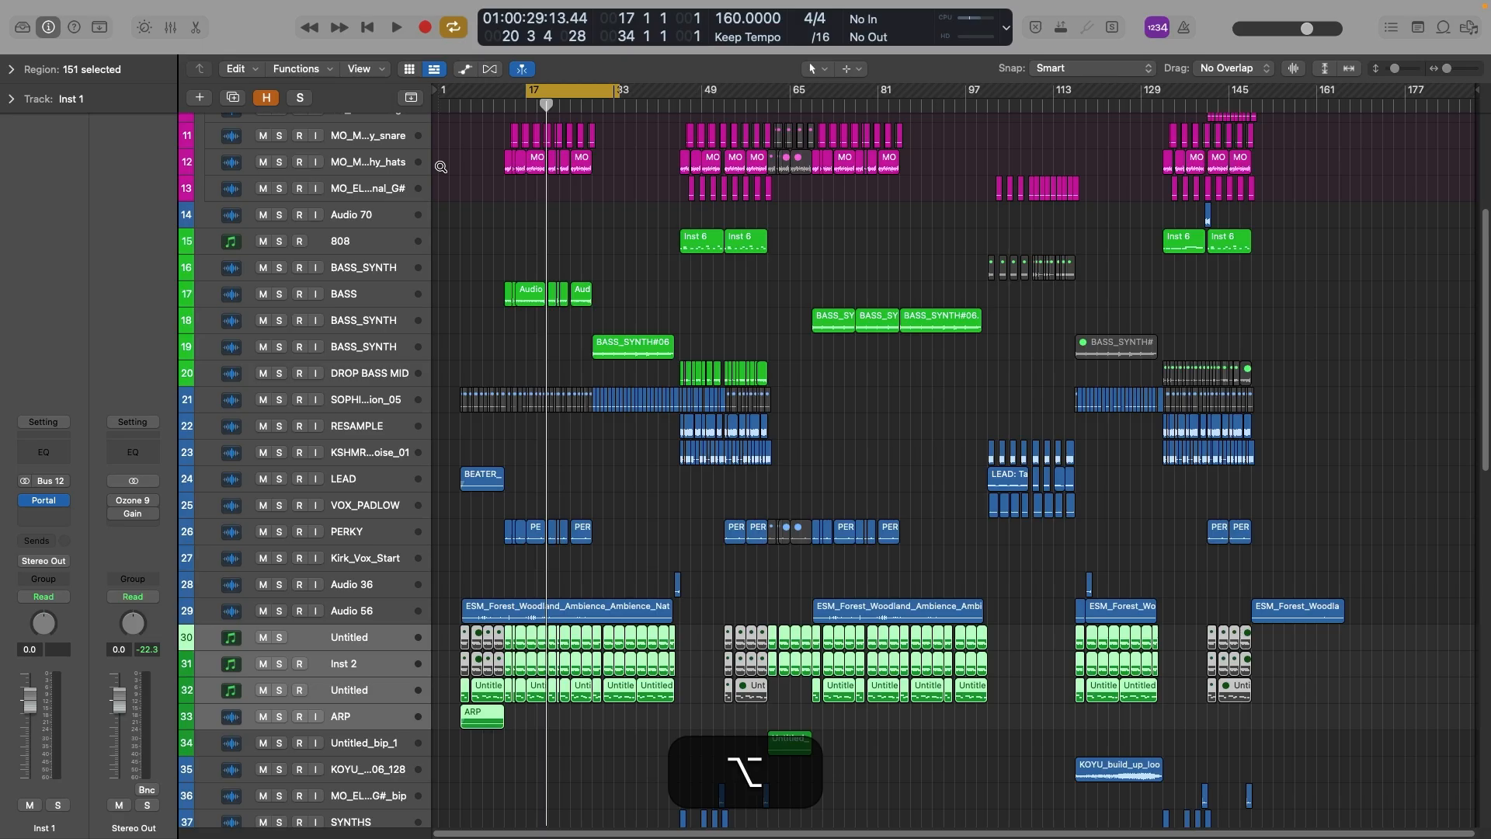
Step: Change the color of the selected tracks 30 to 33 and their regions to bright purple
{"action": "key", "text": "alt+c"}
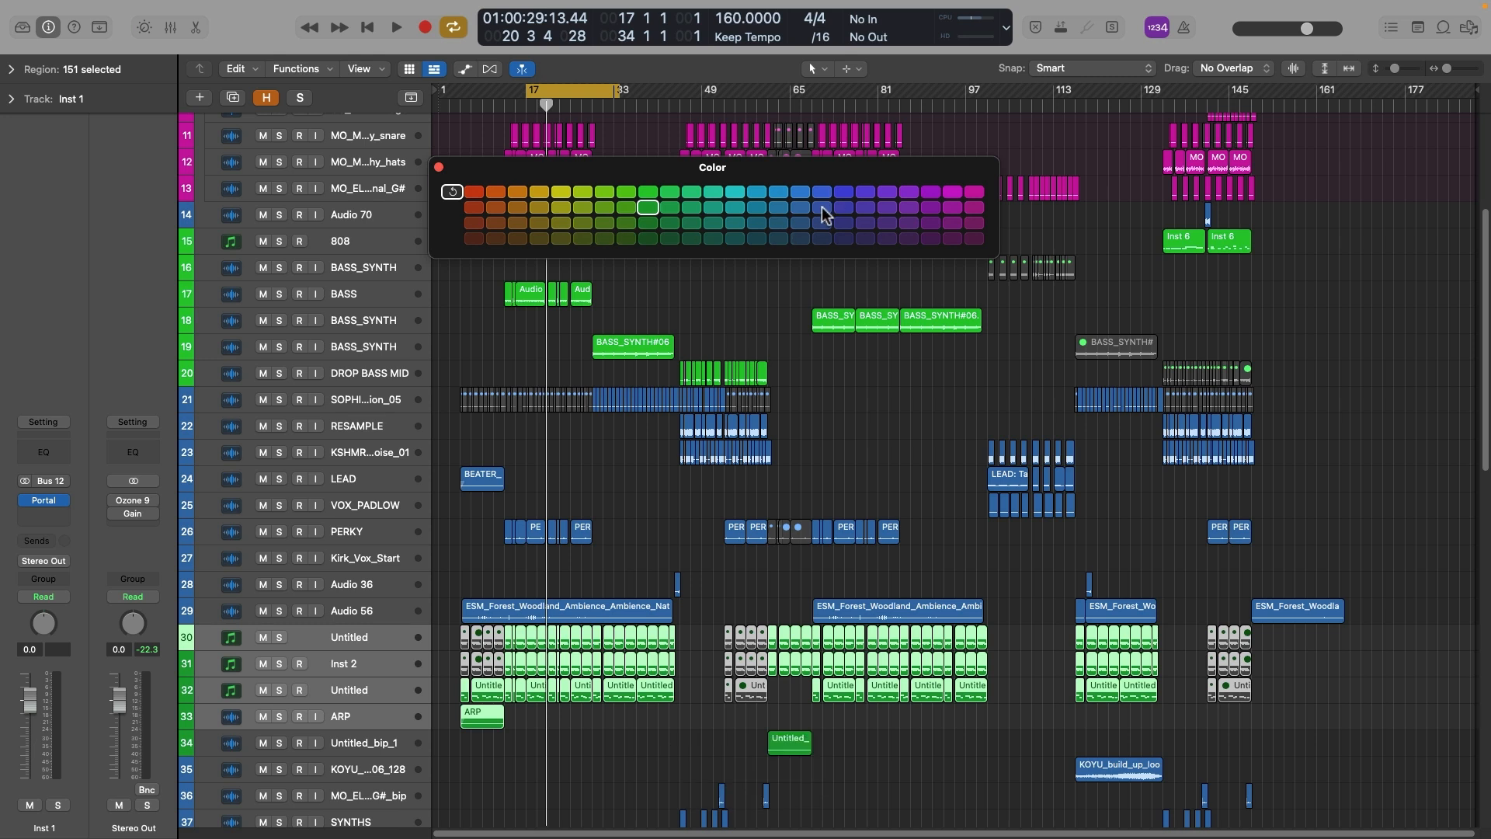
{"action": "left_click", "coordinate": [865, 192]}
{"action": "scroll", "coordinate": [783, 506], "scroll_direction": "down", "scroll_amount": 2}
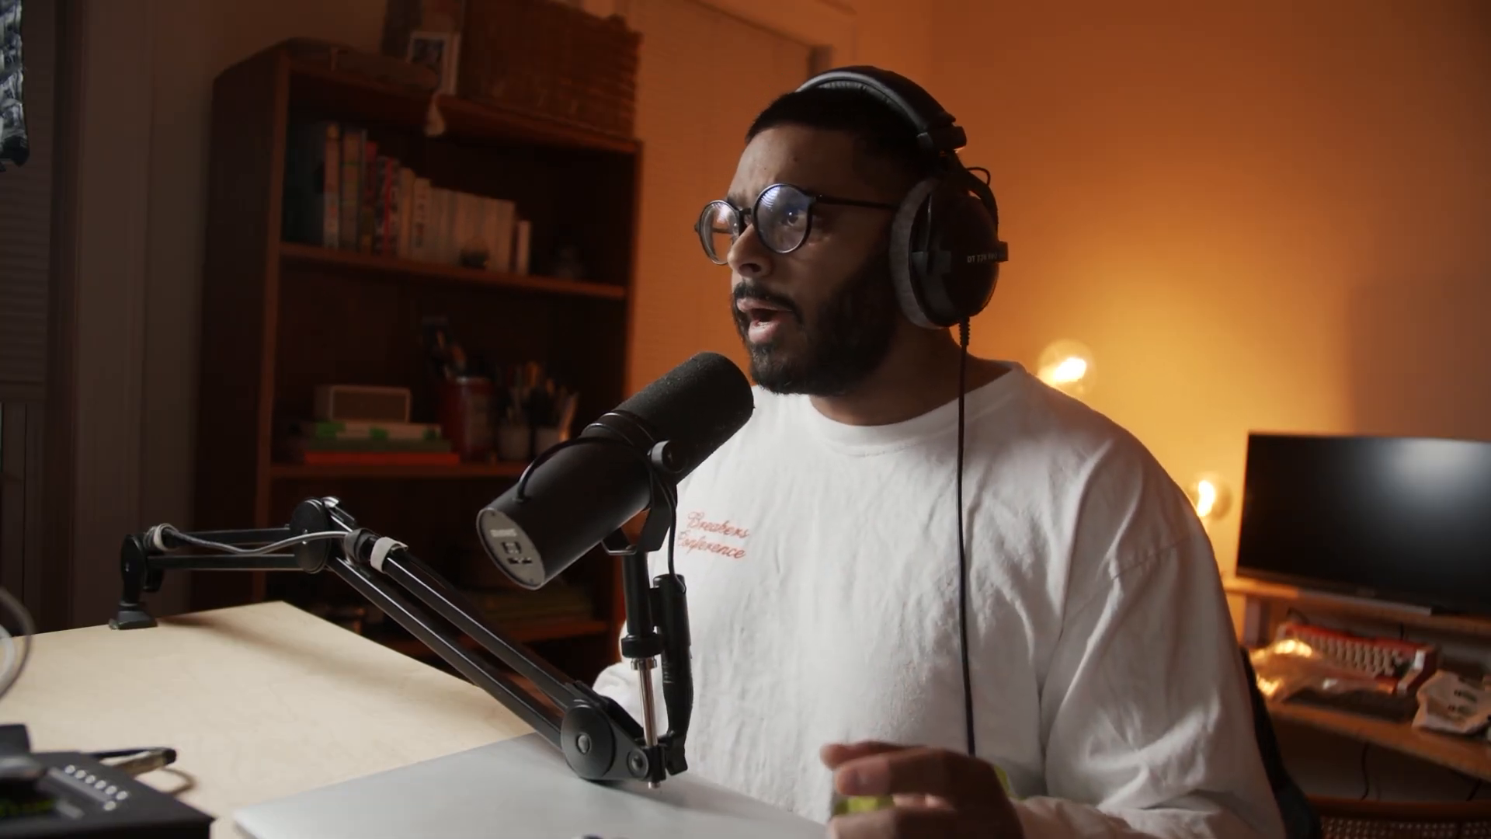
Step: Collapse the DRUMS track stack to view the shortened track list, and expand it again
{"action": "left_click", "coordinate": [345, 124]}
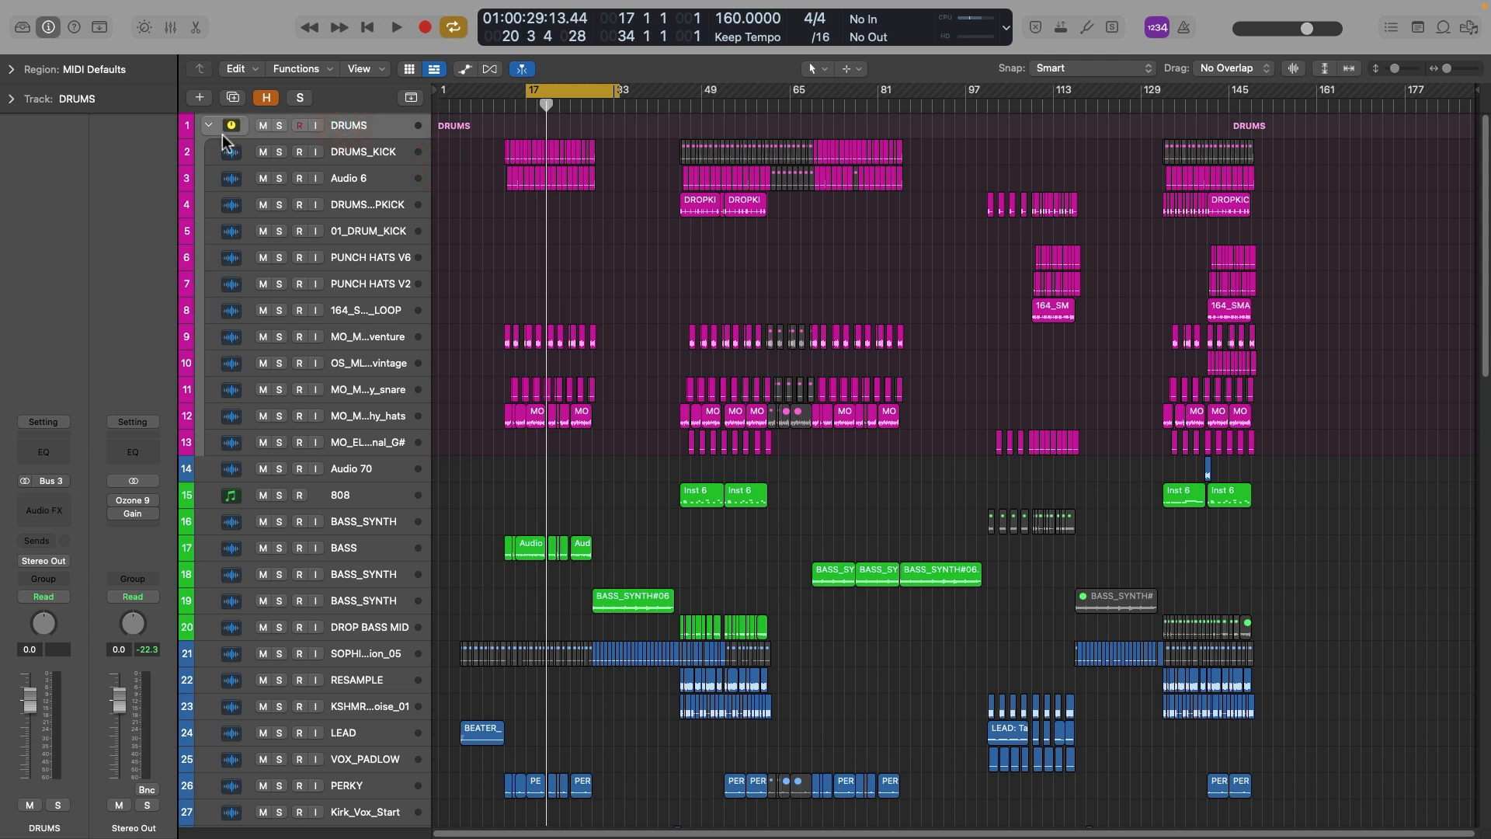
{"action": "left_click", "coordinate": [209, 126]}
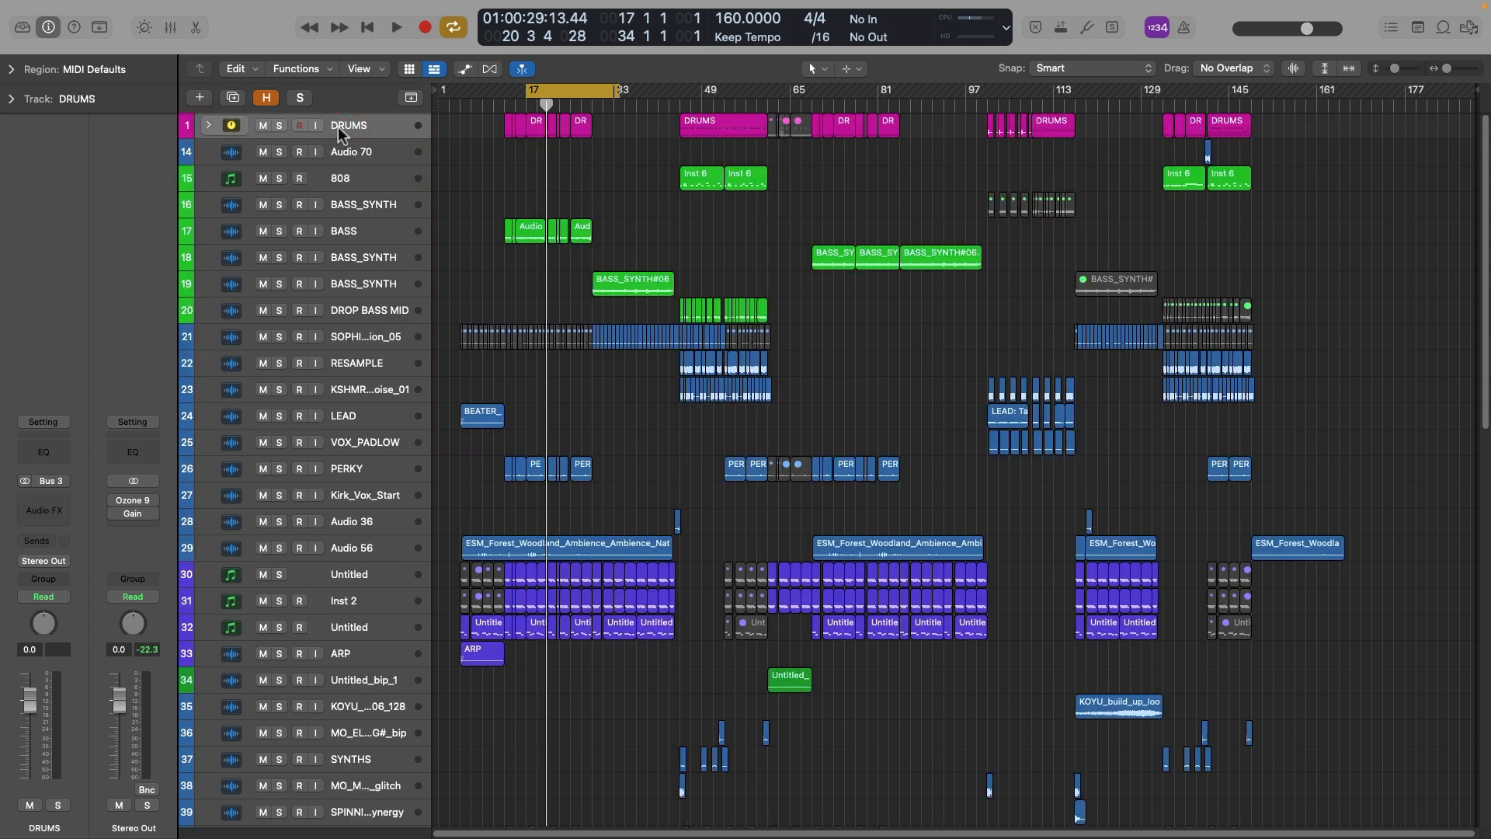
{"action": "scroll", "coordinate": [509, 390], "scroll_direction": "down", "scroll_amount": 5}
{"action": "scroll", "coordinate": [466, 310], "scroll_direction": "up", "scroll_amount": 5}
{"action": "left_click", "coordinate": [209, 128]}
Step: Select tracks 30 to 33, from the first Untitled instrument track to ARP
{"action": "scroll", "coordinate": [289, 578], "scroll_direction": "down", "scroll_amount": 10}
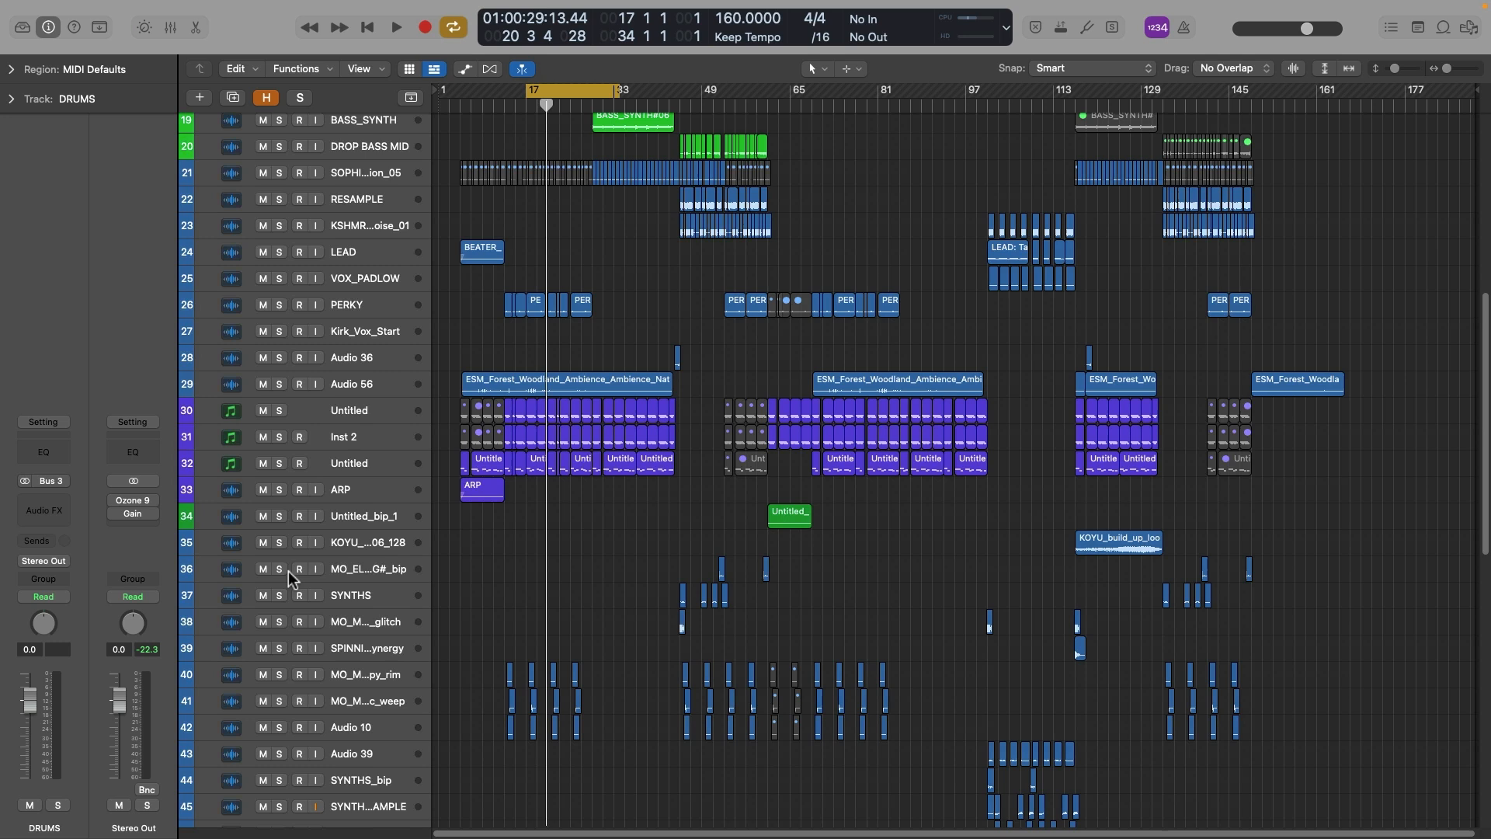
{"action": "left_click", "coordinate": [349, 414]}
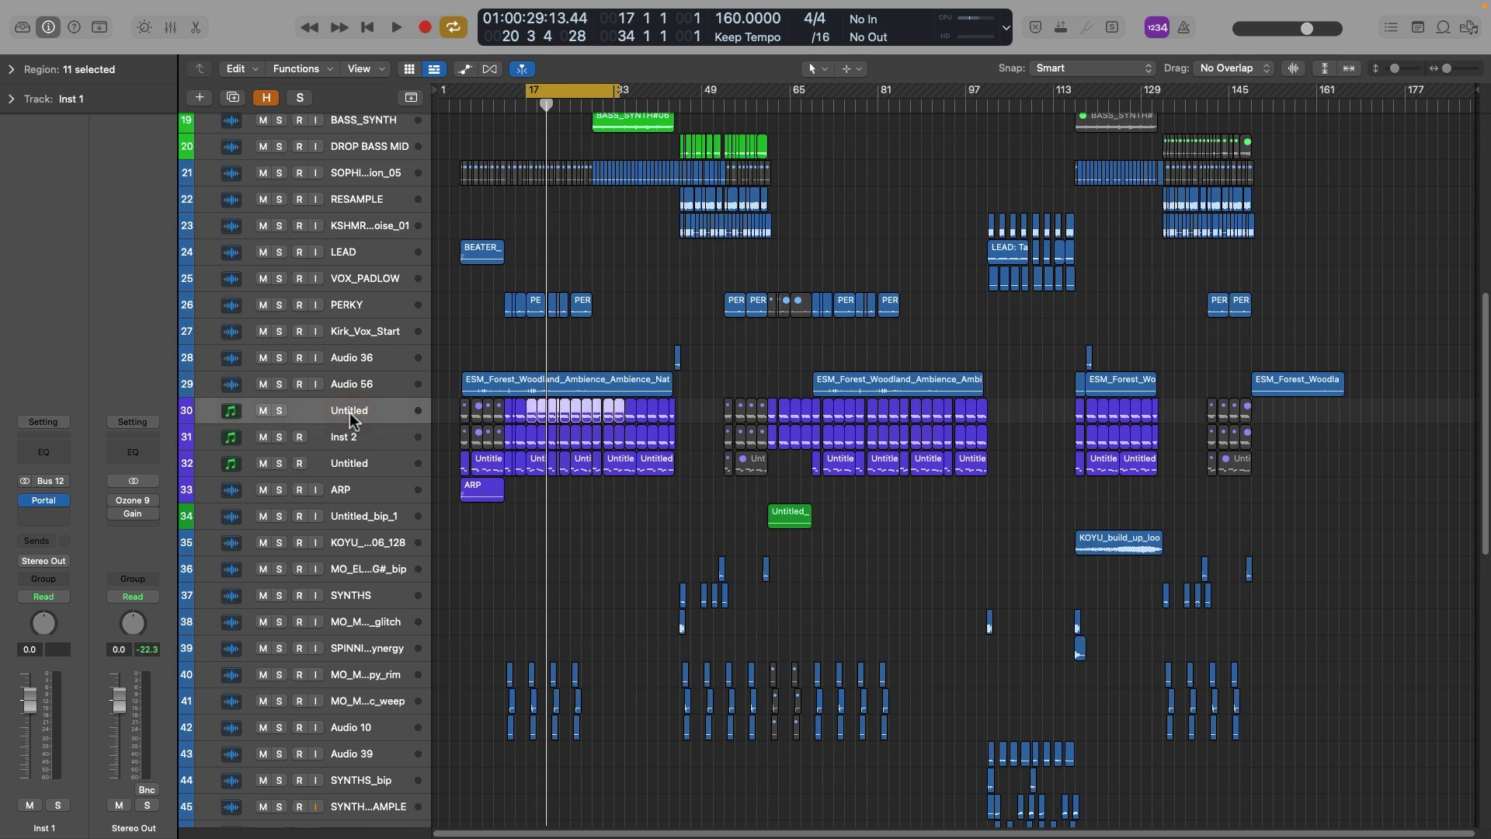
{"action": "left_click", "coordinate": [341, 470], "text": "shift"}
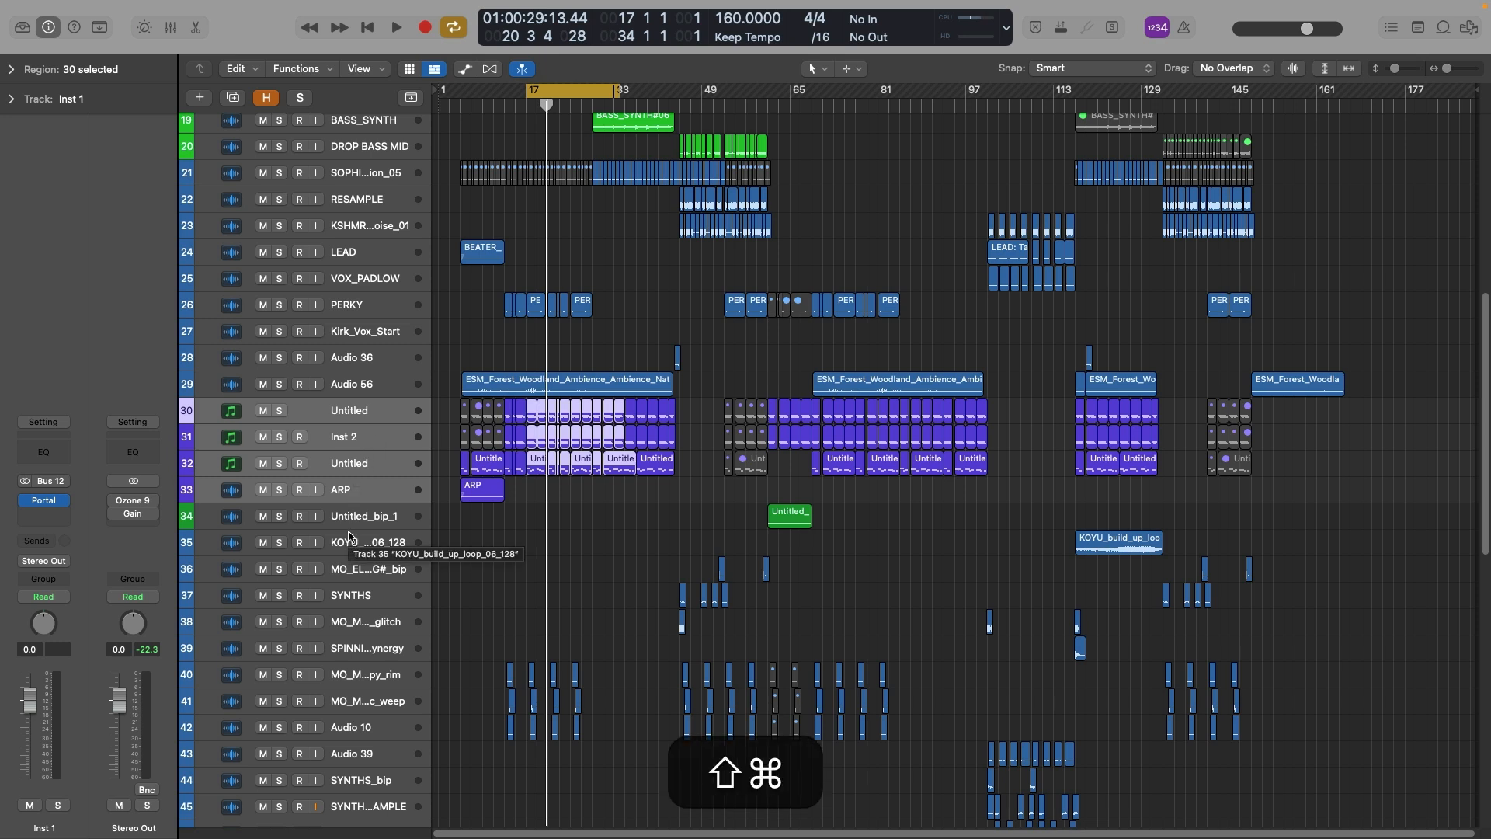
Step: Compare the folder and summing stack types, try a summing stack on the selected tracks, view its plug-in choices, and undo the stack
{"action": "key", "text": "super+shift+d"}
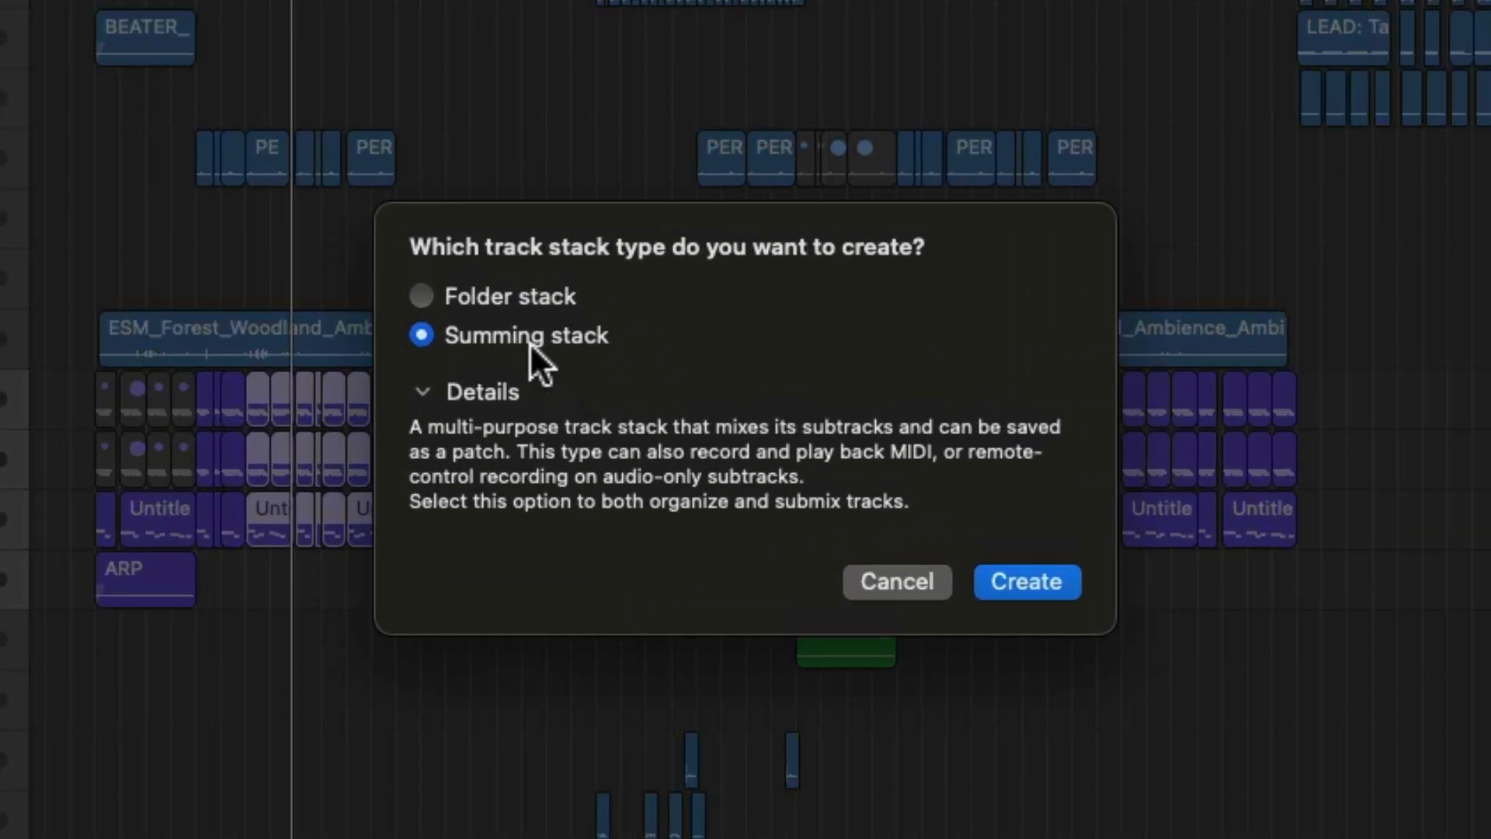
{"action": "left_click", "coordinate": [456, 300]}
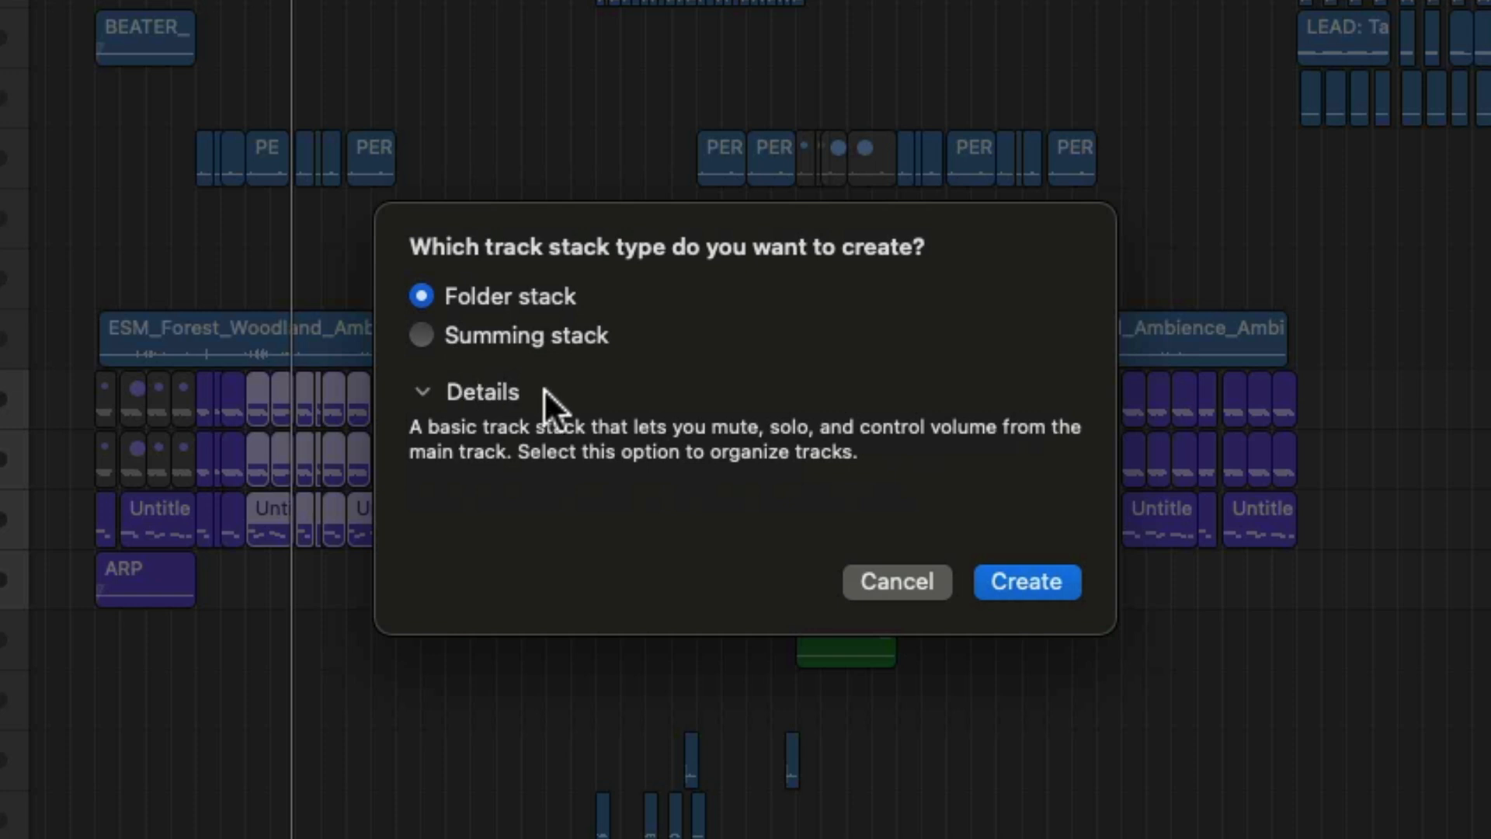
{"action": "left_click", "coordinate": [507, 337]}
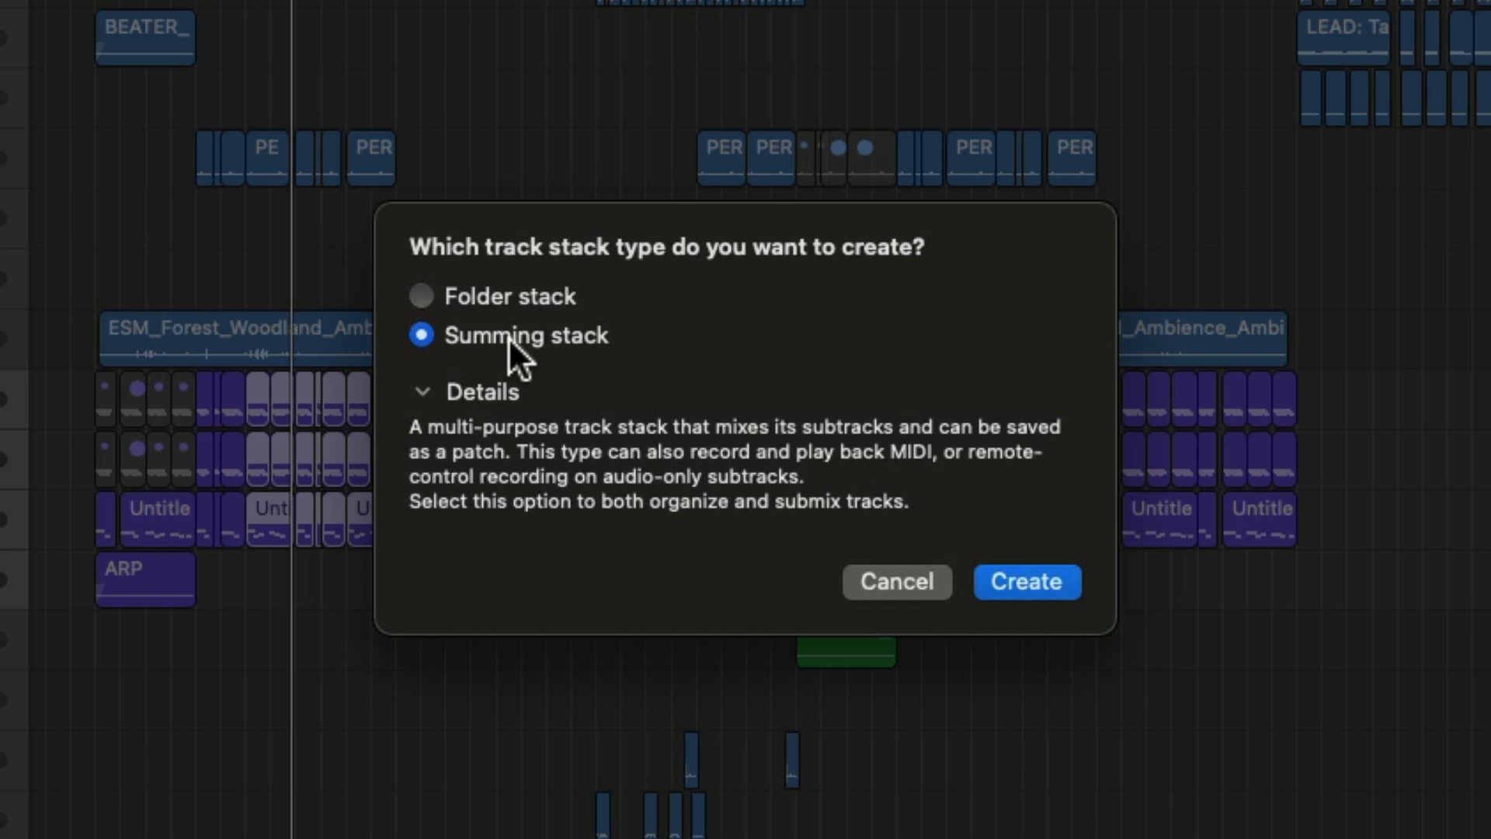
{"action": "left_click", "coordinate": [1021, 578]}
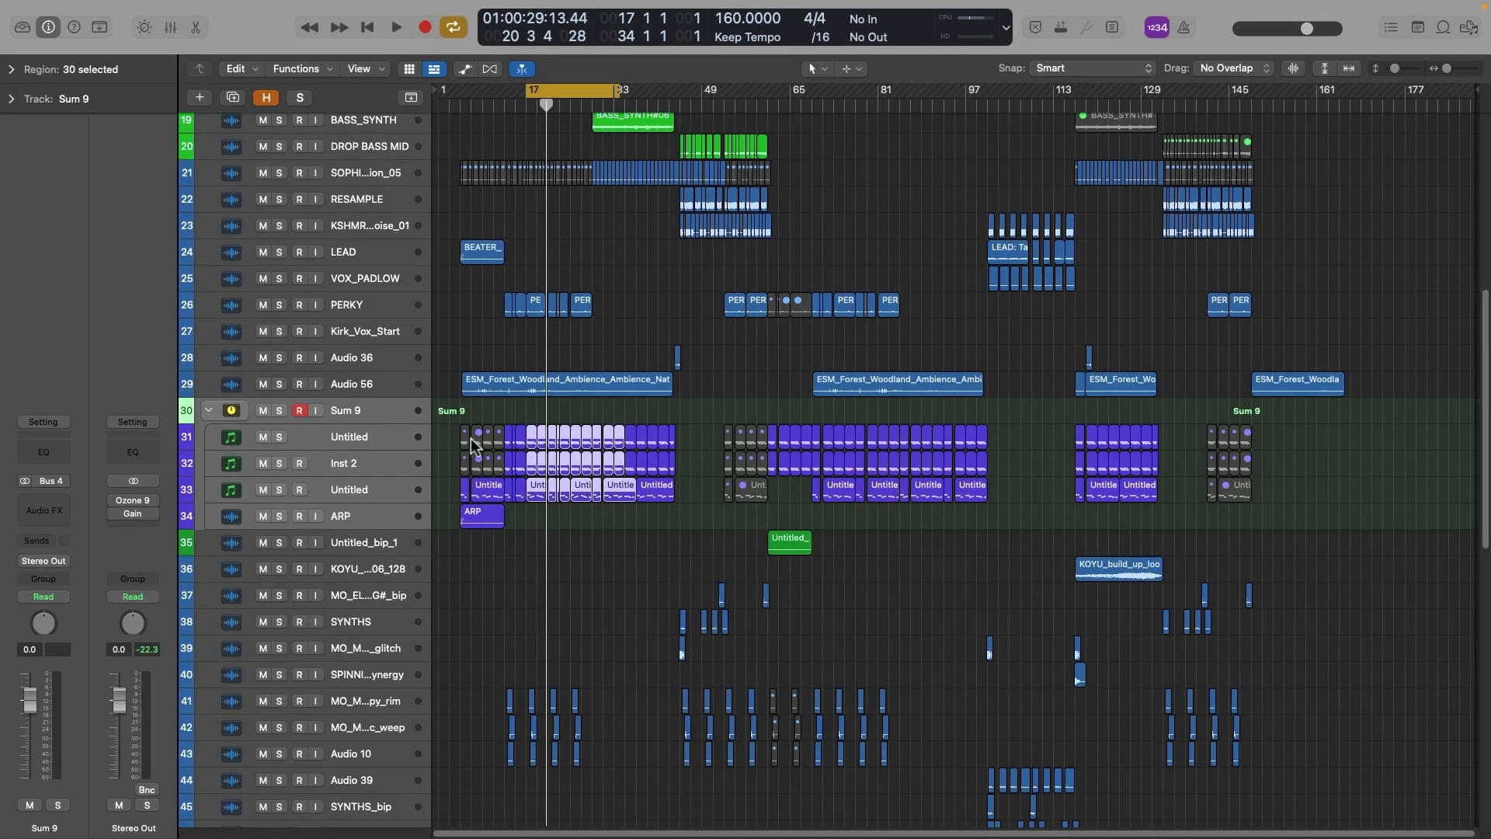
{"action": "left_click", "coordinate": [44, 510]}
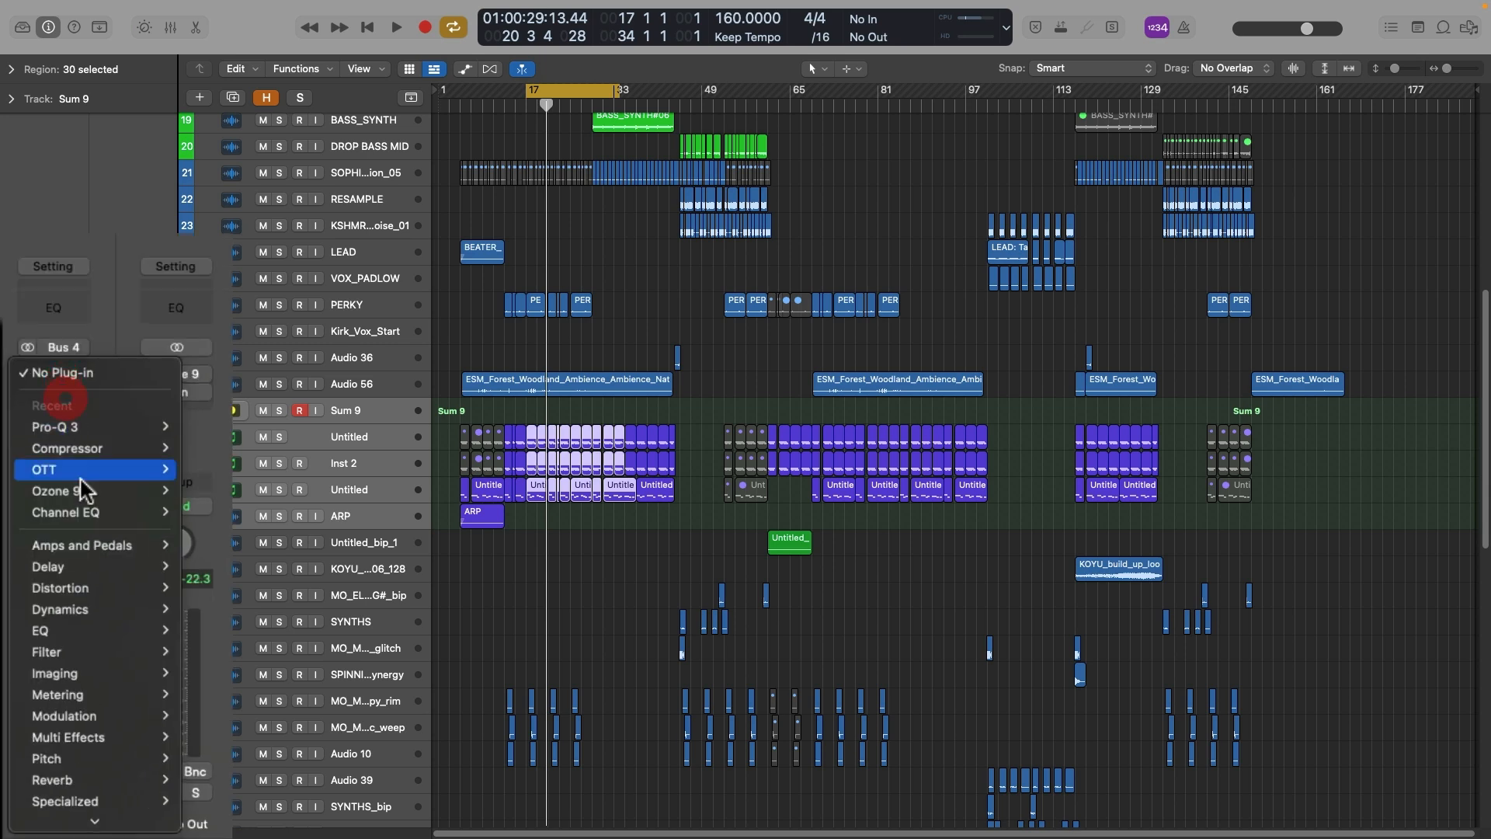
{"action": "key", "text": "super+z"}
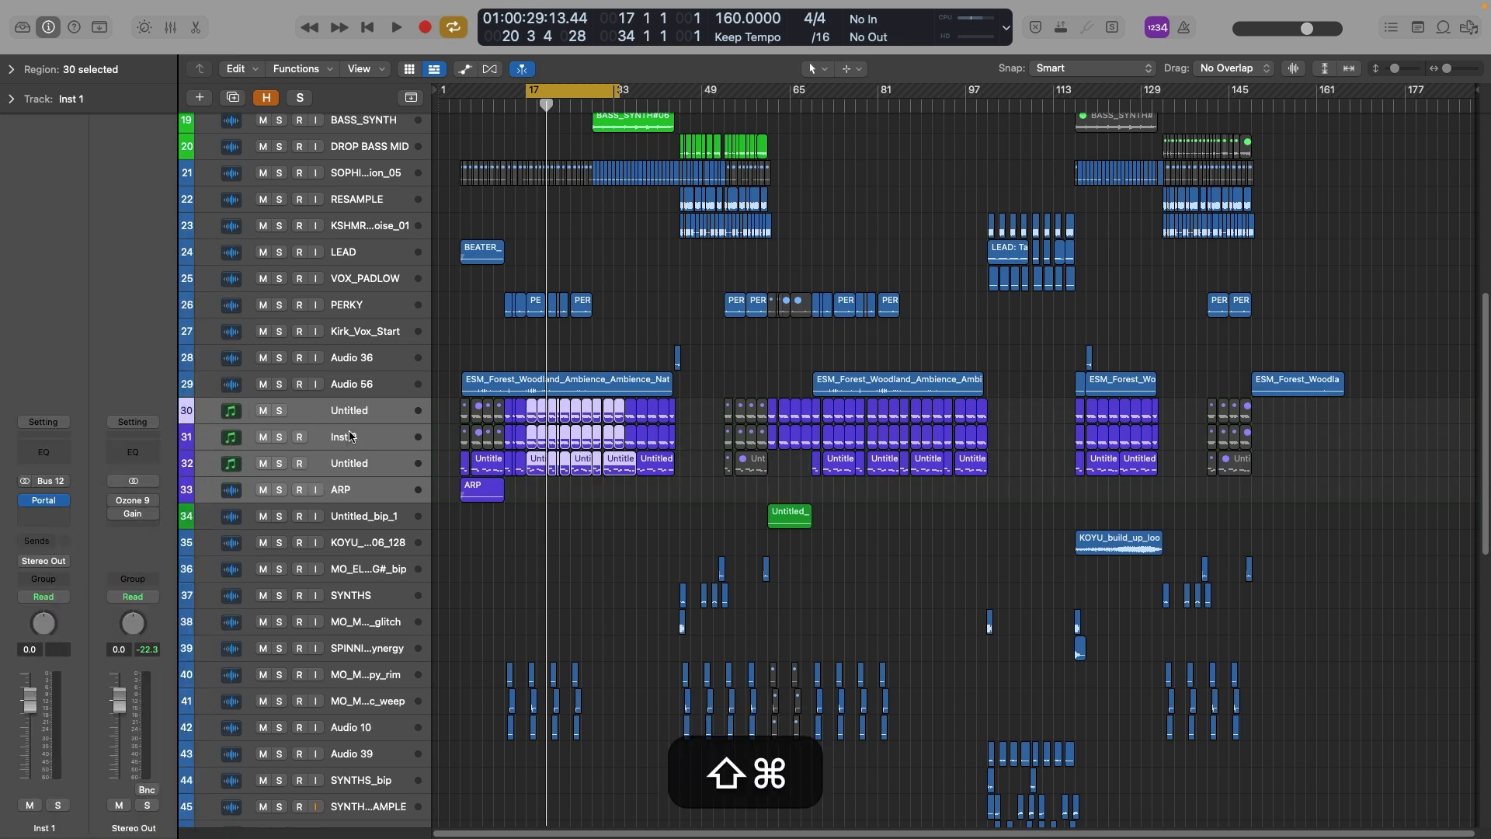
Step: Try grouping the selected tracks 30 to 33 into a folder stack, and undo it
{"action": "key", "text": "shift+super+d"}
{"action": "left_click", "coordinate": [656, 364]}
{"action": "left_click", "coordinate": [867, 492]}
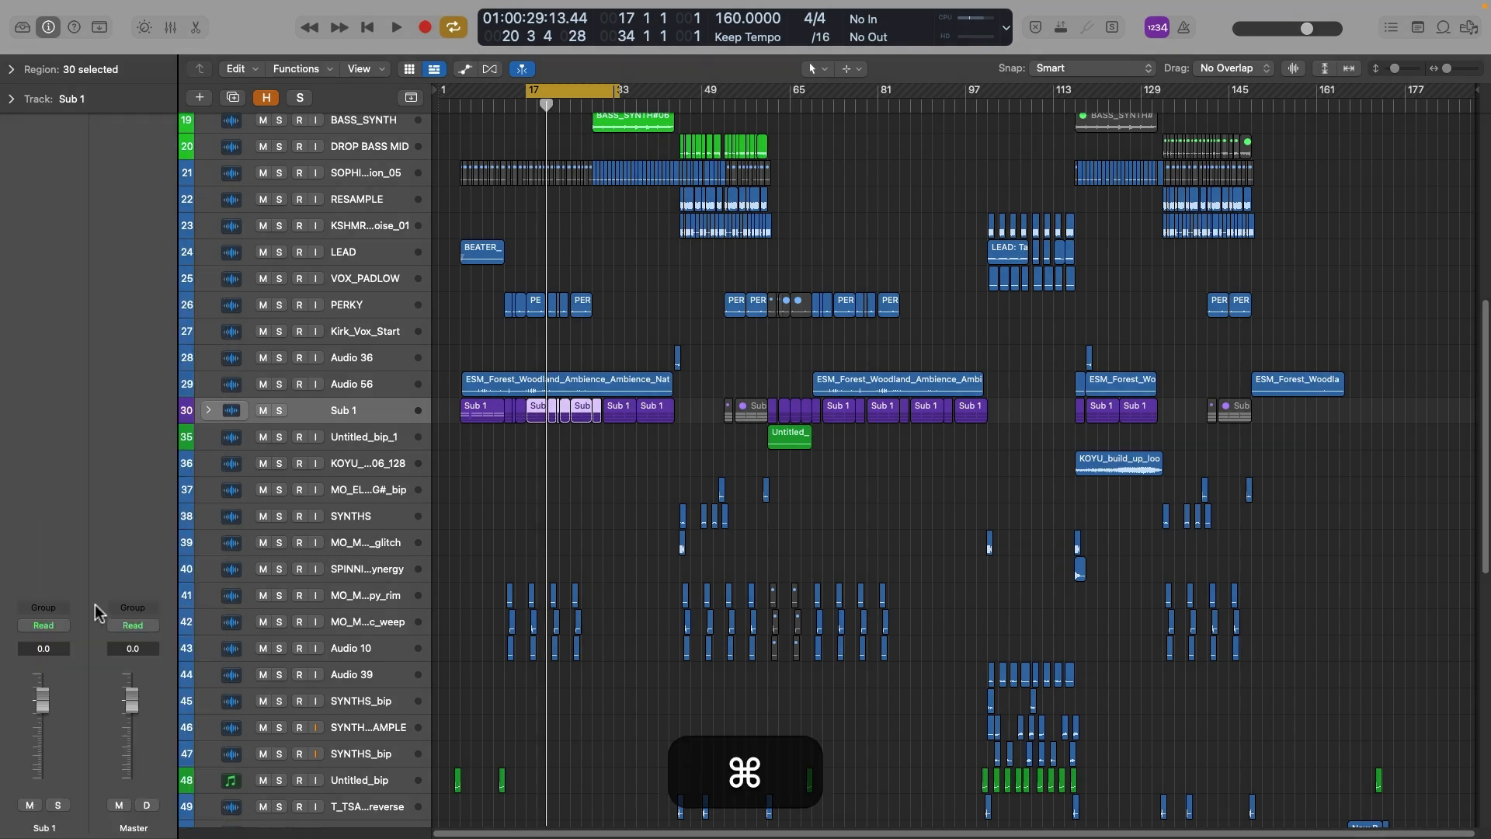
{"action": "key", "text": "super+z"}
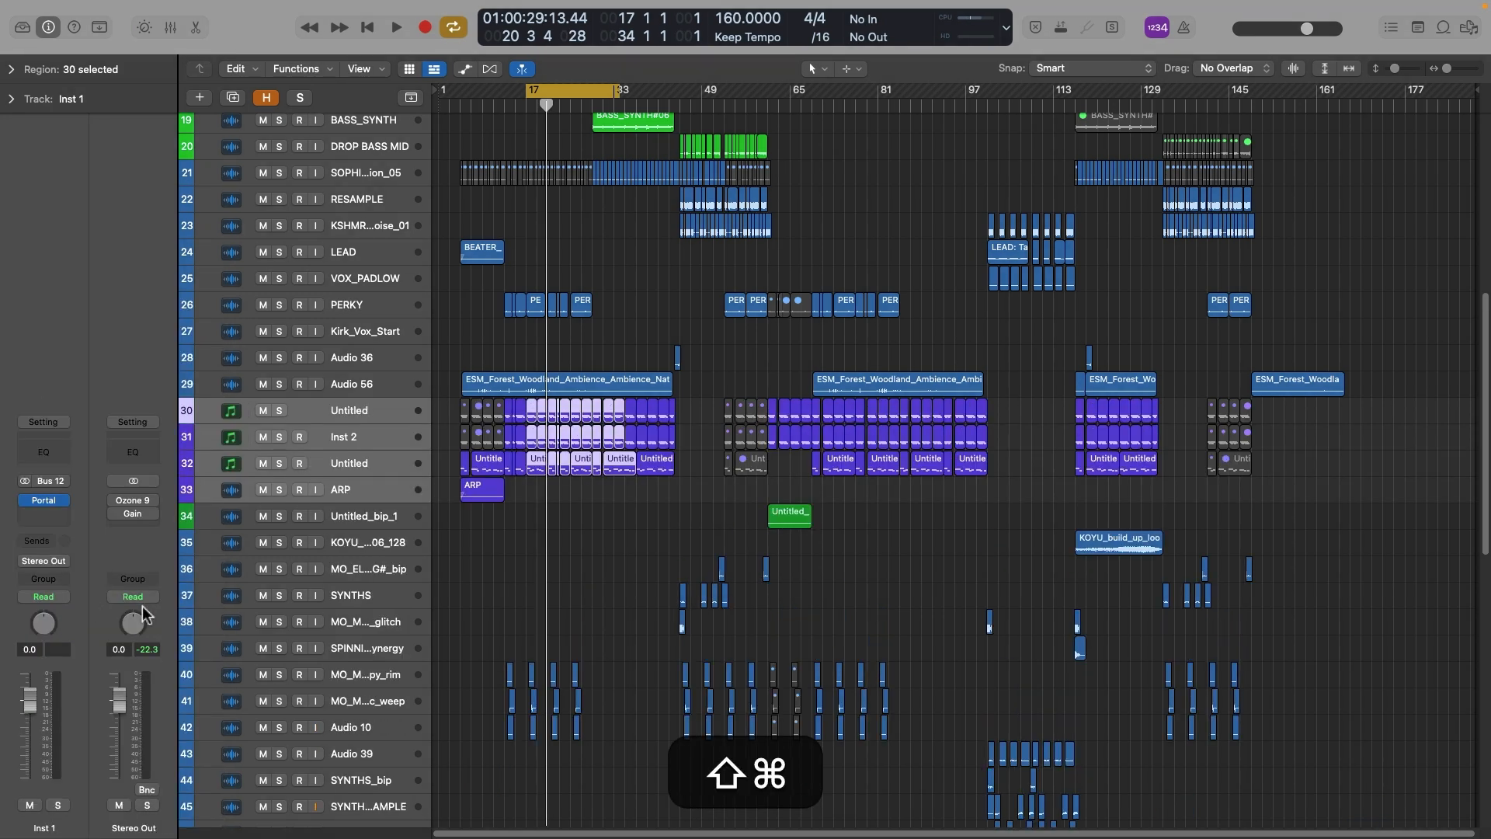
Step: Create a summing stack from the selected tracks 30 to 33 and name it SYNTHS
{"action": "key", "text": "super+shift+d"}
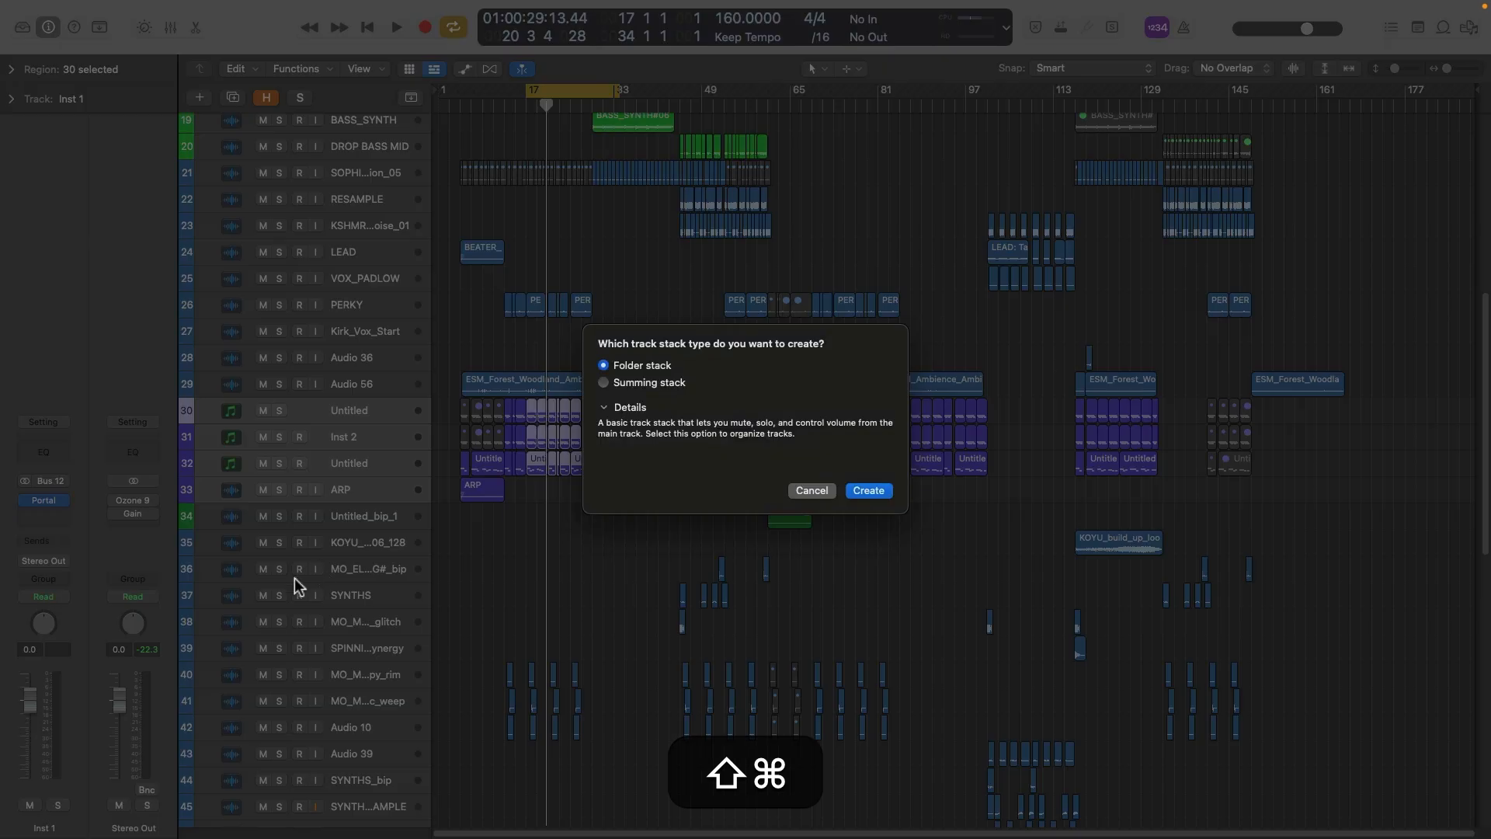
{"action": "left_click", "coordinate": [621, 382]}
{"action": "left_click", "coordinate": [868, 490]}
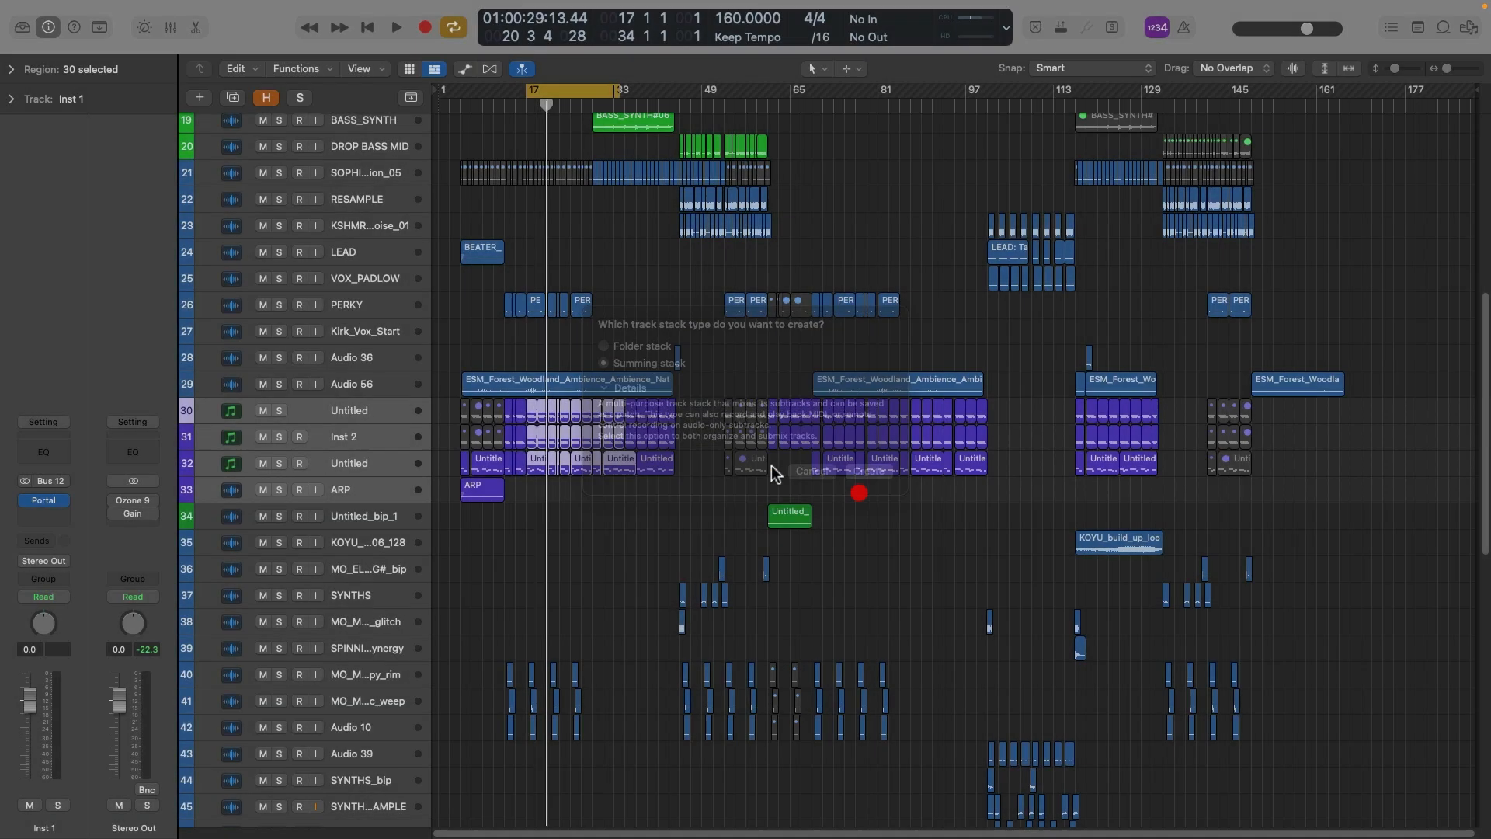
{"action": "double_click", "coordinate": [352, 410]}
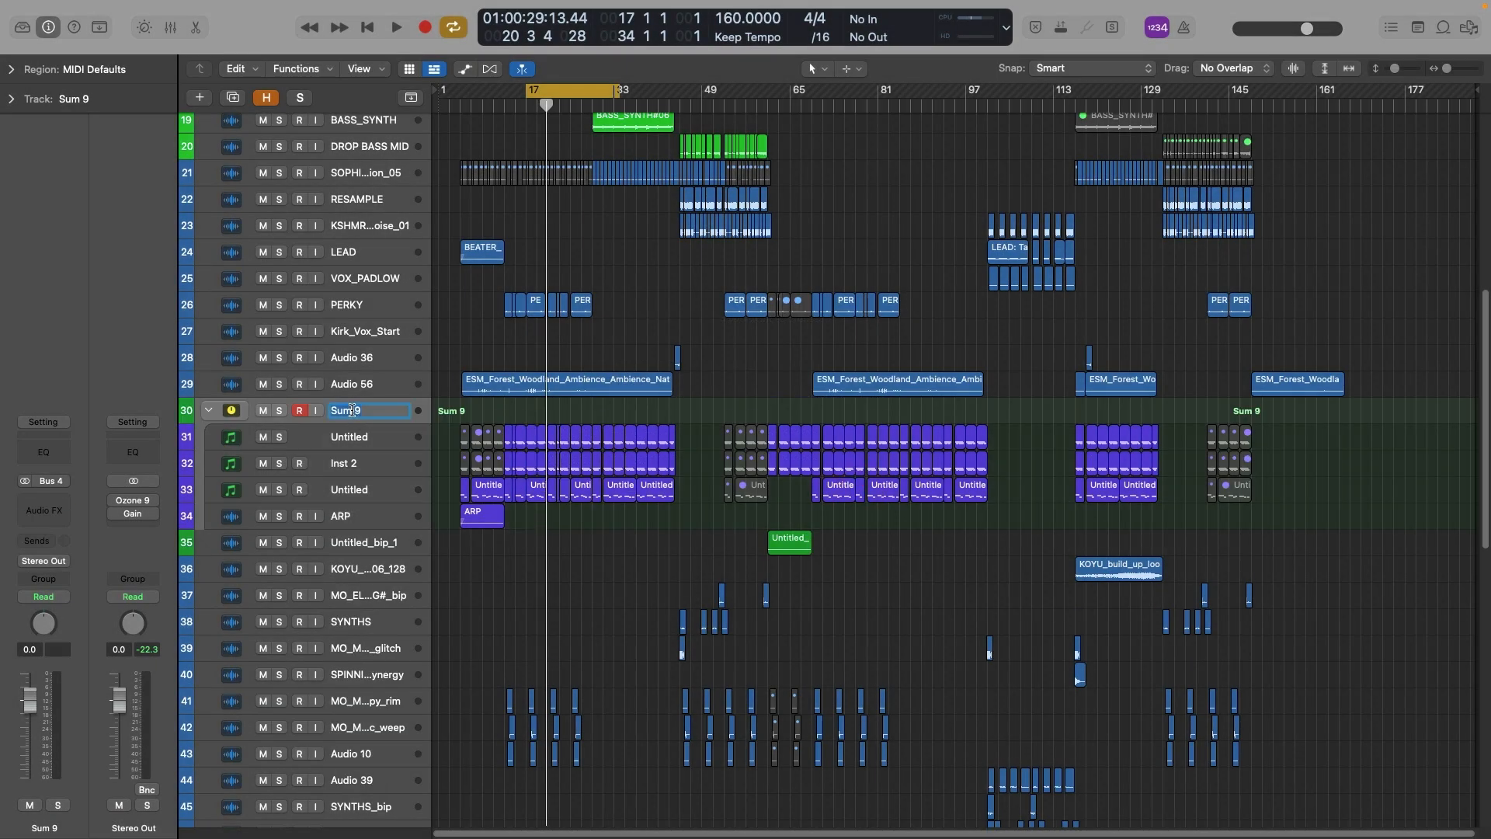
{"action": "type", "text": "SYNTHS"}
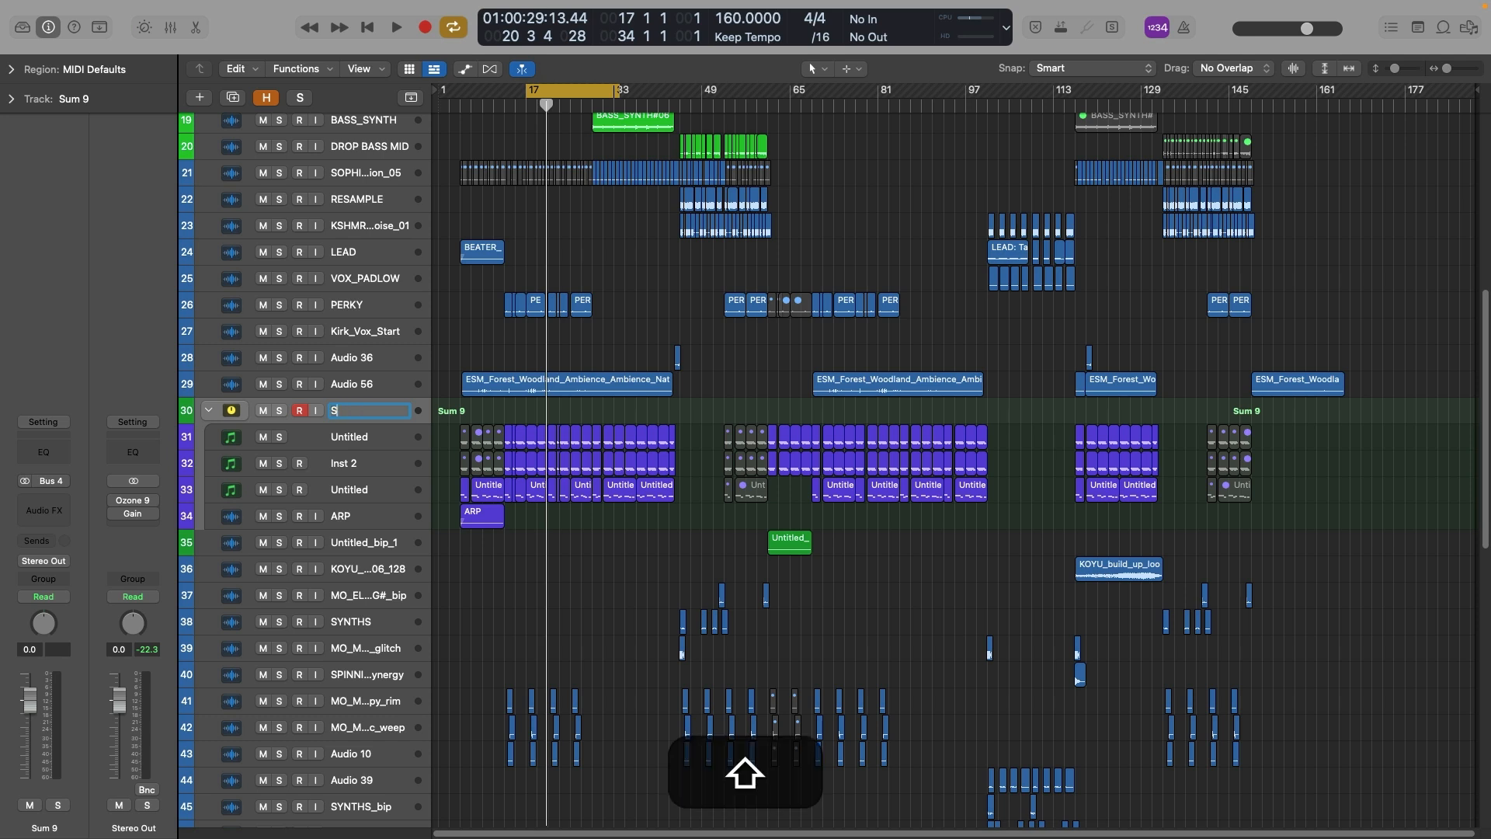
{"action": "key", "text": "Return"}
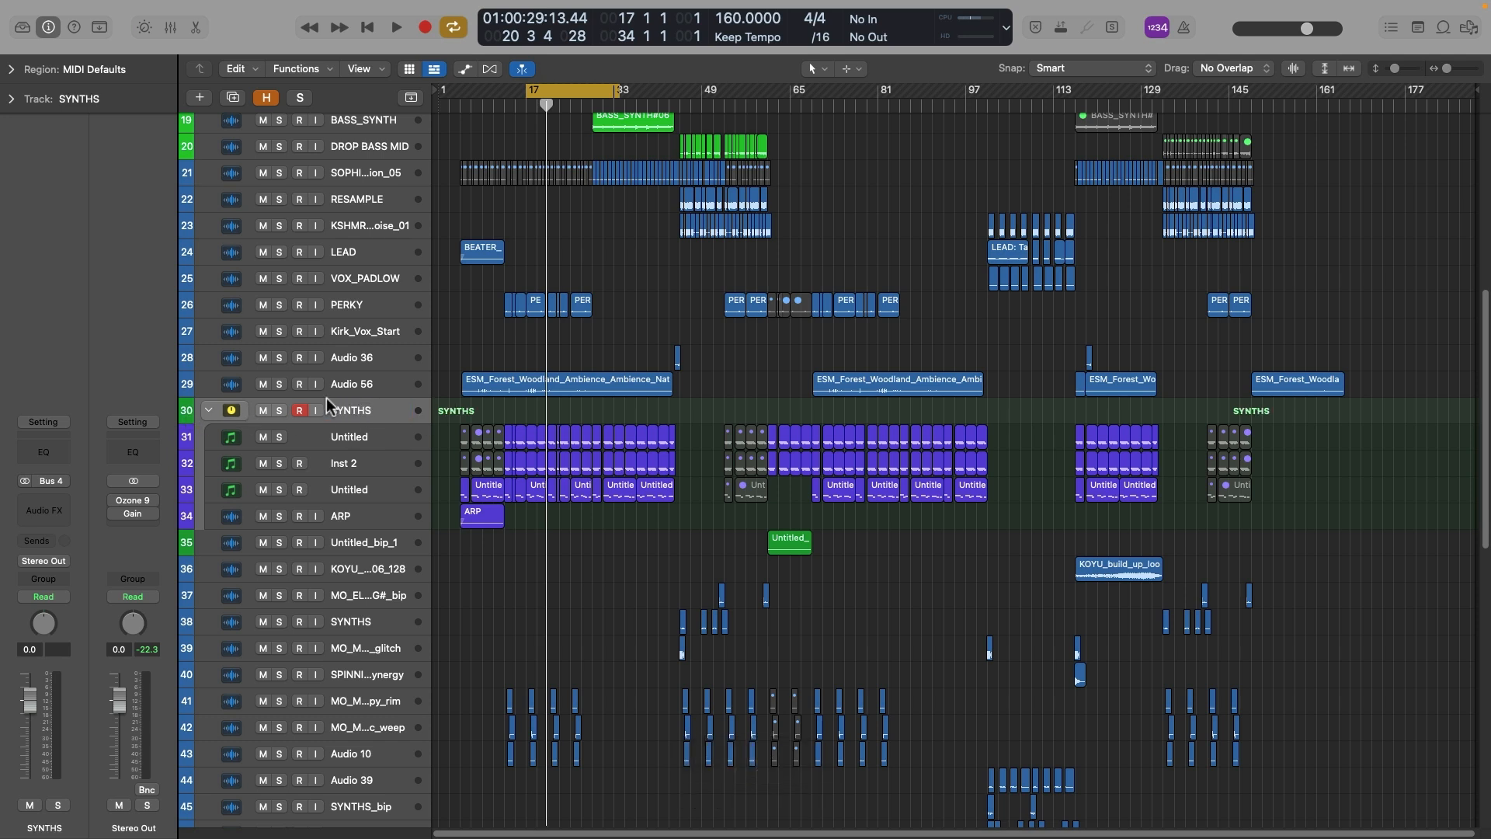
Step: Color the SYNTHS stack together with its subtracks the same bright purple as the synth regions
{"action": "left_click", "coordinate": [376, 417]}
{"action": "left_click", "coordinate": [357, 511], "text": "shift"}
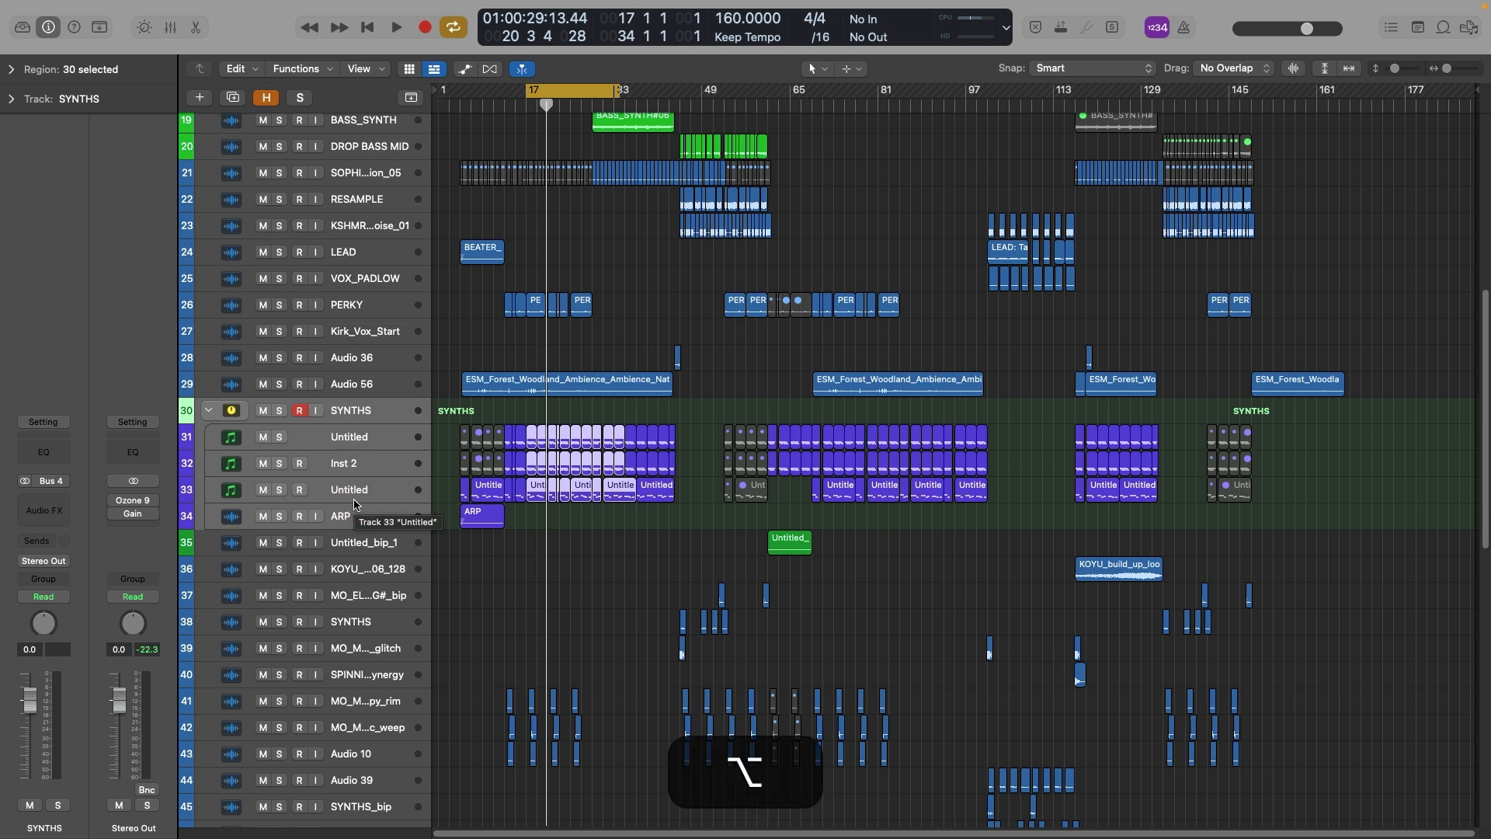
{"action": "key", "text": "alt+c"}
{"action": "left_click", "coordinate": [865, 191]}
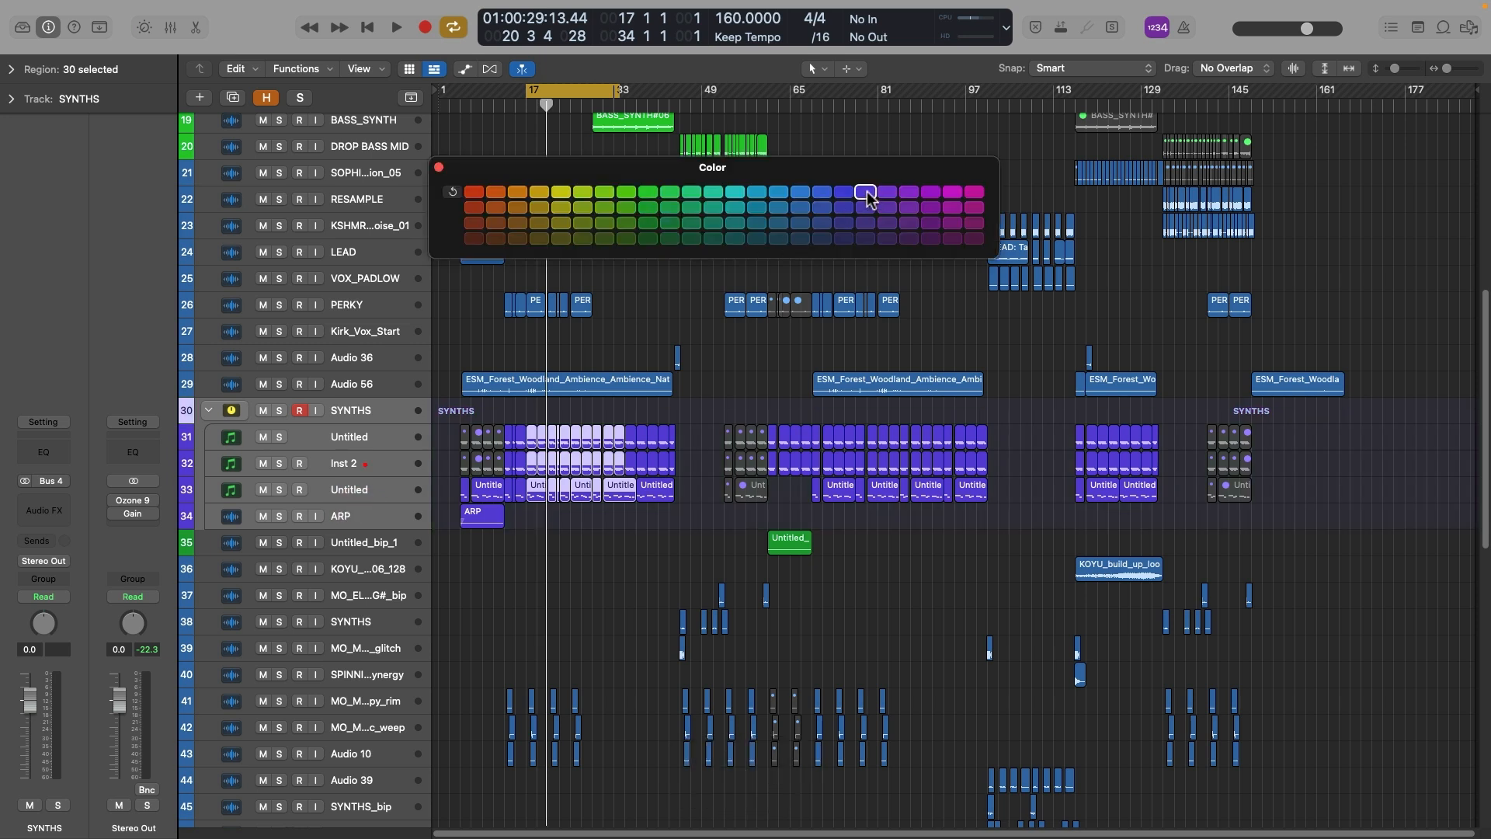
{"action": "left_click", "coordinate": [439, 167]}
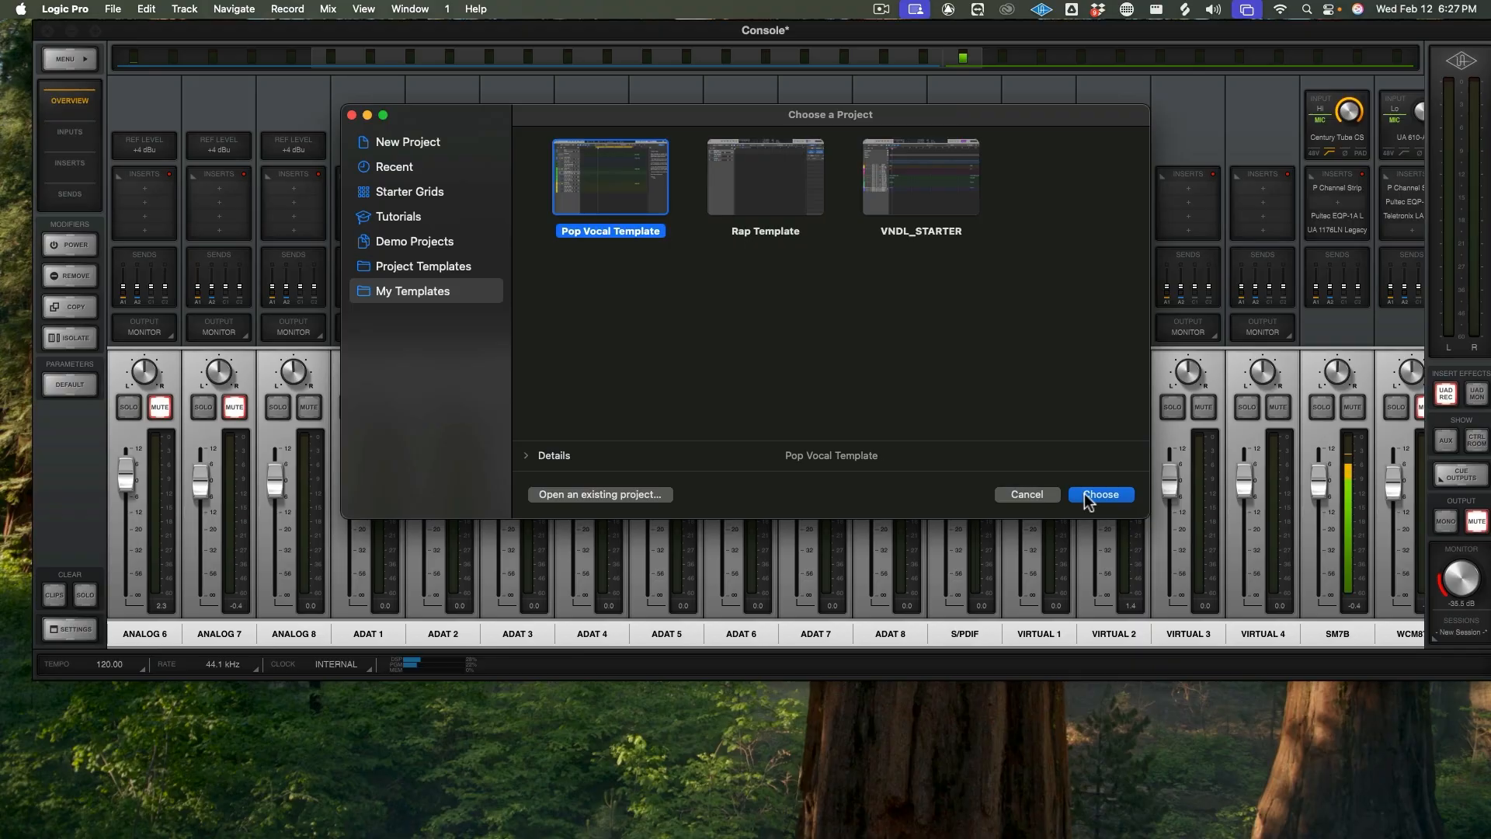
Step: Create a new project from the Pop Vocal Template, select the VOX_LEAD track, and read through the project notes
{"action": "left_click", "coordinate": [1100, 495]}
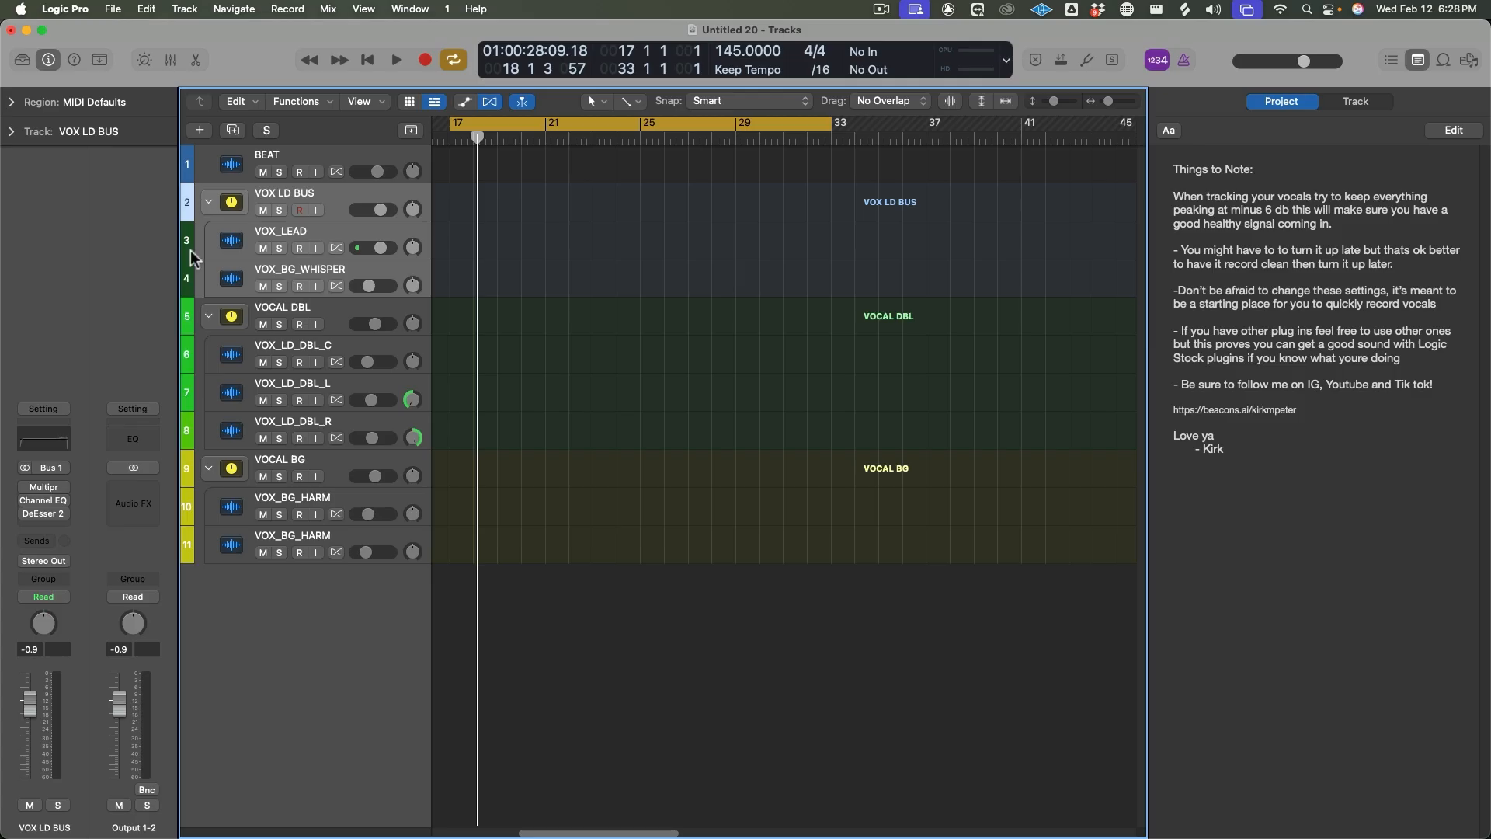
{"action": "left_click", "coordinate": [258, 231]}
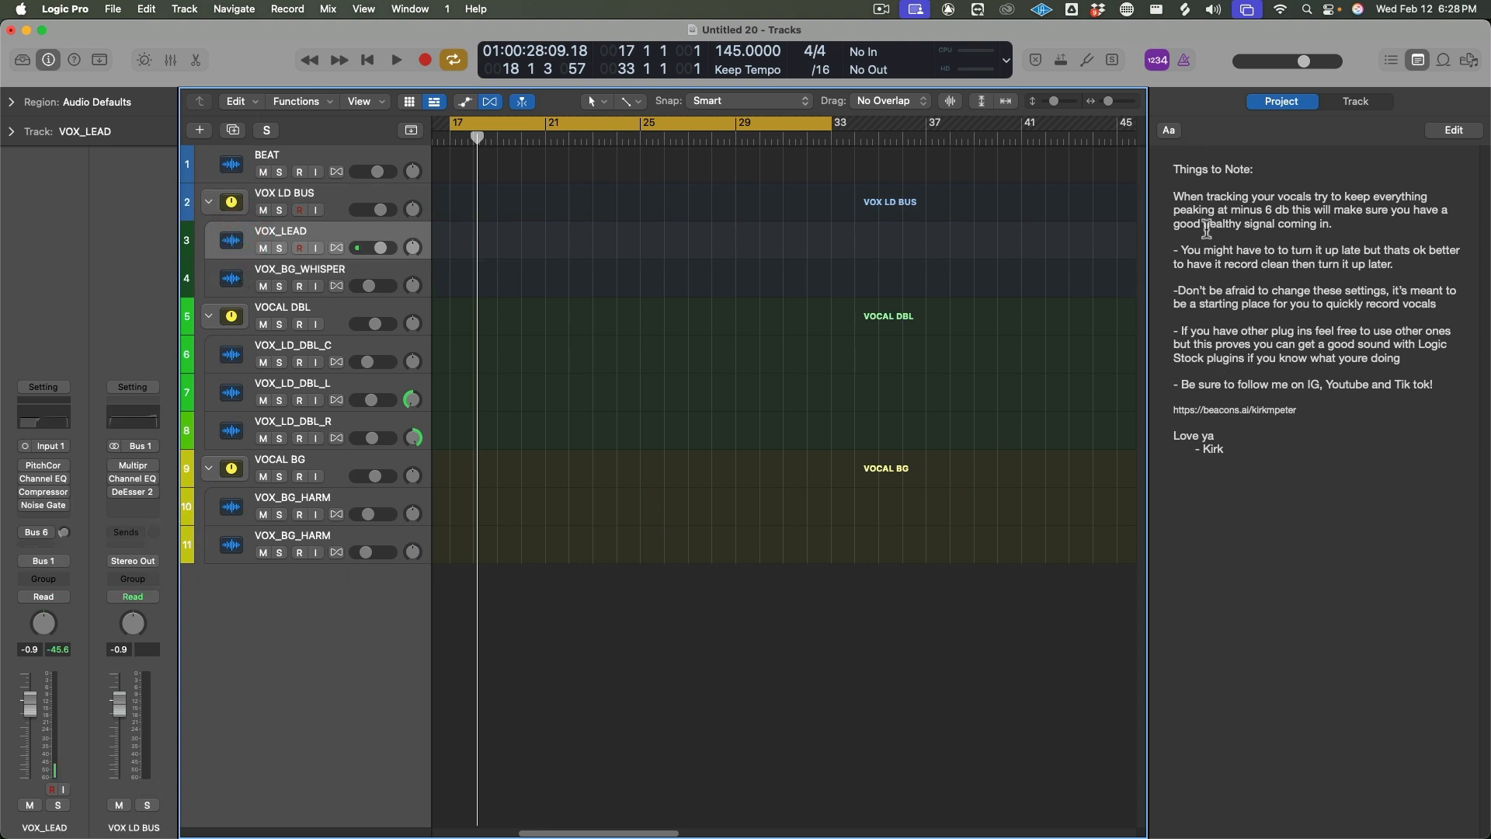
{"action": "left_click_drag", "start_coordinate": [1170, 194], "coordinate": [1332, 432]}
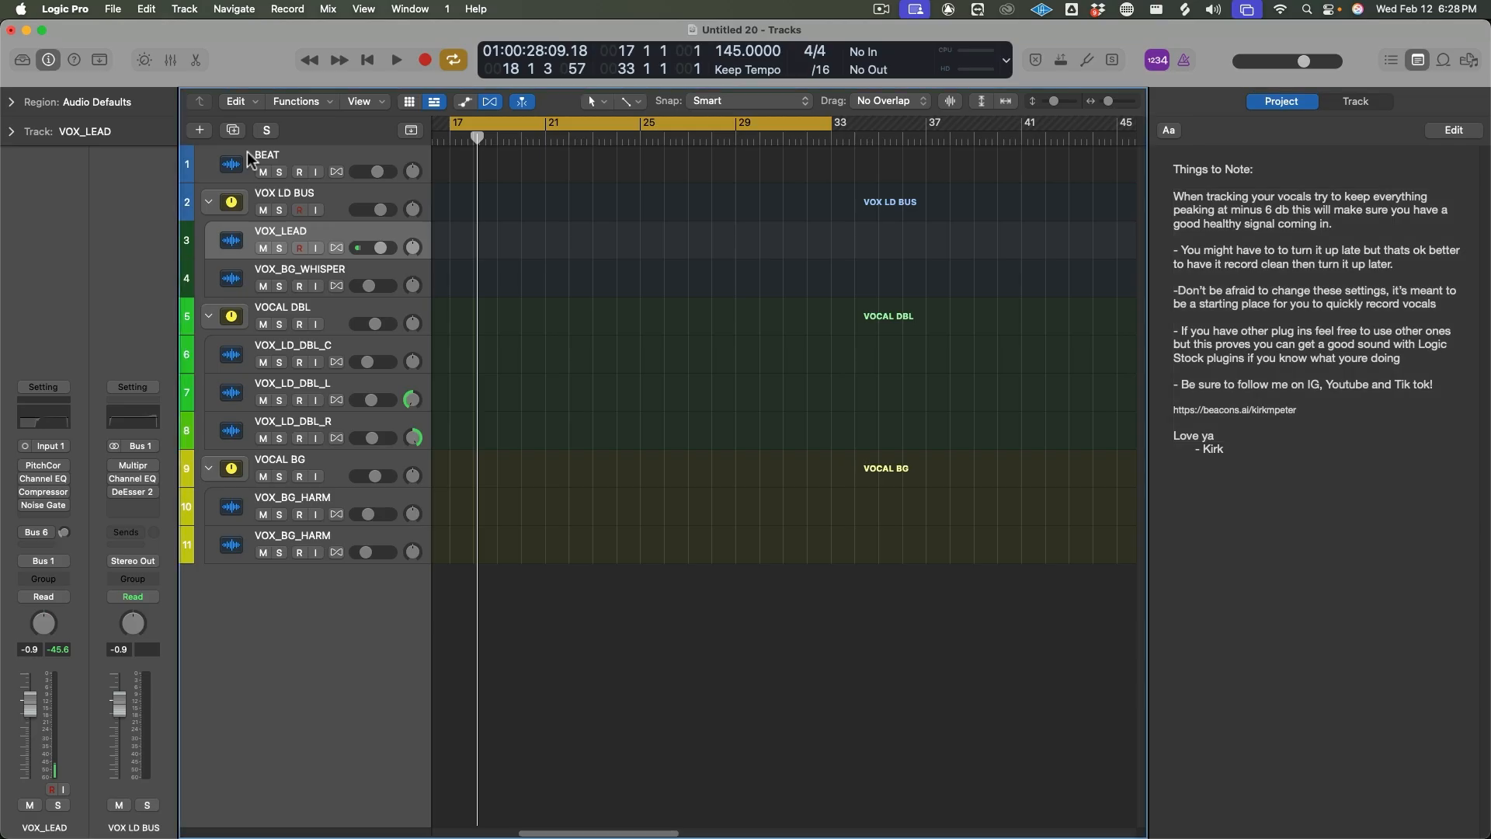
Step: Go through the template's tracks one by one, from BEAT to the last VOX_BG_HARM, to examine their channel strips and roles
{"action": "left_click", "coordinate": [247, 152]}
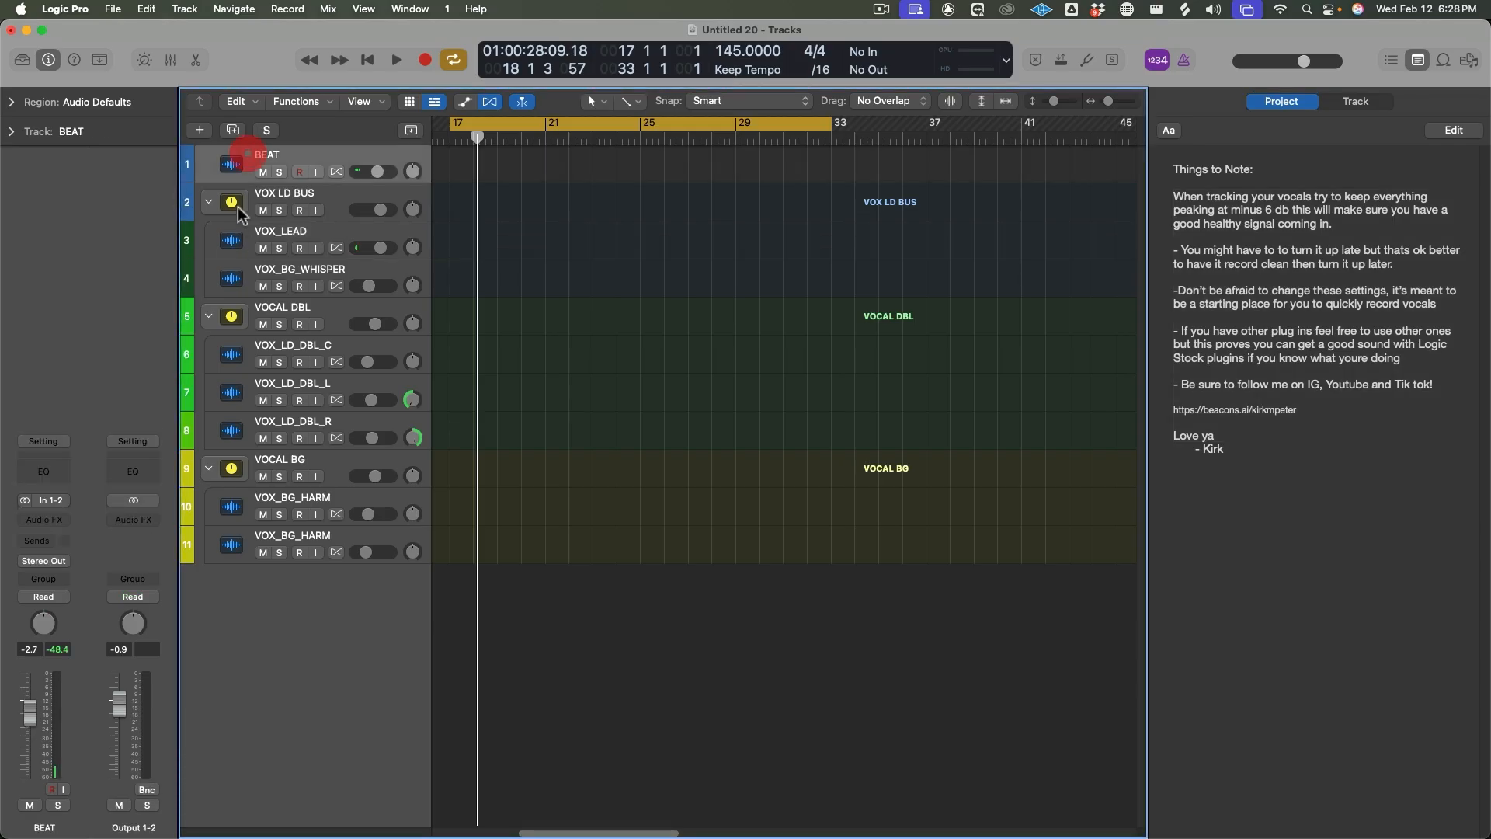
{"action": "left_click", "coordinate": [305, 194]}
{"action": "left_click", "coordinate": [232, 277]}
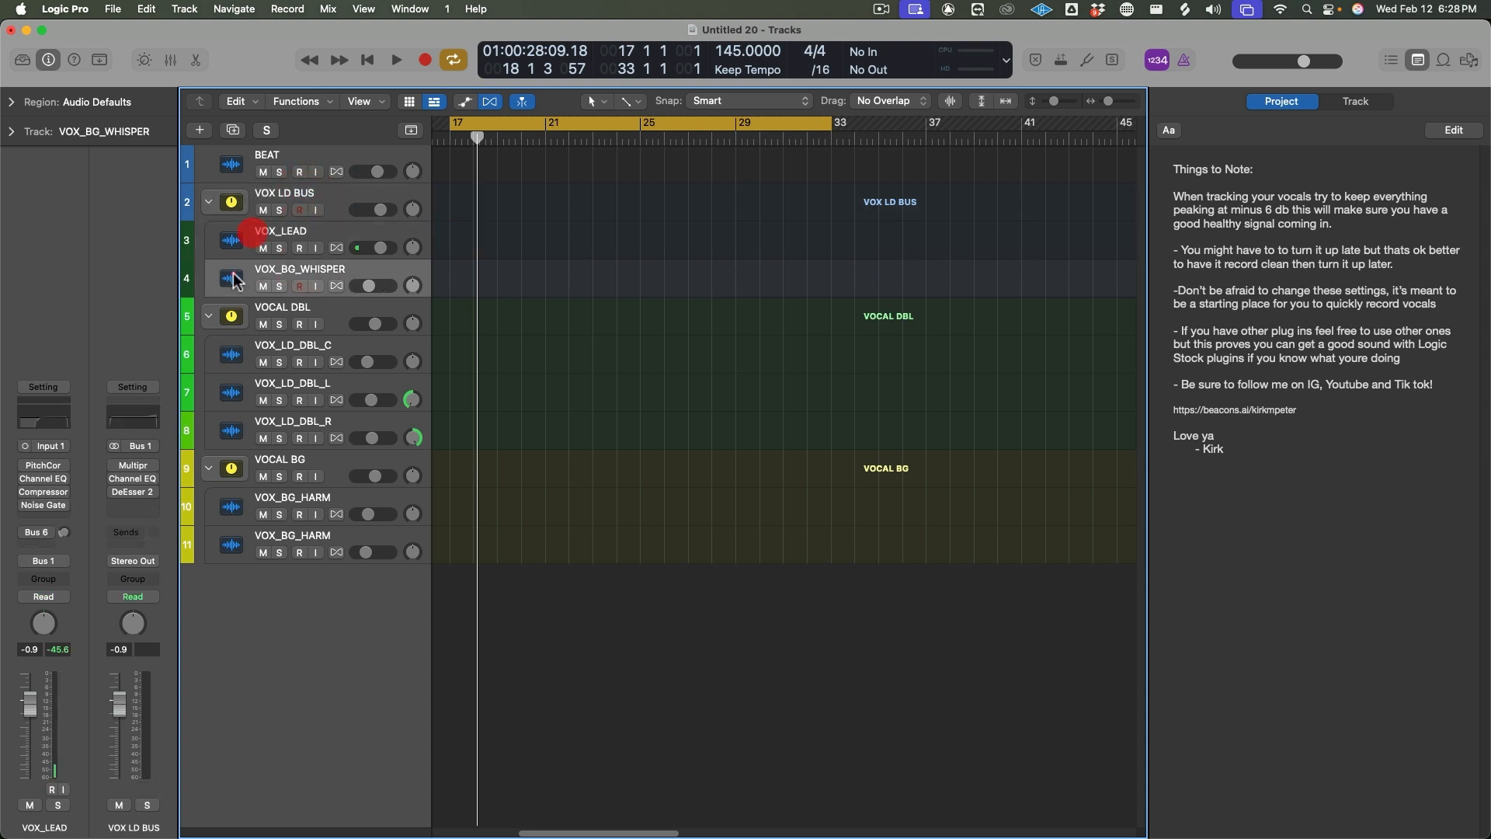
{"action": "left_click", "coordinate": [233, 354]}
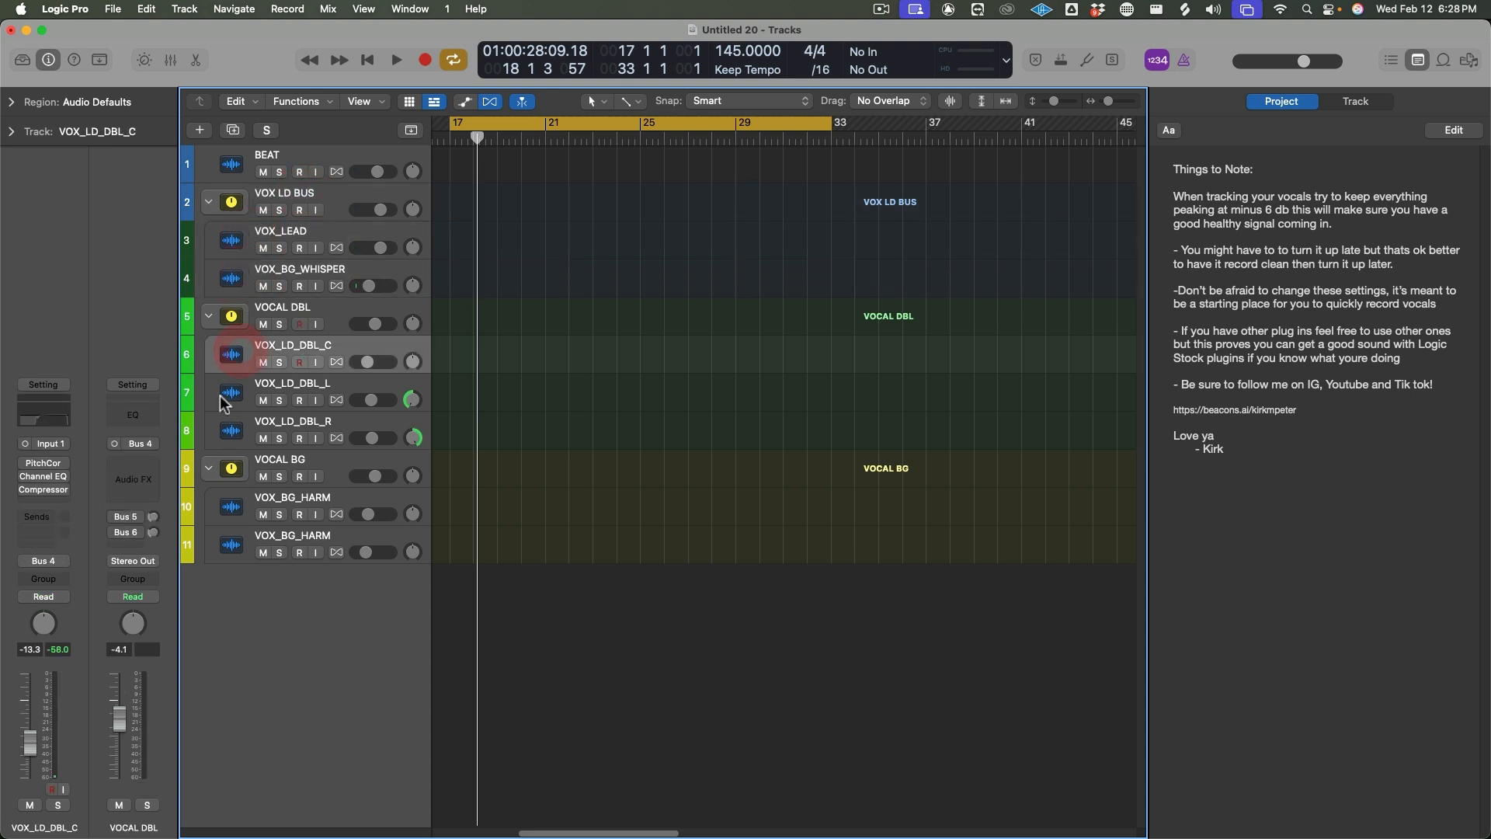
{"action": "left_click", "coordinate": [224, 395]}
{"action": "left_click", "coordinate": [225, 435]}
{"action": "left_click", "coordinate": [225, 509]}
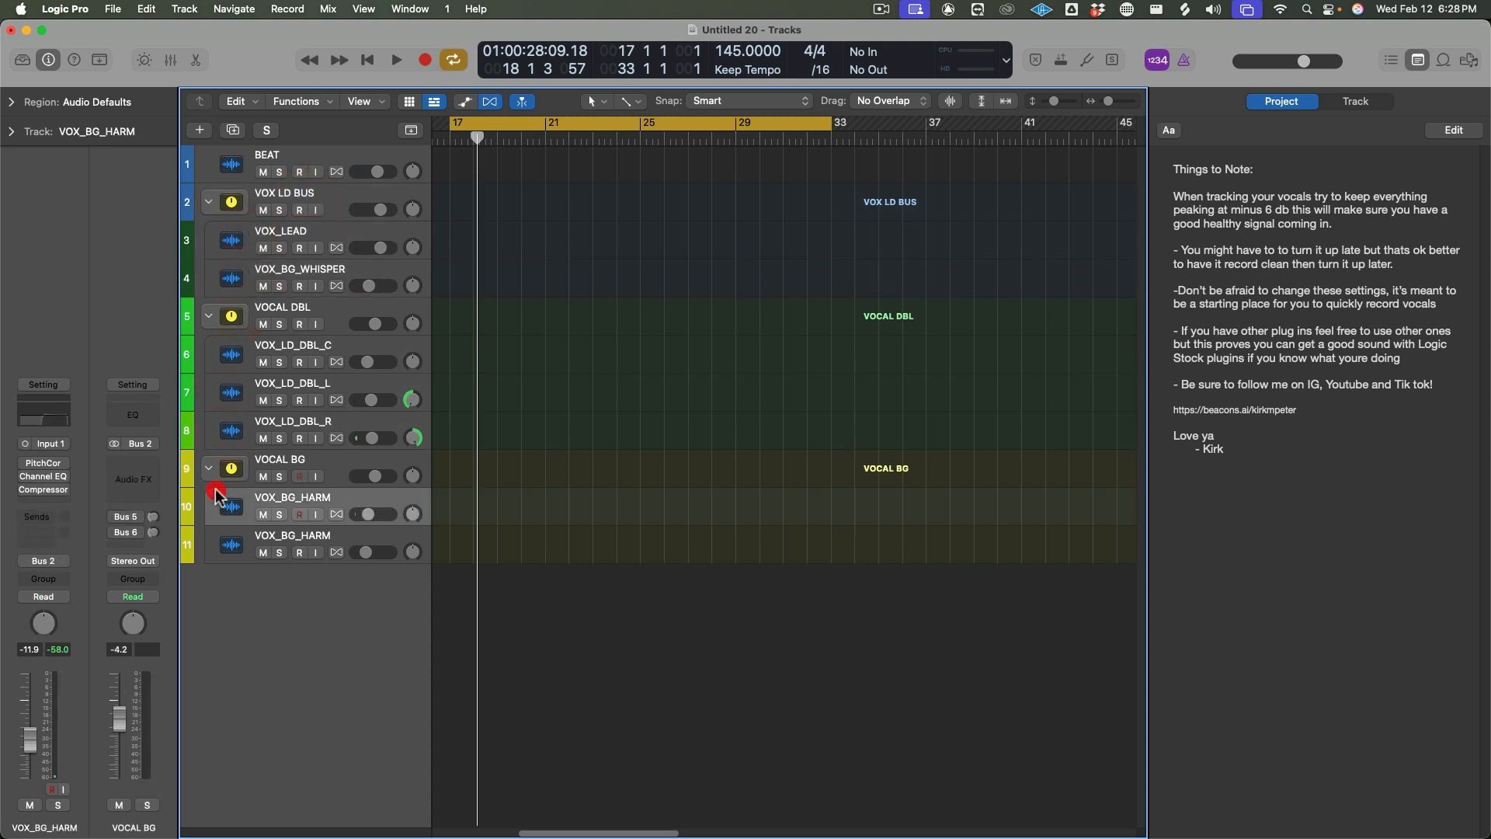
{"action": "left_click", "coordinate": [224, 540]}
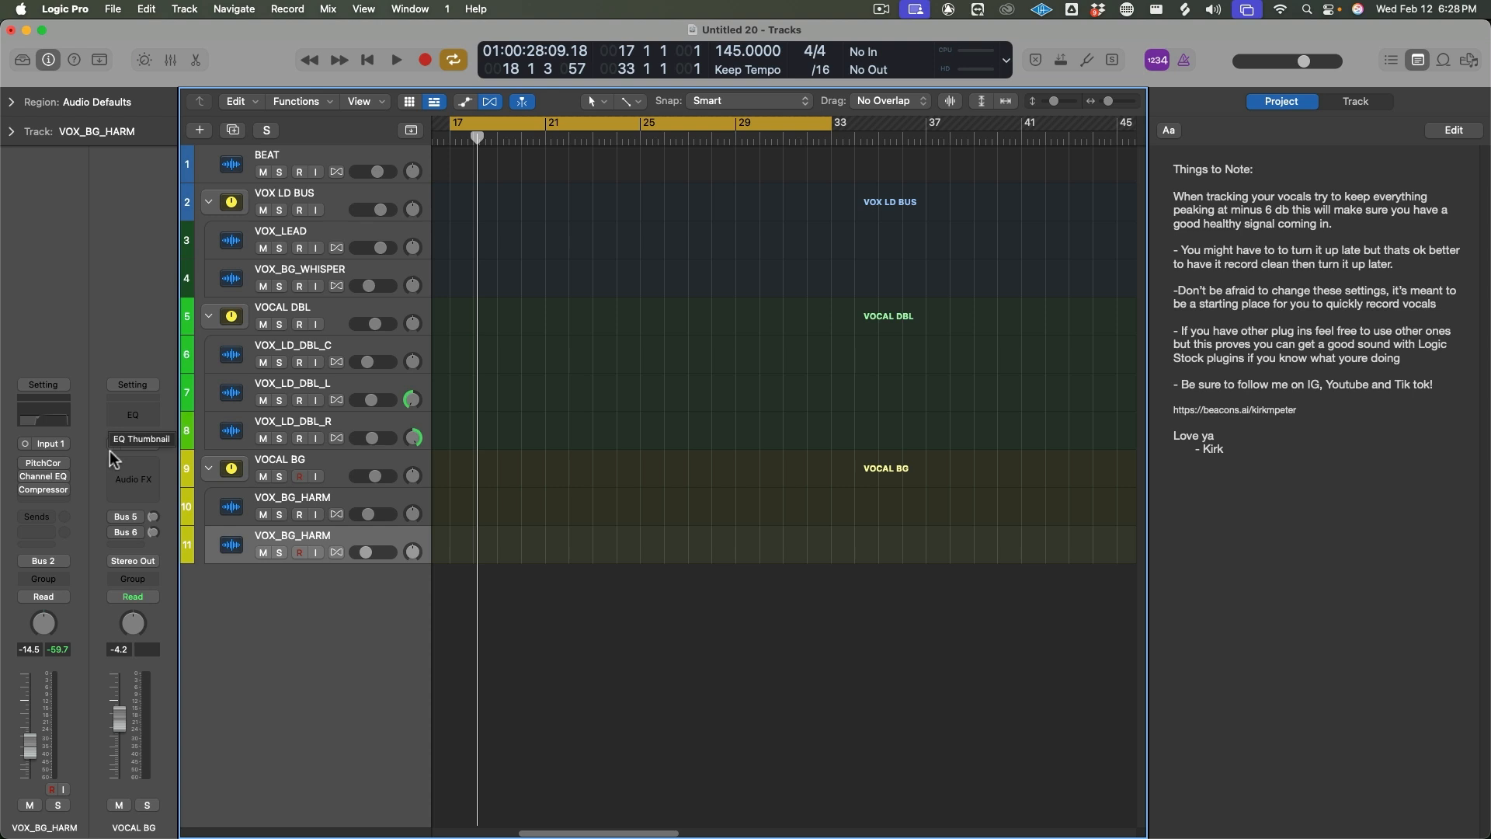
Step: In the mixer, select the channel strips from VOX LD BUS to DELAY 1/8 and turn on all their plug-ins and sends
{"action": "key", "text": "x"}
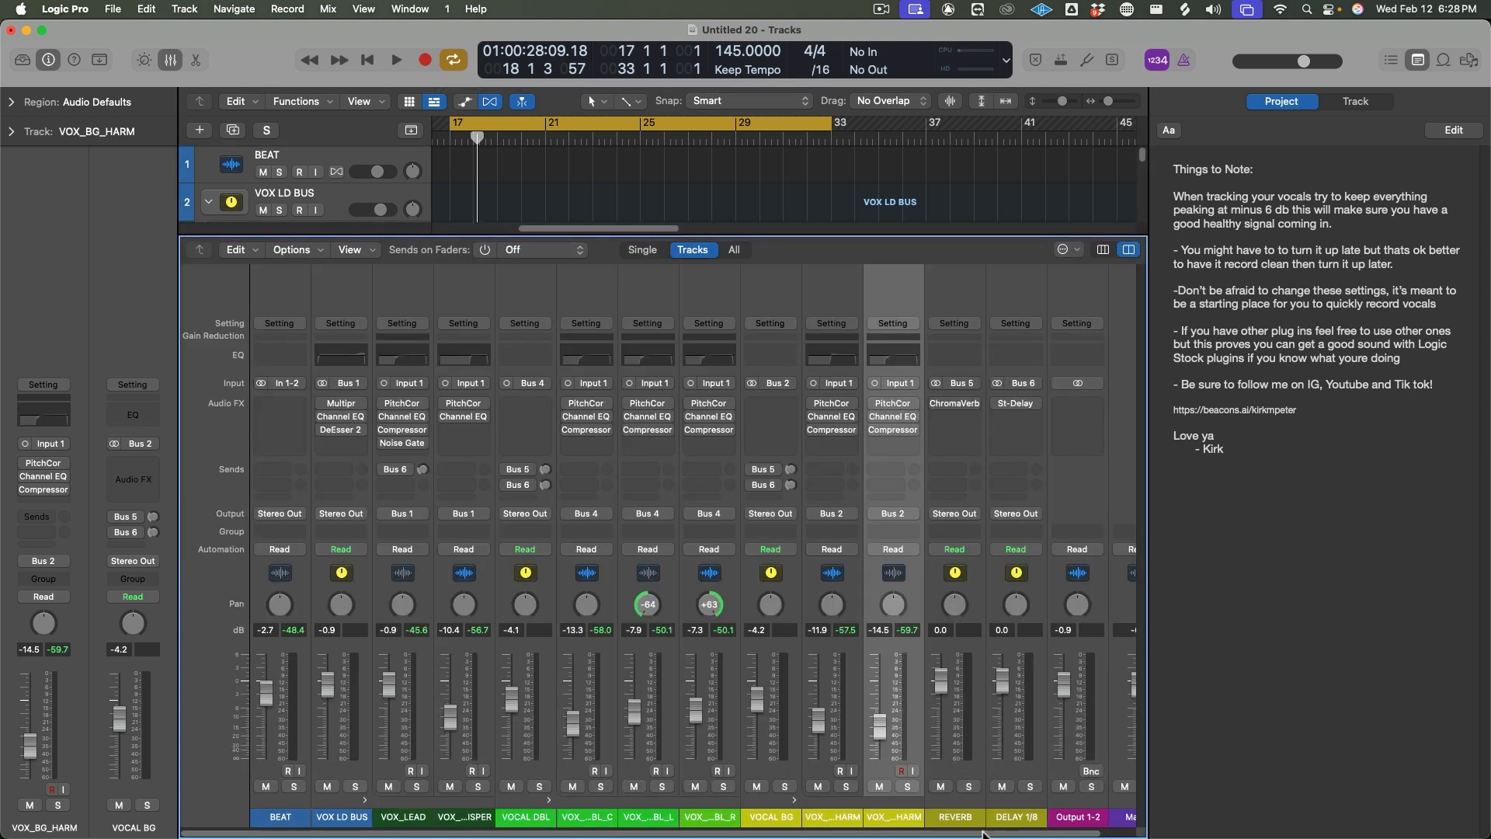
{"action": "scroll", "coordinate": [982, 833], "scroll_direction": "right", "scroll_amount": 2}
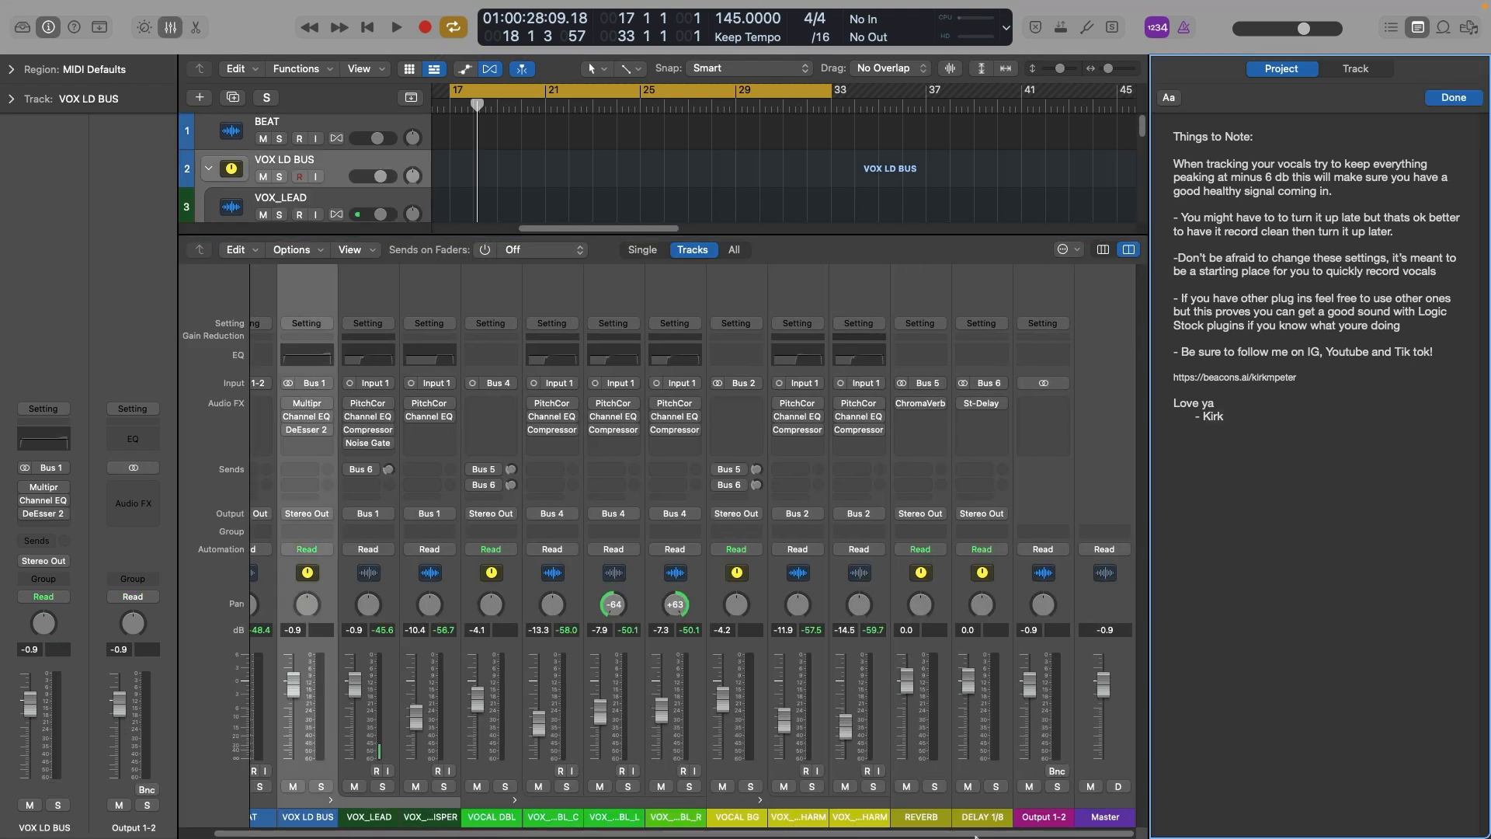
{"action": "left_click", "coordinate": [981, 819]}
{"action": "left_click", "coordinate": [332, 817], "text": "shift"}
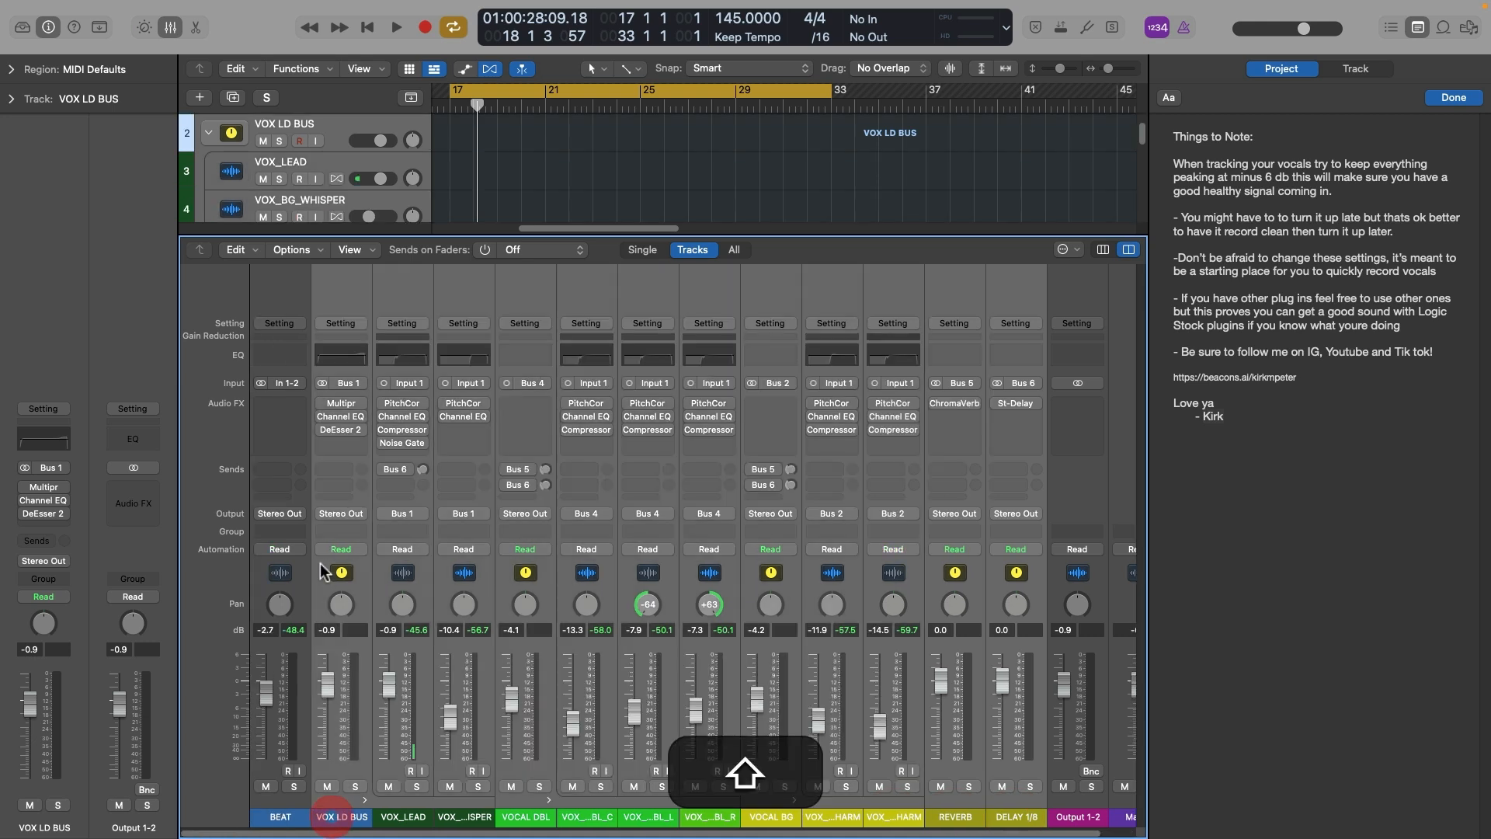
{"action": "left_click", "coordinate": [328, 403]}
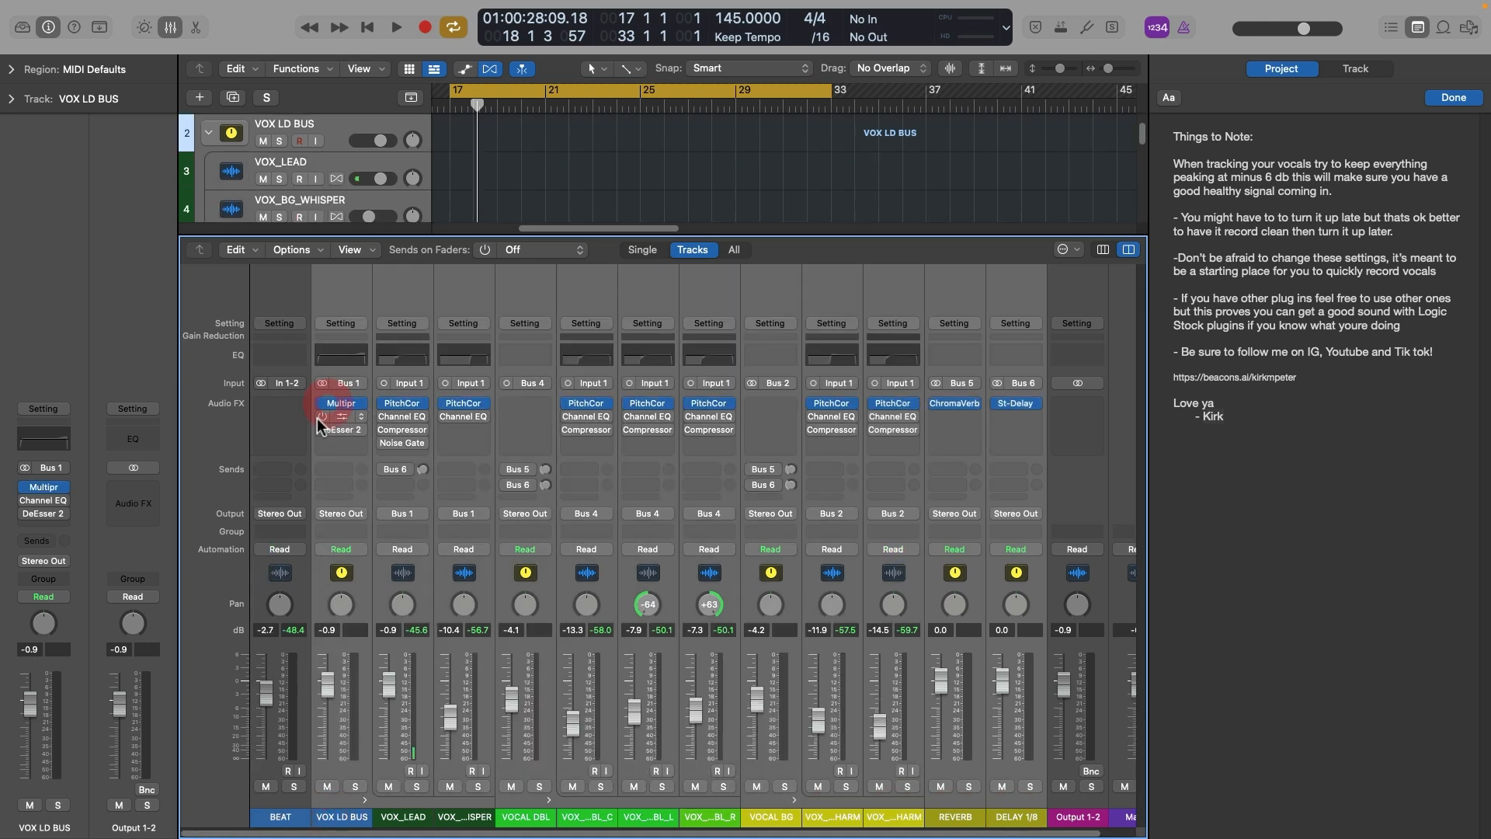
{"action": "left_click_drag", "start_coordinate": [317, 417], "coordinate": [452, 528]}
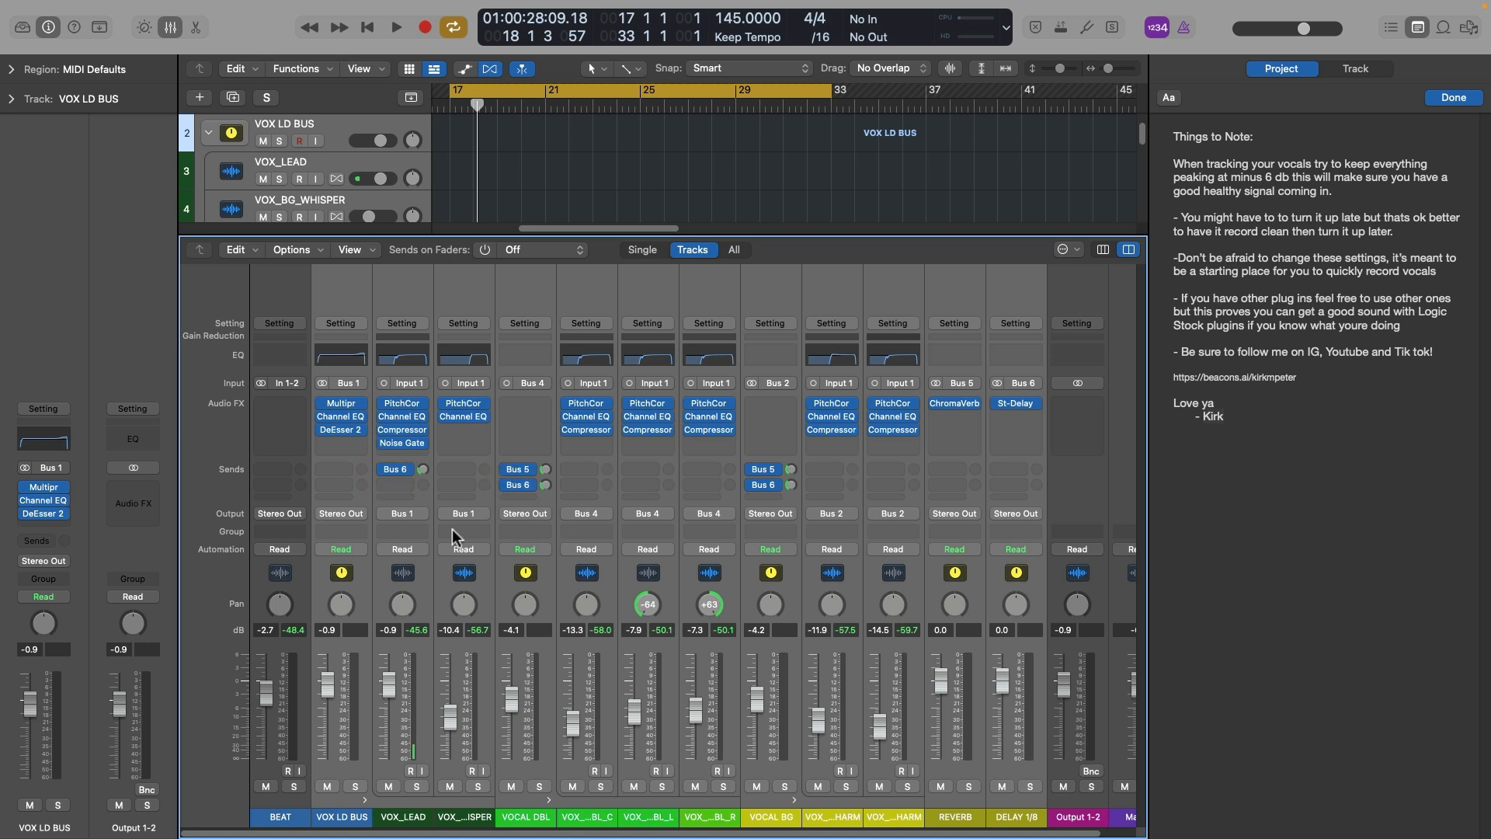
Step: Select the VOX_LEAD track and open the preset choices for its channel strip setting
{"action": "left_click", "coordinate": [504, 171]}
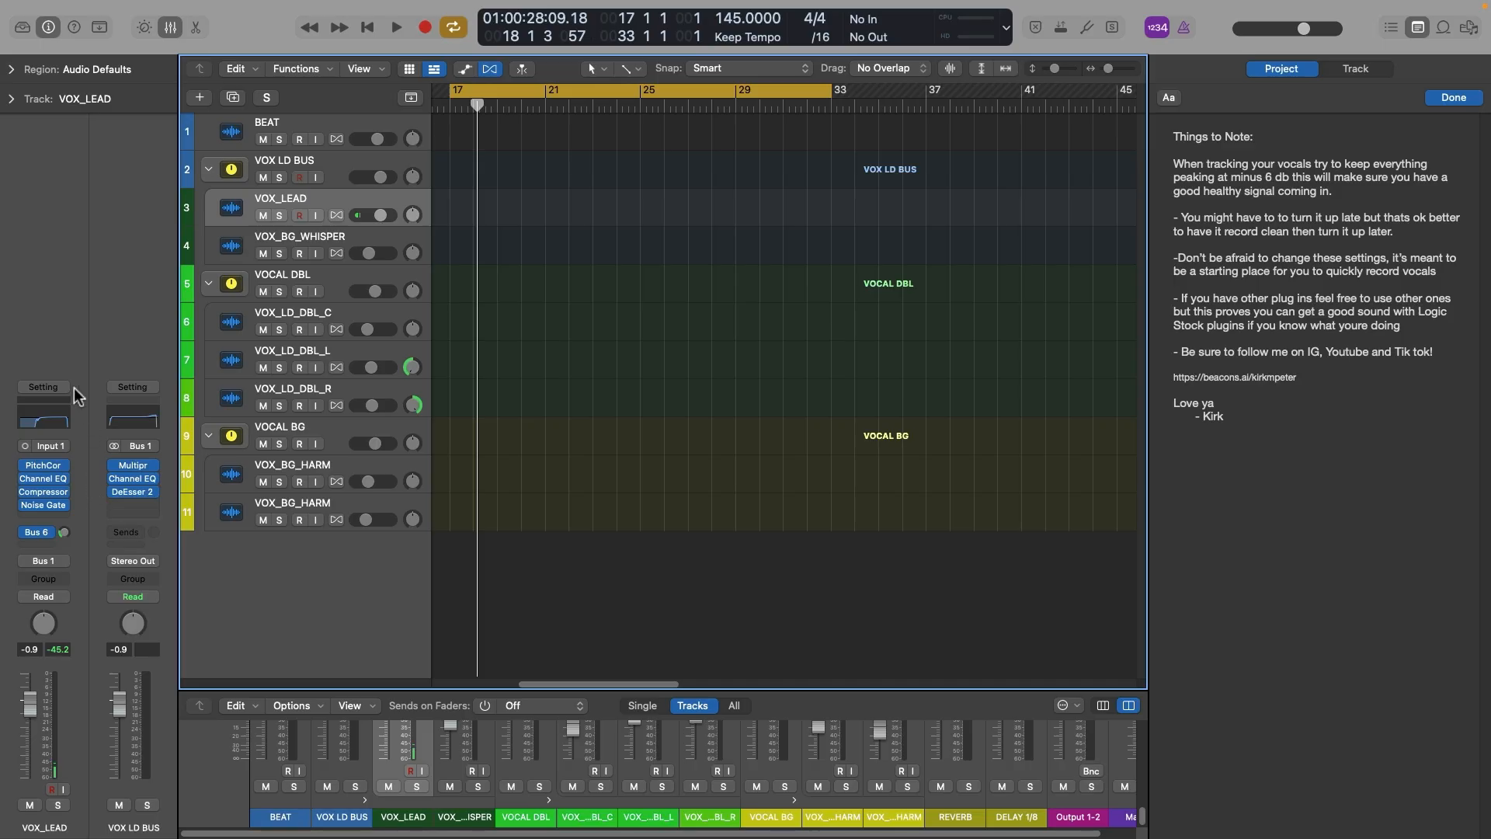
{"action": "left_click", "coordinate": [56, 386]}
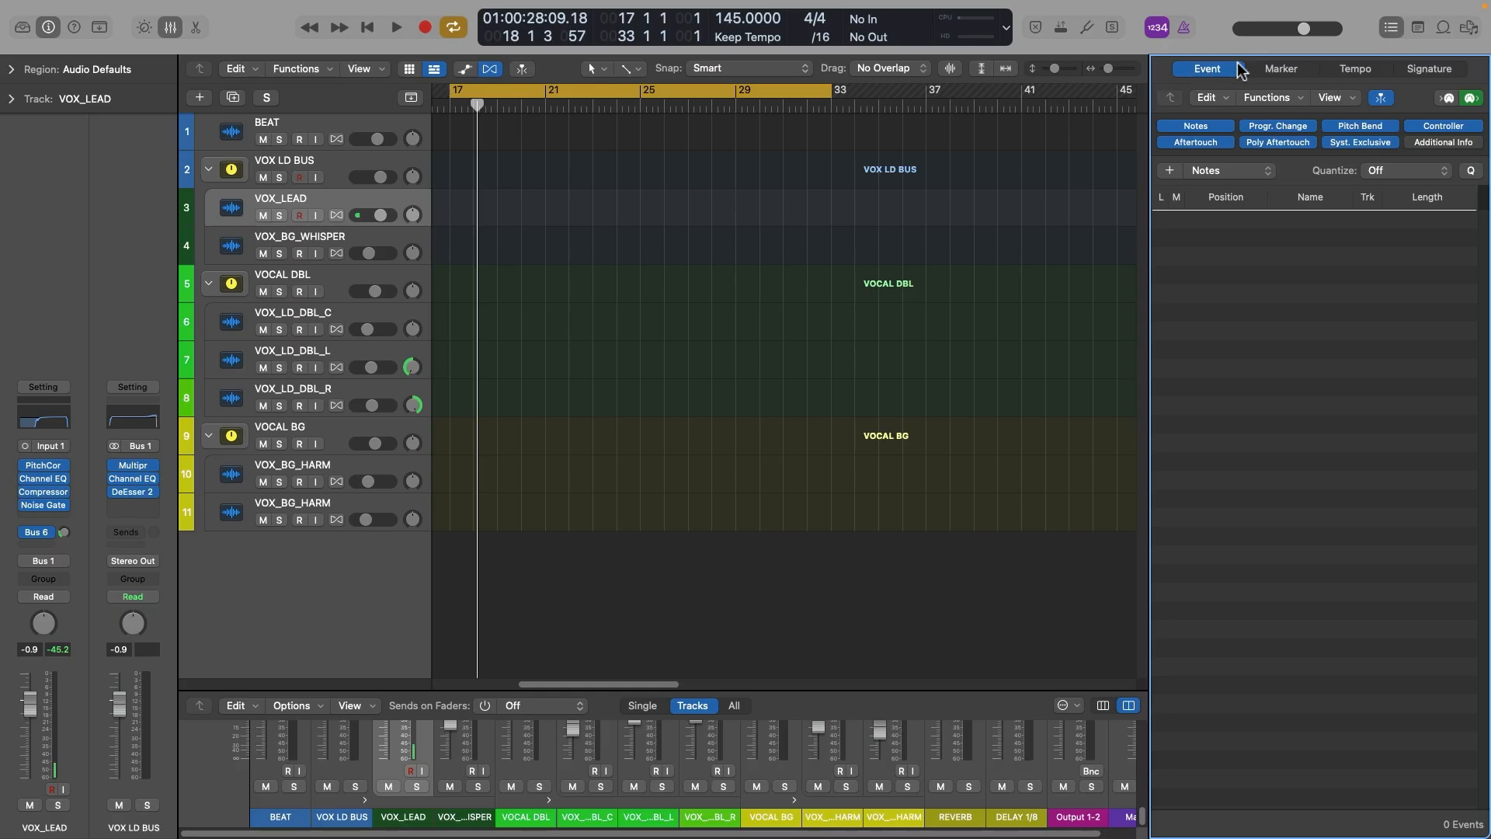
Step: Look at the project's tempo list and signature list, and finish on the marker list
{"action": "left_click", "coordinate": [1355, 69]}
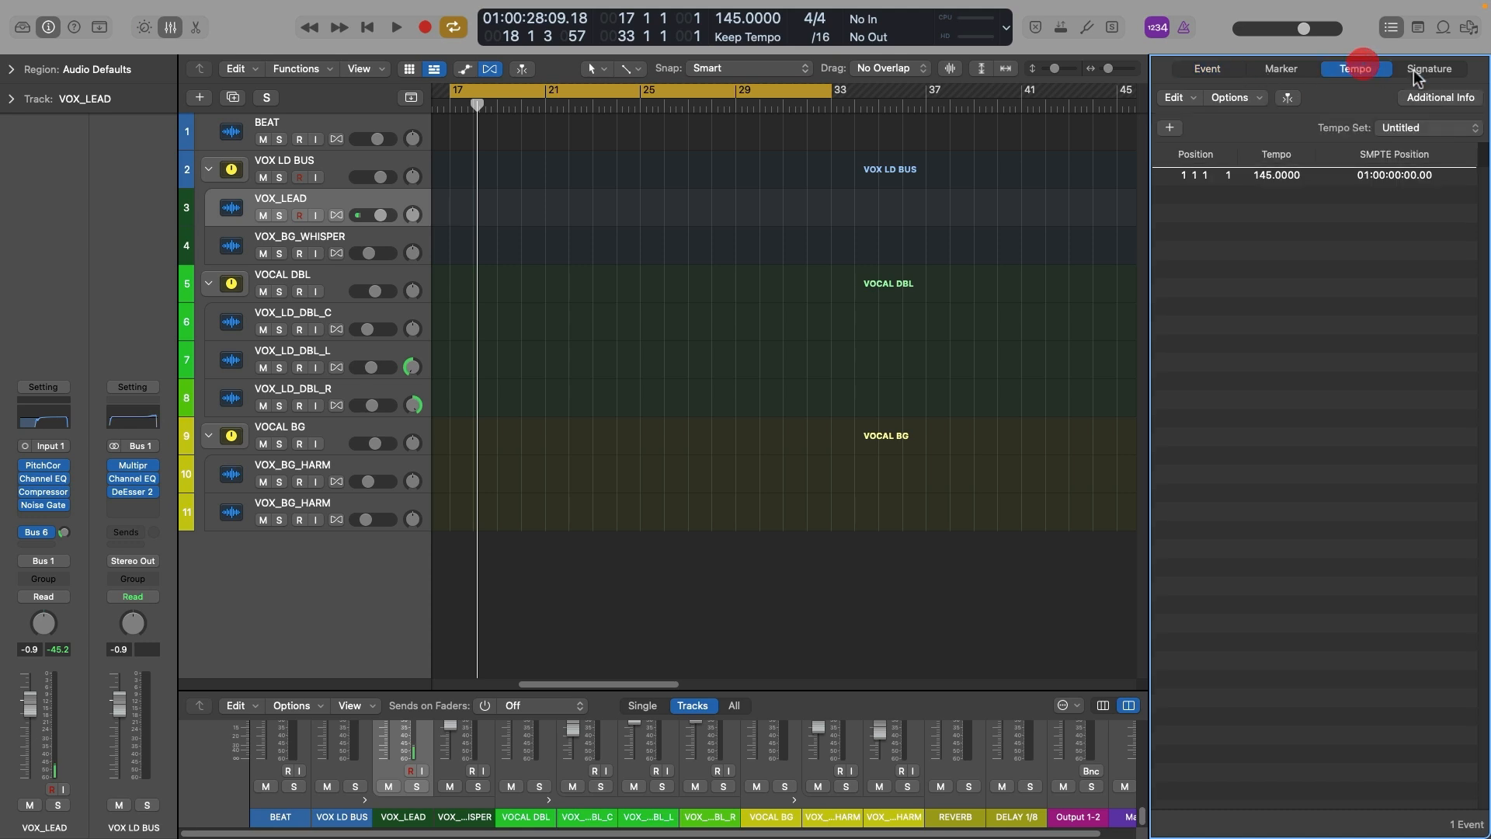
{"action": "left_click", "coordinate": [1428, 68]}
{"action": "left_click", "coordinate": [1281, 68]}
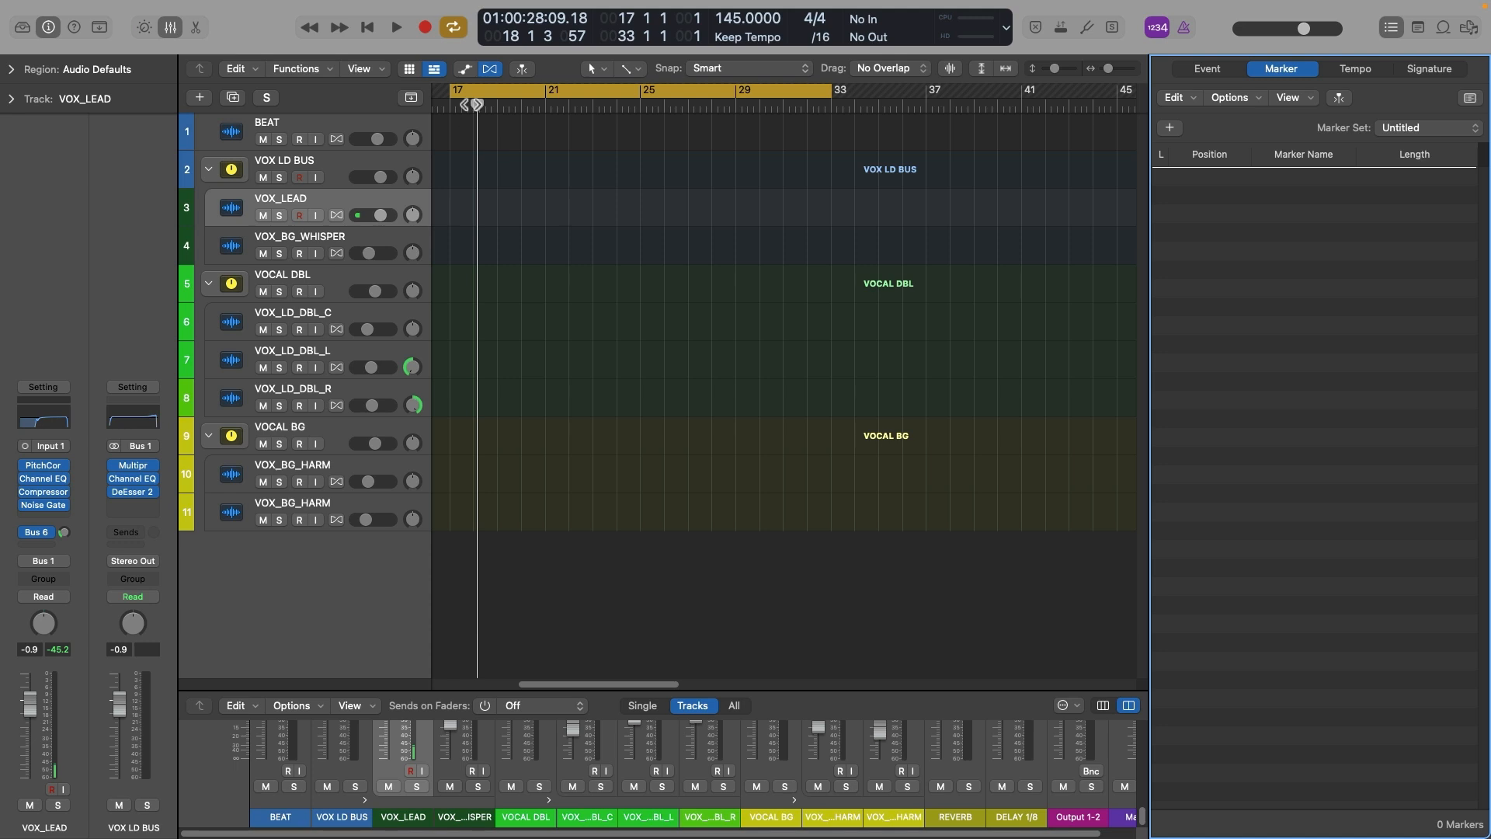
Step: Create a marker at bar 1 and name it INTRO
{"action": "left_click_drag", "start_coordinate": [477, 104], "coordinate": [325, 102]}
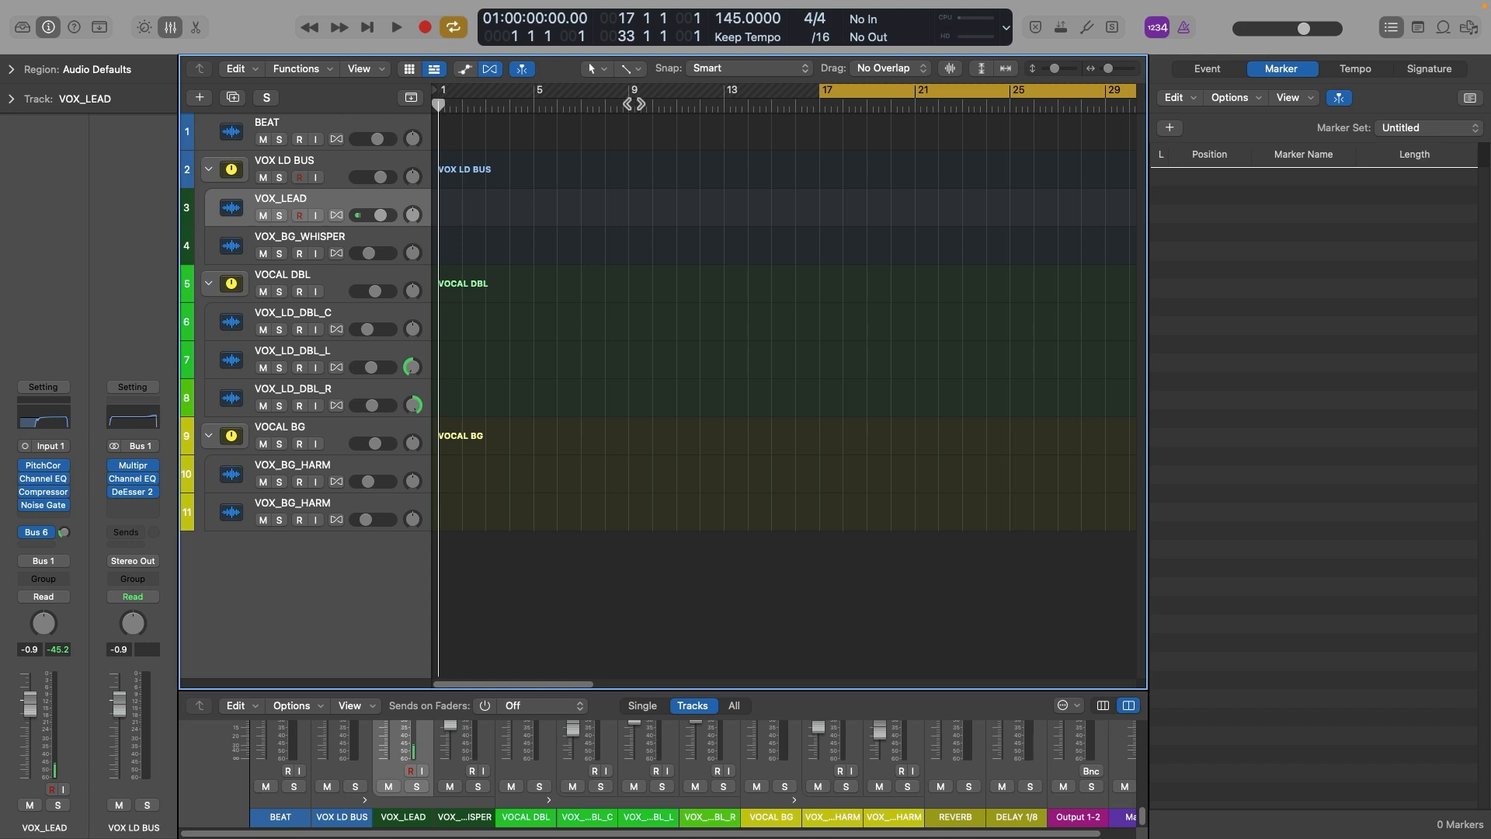
{"action": "left_click", "coordinate": [1167, 129]}
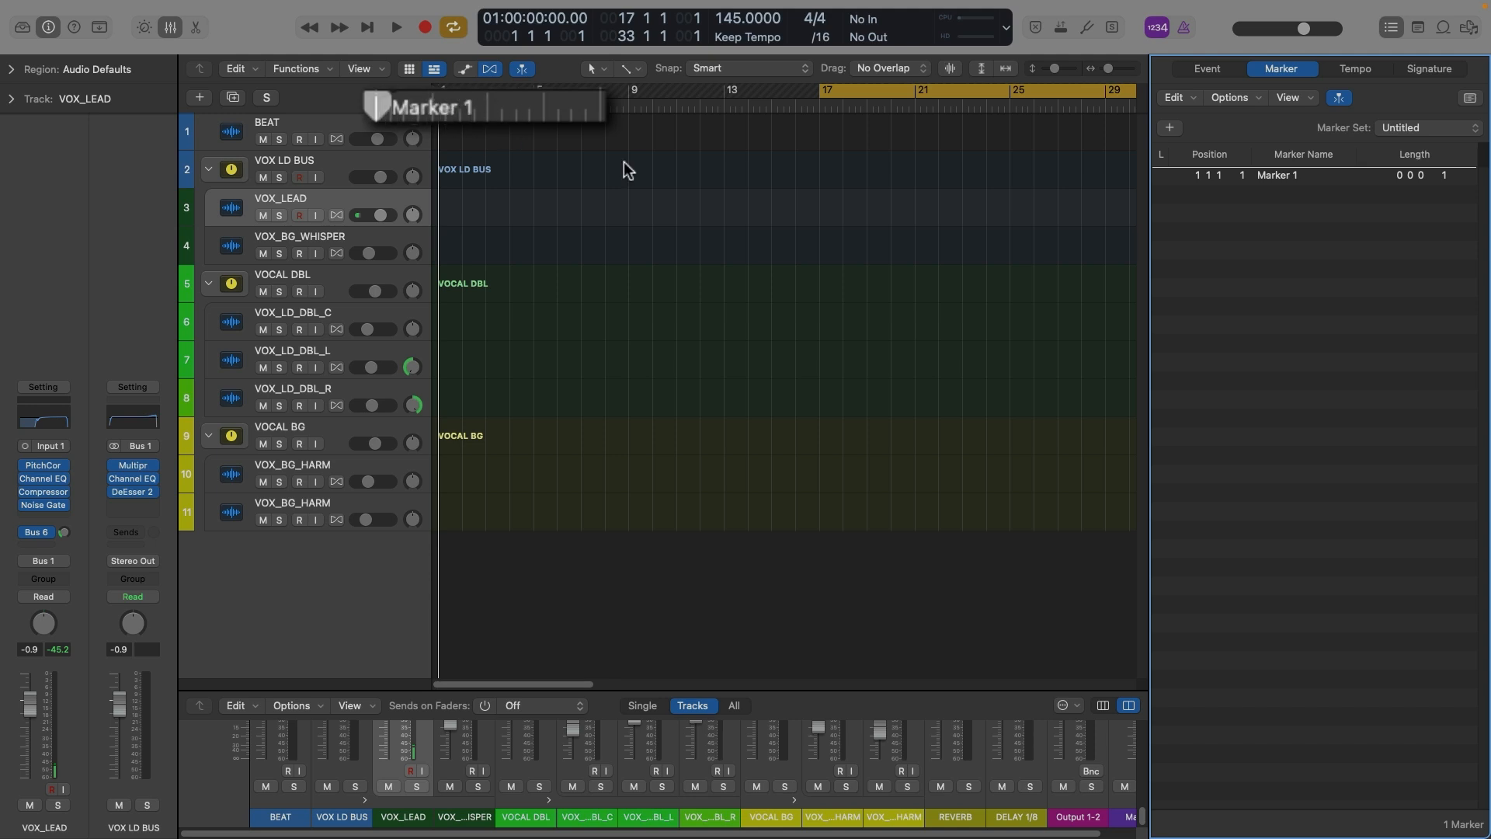
{"action": "double_click", "coordinate": [1269, 177]}
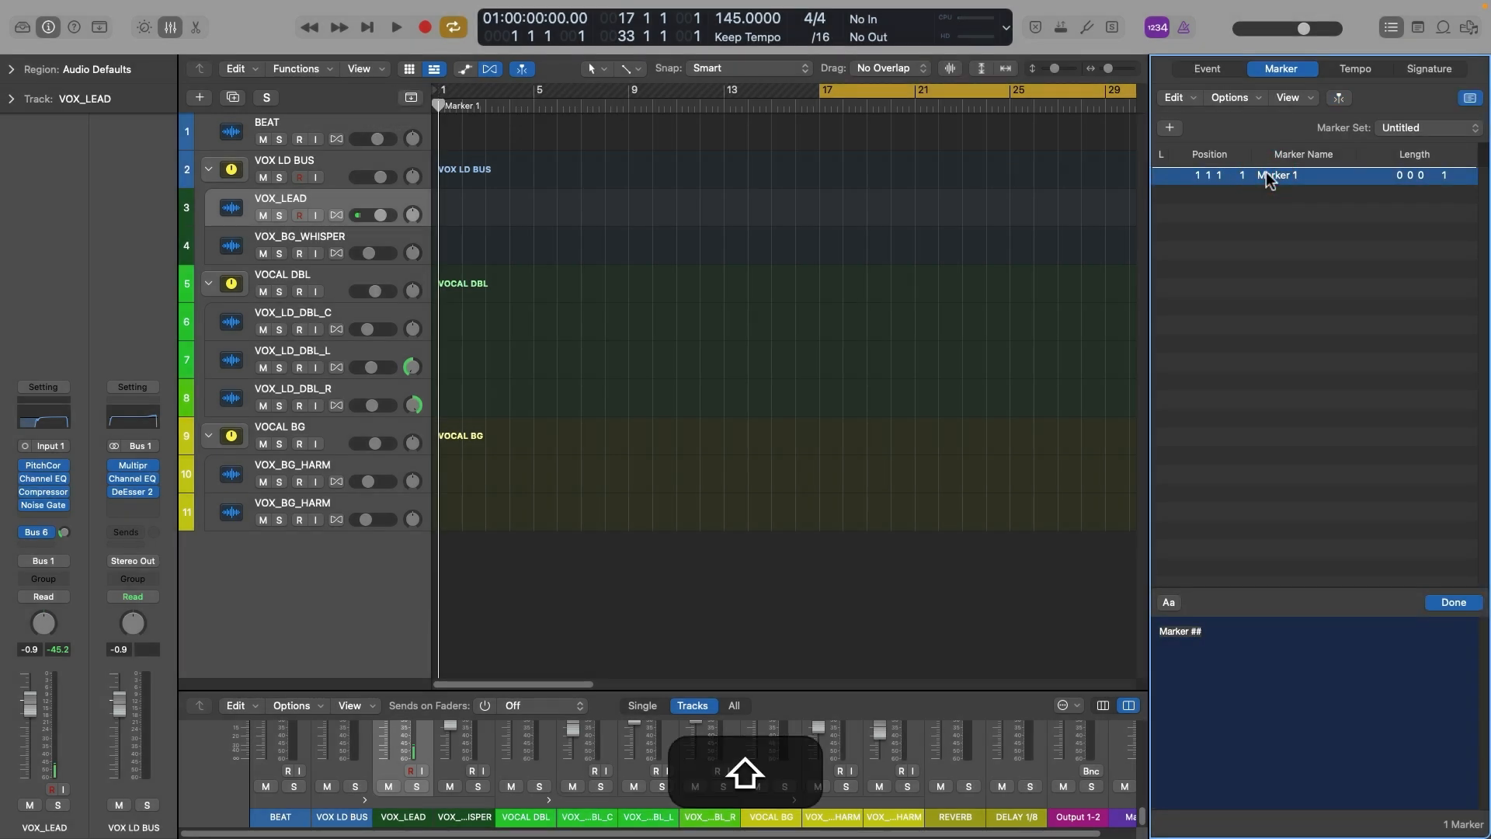
{"action": "left_click", "coordinate": [1267, 175], "text": "shift"}
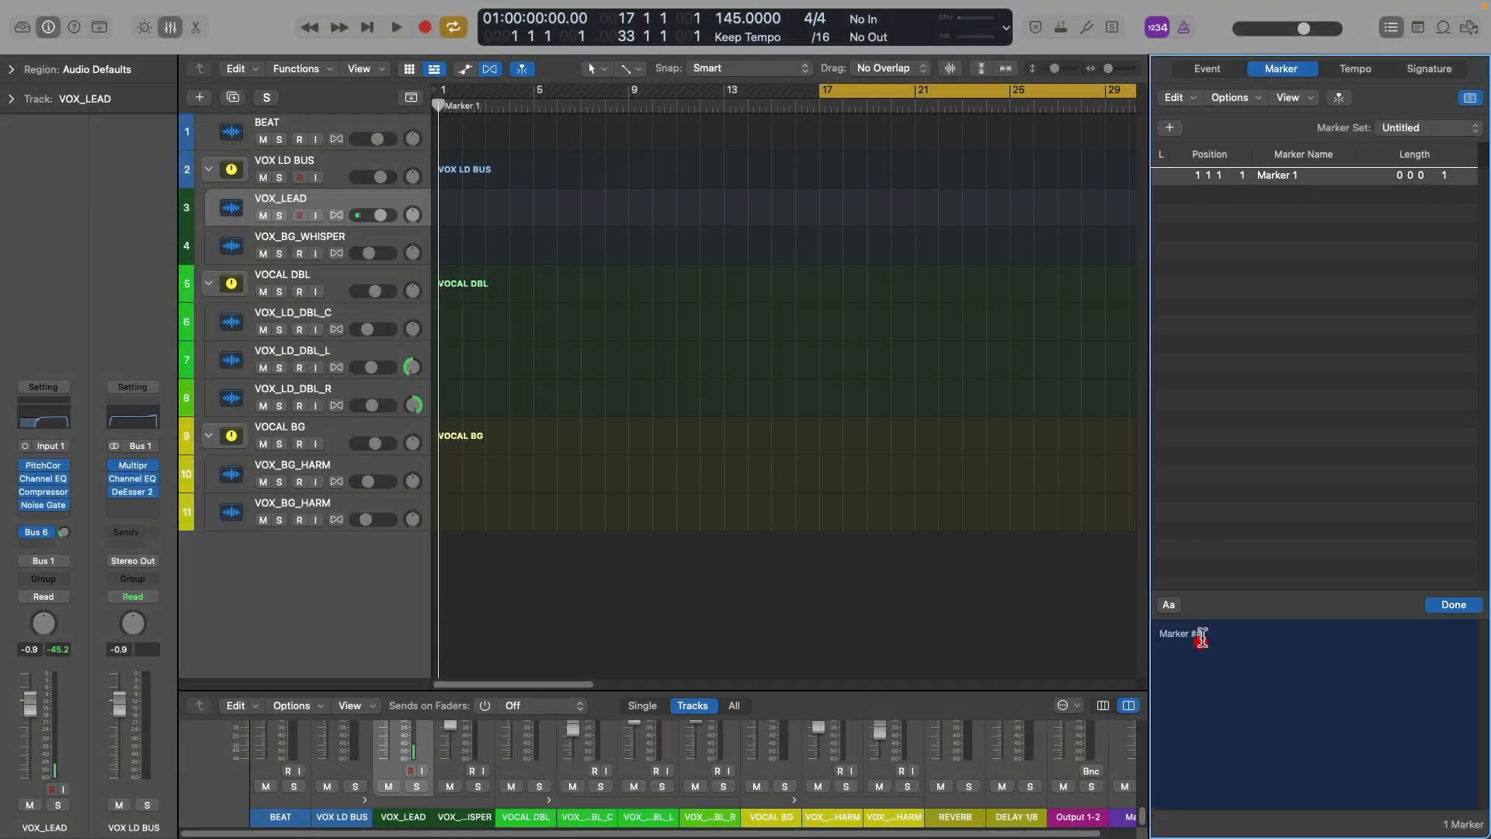
{"action": "left_click_drag", "start_coordinate": [1200, 642], "coordinate": [1084, 626]}
{"action": "type", "text": "INTRO"}
{"action": "key", "text": "shift+Return"}
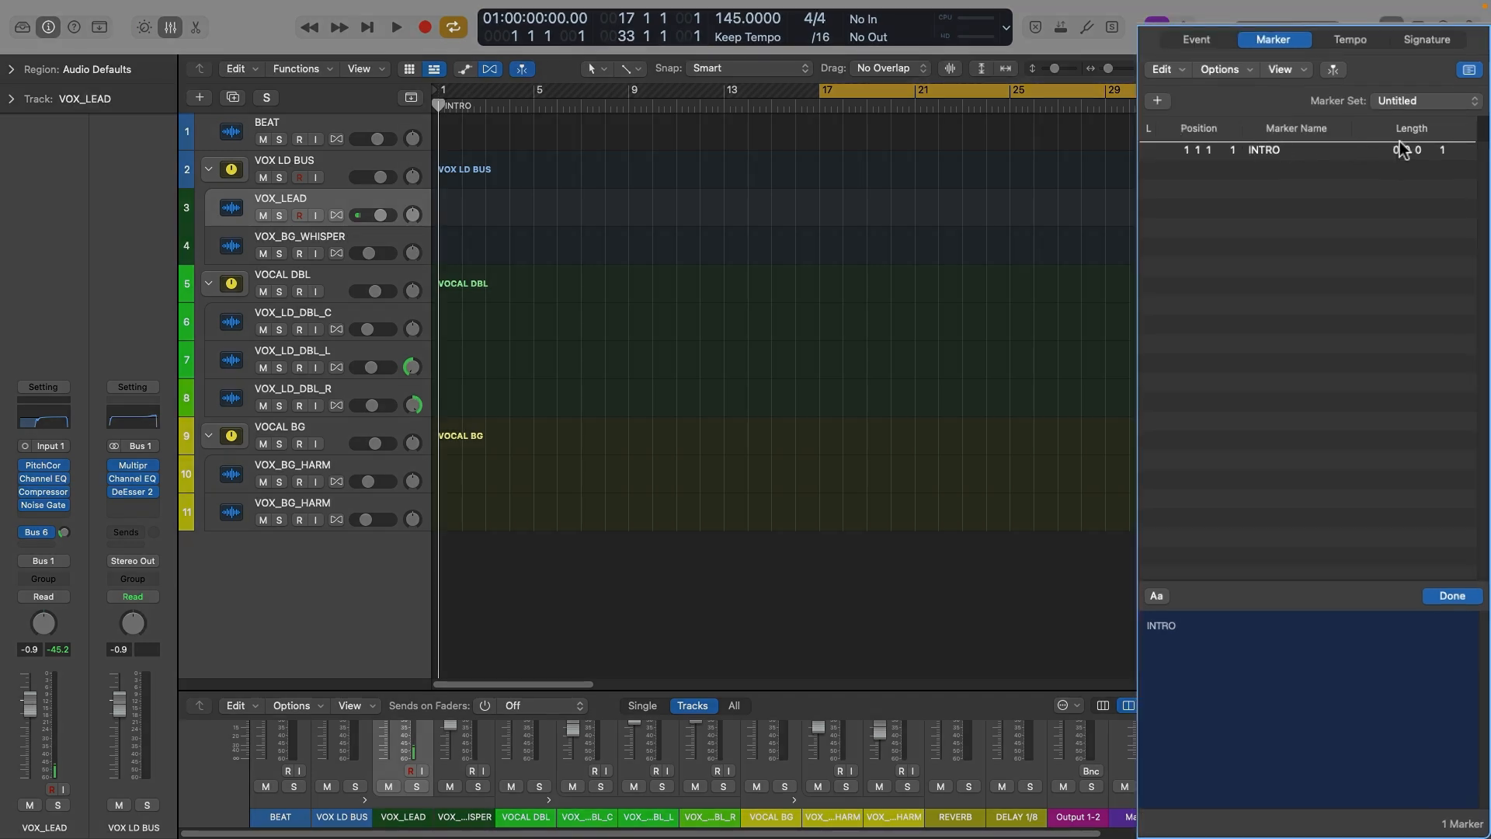
Step: Set the INTRO marker's length to 4 bars and create a second marker at bar 5
{"action": "left_click", "coordinate": [1400, 146]}
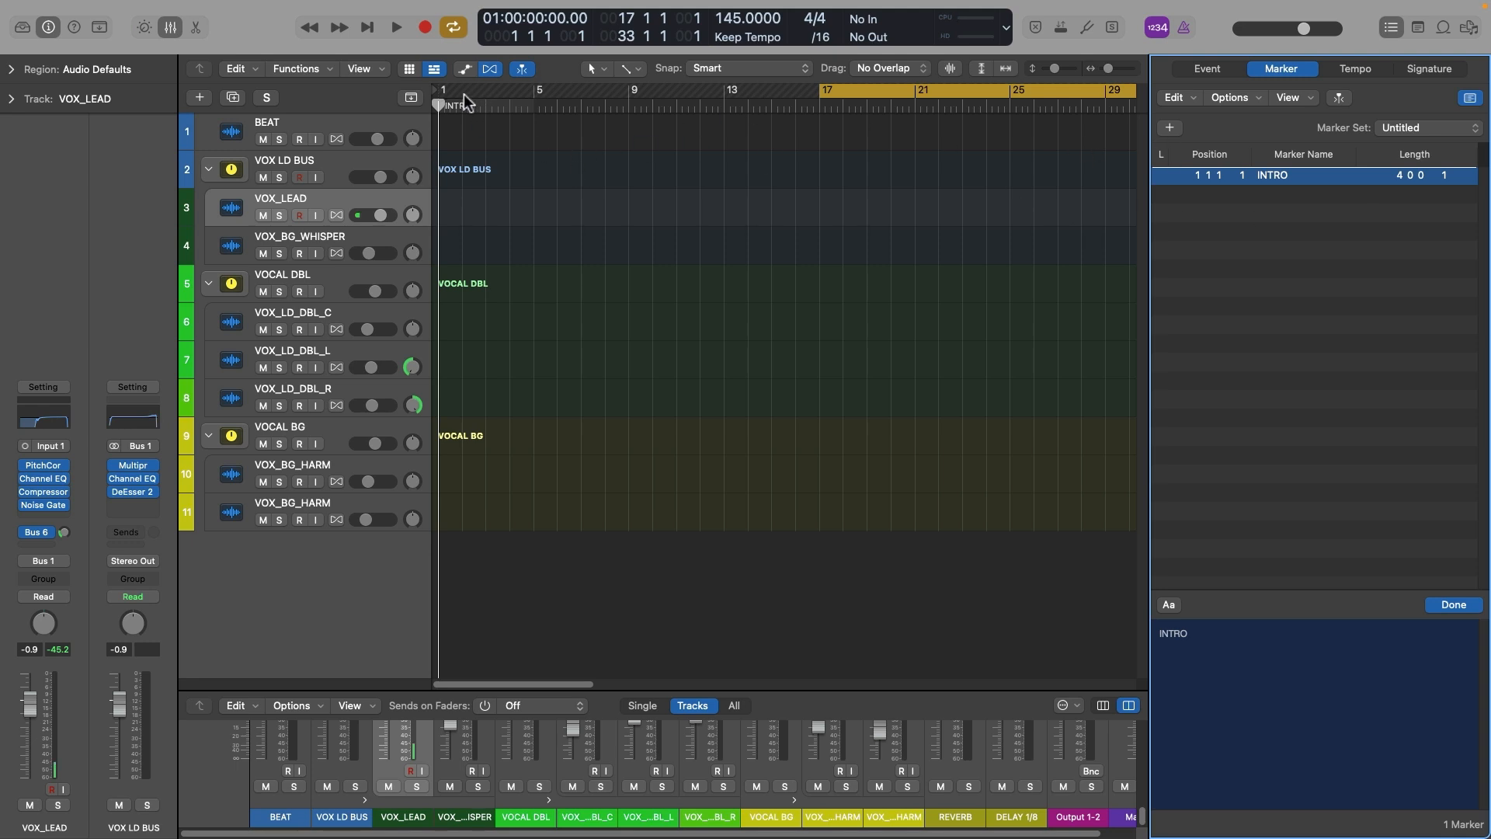
{"action": "key", "text": "space"}
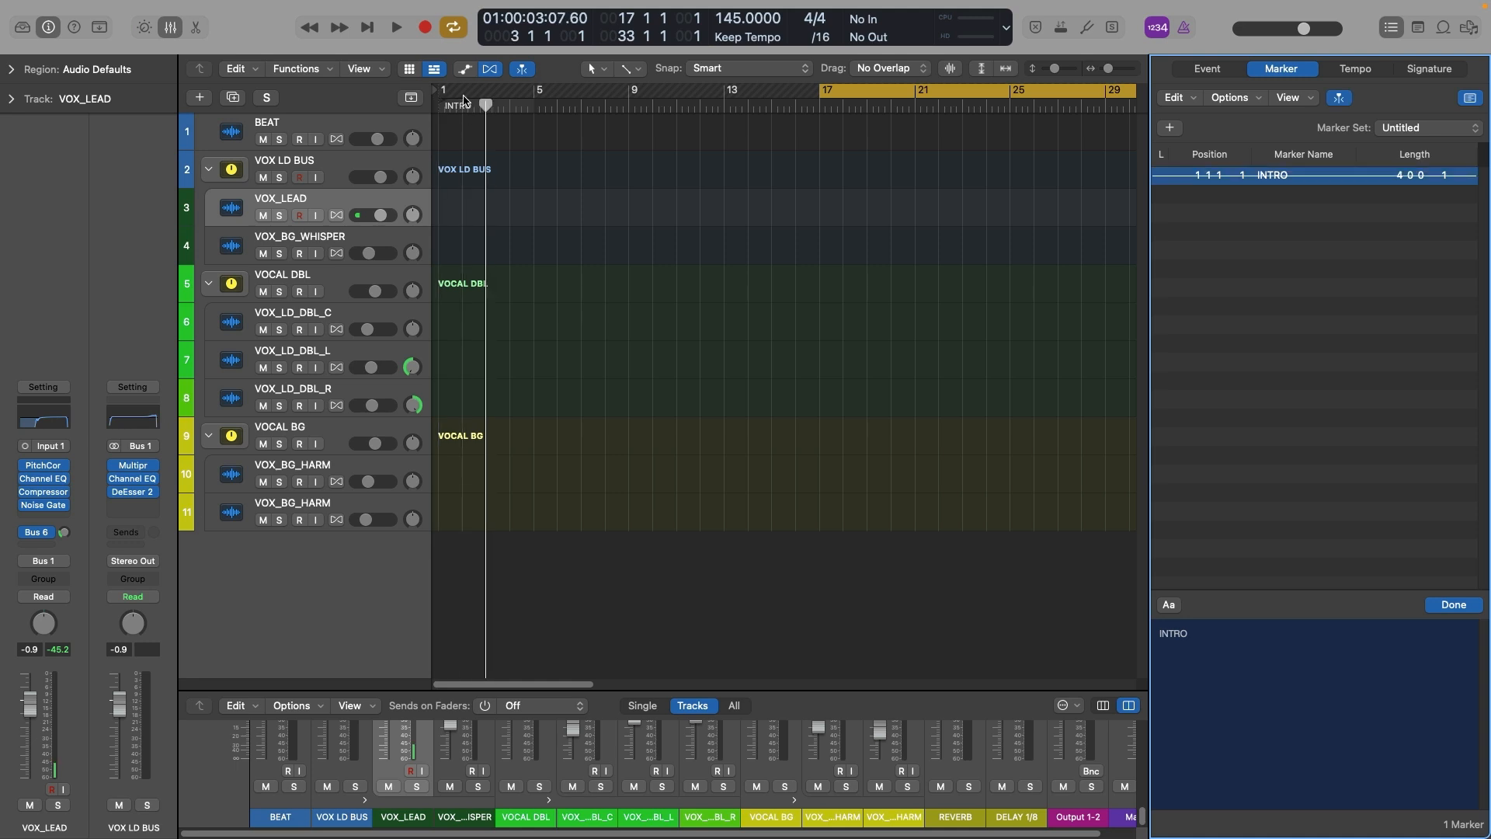
{"action": "left_click", "coordinate": [1169, 127]}
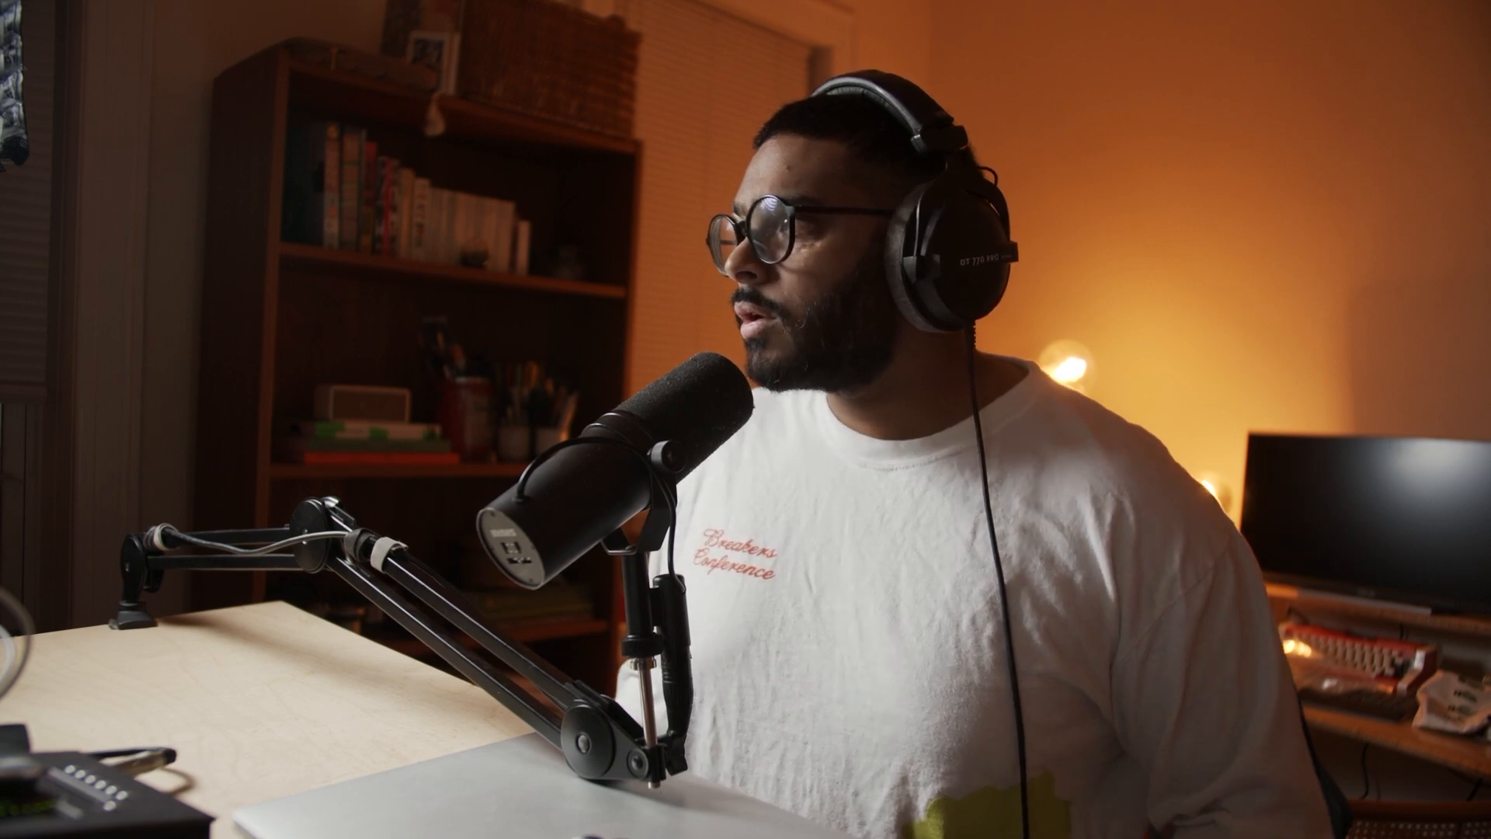
Step: Color the INTRO marker orange
{"action": "left_click", "coordinate": [1317, 183]}
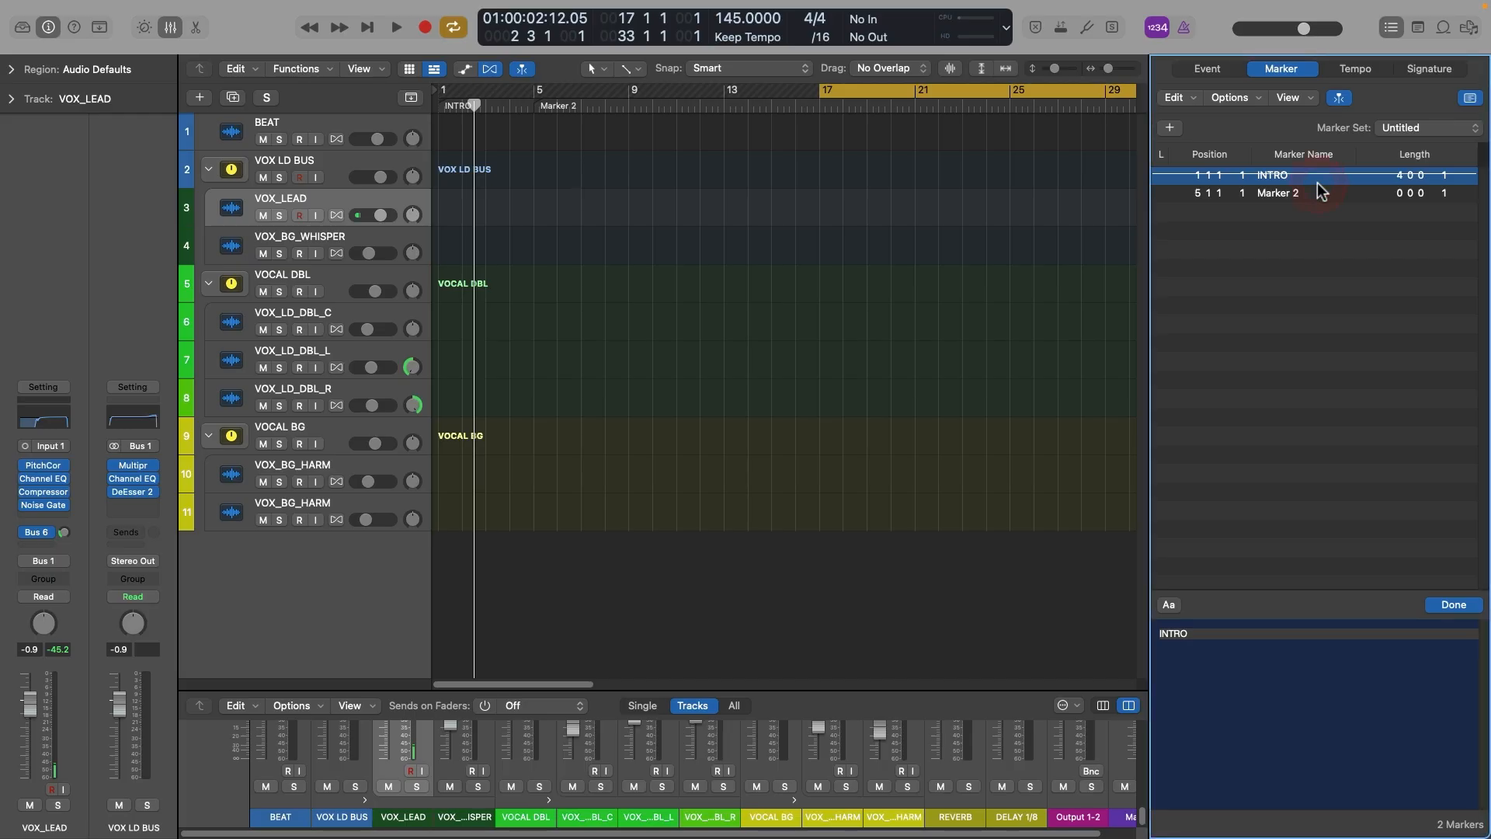
{"action": "key", "text": "alt+c"}
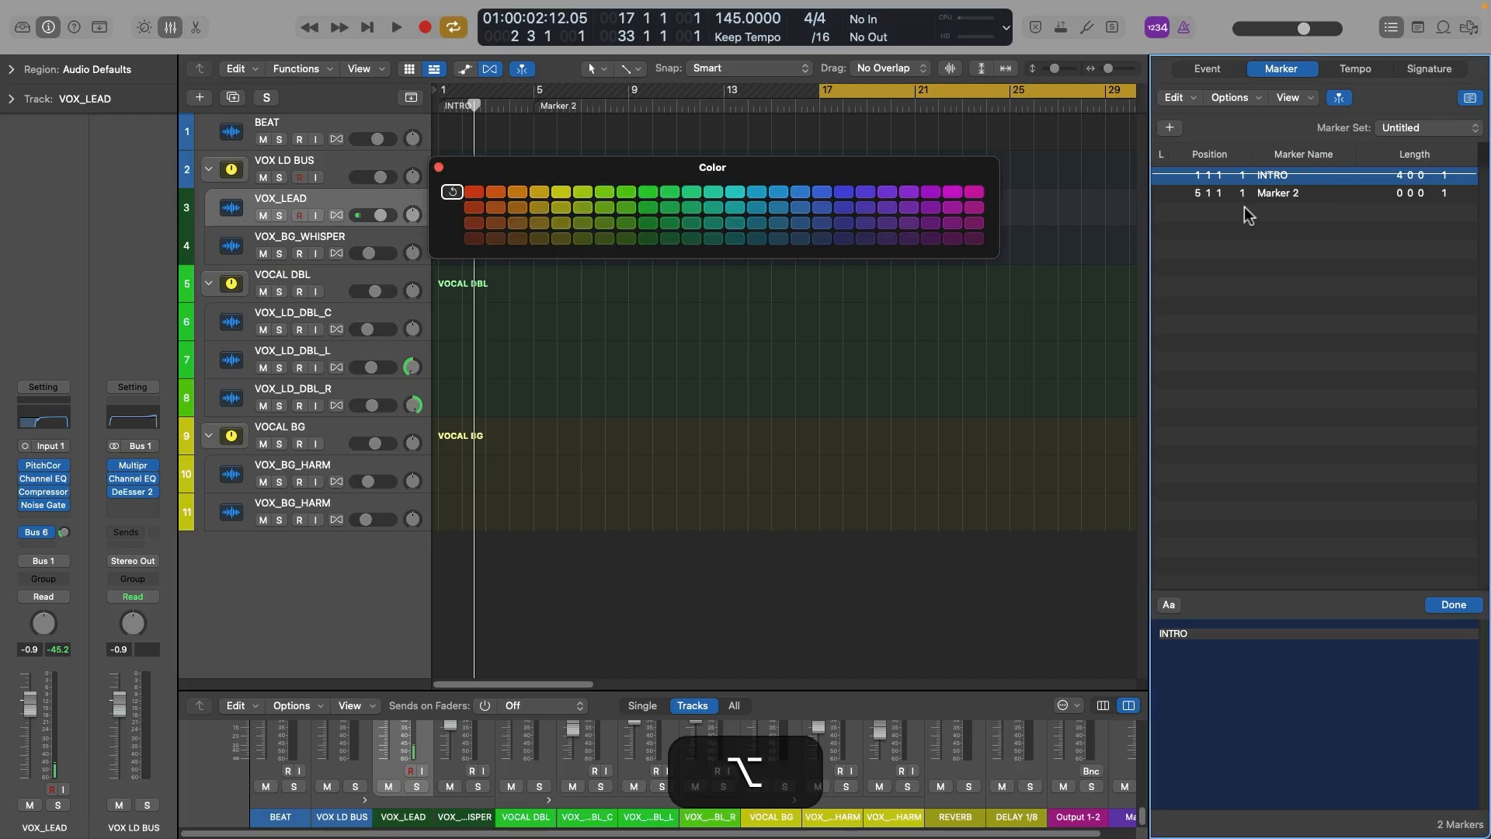
{"action": "left_click", "coordinate": [489, 188]}
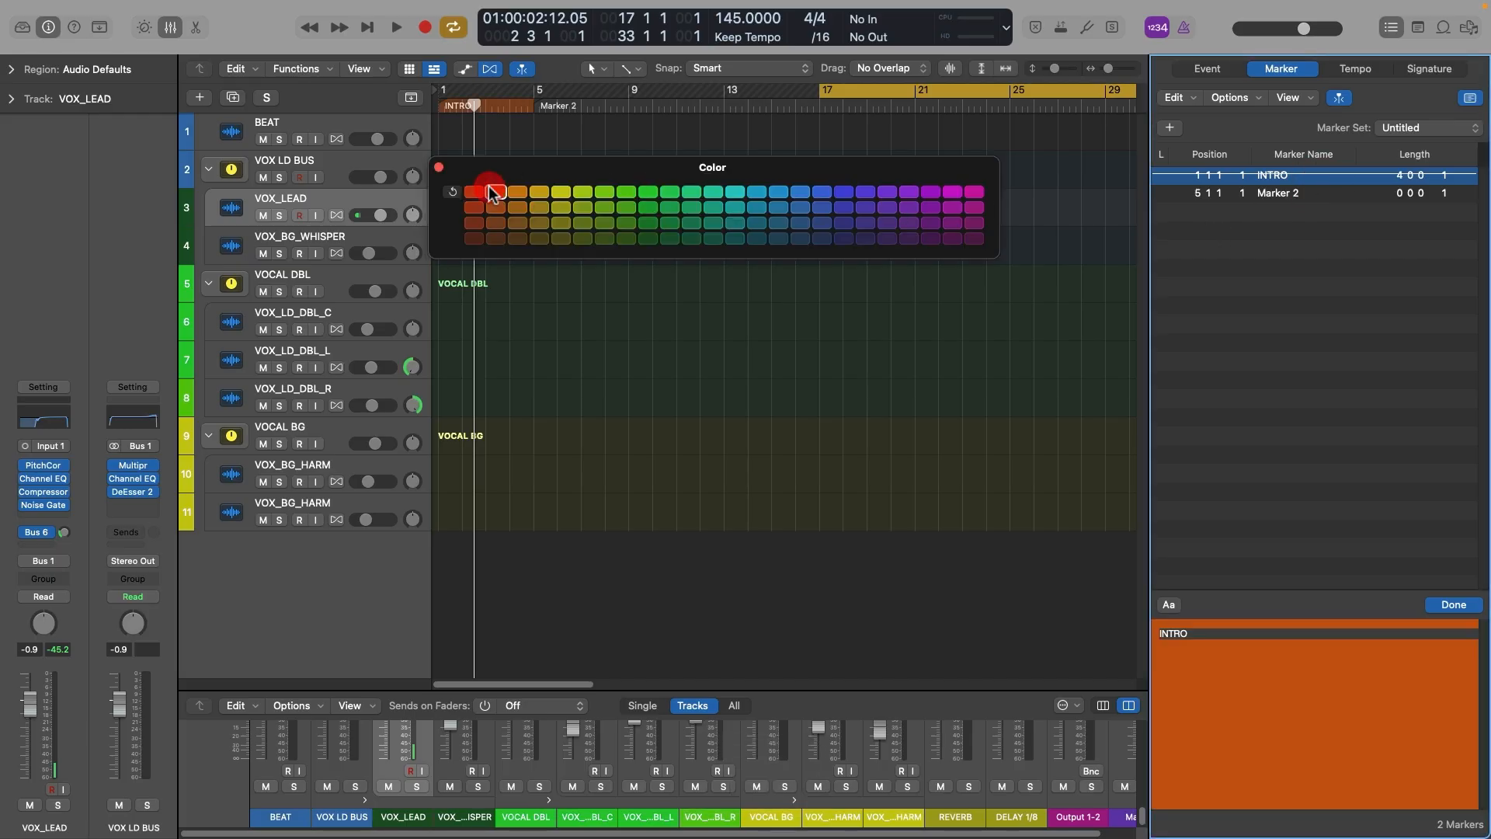
{"action": "left_click", "coordinate": [437, 167]}
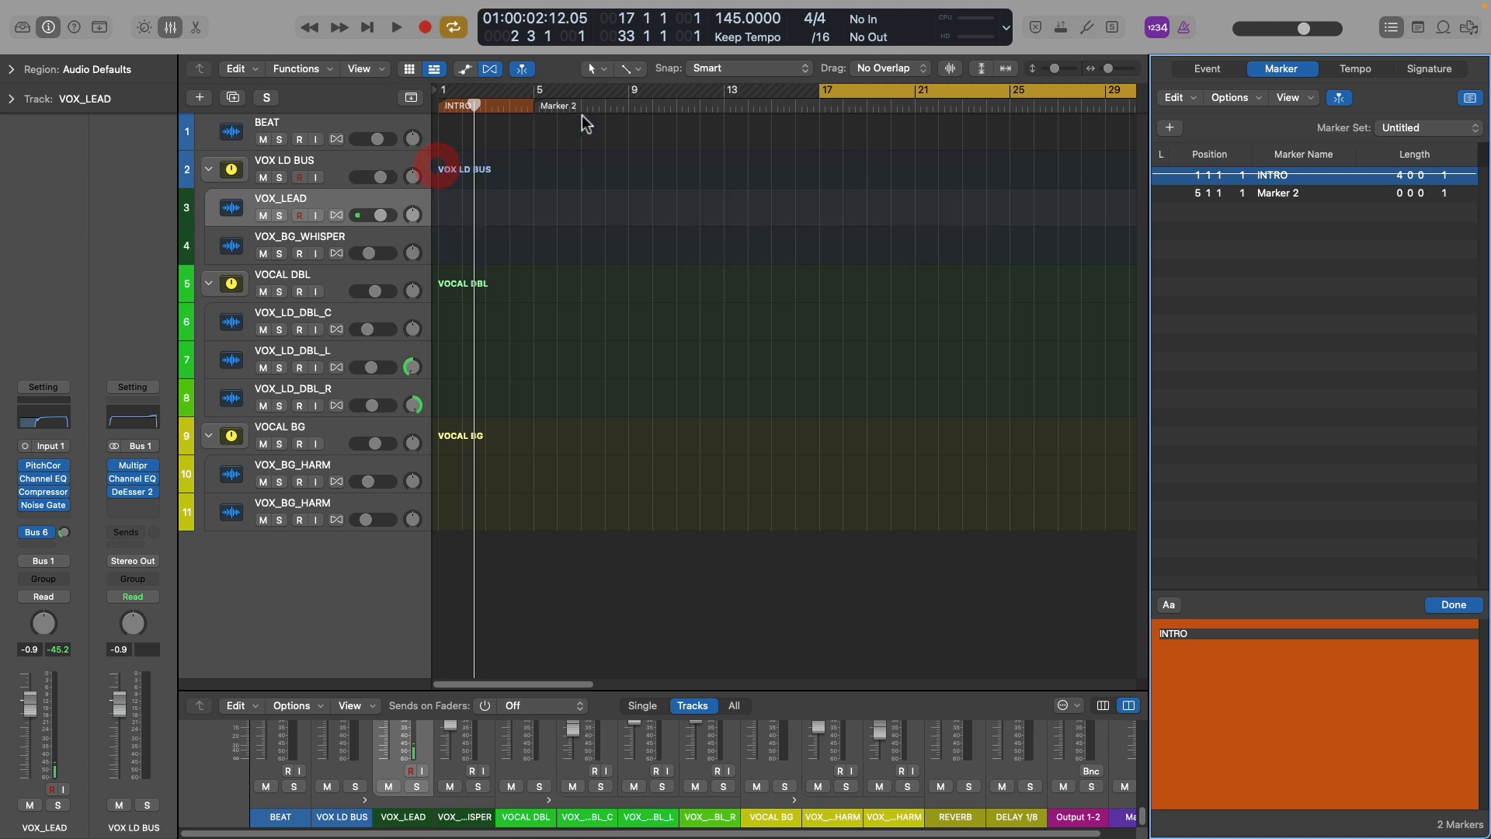
Step: Rename the marker at bar 5 as CHORUS 1 and set its length to 4 bars
{"action": "left_click_drag", "start_coordinate": [582, 105], "coordinate": [551, 103]}
{"action": "left_click", "coordinate": [1318, 191]}
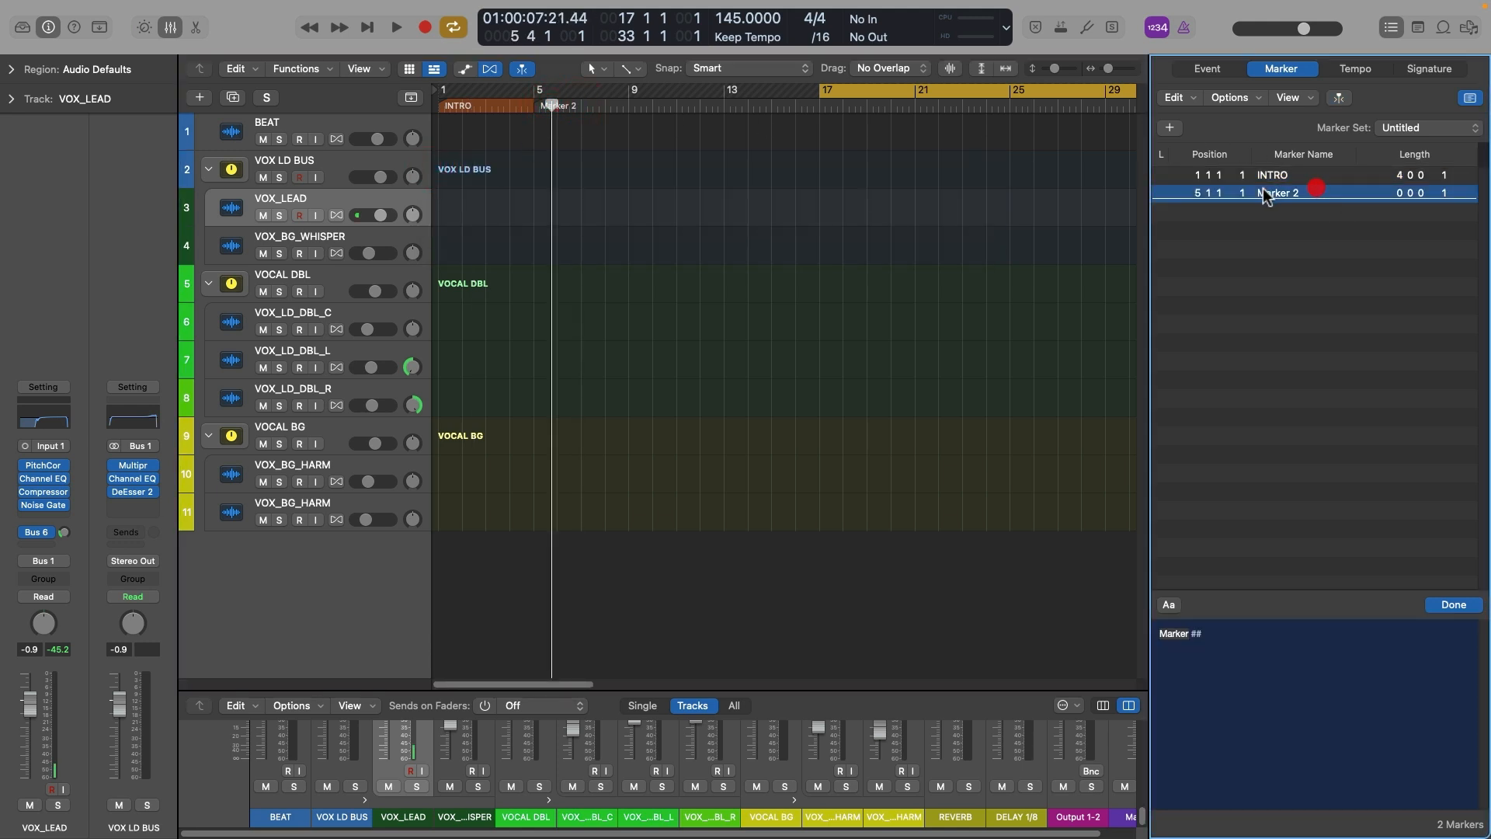
{"action": "left_click_drag", "start_coordinate": [1214, 645], "coordinate": [1116, 635]}
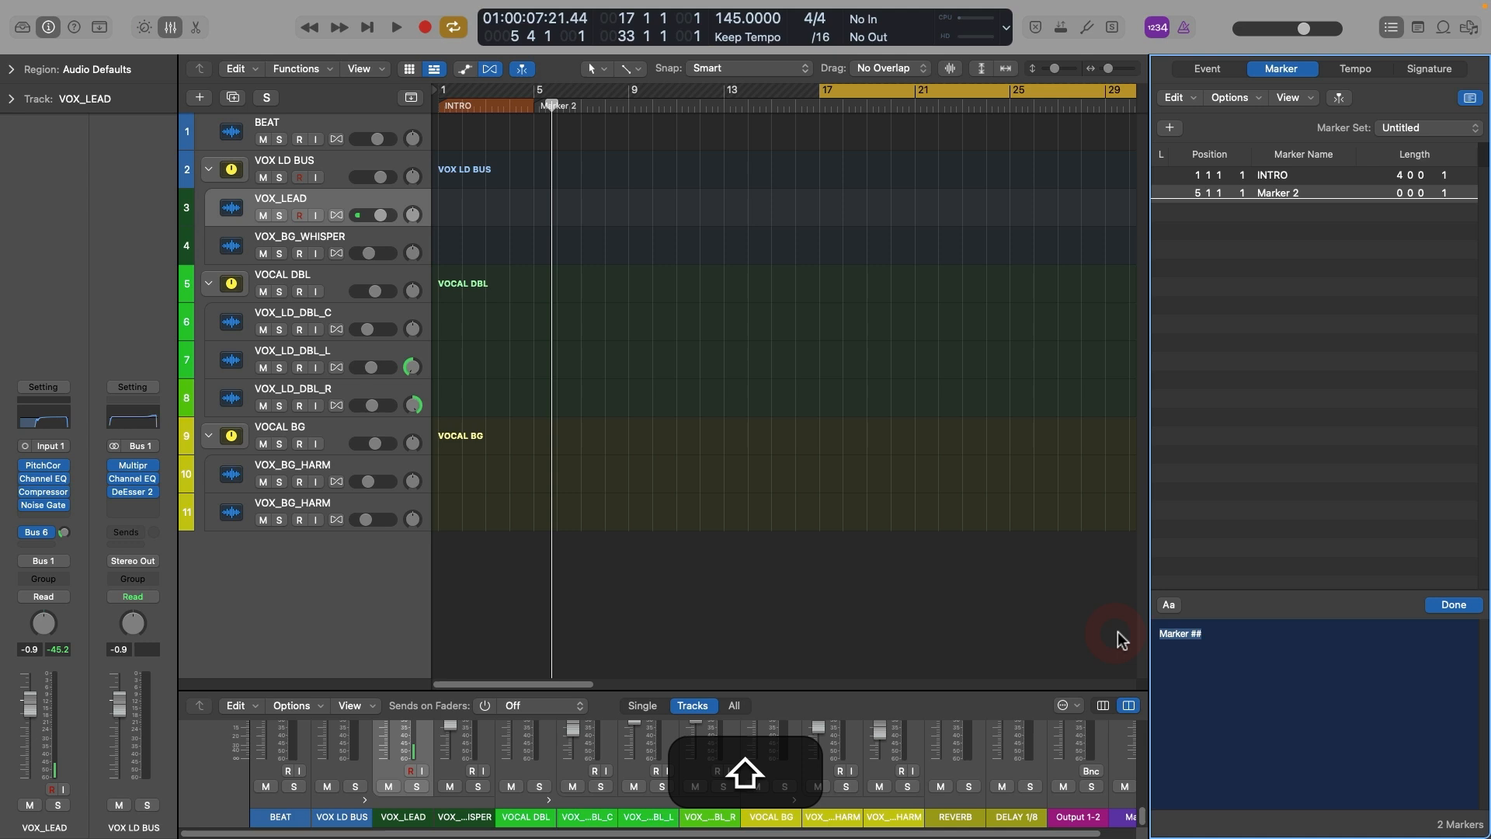
{"action": "type", "text": "CHORUS 1"}
{"action": "left_click_drag", "start_coordinate": [1418, 588], "coordinate": [1417, 583]}
{"action": "left_click", "coordinate": [1305, 231]}
{"action": "mouse_move", "coordinate": [1407, 199]}
{"action": "left_mouse_down"}
{"action": "mouse_move", "coordinate": [1407, 180]}
{"action": "mouse_move", "coordinate": [1410, 194]}
{"action": "left_mouse_up"}
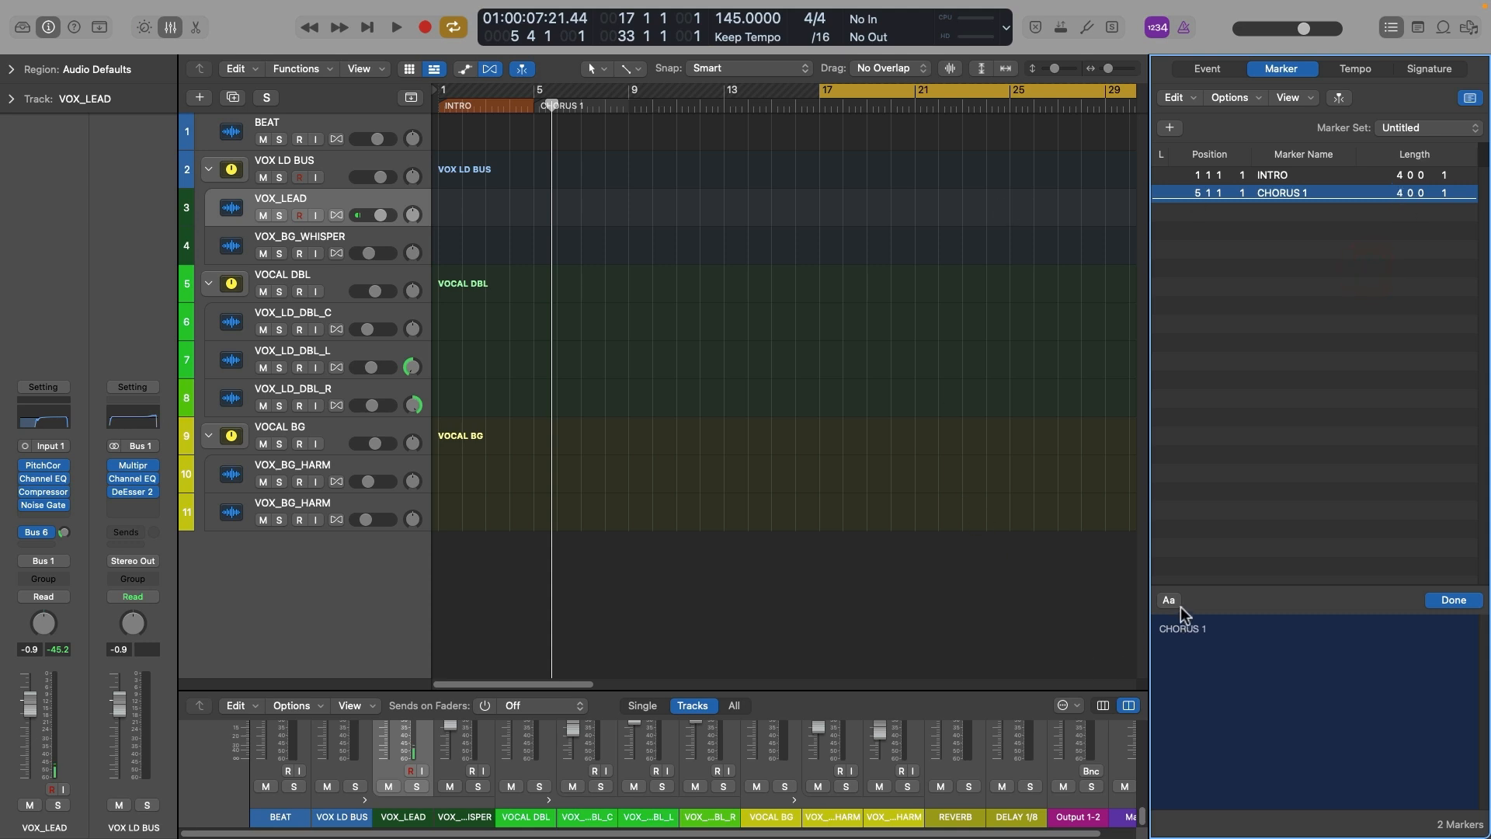
Step: Color the CHORUS 1 marker red, trying a yellow shade along the way
{"action": "key", "text": "alt+c"}
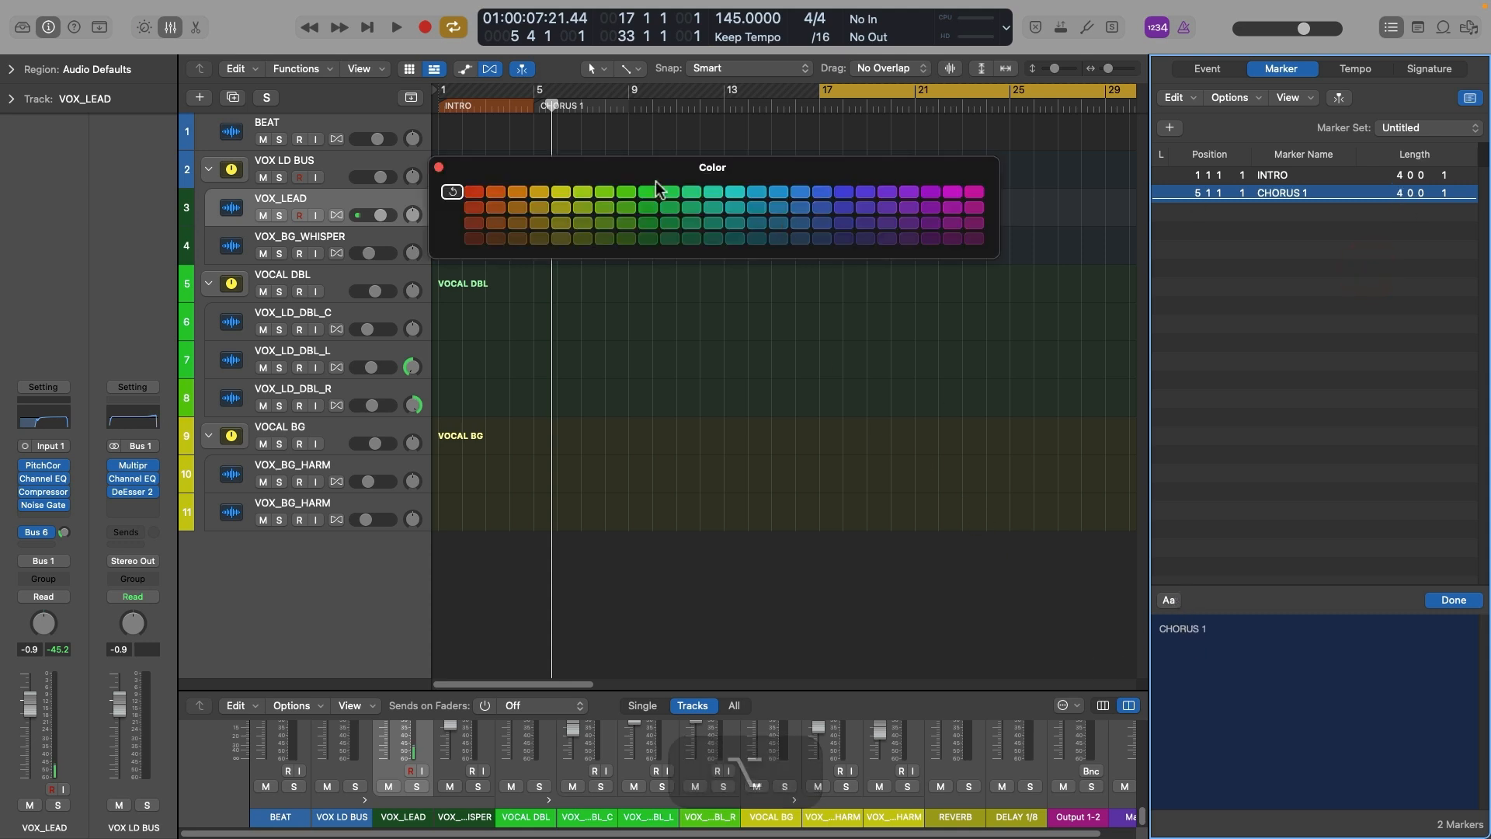
{"action": "left_click", "coordinate": [473, 191]}
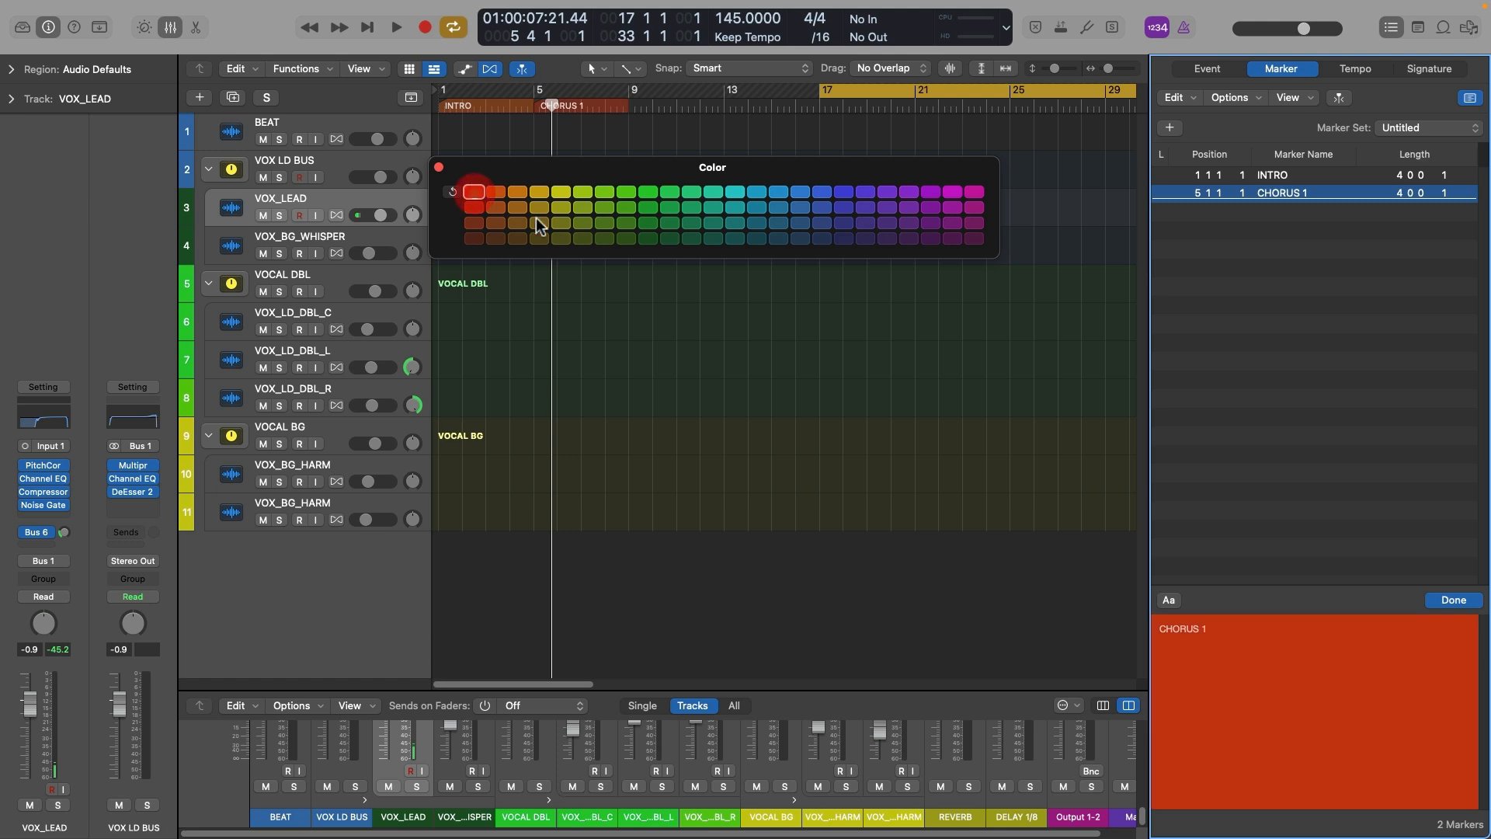
{"action": "left_click", "coordinate": [555, 194]}
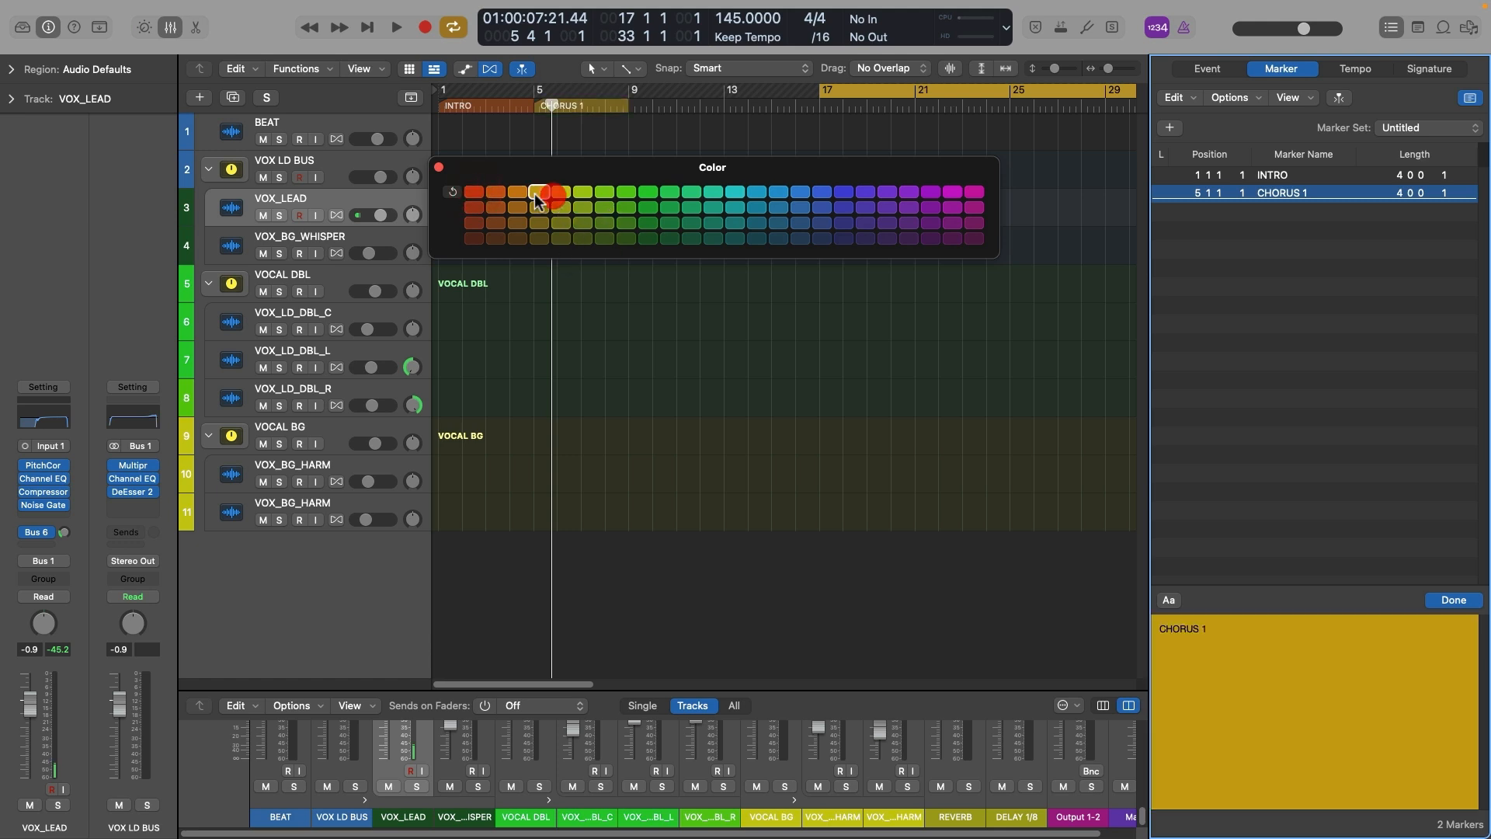
{"action": "left_click", "coordinate": [473, 192]}
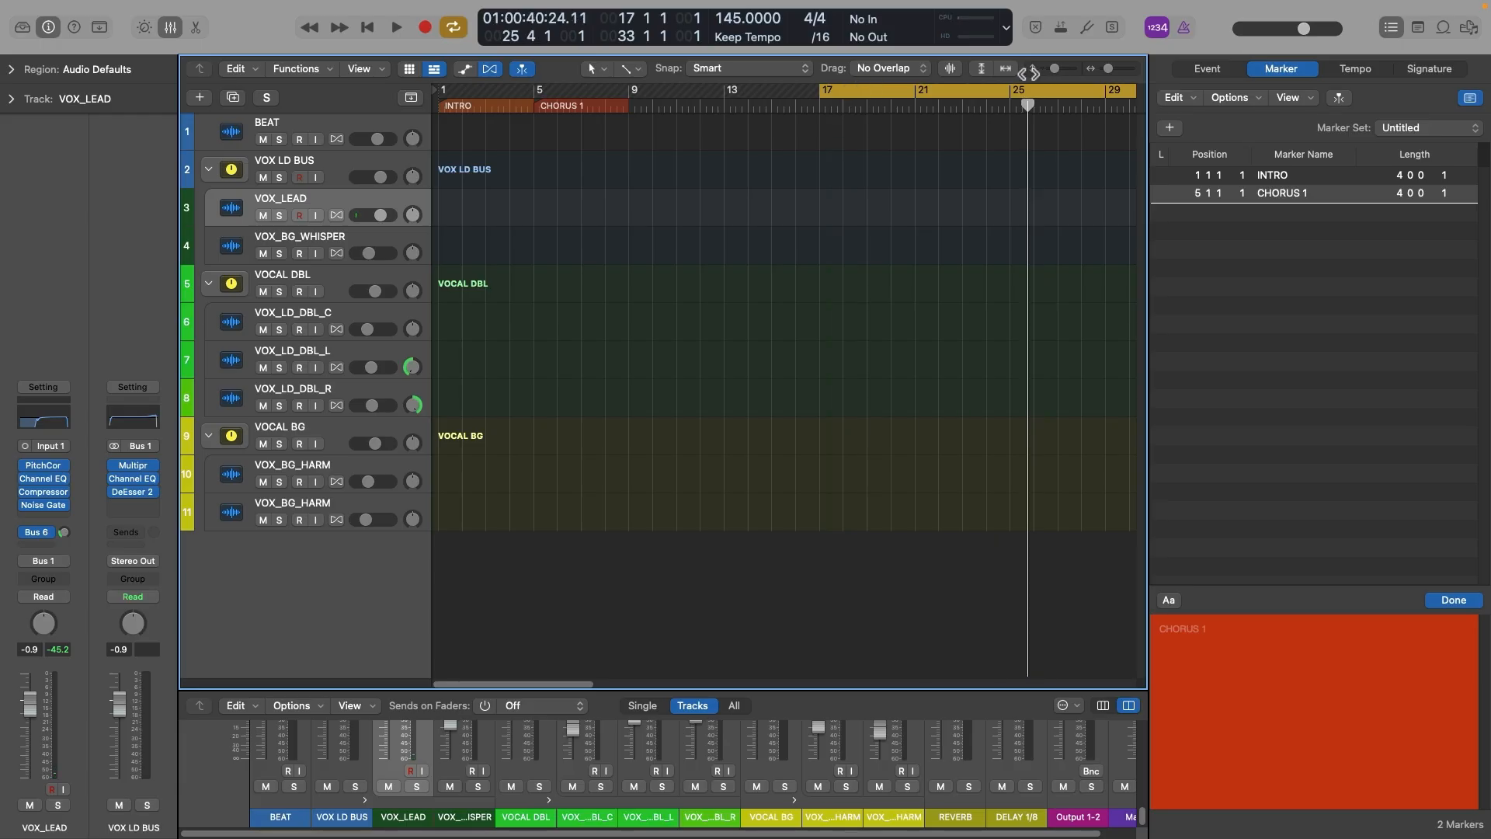
{"action": "left_click", "coordinate": [1010, 72]}
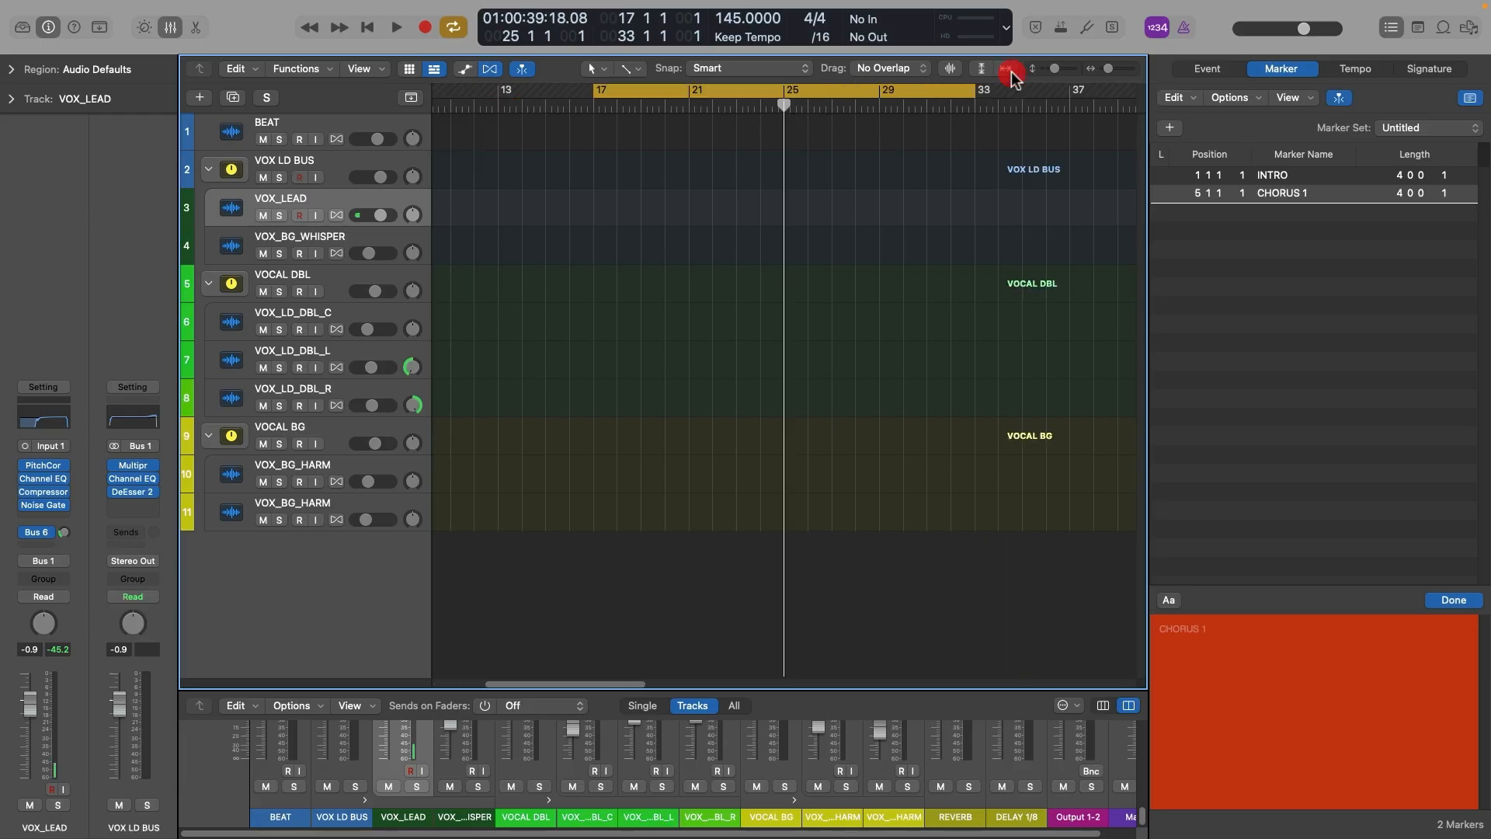
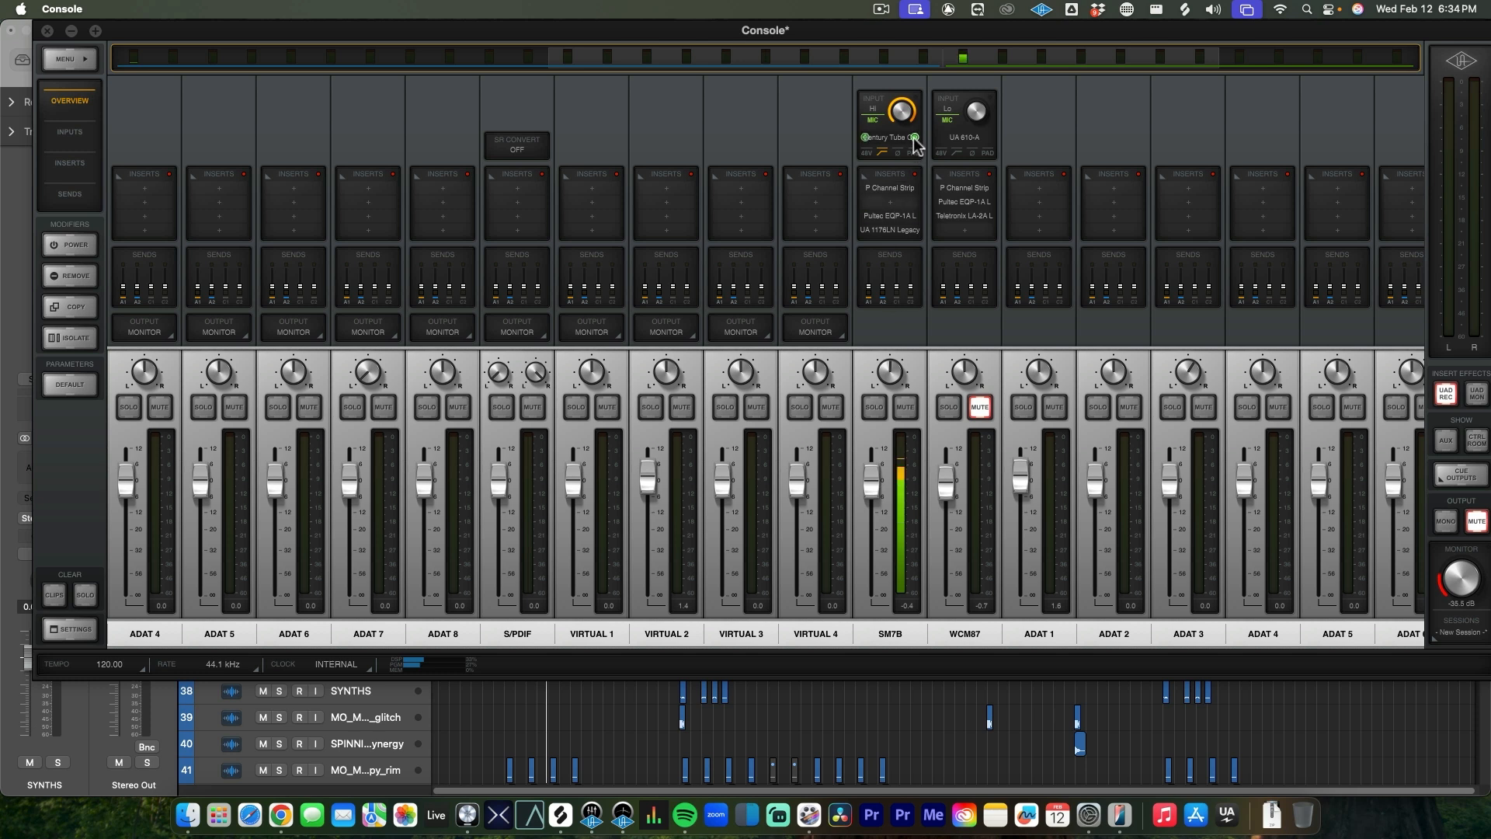
Step: In the Console app, bypass the P Channel Strip, Pultec EQP-1A L and UA 1176LN Legacy inserts on the SM7B channel
{"action": "left_click", "coordinate": [914, 188]}
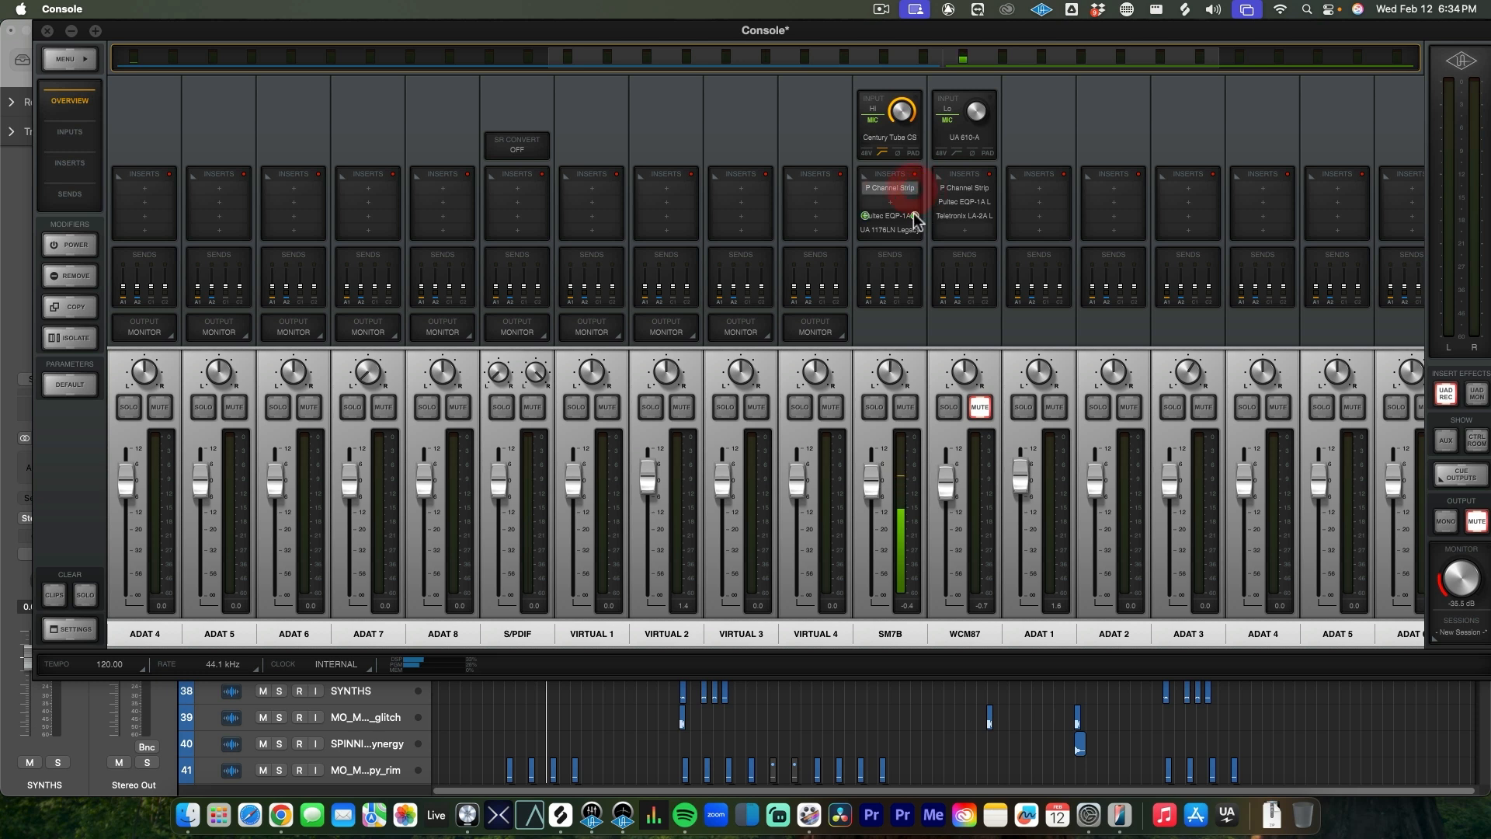
{"action": "left_click", "coordinate": [912, 216]}
{"action": "left_click", "coordinate": [911, 231]}
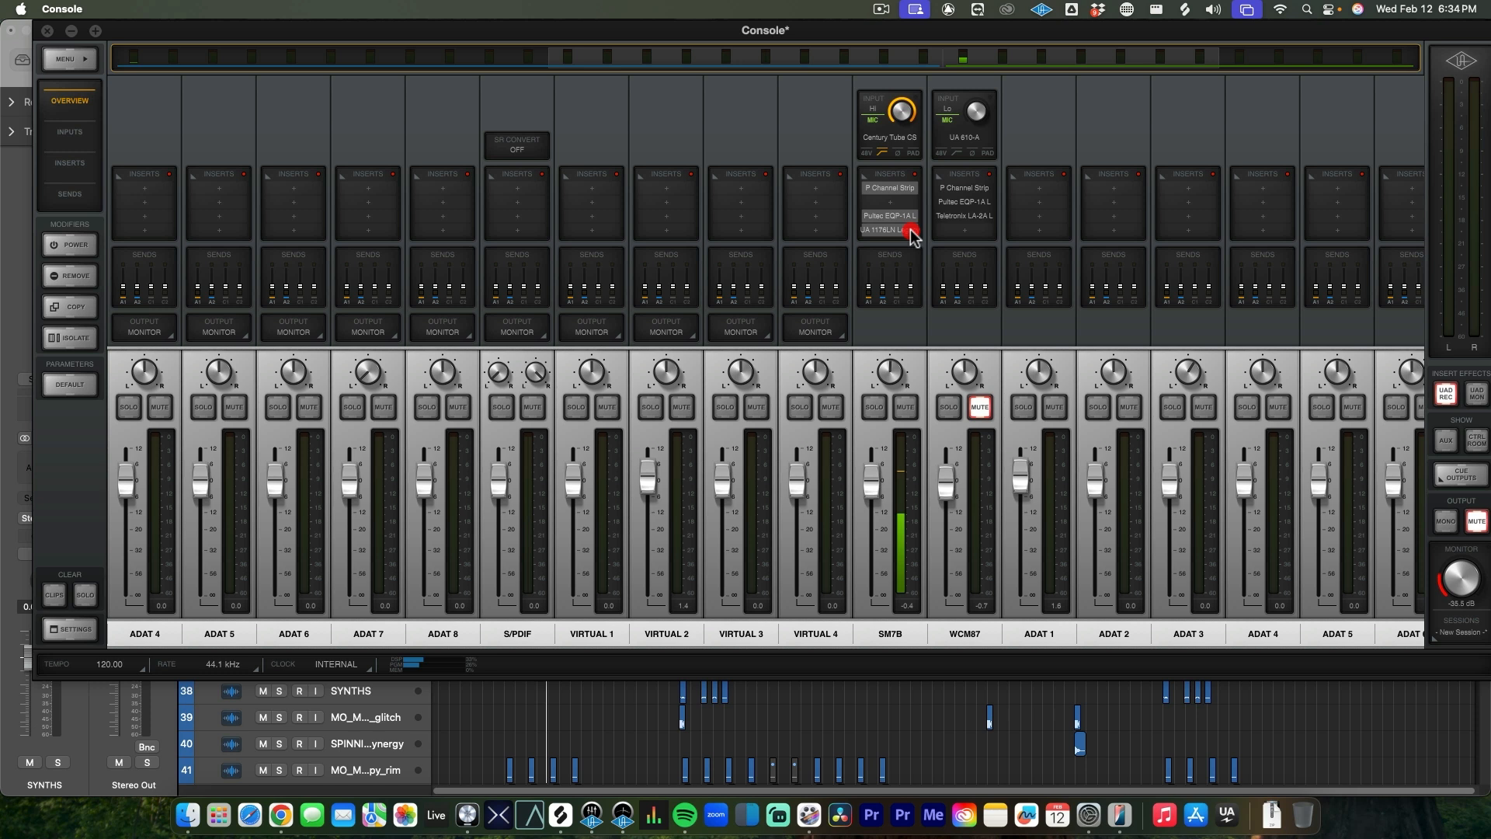
Step: Open the Century Tube Channel Strip on the SM7B input, examine its preamp, EQ and compression settings, and close it
{"action": "left_click", "coordinate": [897, 137]}
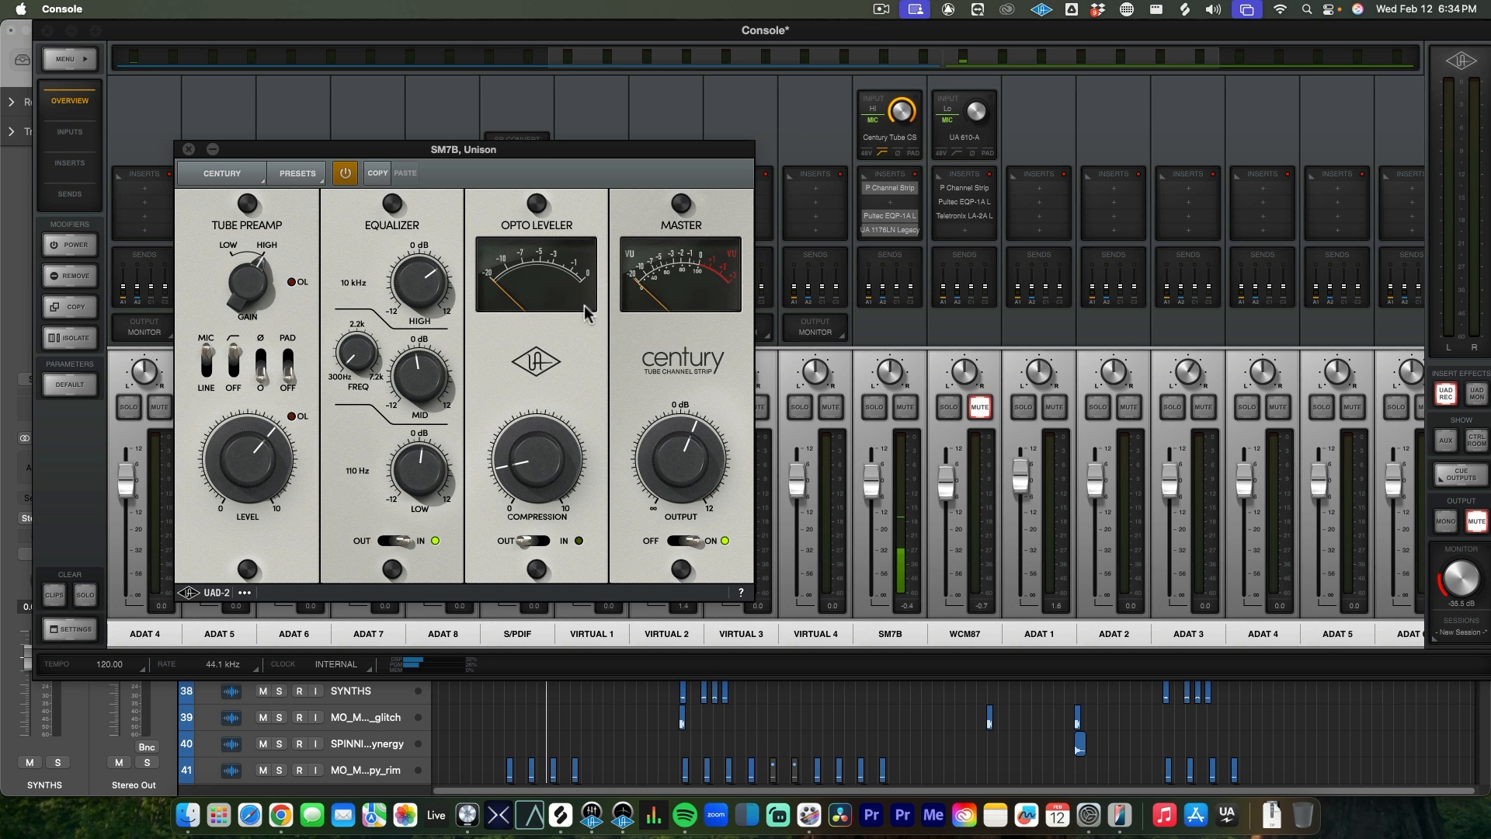
{"action": "left_click", "coordinate": [188, 149]}
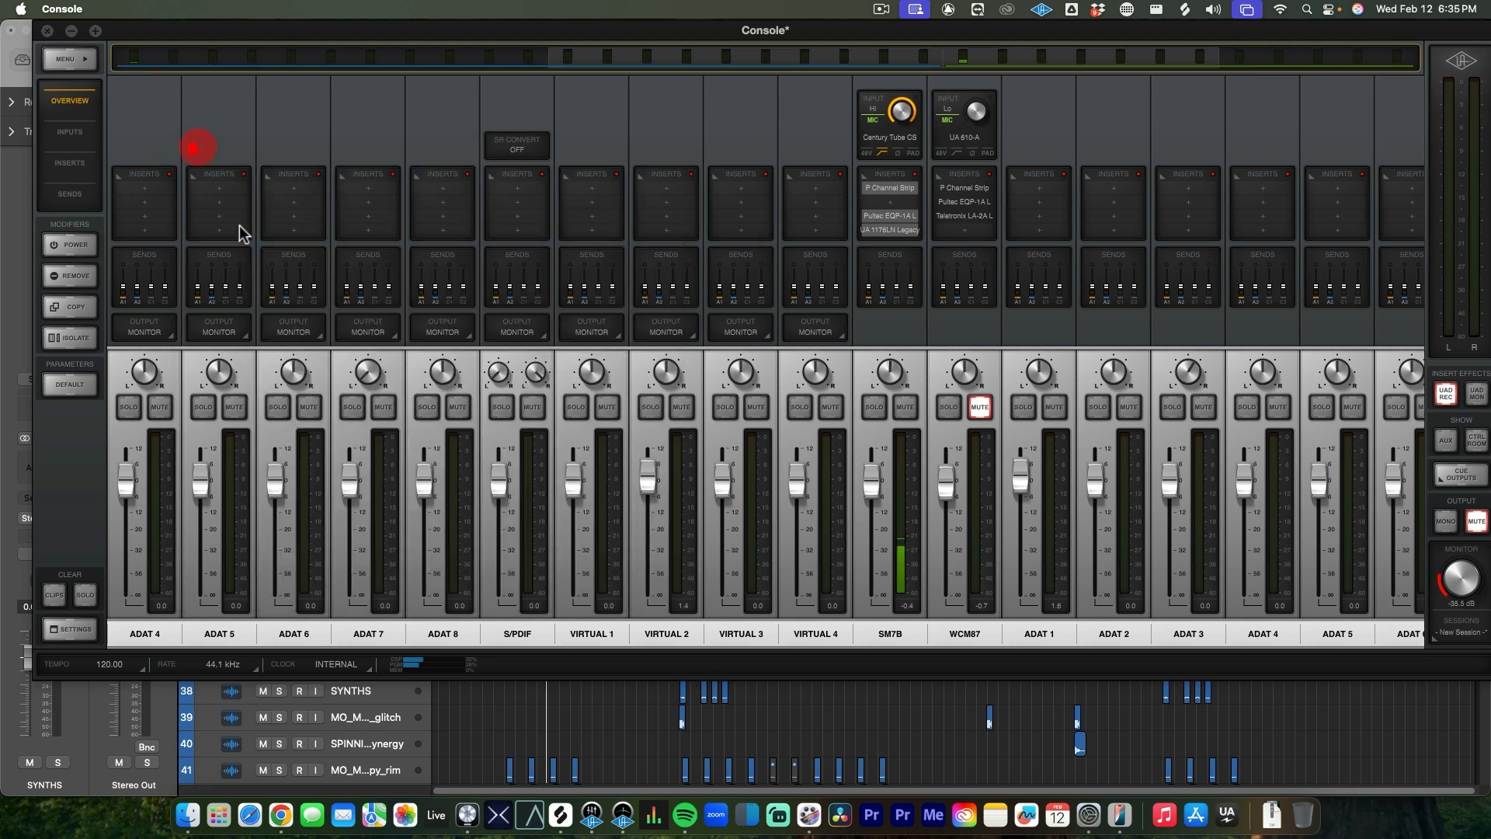
Step: Turn the bypassed inserts on the SM7B channel back on and examine the 1176LN limiter's settings
{"action": "left_click", "coordinate": [914, 190]}
{"action": "left_click", "coordinate": [914, 190]}
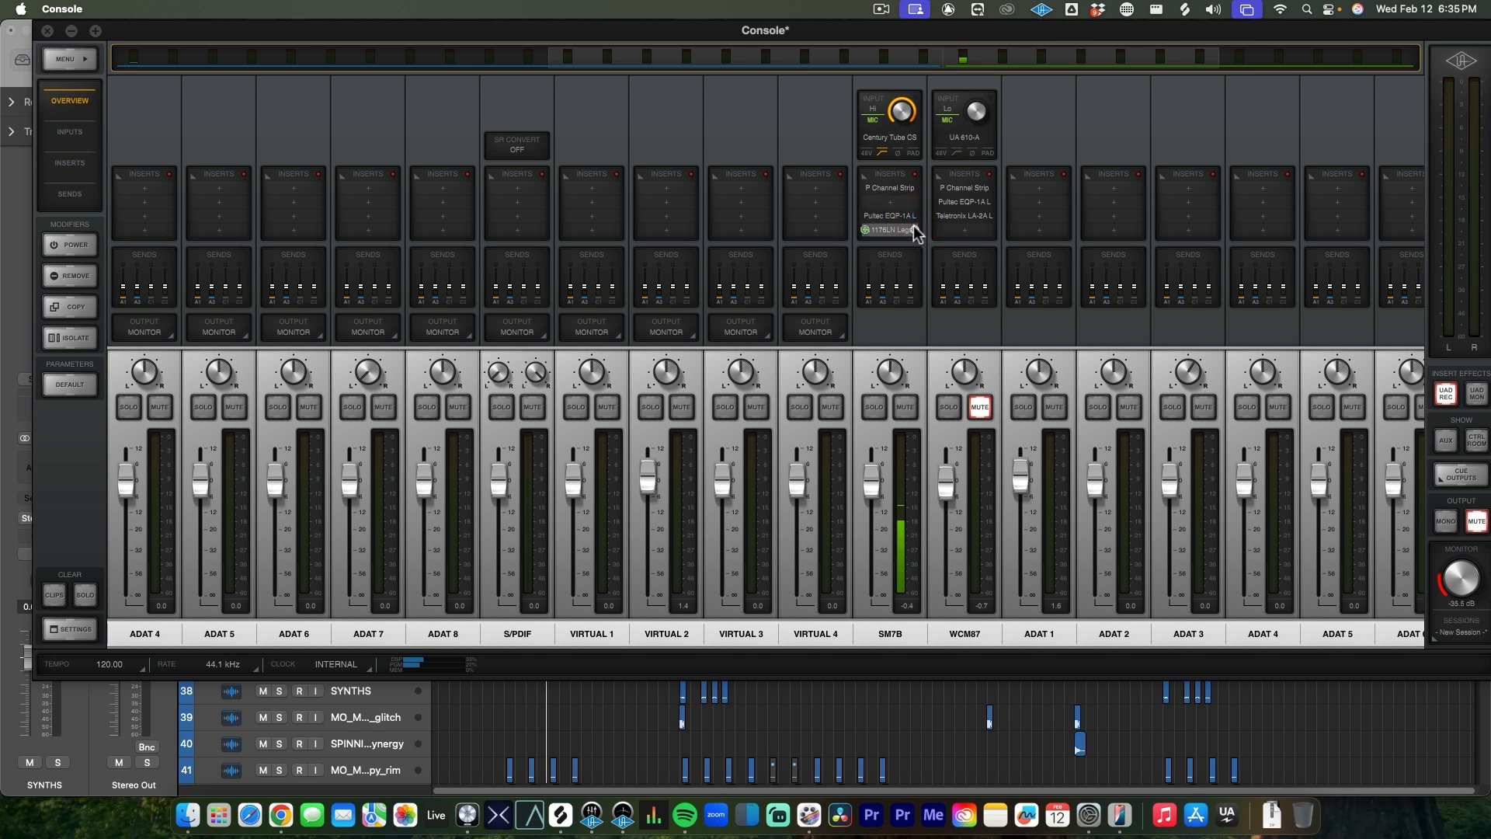
{"action": "left_click", "coordinate": [894, 228]}
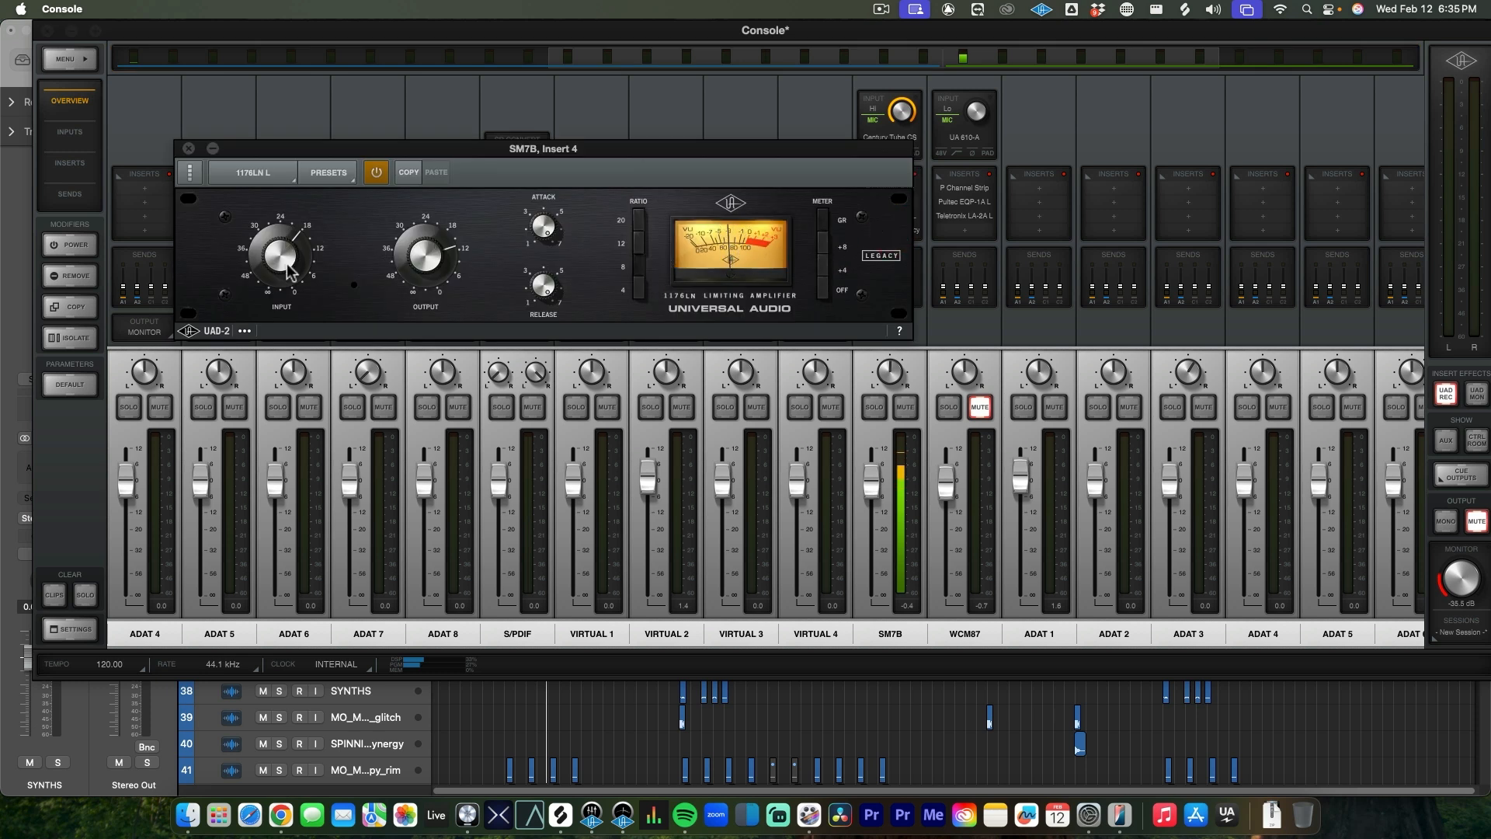
{"action": "left_click", "coordinate": [189, 148]}
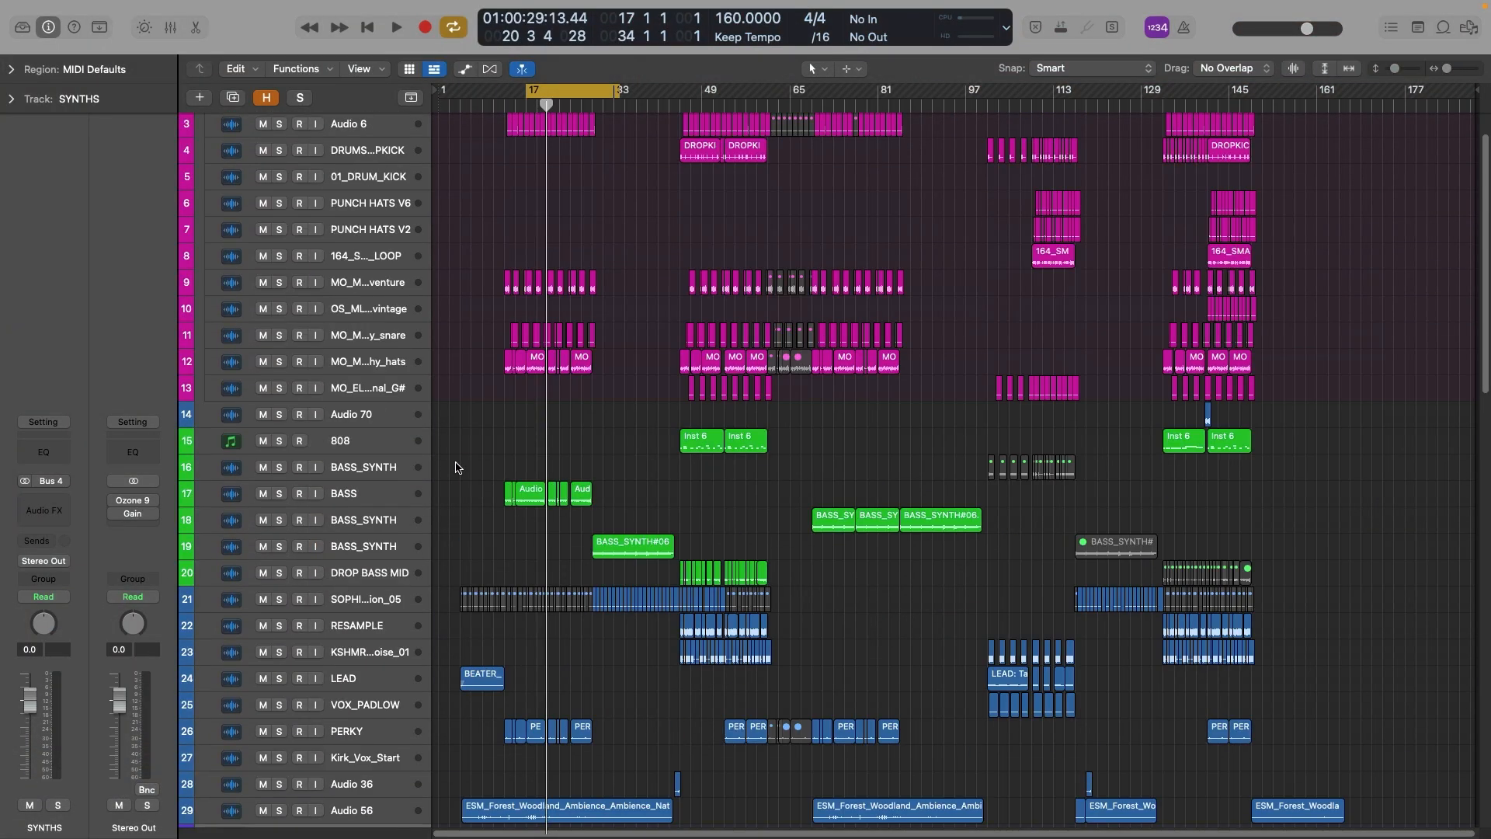
Step: Switch to the Logic Pro project, select several DRUMS tracks to examine their channel strips, and open the Pro-Q 3 on track 8 to examine its curve
{"action": "scroll", "coordinate": [456, 464], "scroll_direction": "up", "scroll_amount": 2}
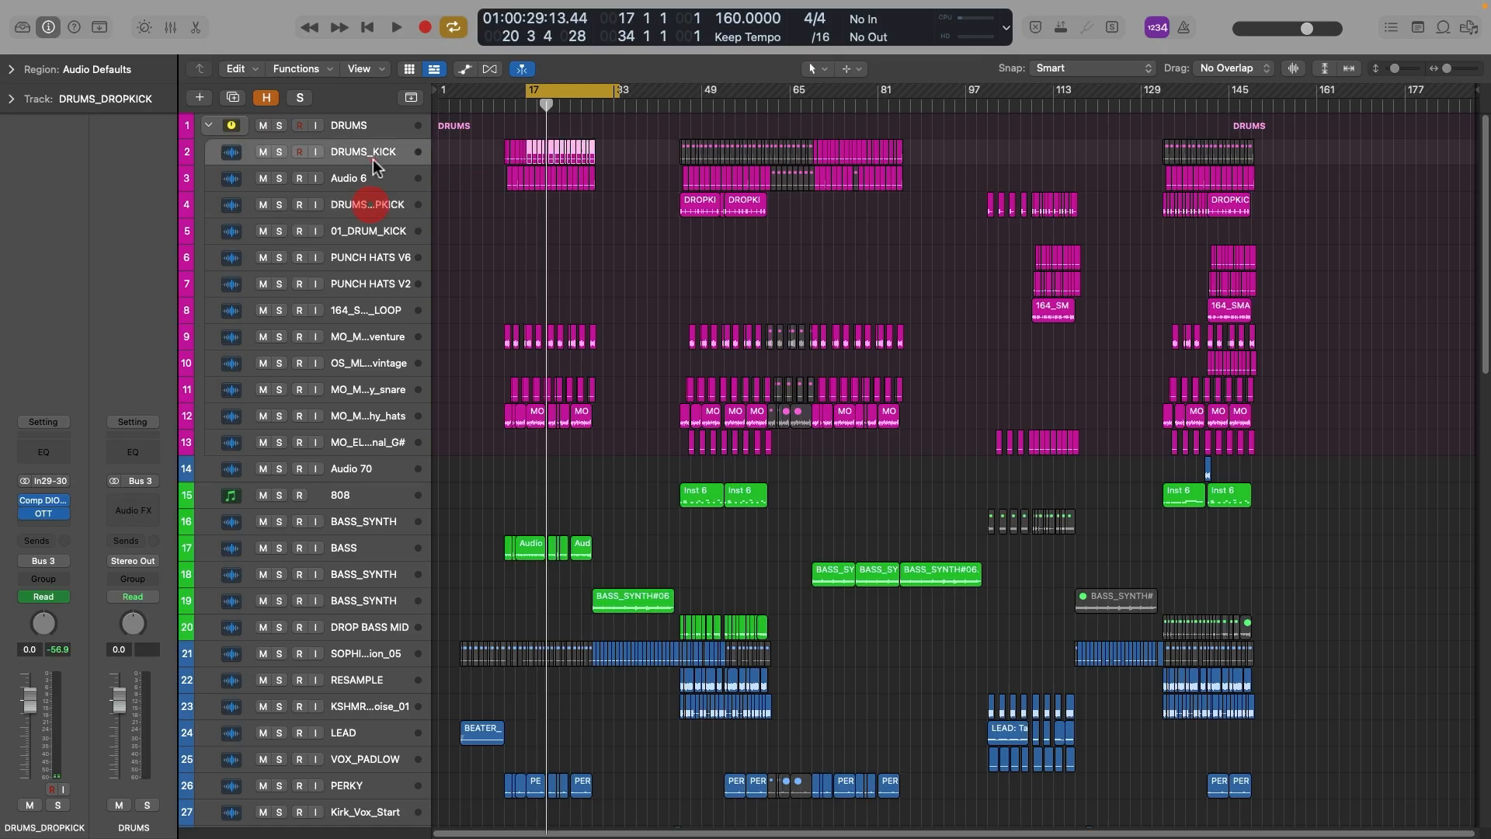
{"action": "left_click", "coordinate": [388, 152]}
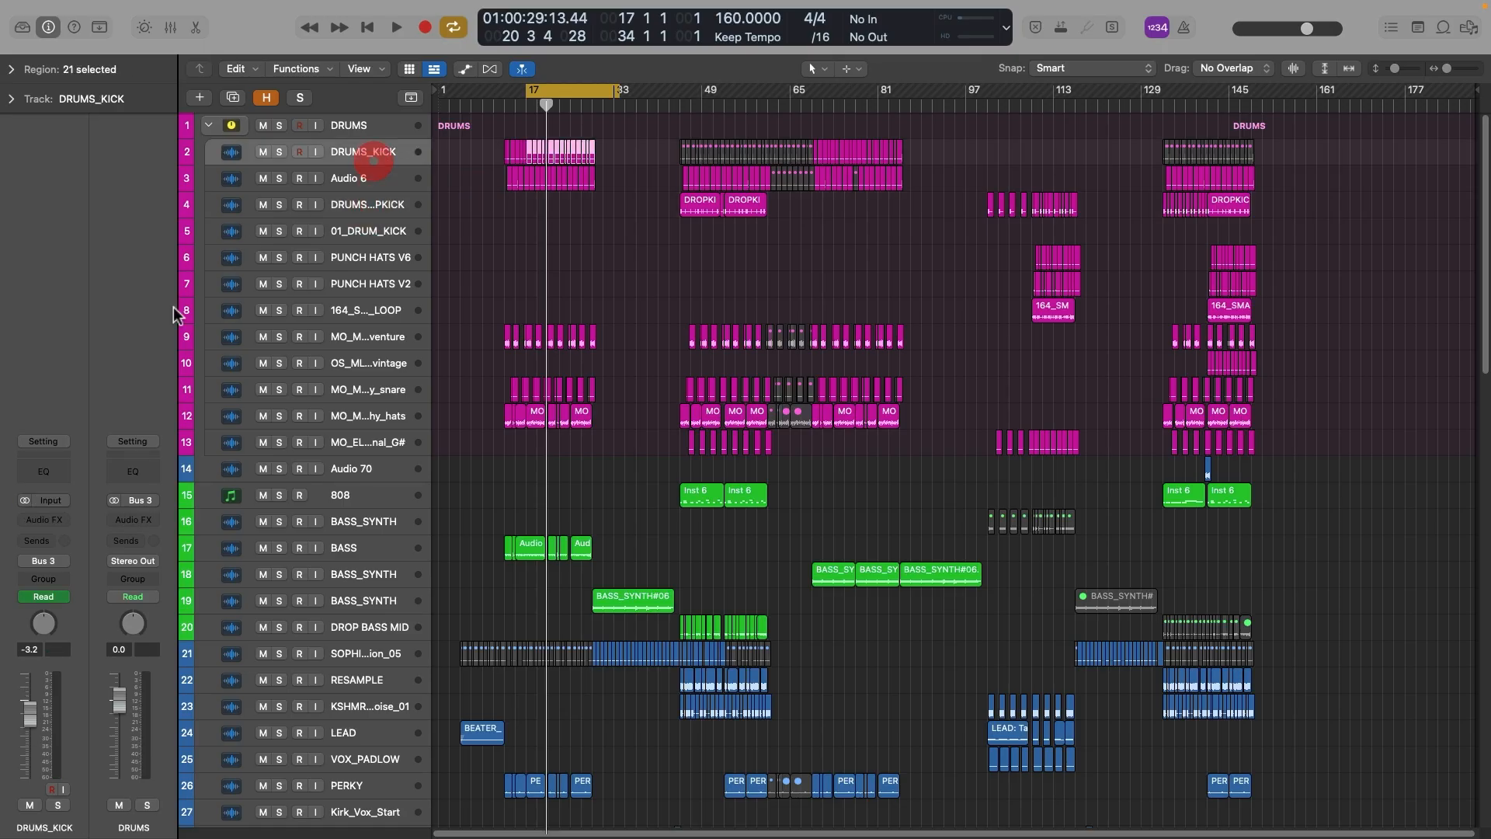
{"action": "left_click", "coordinate": [400, 235]}
{"action": "left_click", "coordinate": [382, 312]}
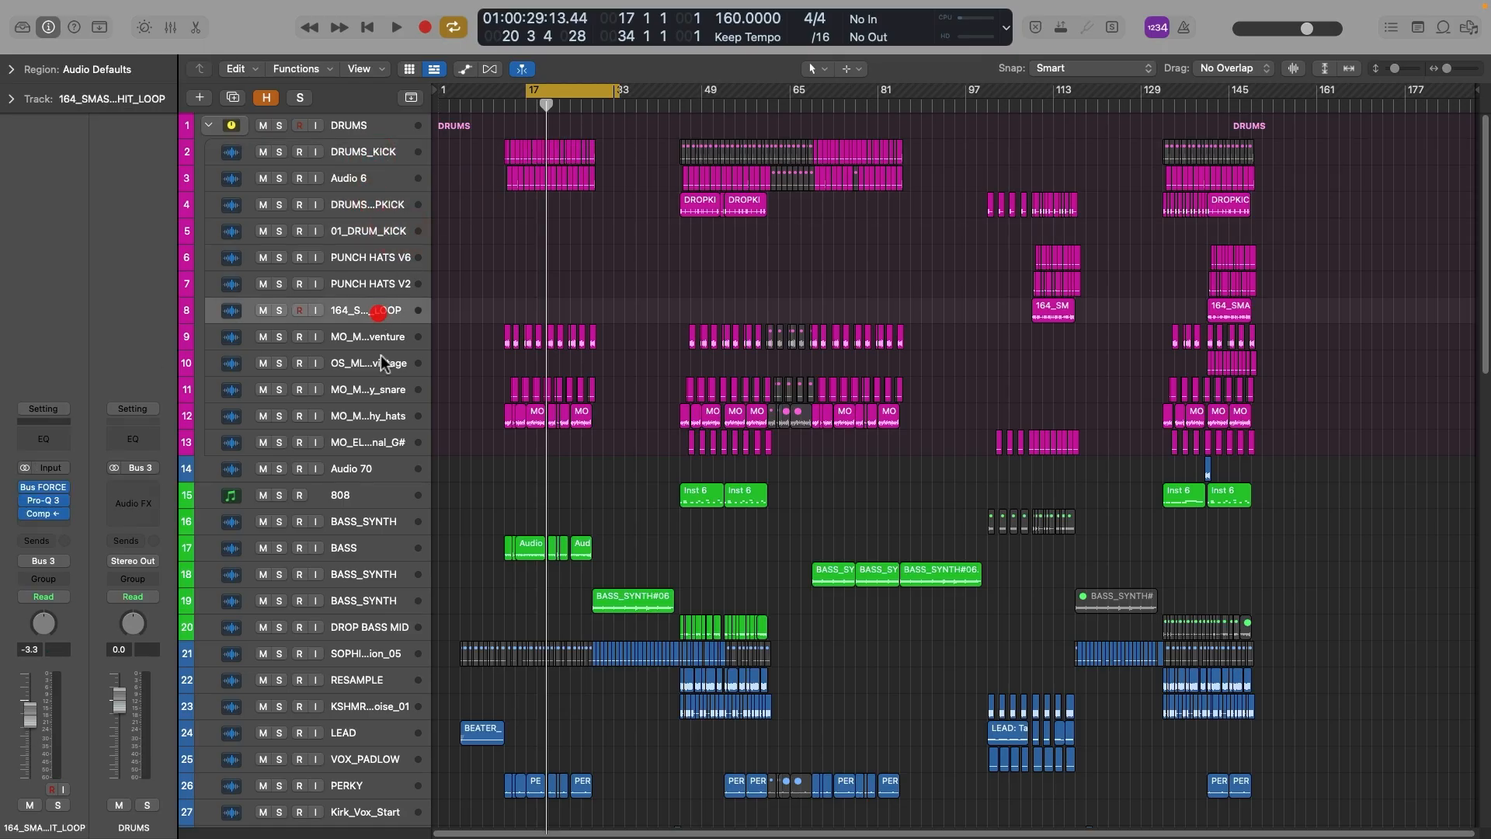
{"action": "left_click", "coordinate": [49, 504]}
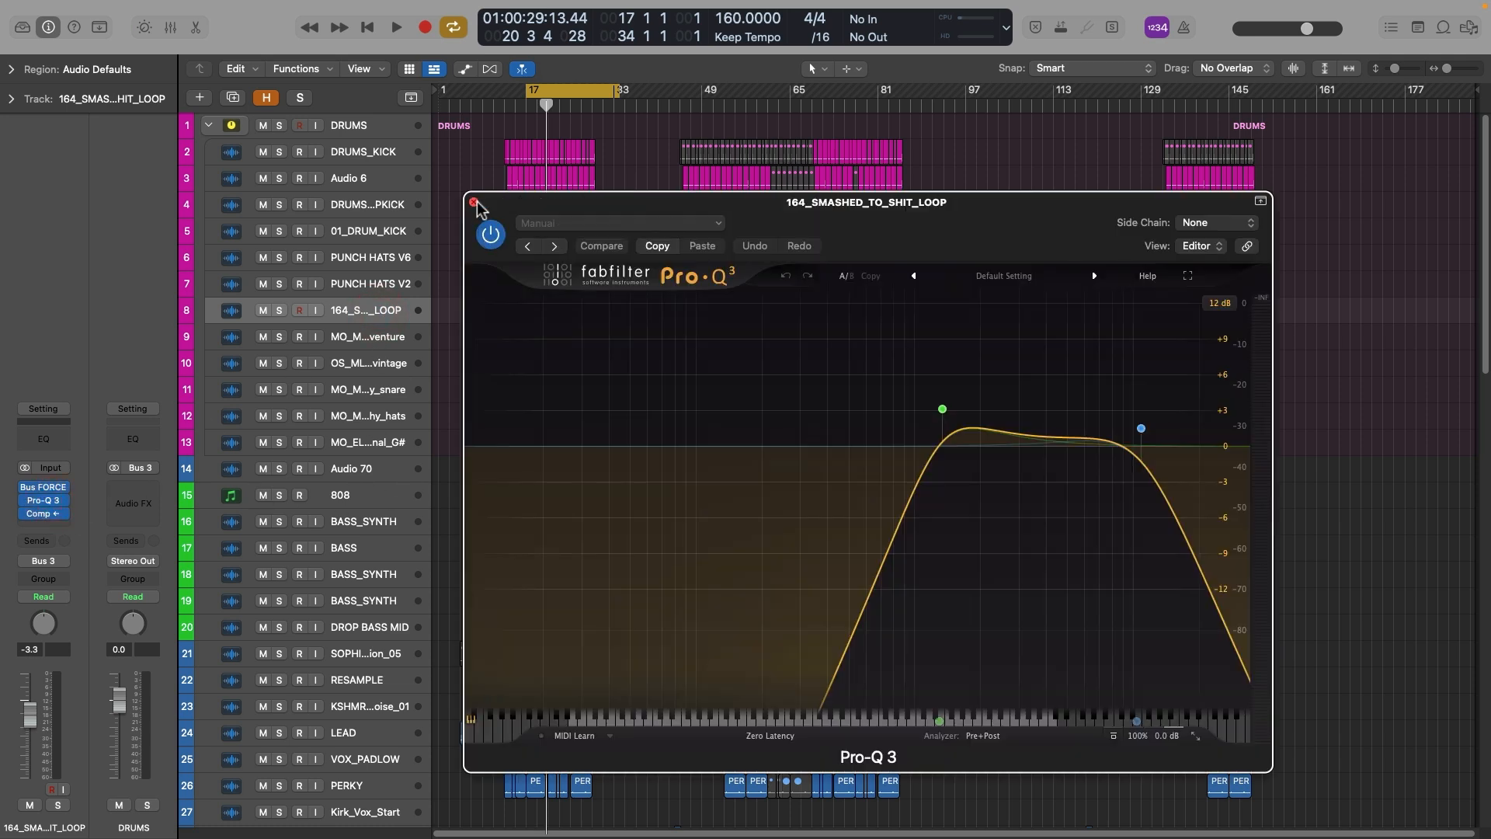
{"action": "left_click_drag", "start_coordinate": [478, 208], "coordinate": [375, 104]}
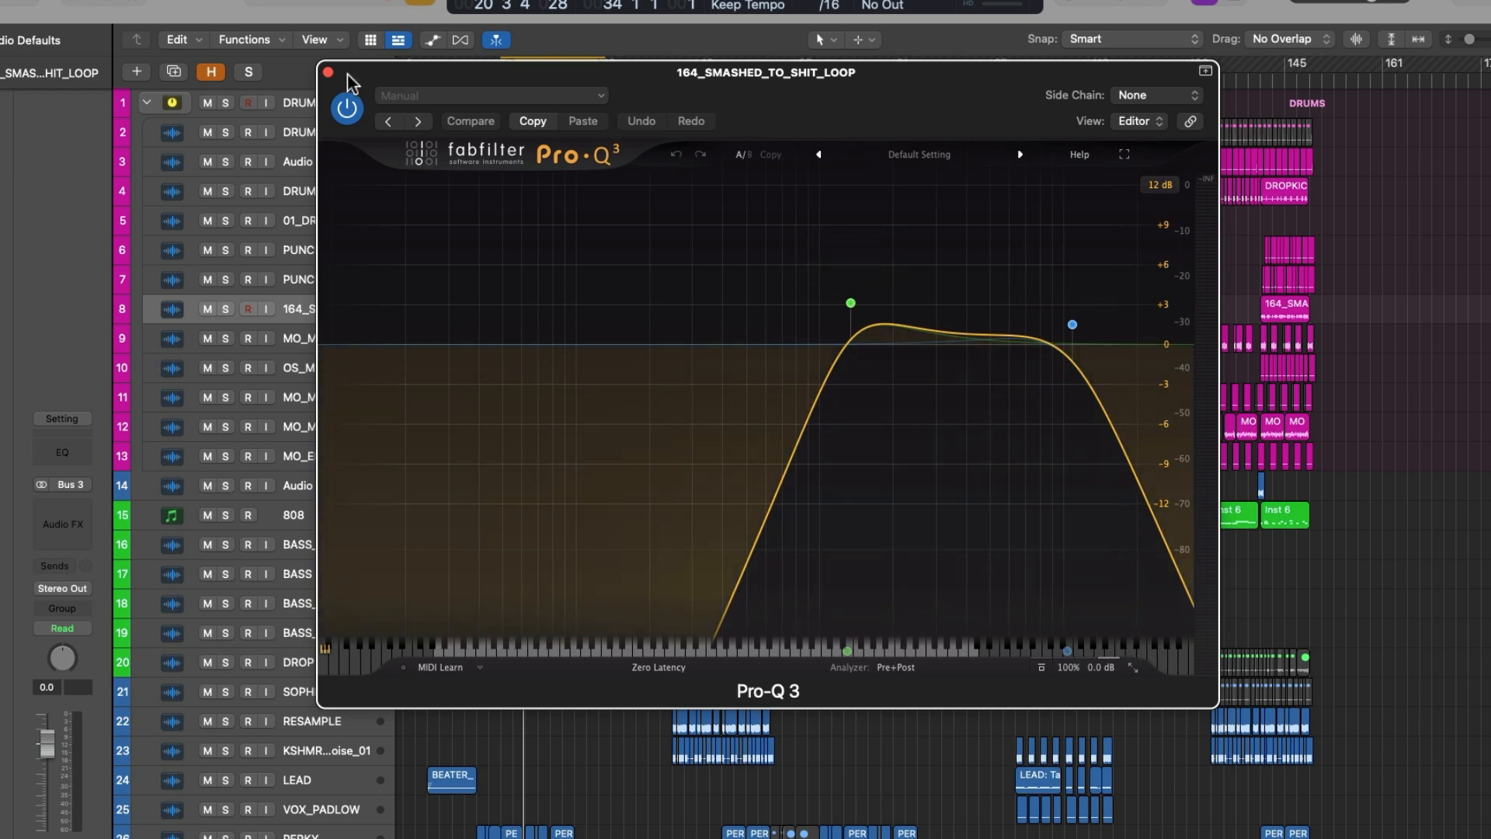
Step: Close the track 8 equalizer, then solo the glitchy hats track 12 and examine its Pro-Q 3 curve during playback
{"action": "left_click", "coordinate": [328, 72]}
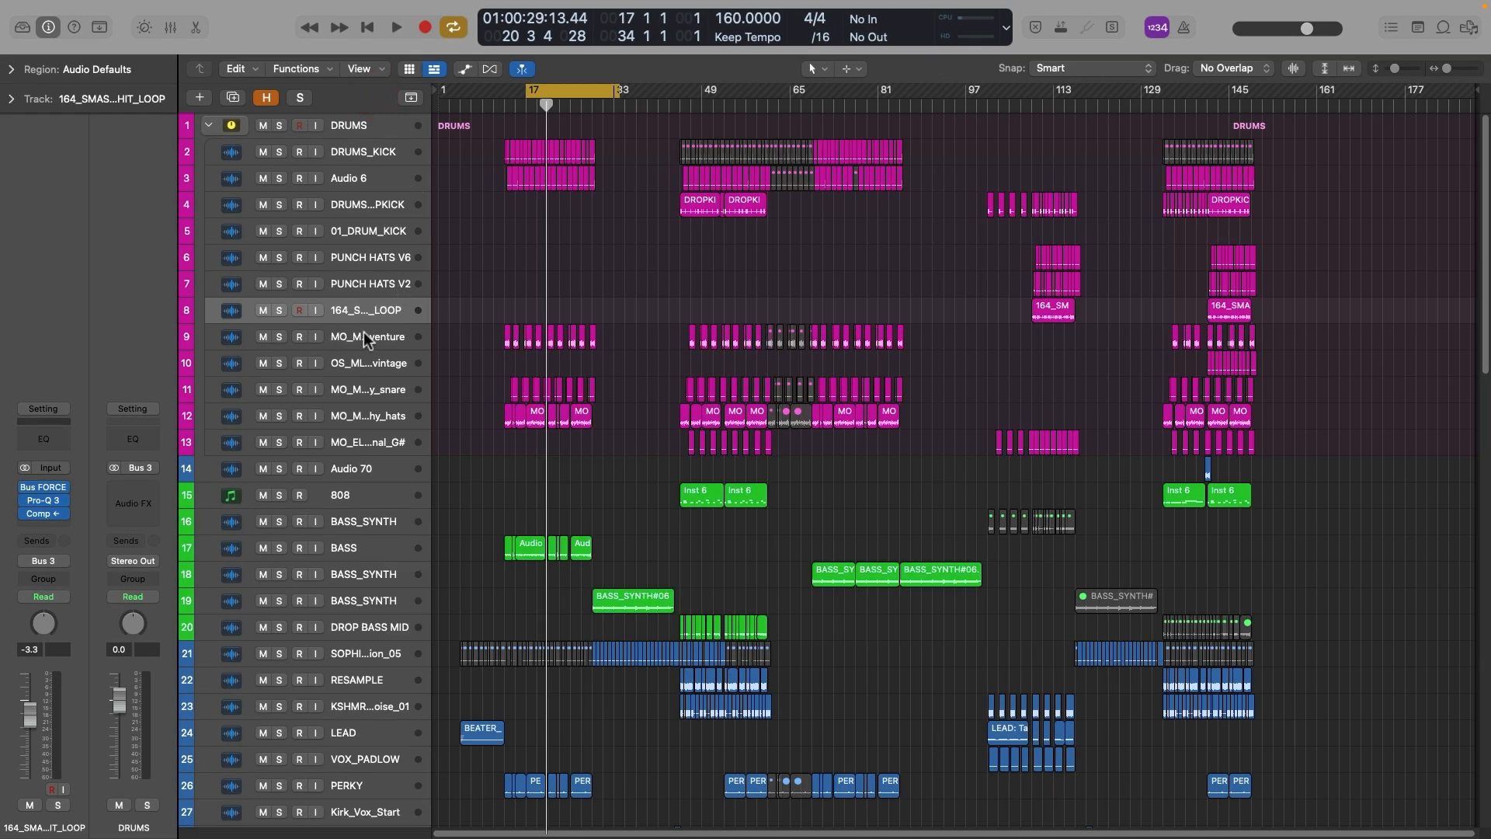
{"action": "left_click", "coordinate": [365, 338]}
{"action": "left_click", "coordinate": [365, 417]}
{"action": "left_click", "coordinate": [280, 417]}
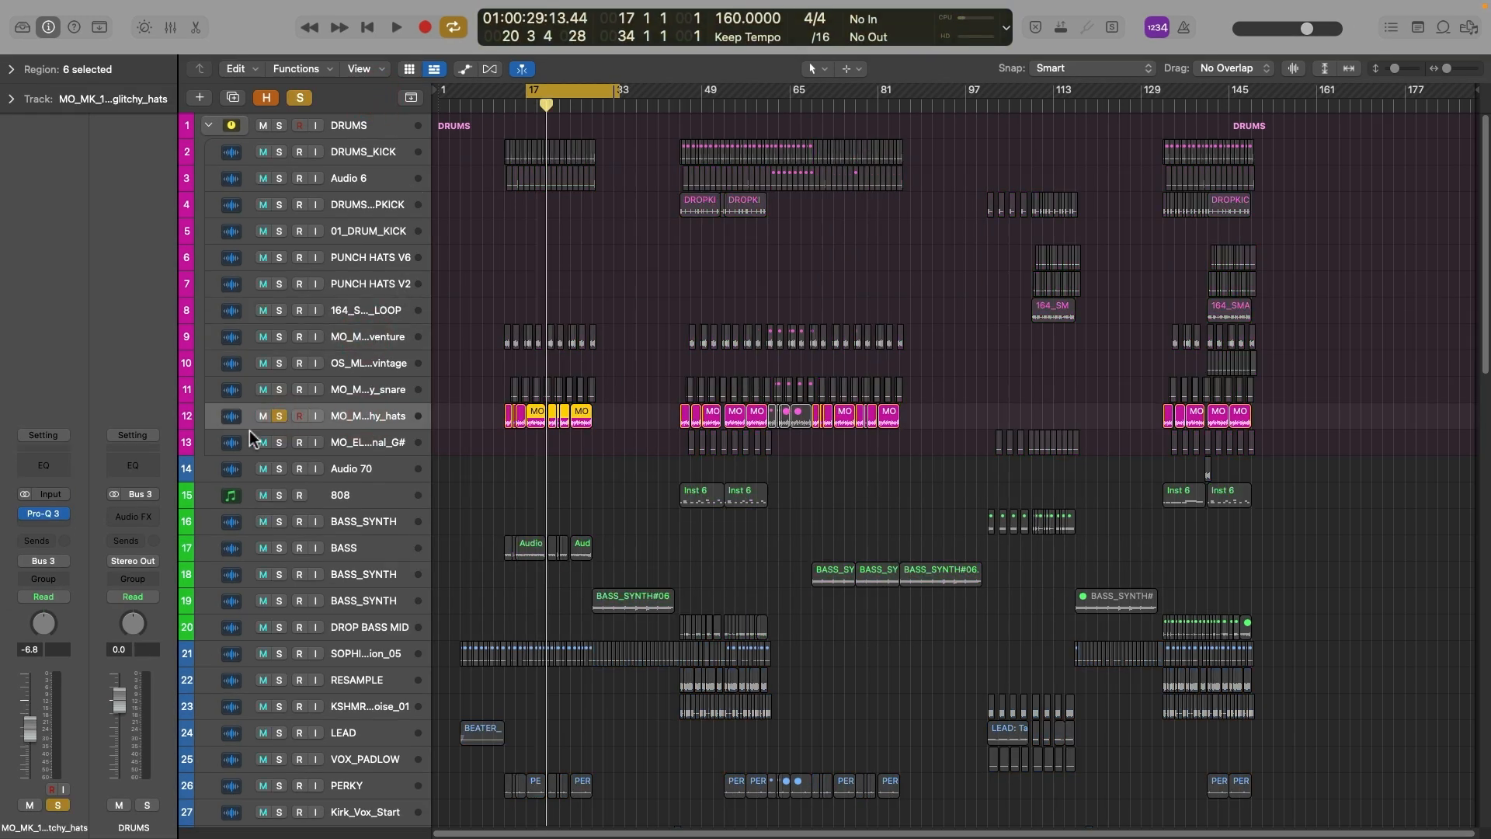
{"action": "left_click", "coordinate": [46, 514]}
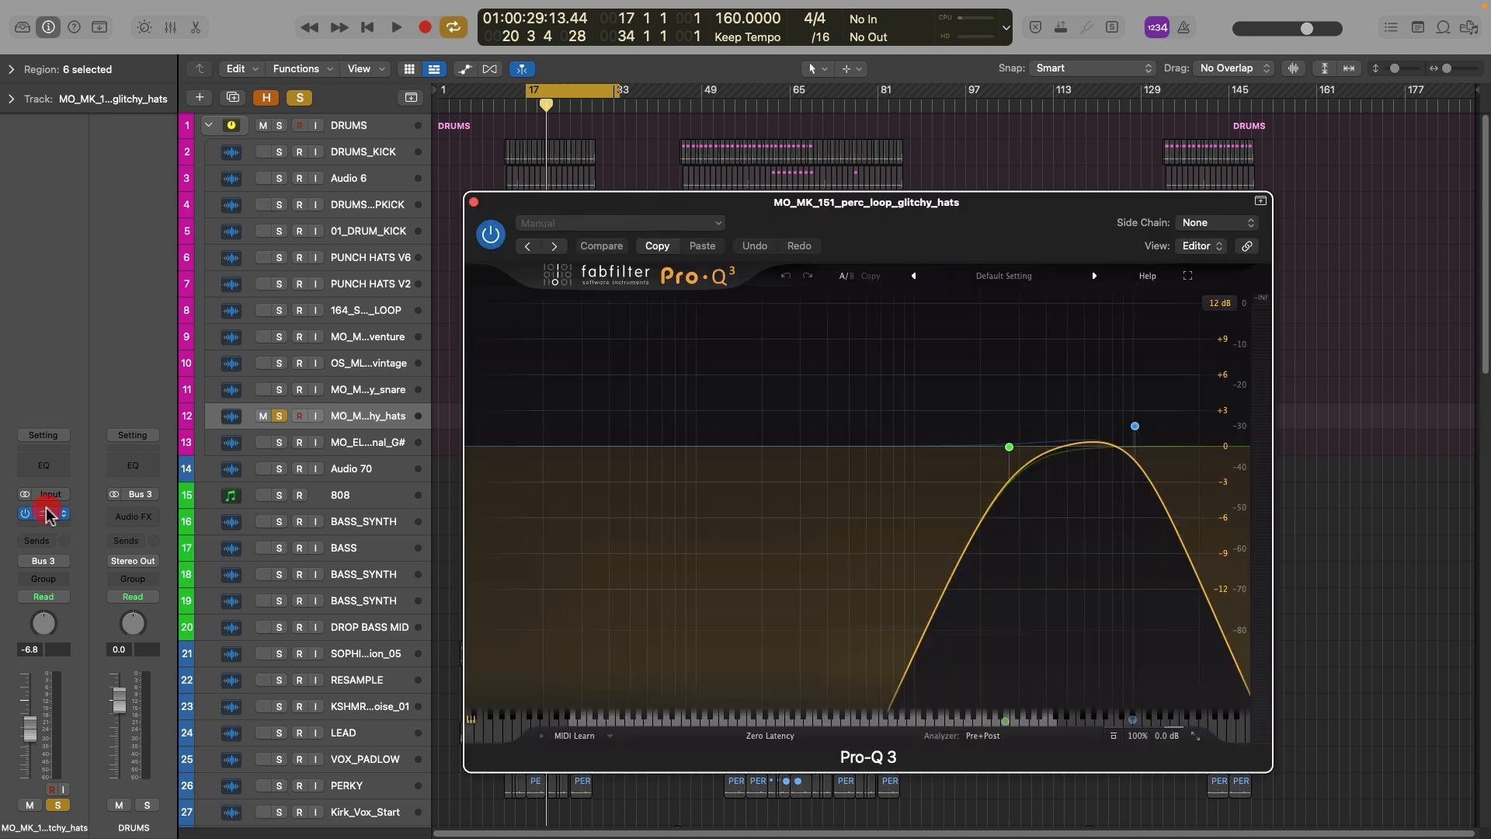
{"action": "key", "text": "space"}
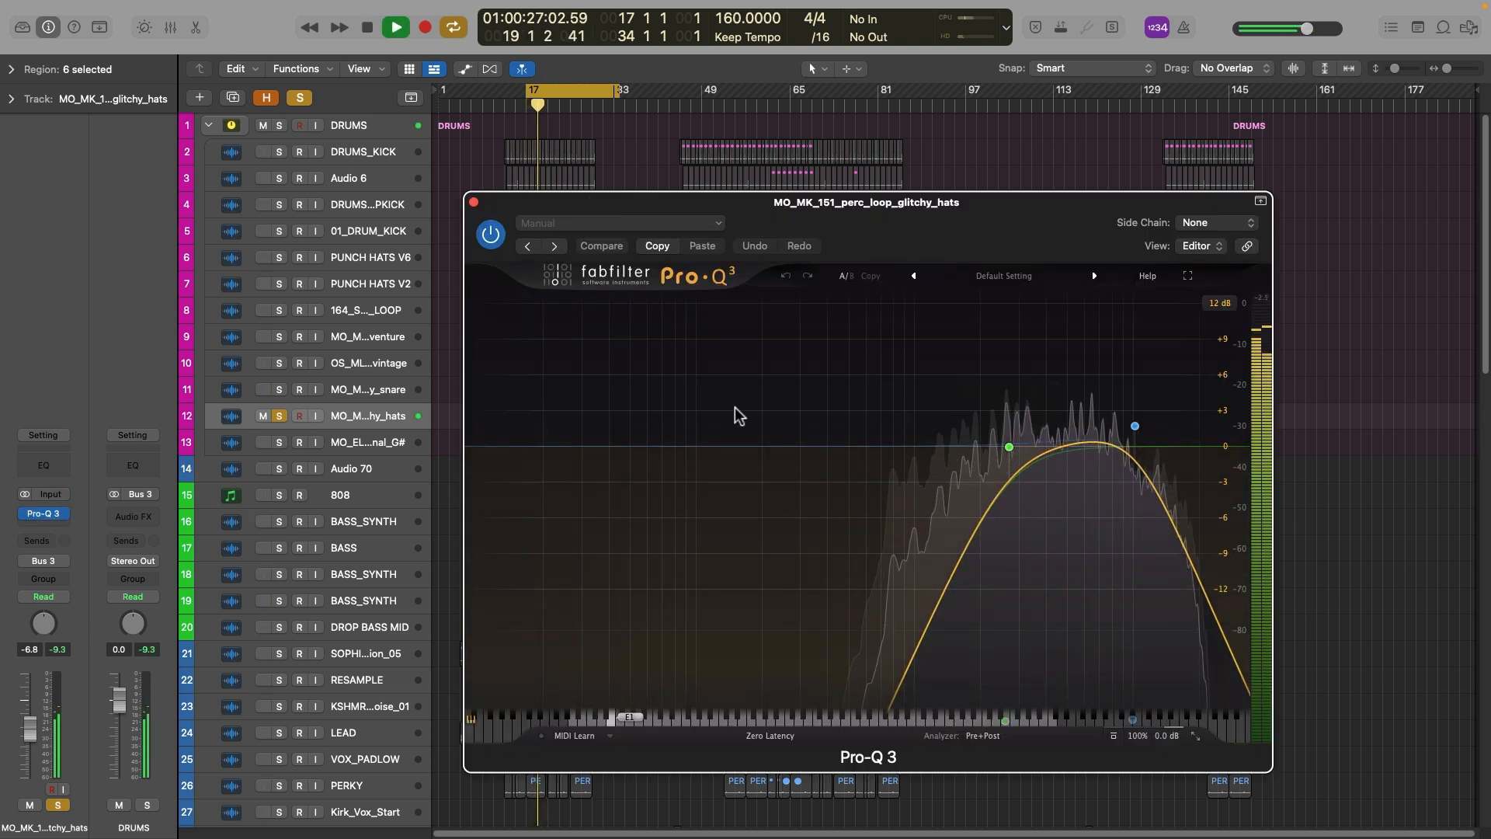
{"action": "left_click", "coordinate": [970, 392]}
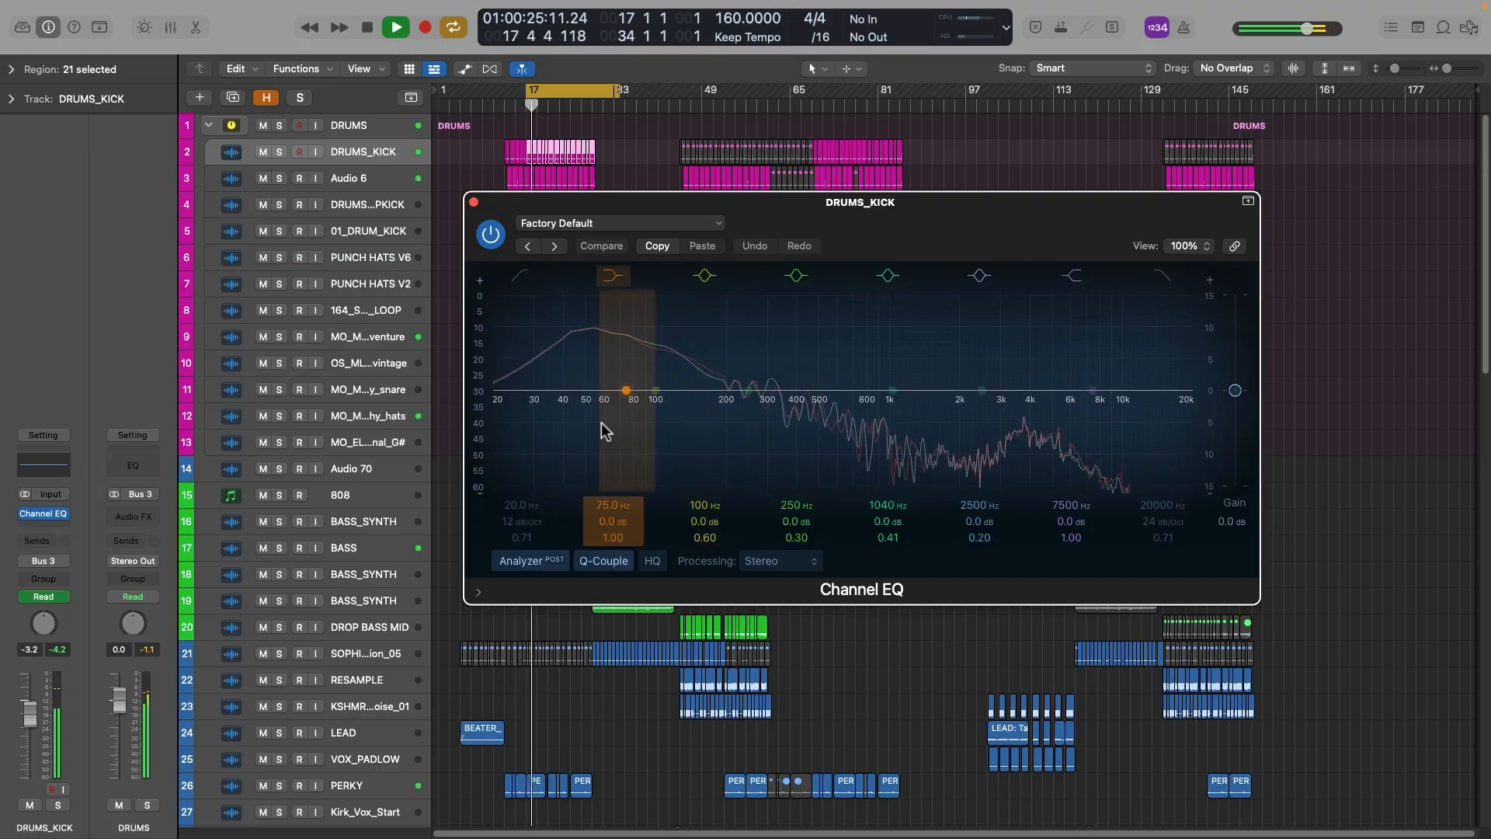
Step: Close the Channel EQ on DRUMS_KICK and audition the Audio 6 track on its own, unsoloing it when done
{"action": "left_click", "coordinate": [473, 202]}
{"action": "key", "text": "space"}
{"action": "left_click", "coordinate": [365, 178]}
{"action": "left_click", "coordinate": [279, 178]}
{"action": "key", "text": "space"}
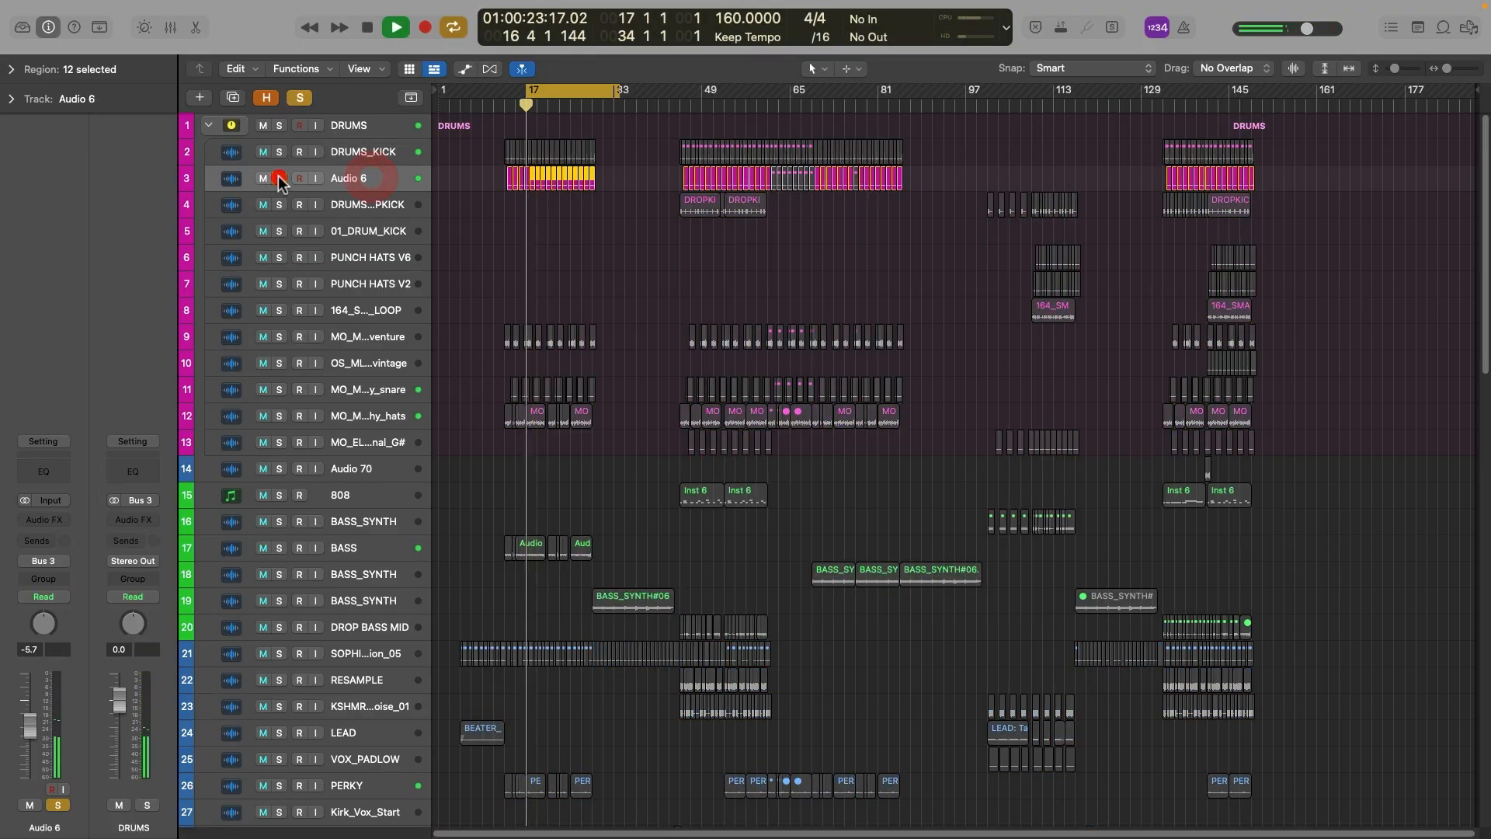
{"action": "key", "text": "space"}
{"action": "key", "text": "s"}
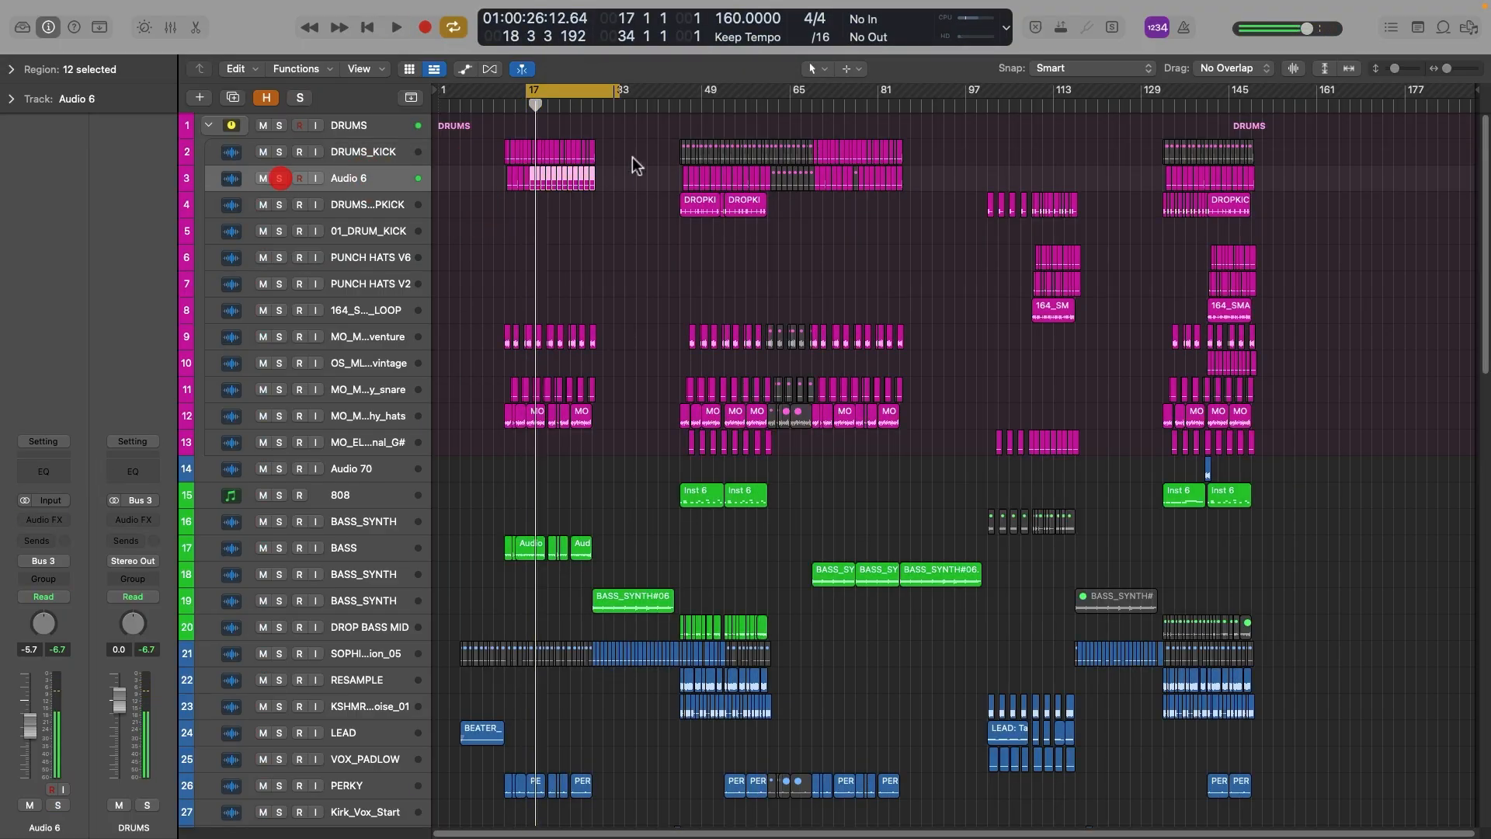
Step: Open the Pro-Q 3 on BASS track 17 and compare playback with its 4258.5 Hz high-cut band on and off, then close it
{"action": "scroll", "coordinate": [676, 186], "scroll_direction": "down", "scroll_amount": 1}
{"action": "scroll", "coordinate": [676, 190], "scroll_direction": "down", "scroll_amount": 5}
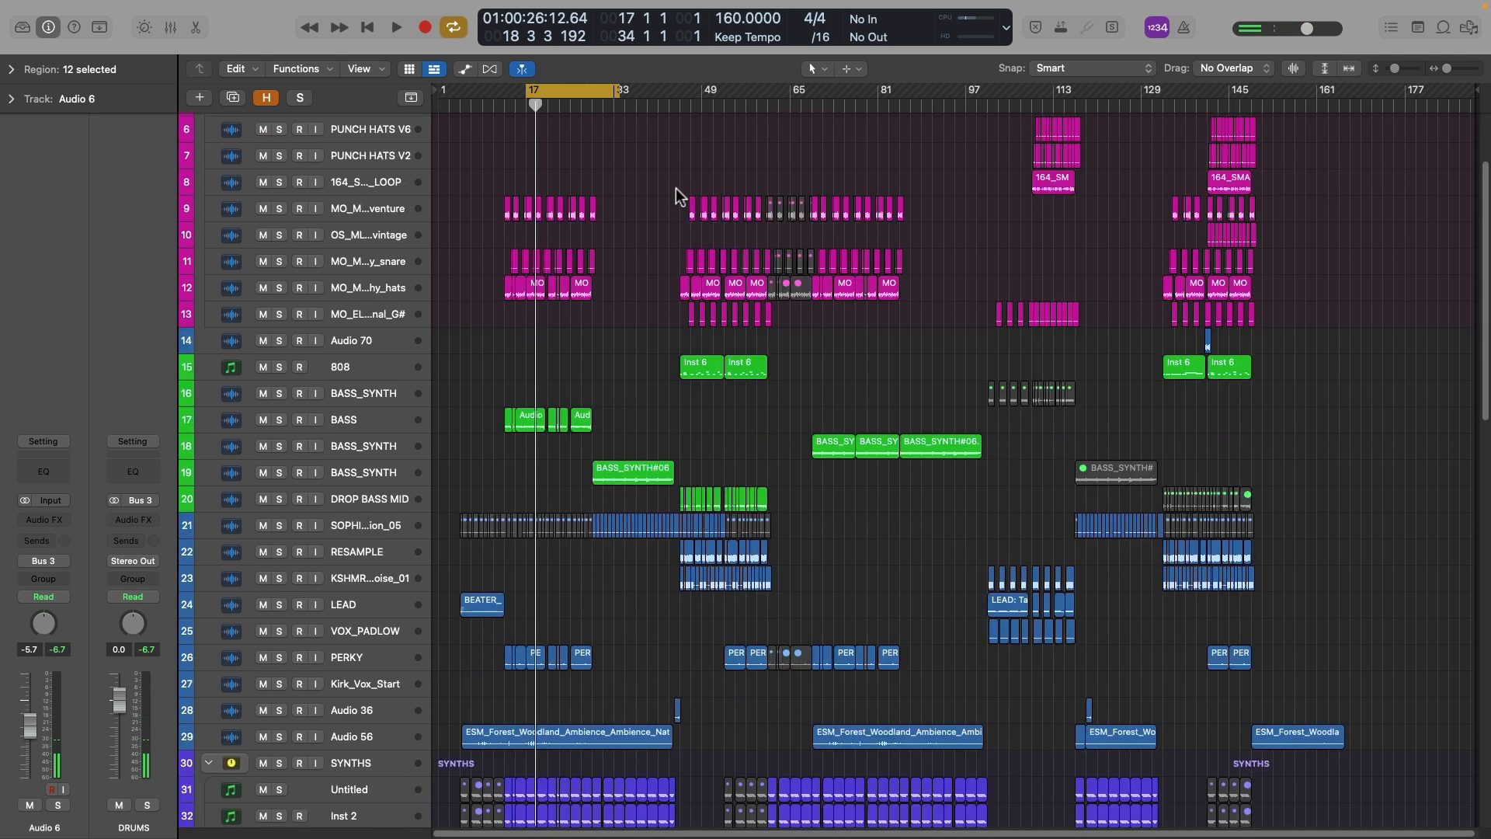
{"action": "left_click", "coordinate": [388, 417]}
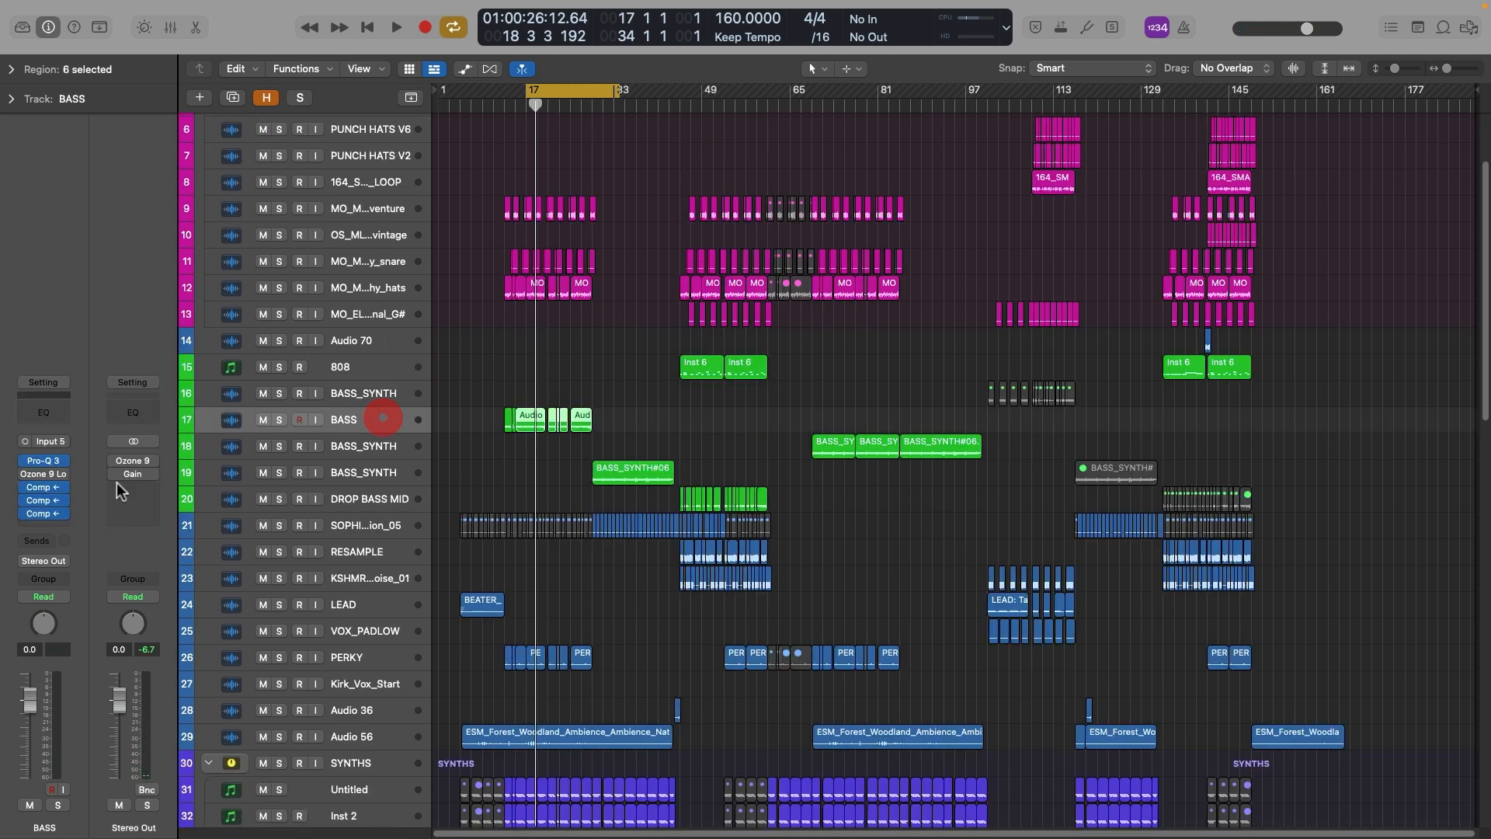
{"action": "left_click", "coordinate": [43, 463]}
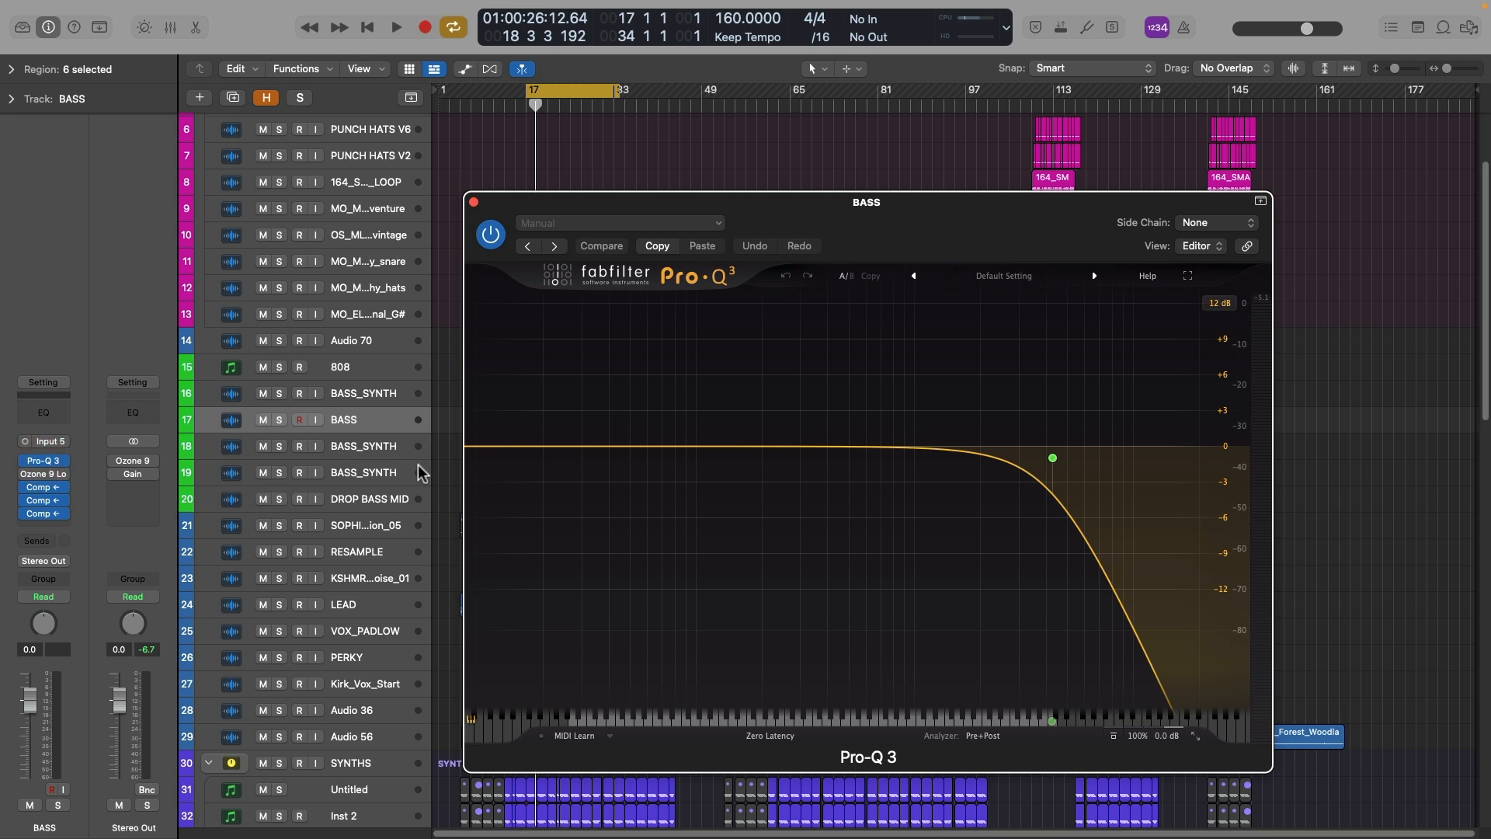
{"action": "key", "text": "space"}
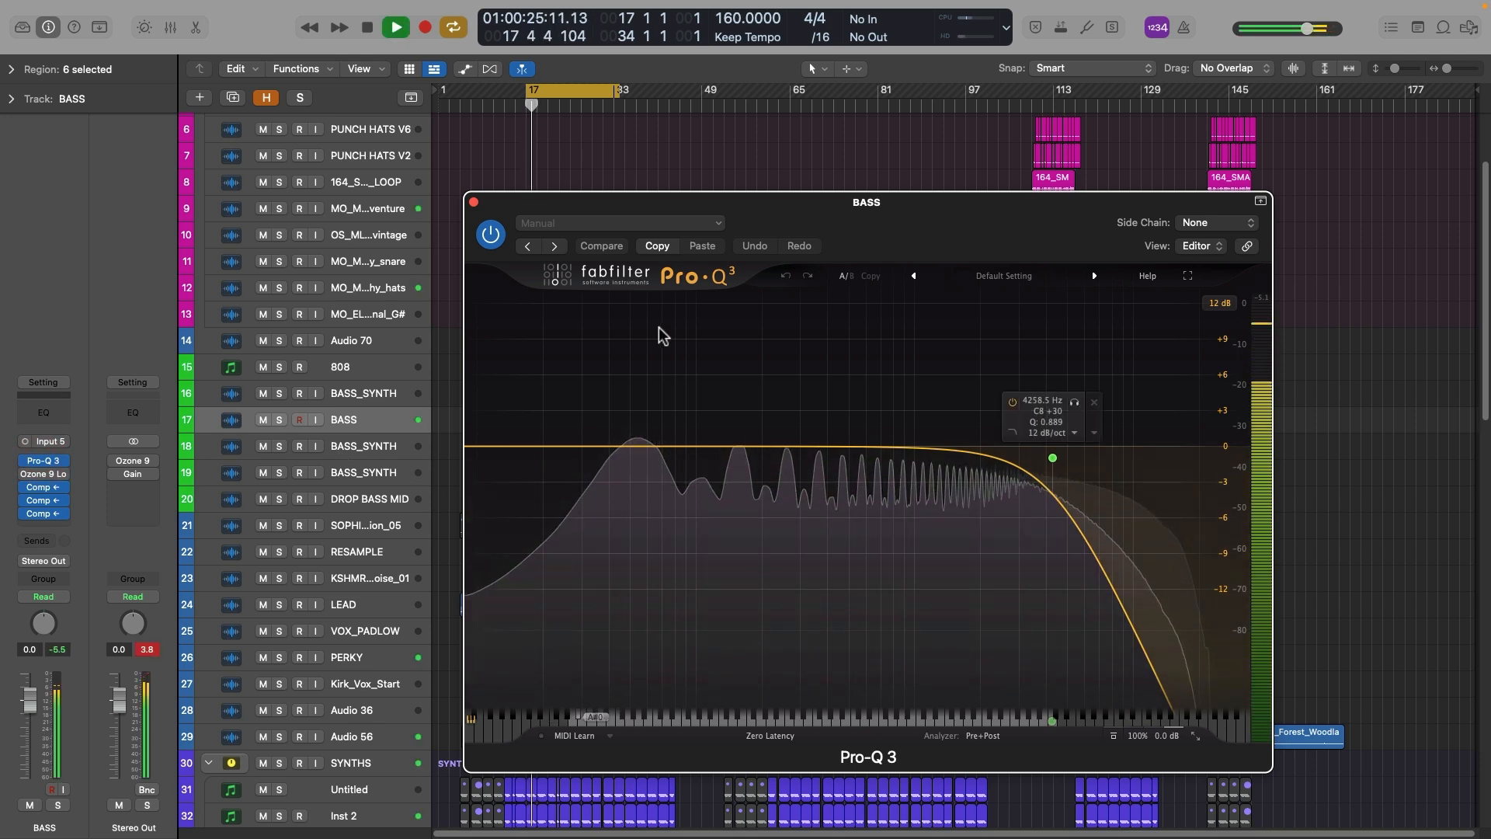
{"action": "left_click", "coordinate": [1013, 402]}
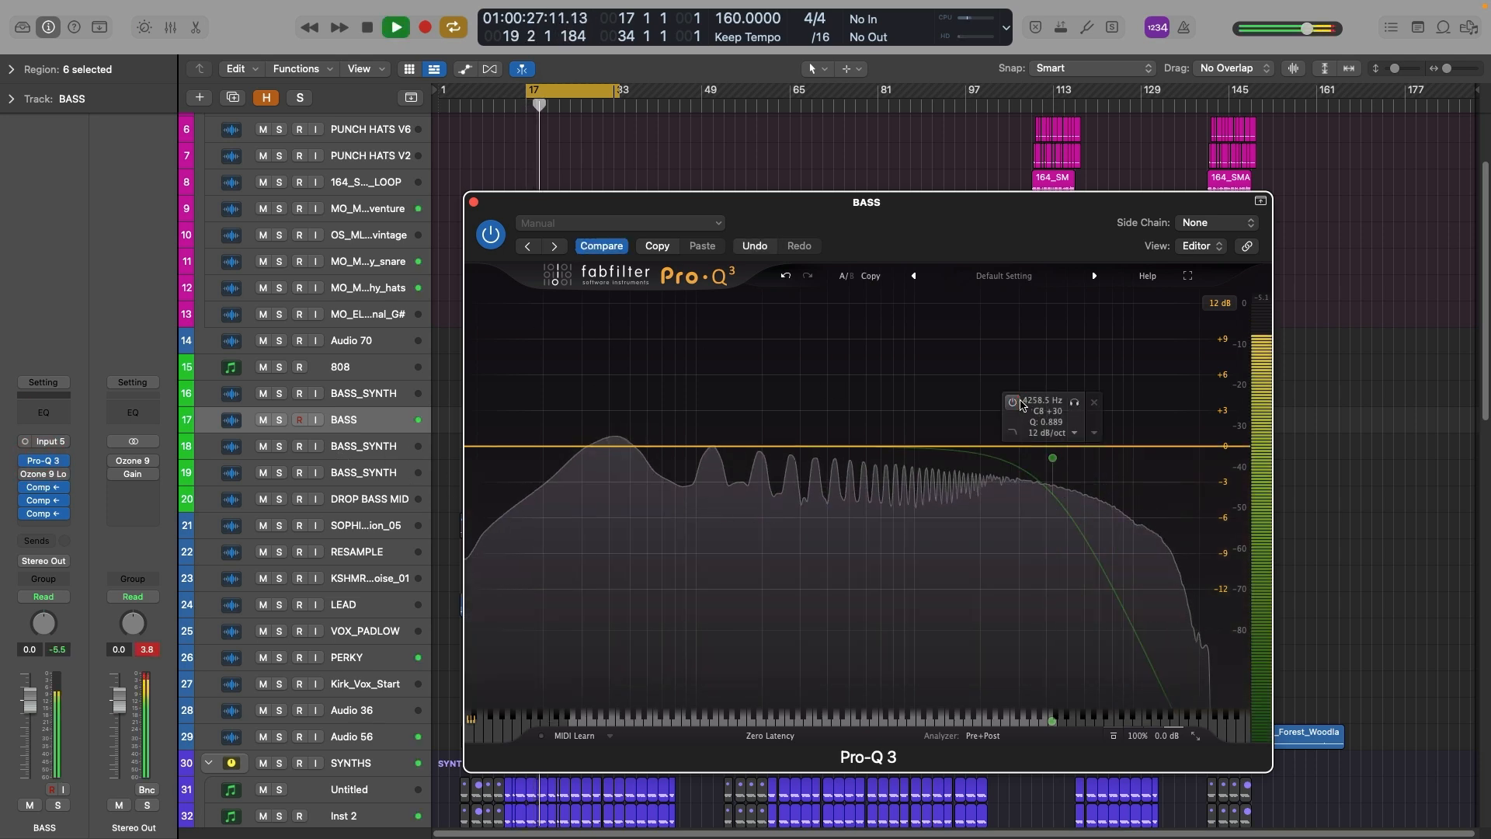
{"action": "key", "text": "space"}
{"action": "left_click", "coordinate": [1013, 402]}
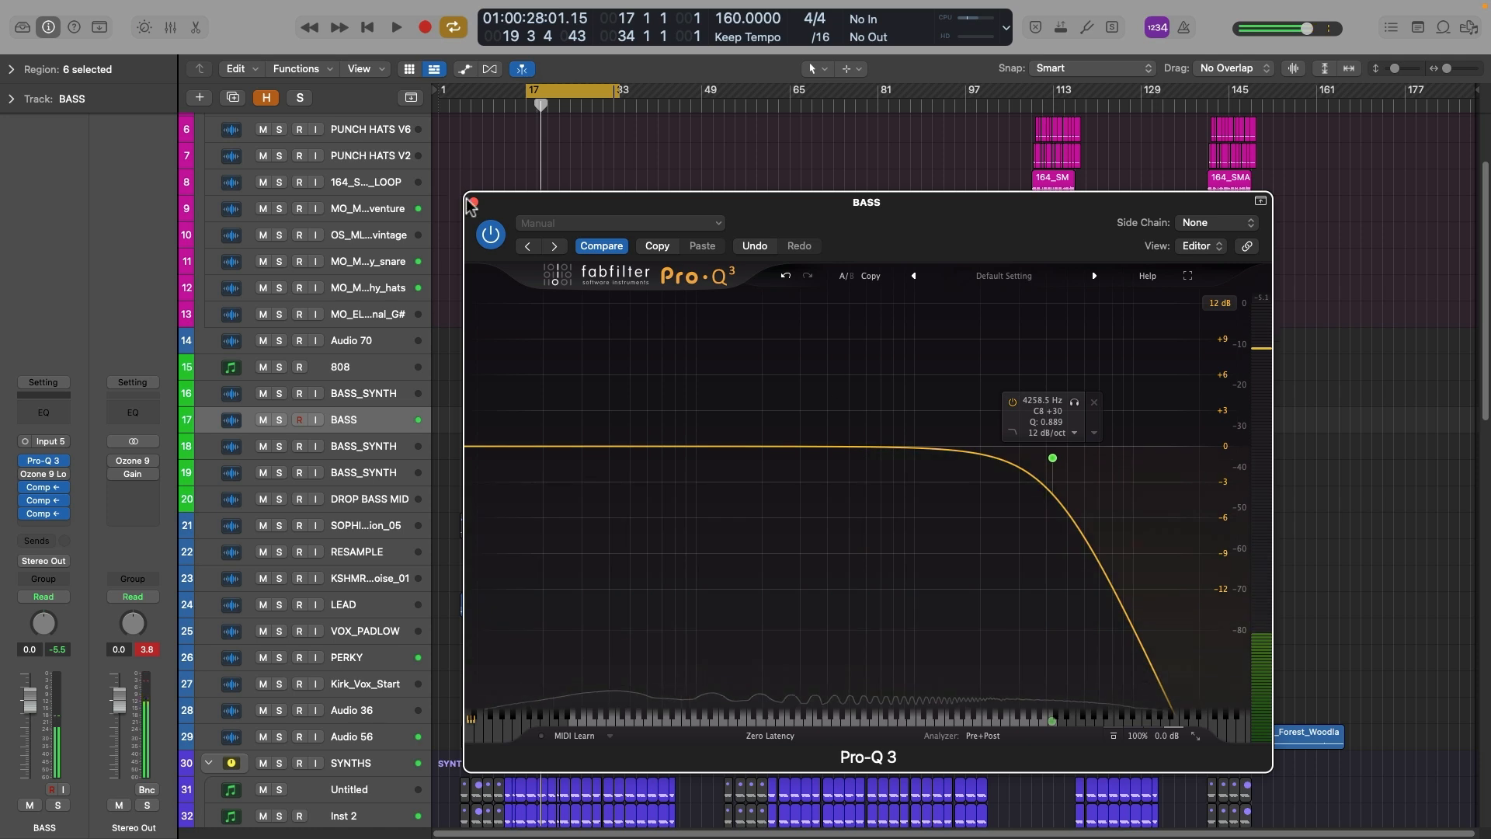
{"action": "left_click", "coordinate": [473, 204]}
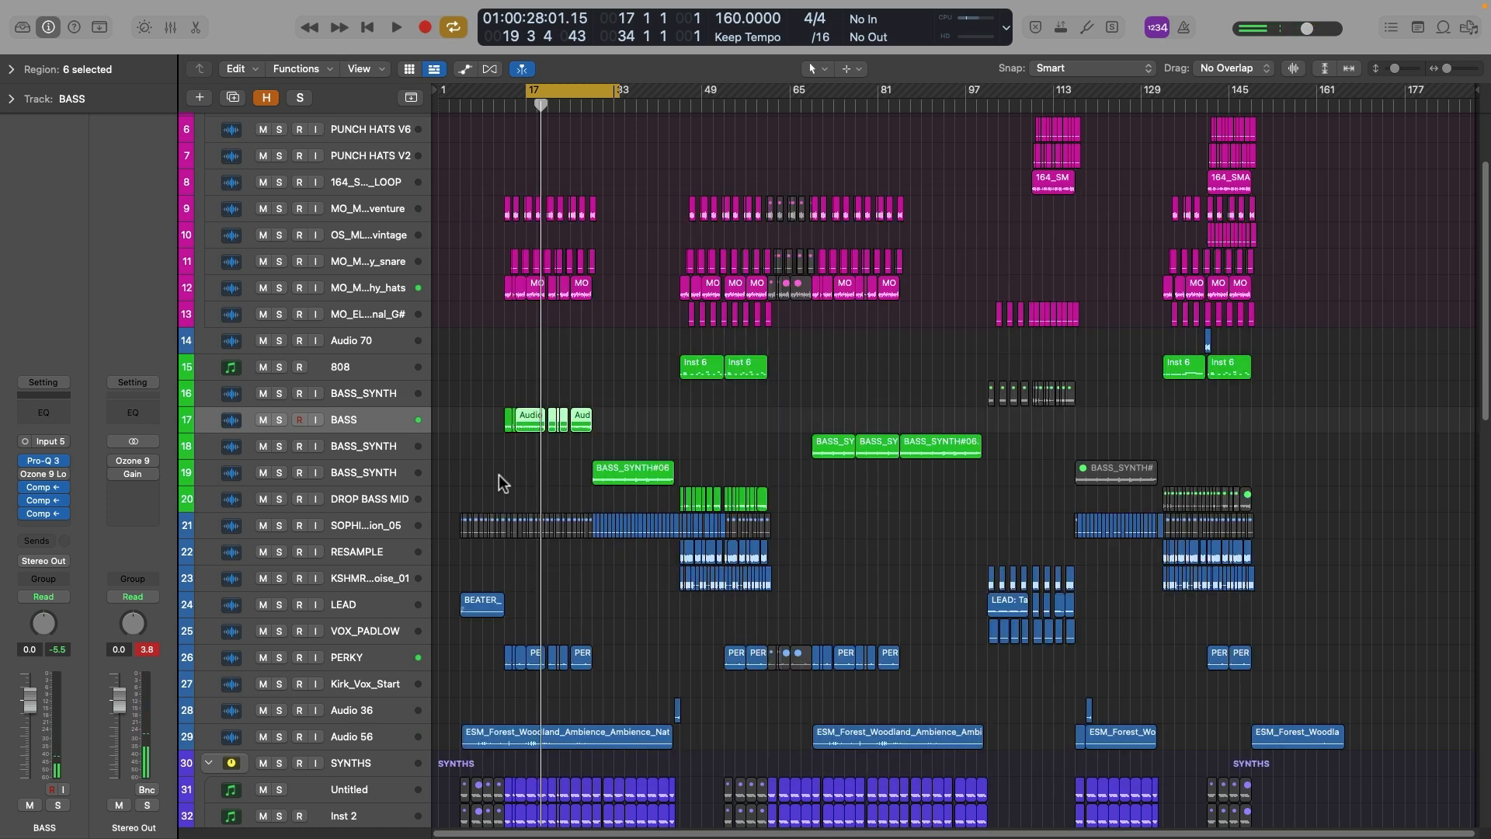
Step: Switch to the Console app and open the UA 1176LN Legacy insert on the SM7B channel
{"action": "scroll", "coordinate": [489, 481], "scroll_direction": "down", "scroll_amount": 10}
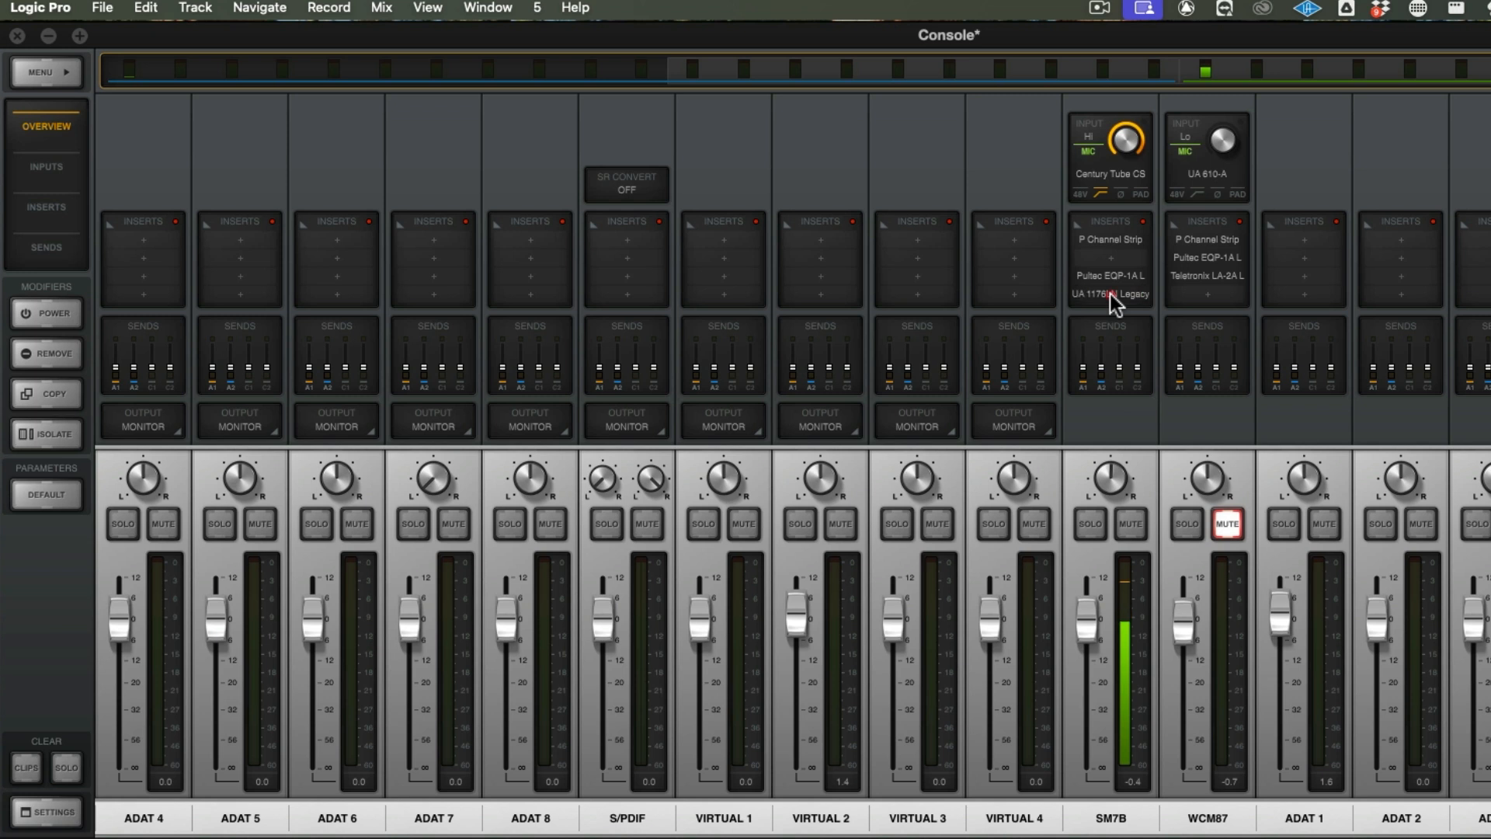
{"action": "left_click", "coordinate": [1110, 293]}
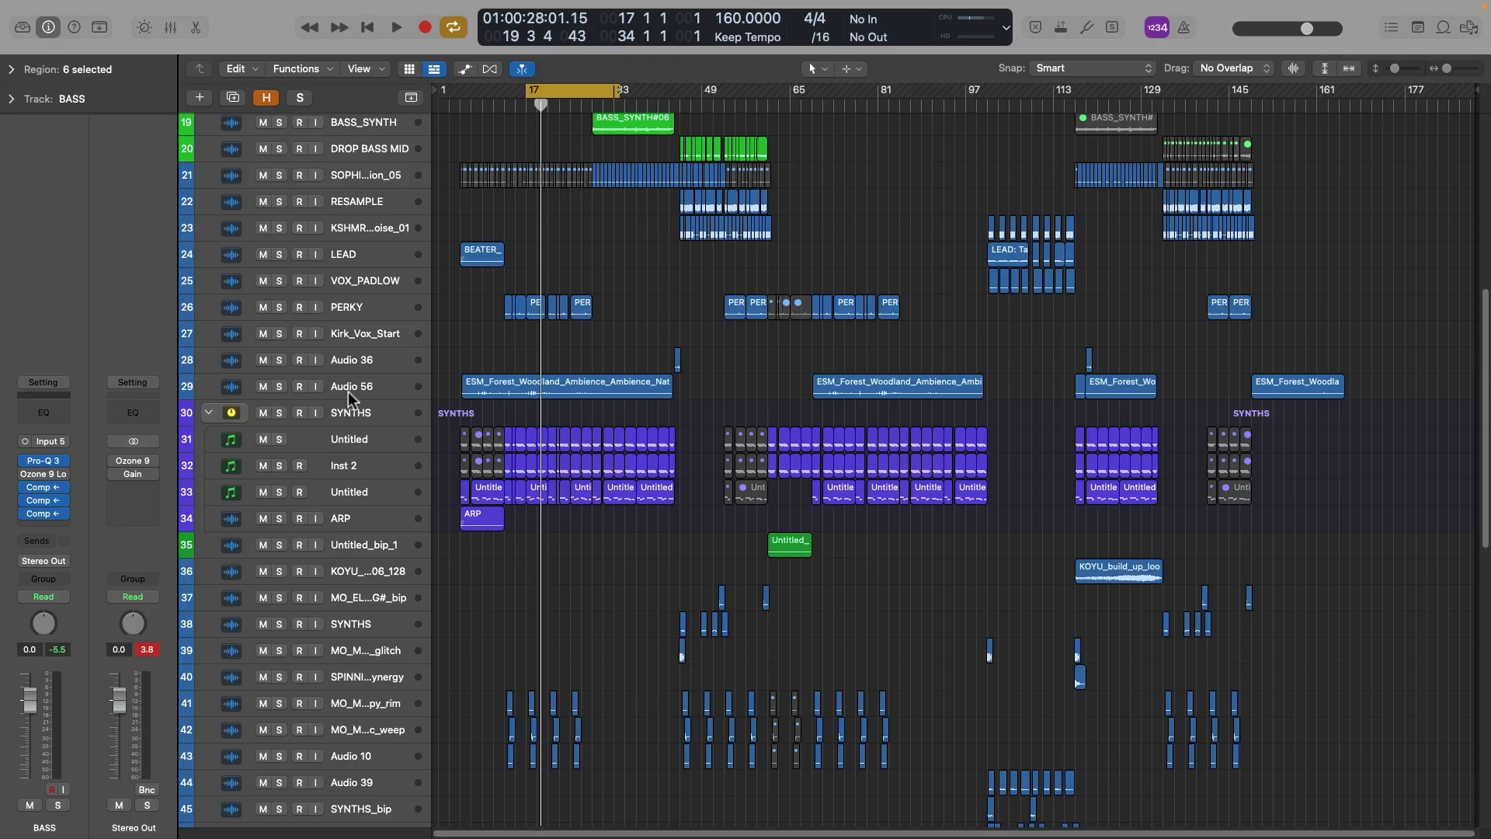
Step: Switch to the Logic Pro project and insert a stereo Compressor on the SYNTHS track stack
{"action": "left_click", "coordinate": [349, 412]}
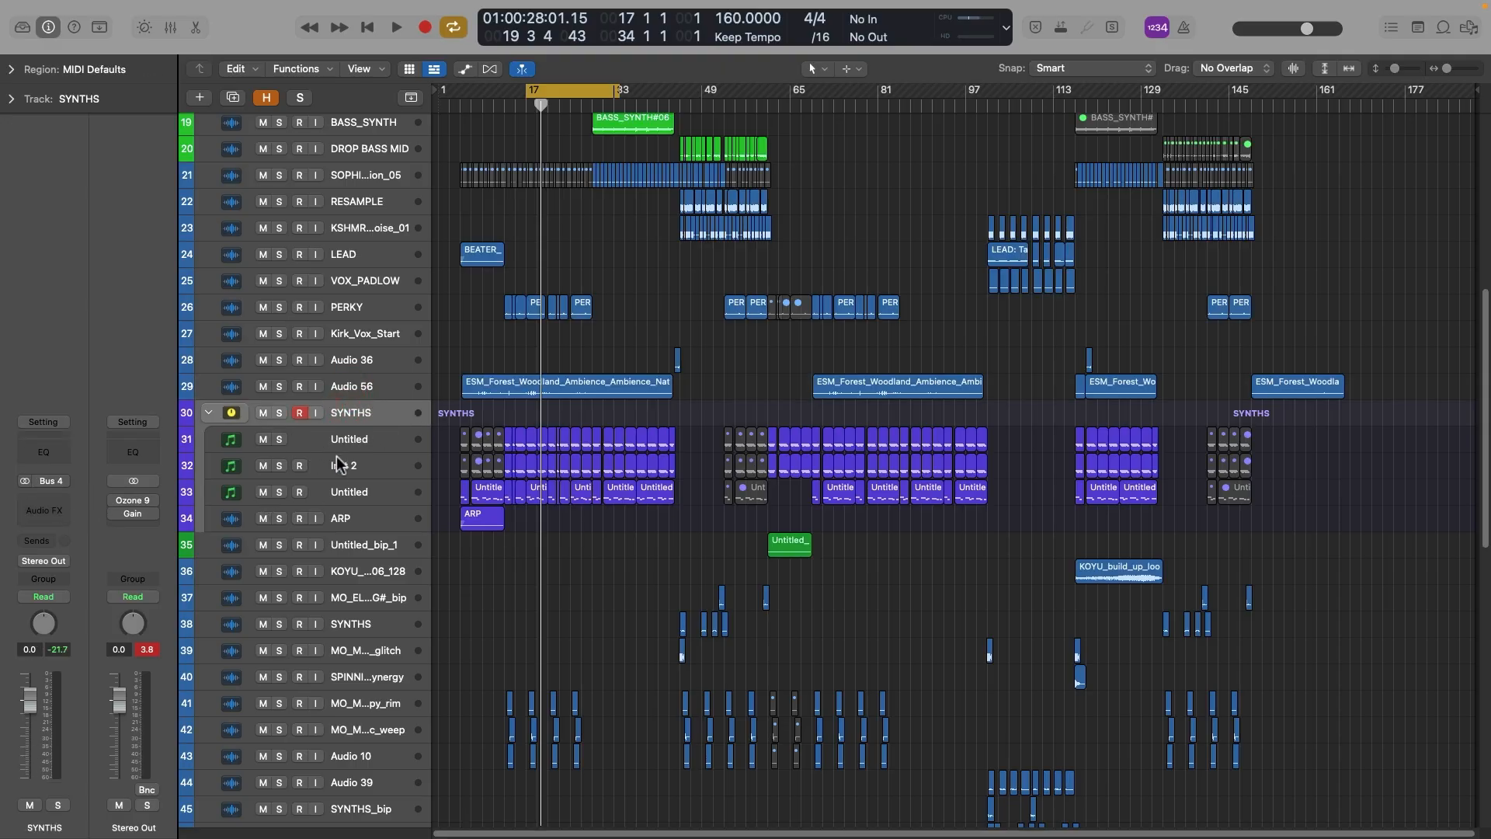
{"action": "left_click", "coordinate": [54, 504]}
{"action": "mouse_move", "coordinate": [75, 570]}
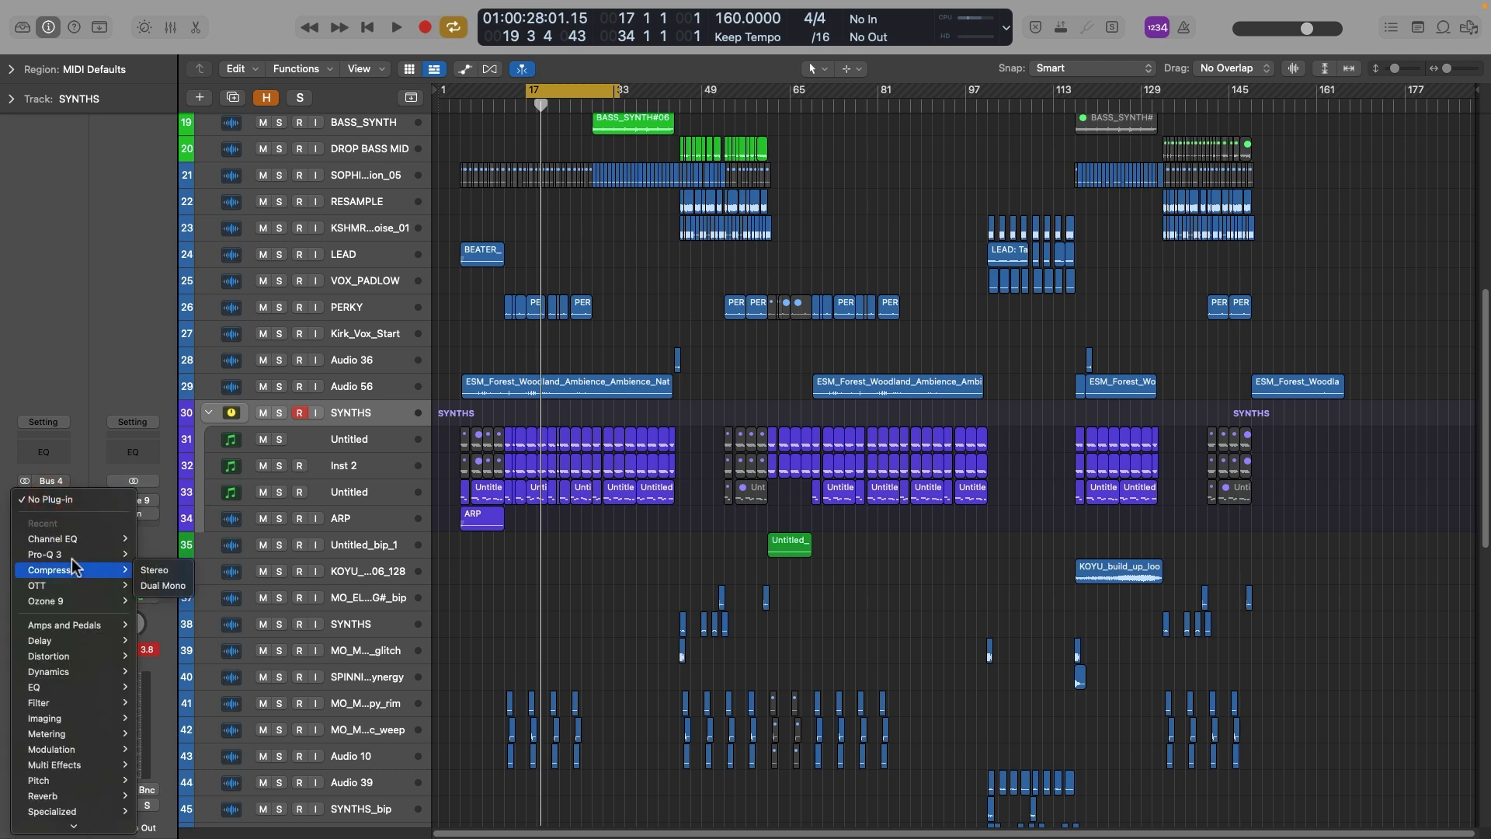
{"action": "left_click", "coordinate": [43, 504]}
{"action": "left_click", "coordinate": [44, 504]}
{"action": "left_click", "coordinate": [154, 570]}
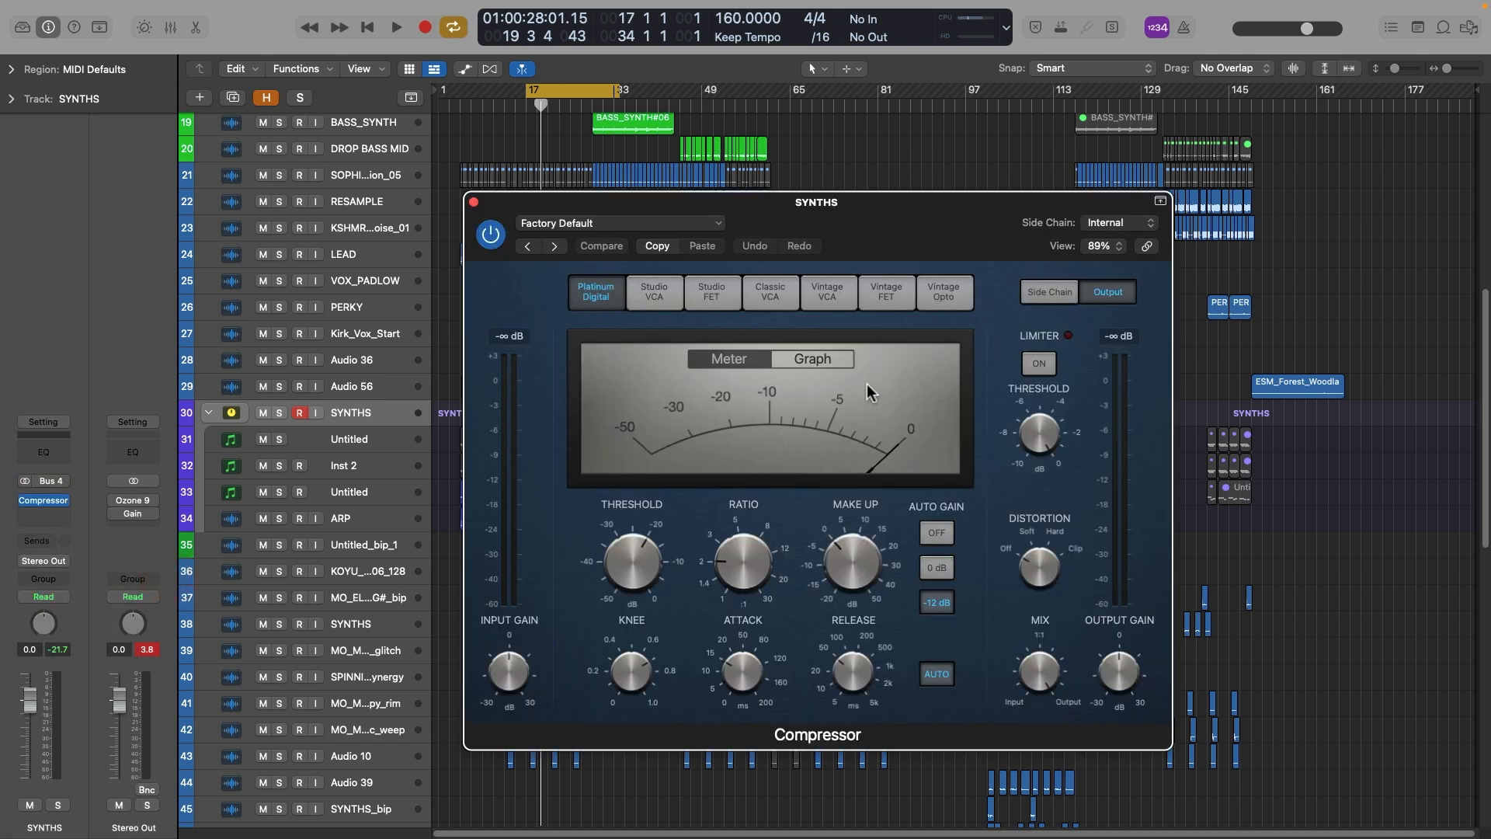
Step: Start playback, solo the SYNTHS track stack and lower the Compressor's threshold to below -35 dB
{"action": "key", "text": "space"}
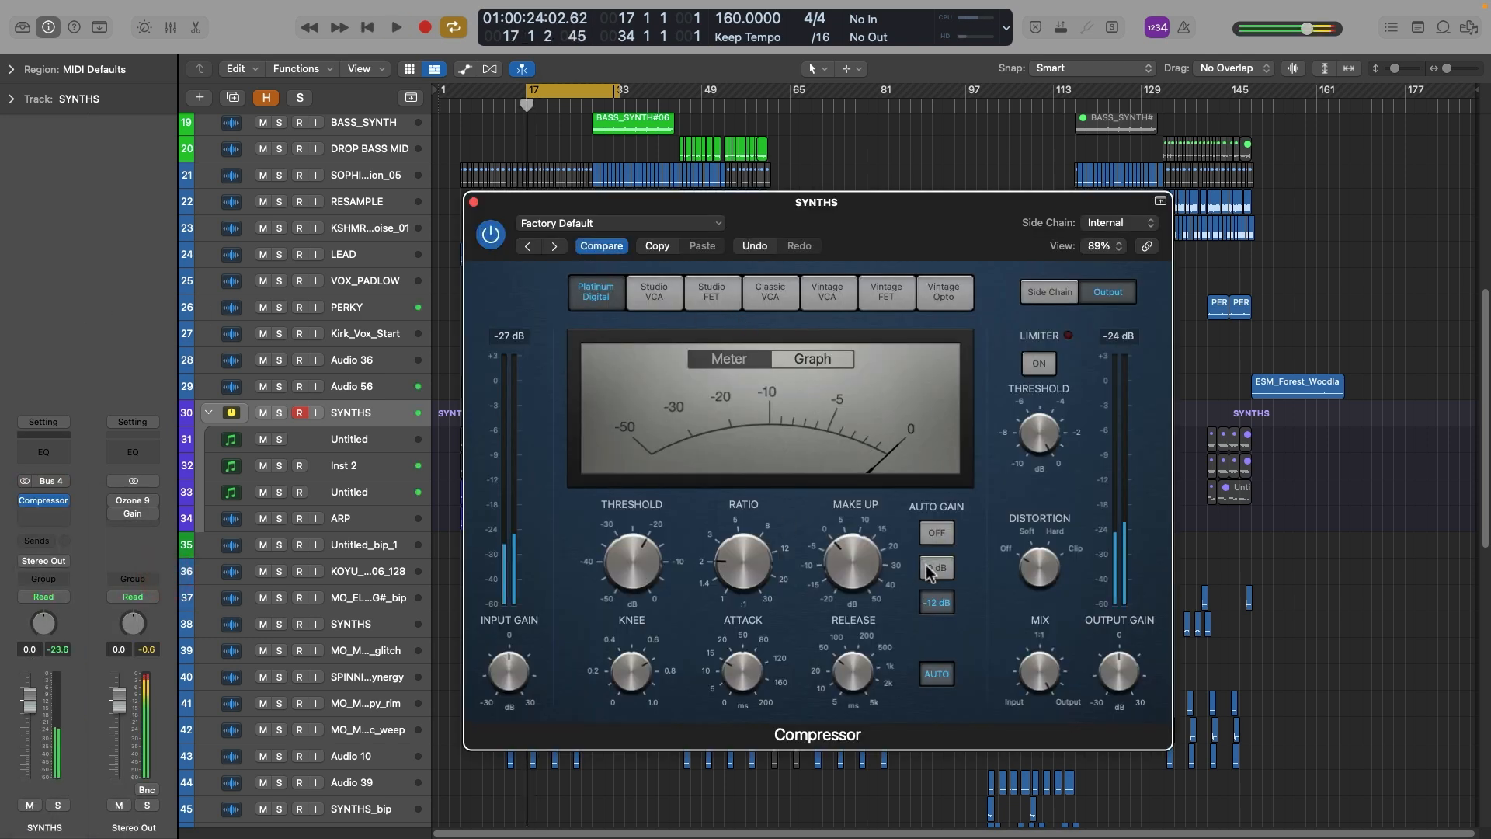
{"action": "left_click", "coordinate": [279, 412]}
{"action": "left_click_drag", "start_coordinate": [632, 561], "coordinate": [622, 621]}
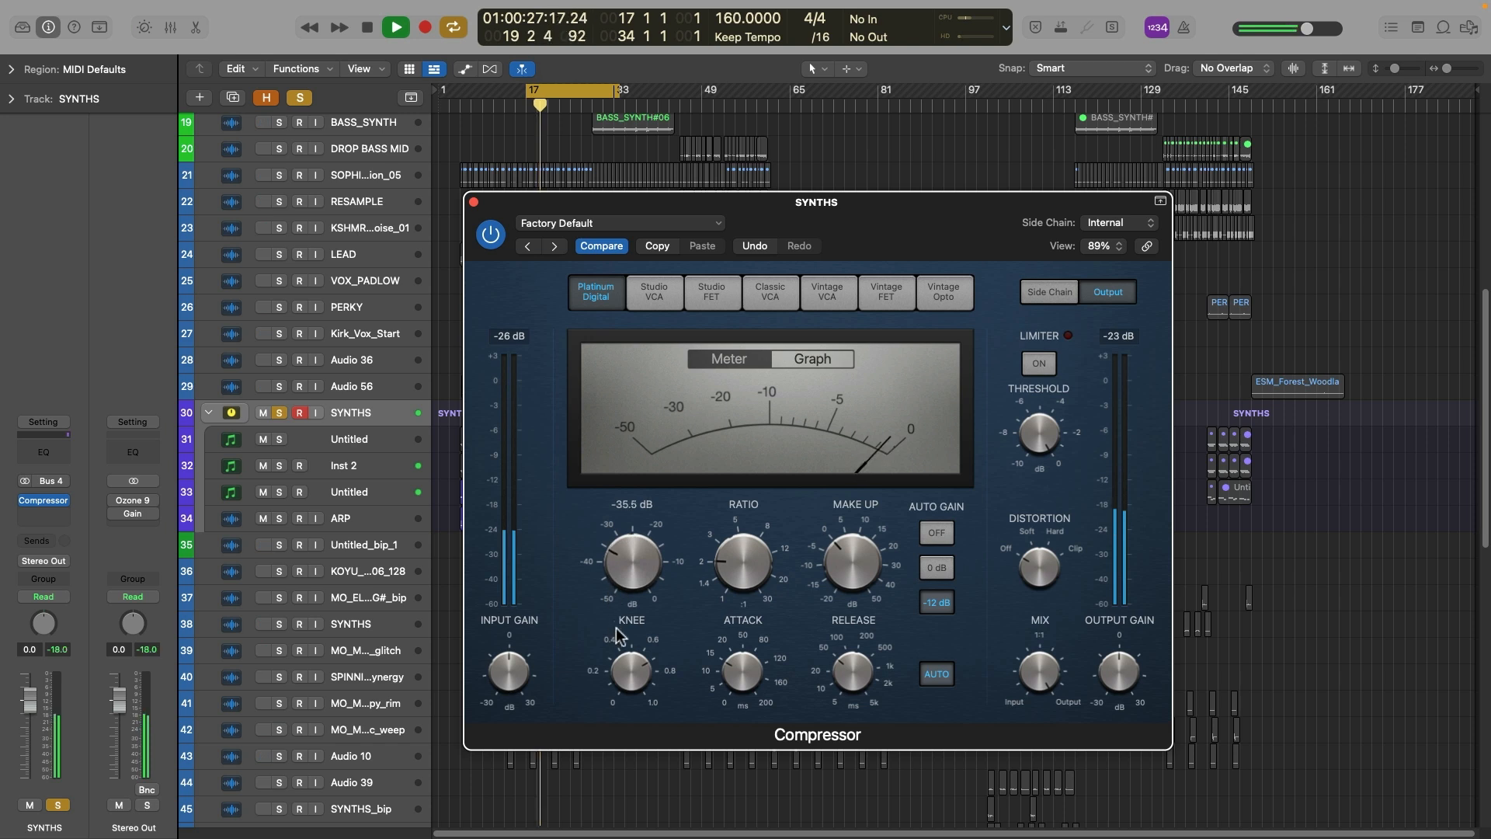
Step: Adjust the Compressor's ratio and attack, set its release to about 57 ms, and stop playback
{"action": "left_click_drag", "start_coordinate": [740, 581], "coordinate": [737, 563]}
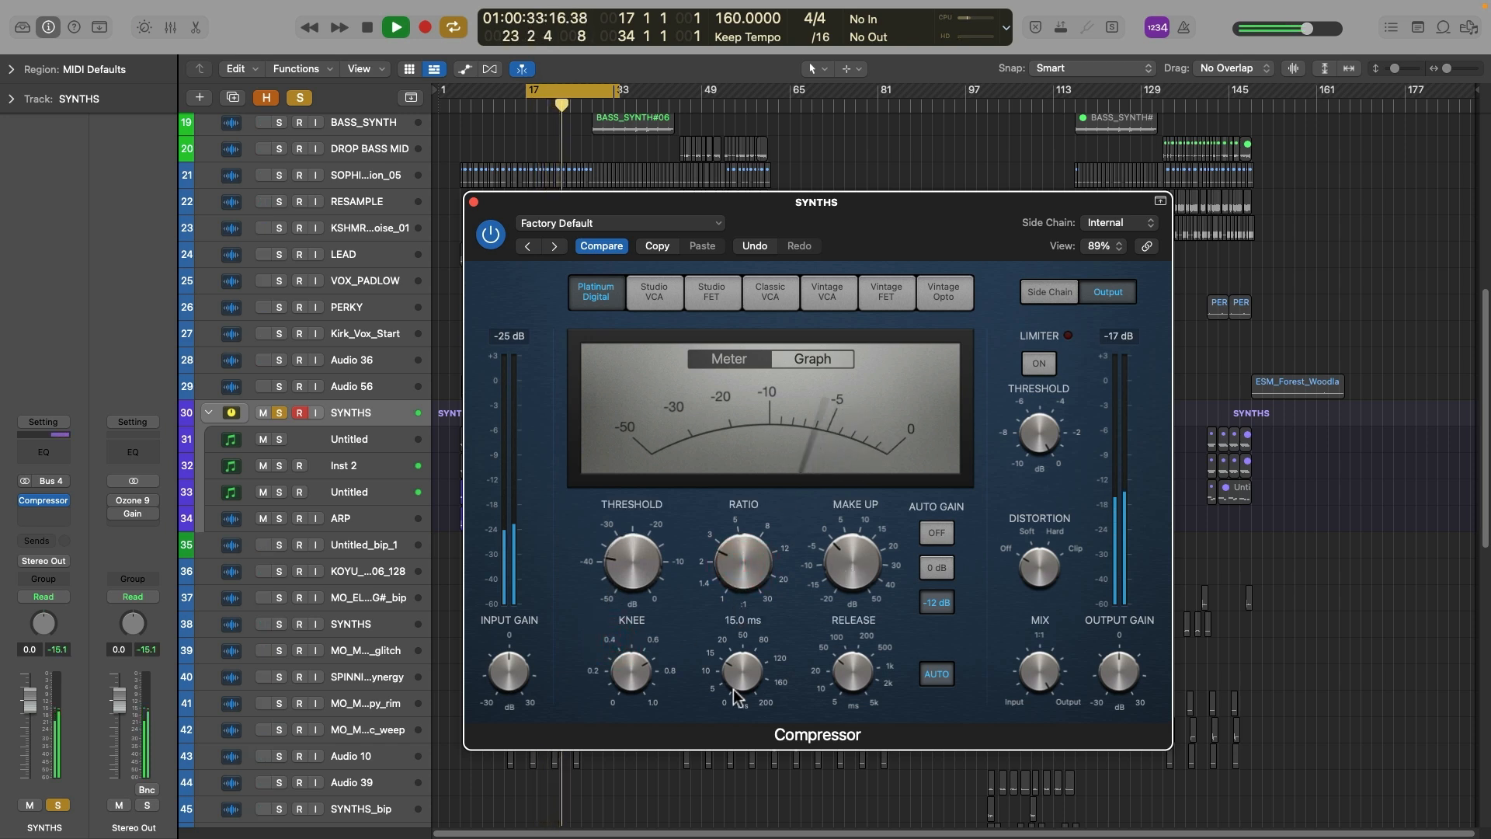
{"action": "left_click_drag", "start_coordinate": [736, 679], "coordinate": [735, 692]}
{"action": "mouse_move", "coordinate": [849, 672]}
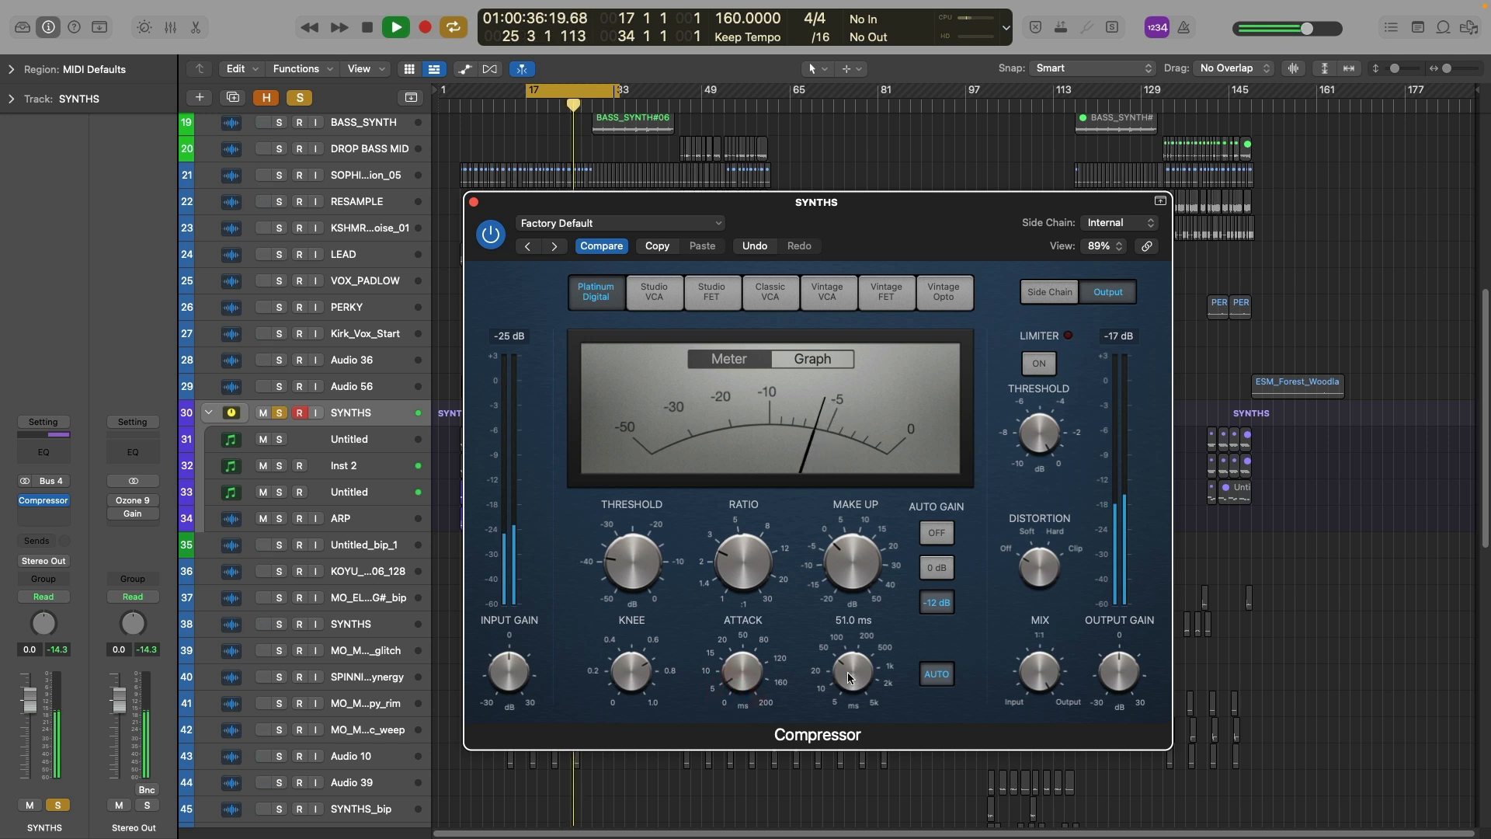
{"action": "key", "text": "space"}
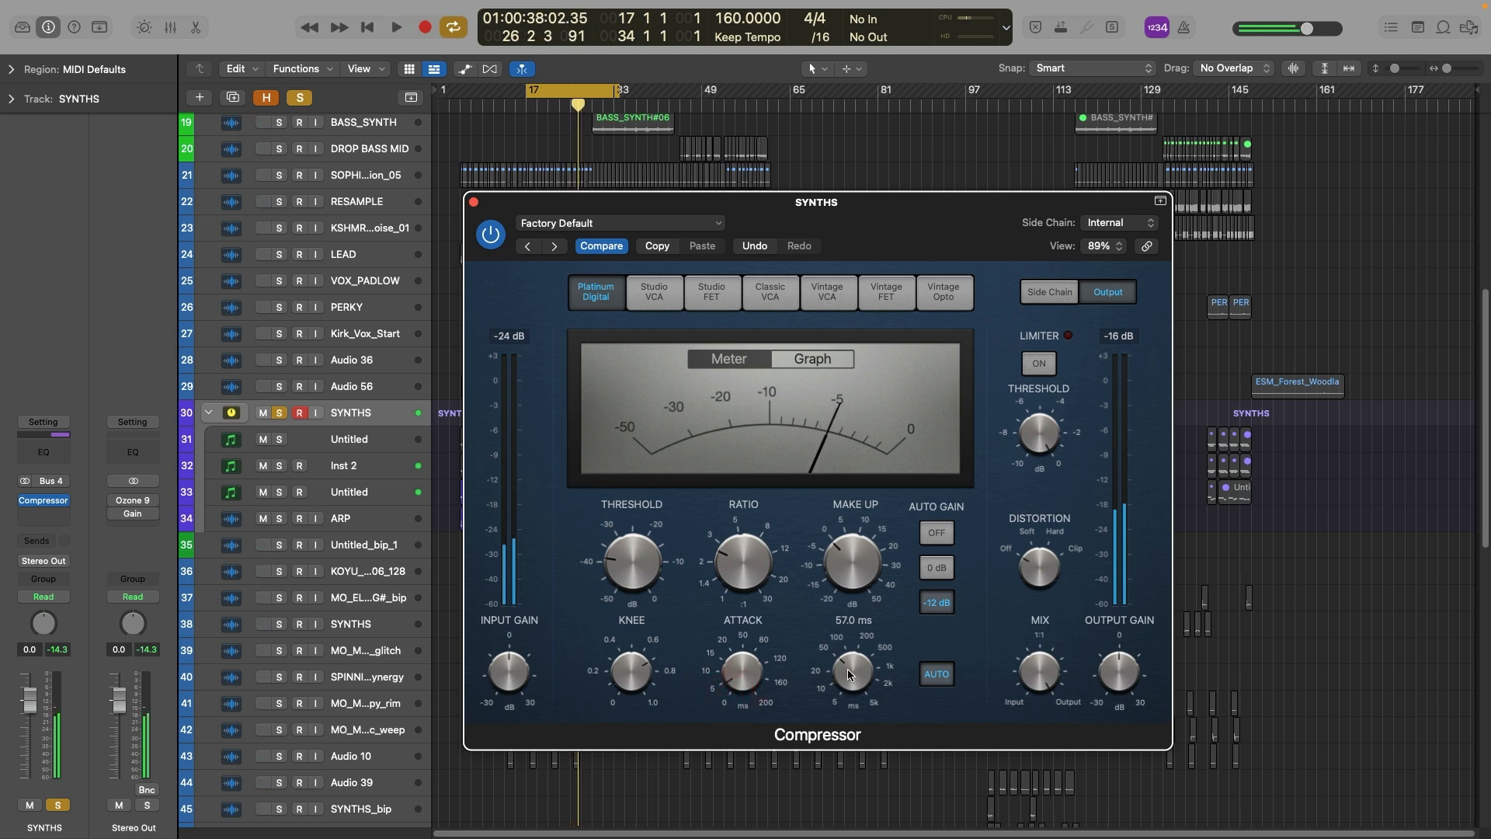
Step: Turn off the Compressor's auto gain on SYNTHS and play the section to hear the change
{"action": "left_click", "coordinate": [940, 603]}
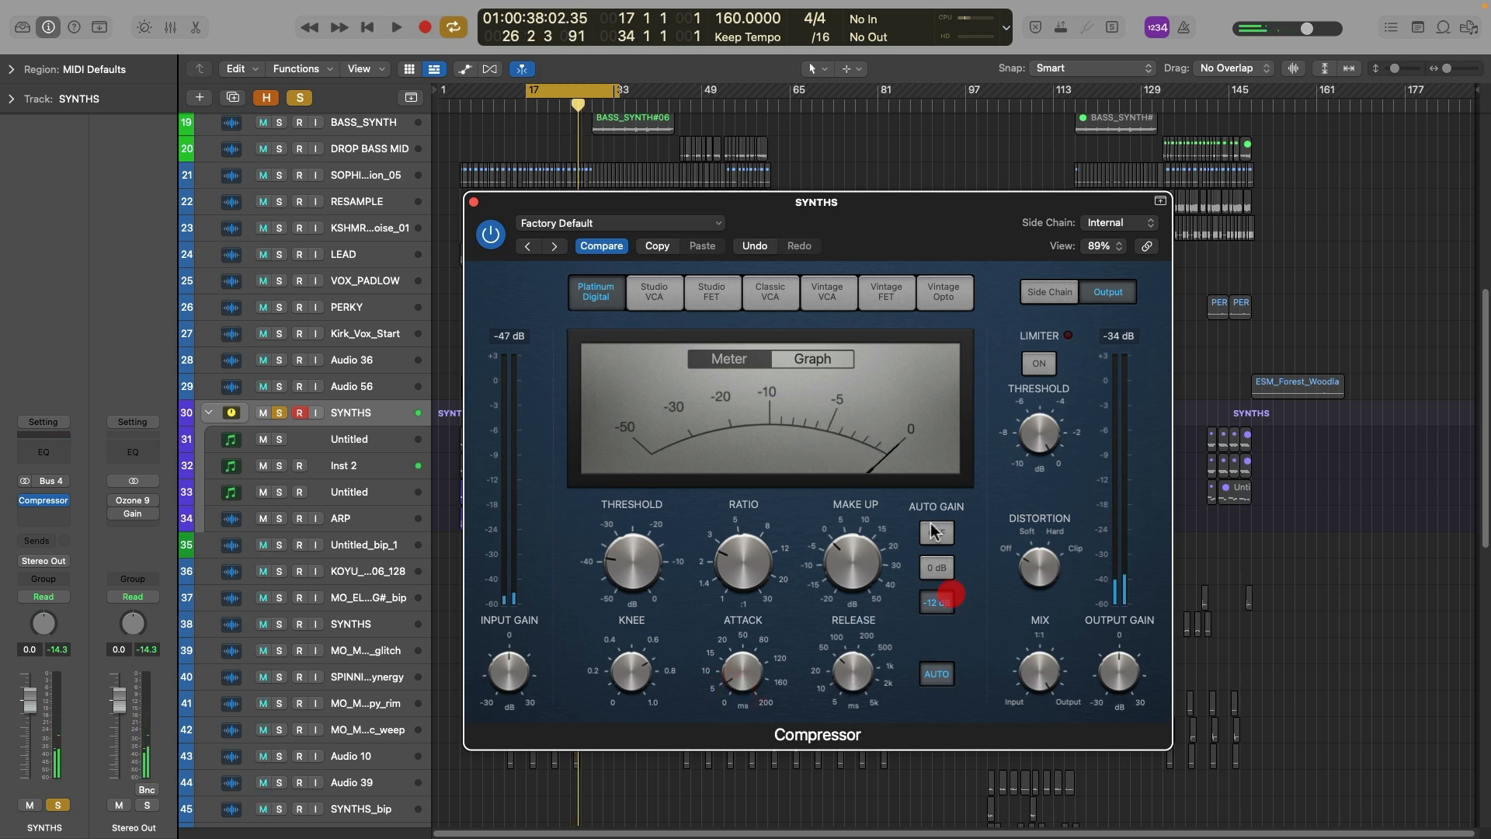
{"action": "left_click", "coordinate": [935, 673]}
{"action": "key", "text": "space"}
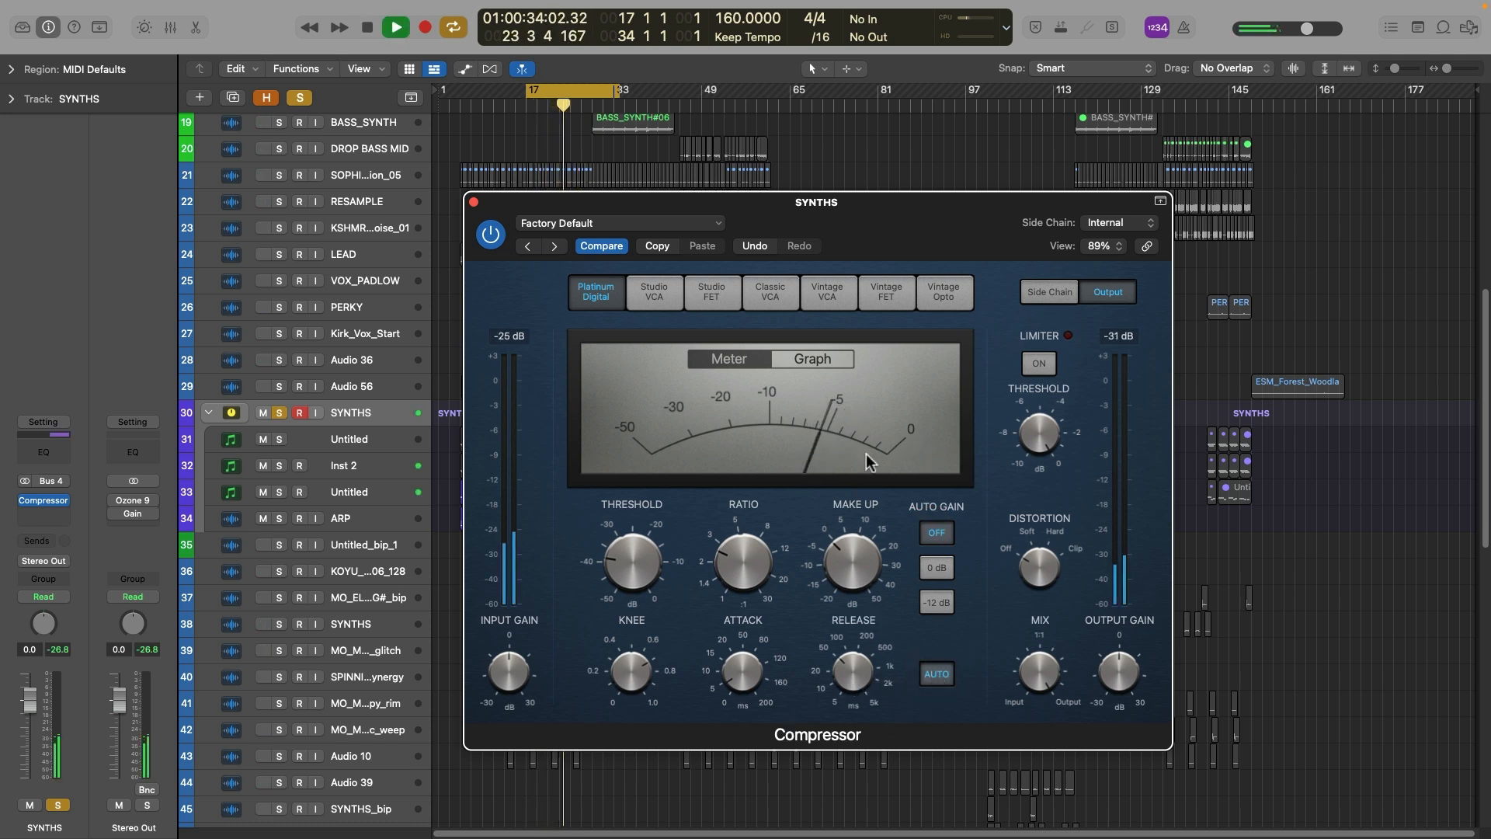
{"action": "key", "text": "space"}
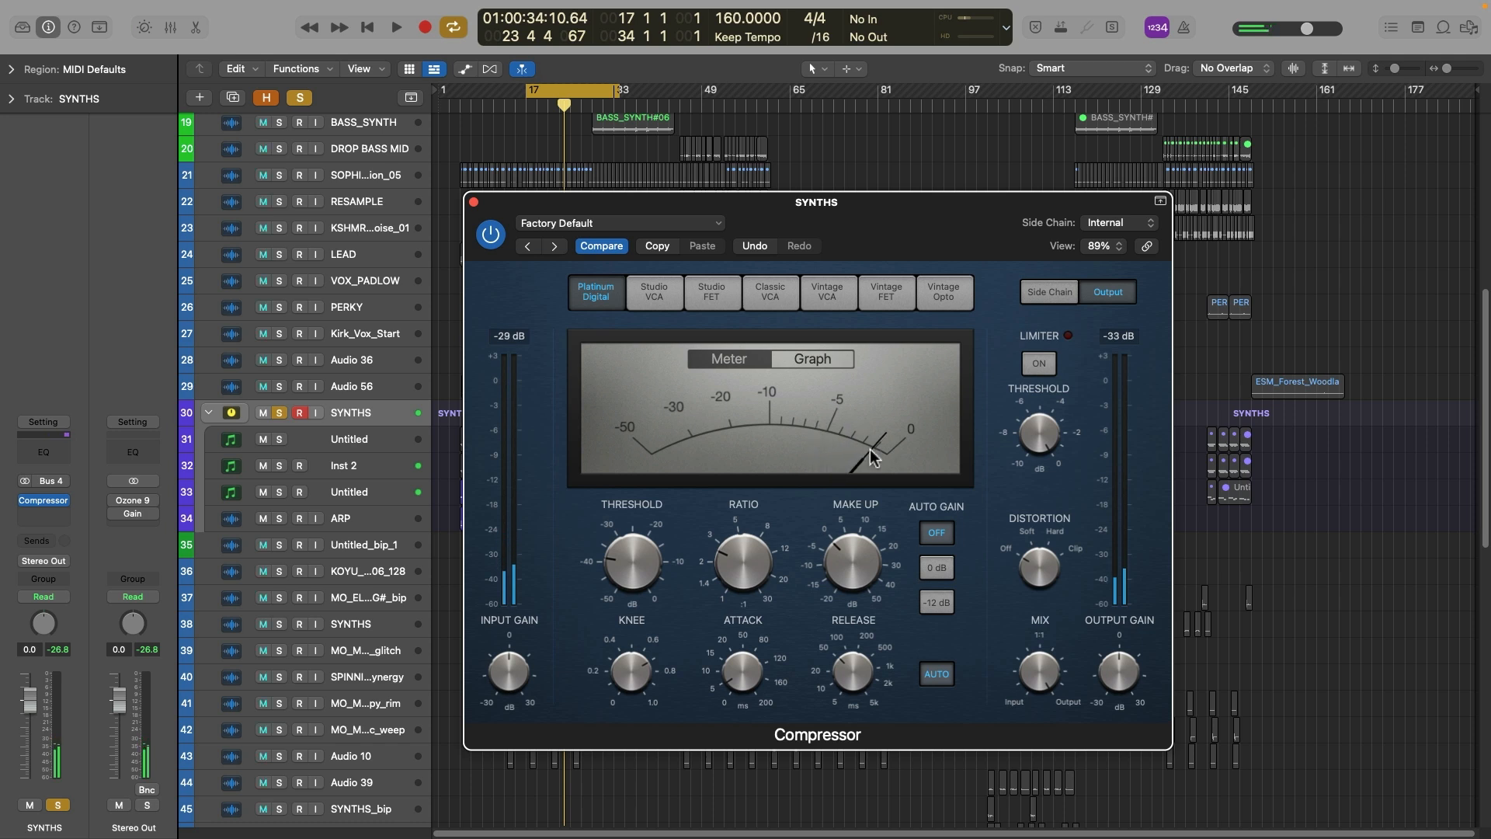
Step: Set the Compressor's make-up gain to 5.5 dB and play the soloed SYNTHS to check the level
{"action": "mouse_move", "coordinate": [842, 530]}
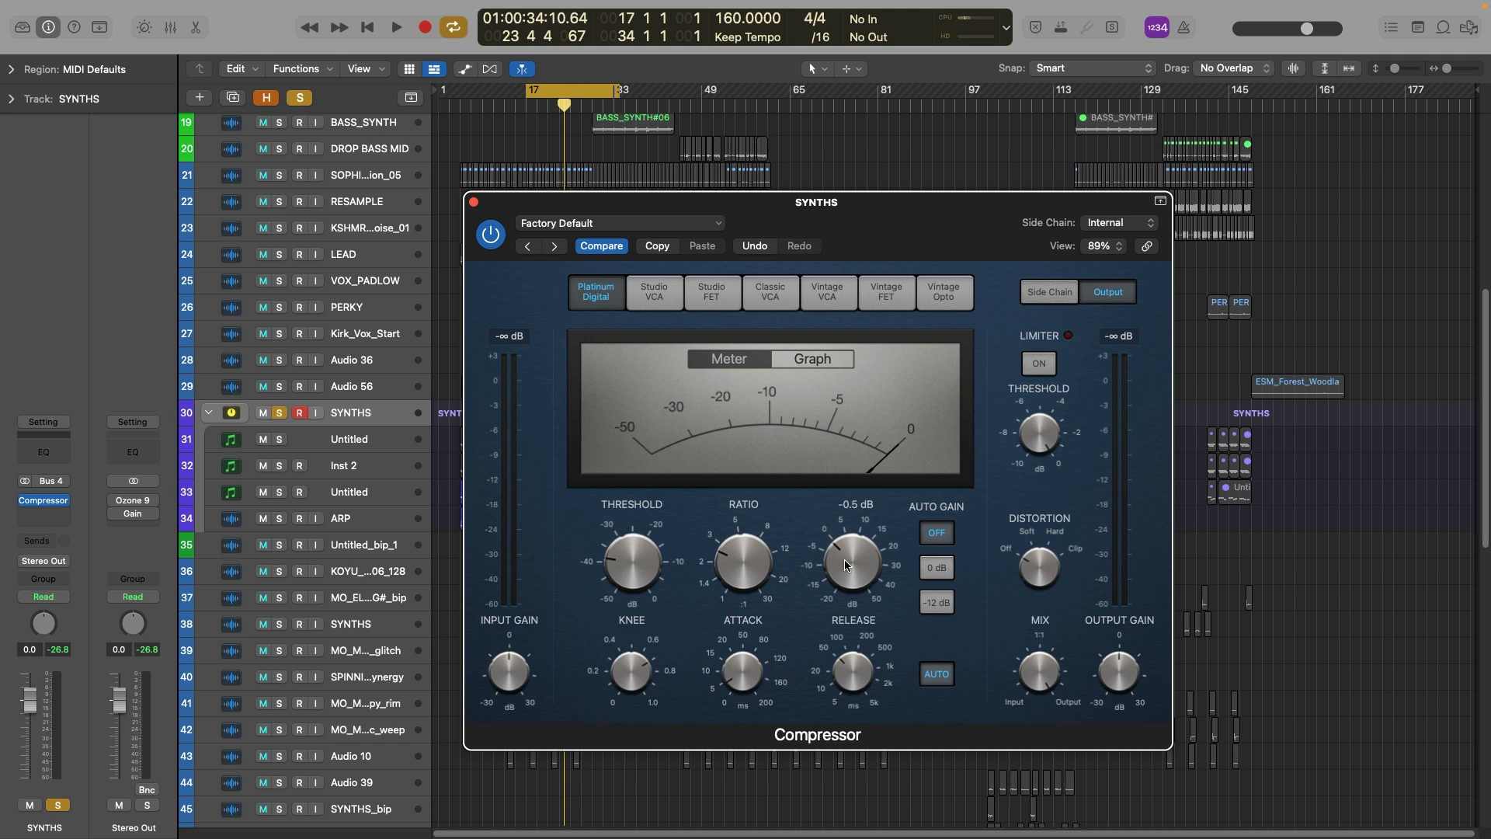
{"action": "left_click_drag", "start_coordinate": [852, 557], "coordinate": [855, 554]}
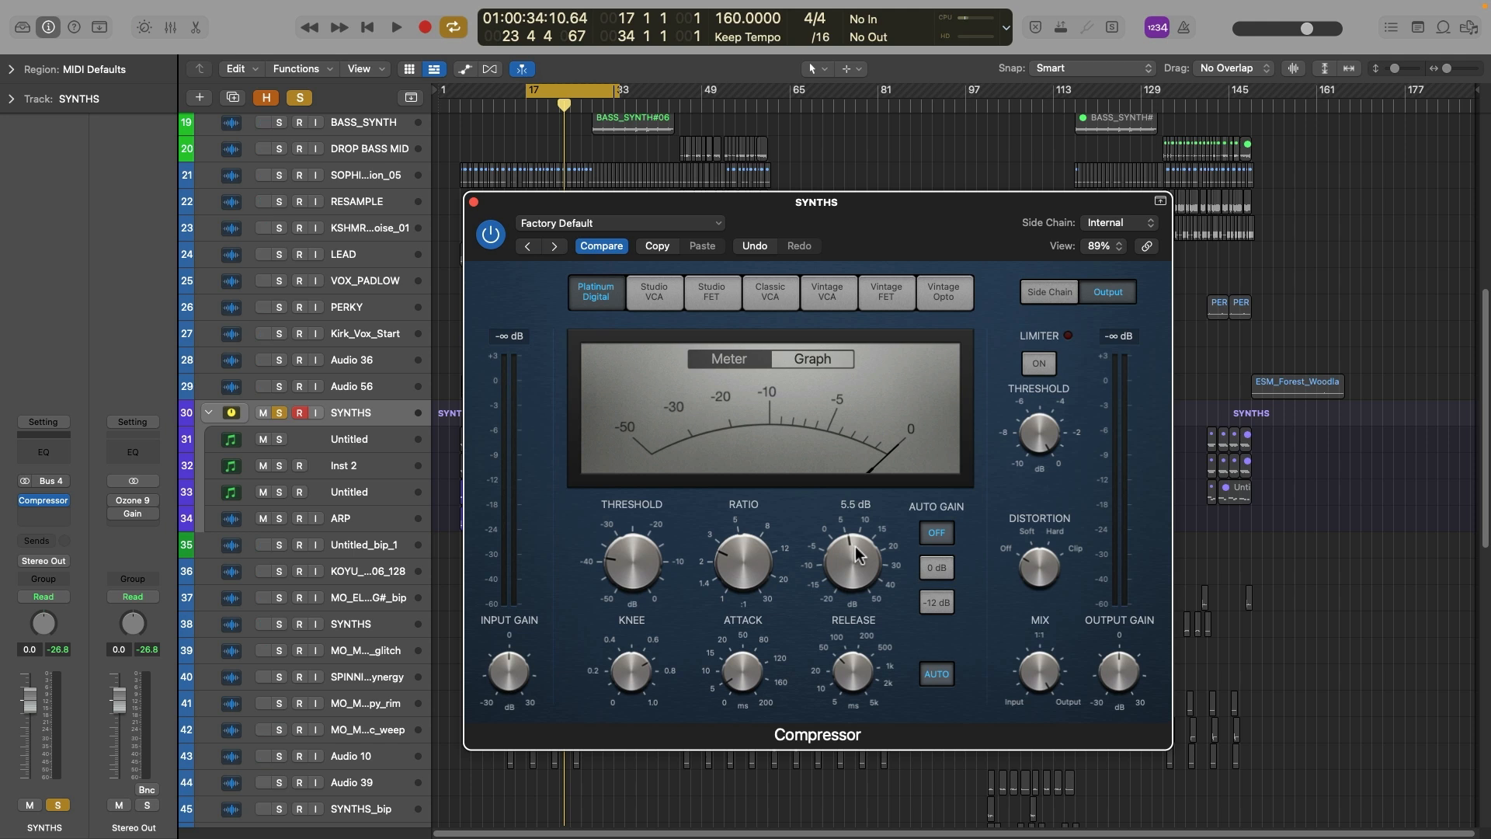
{"action": "key", "text": "space"}
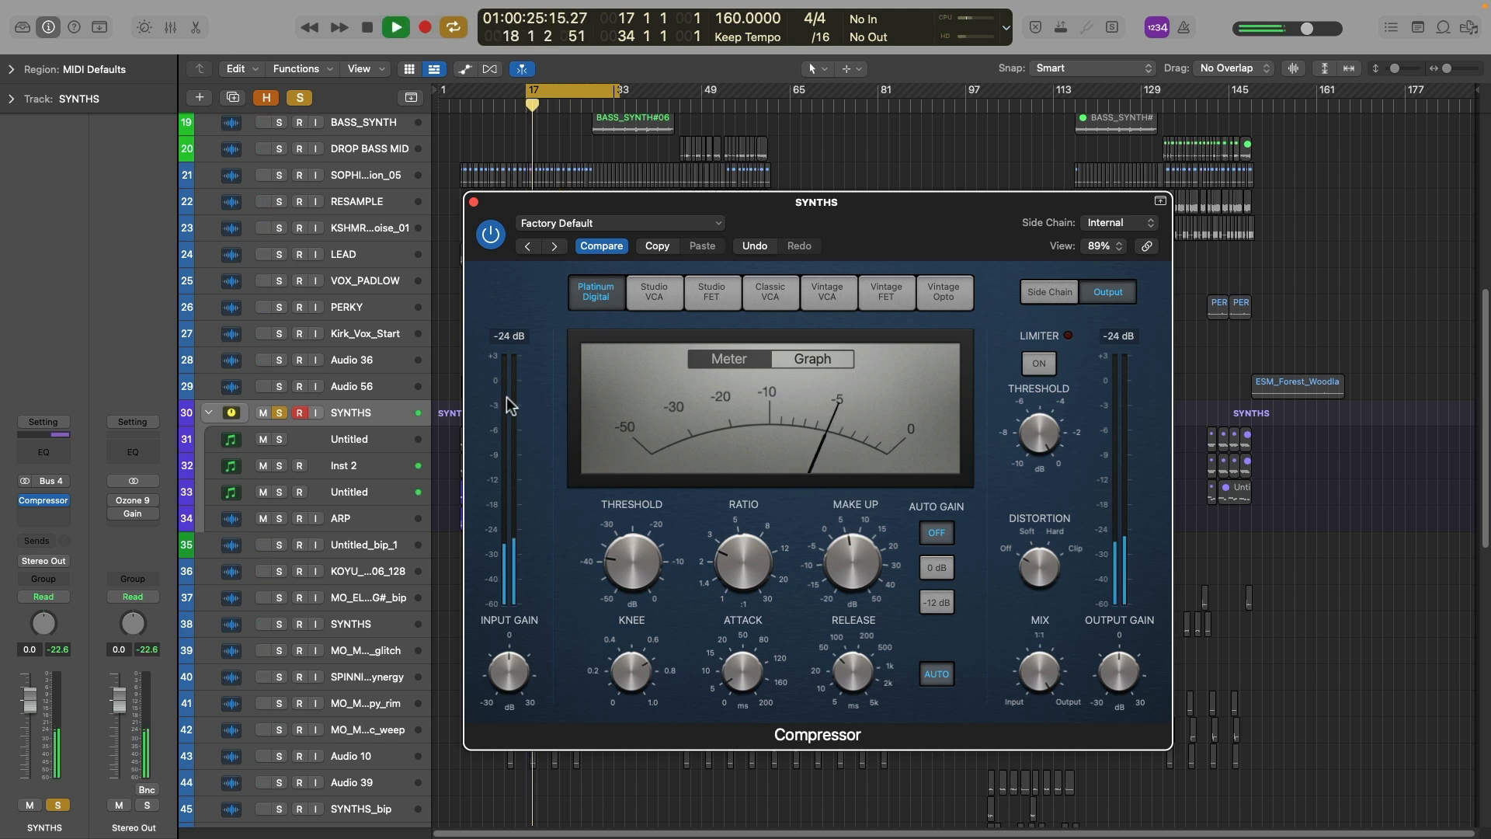
{"action": "key", "text": "space"}
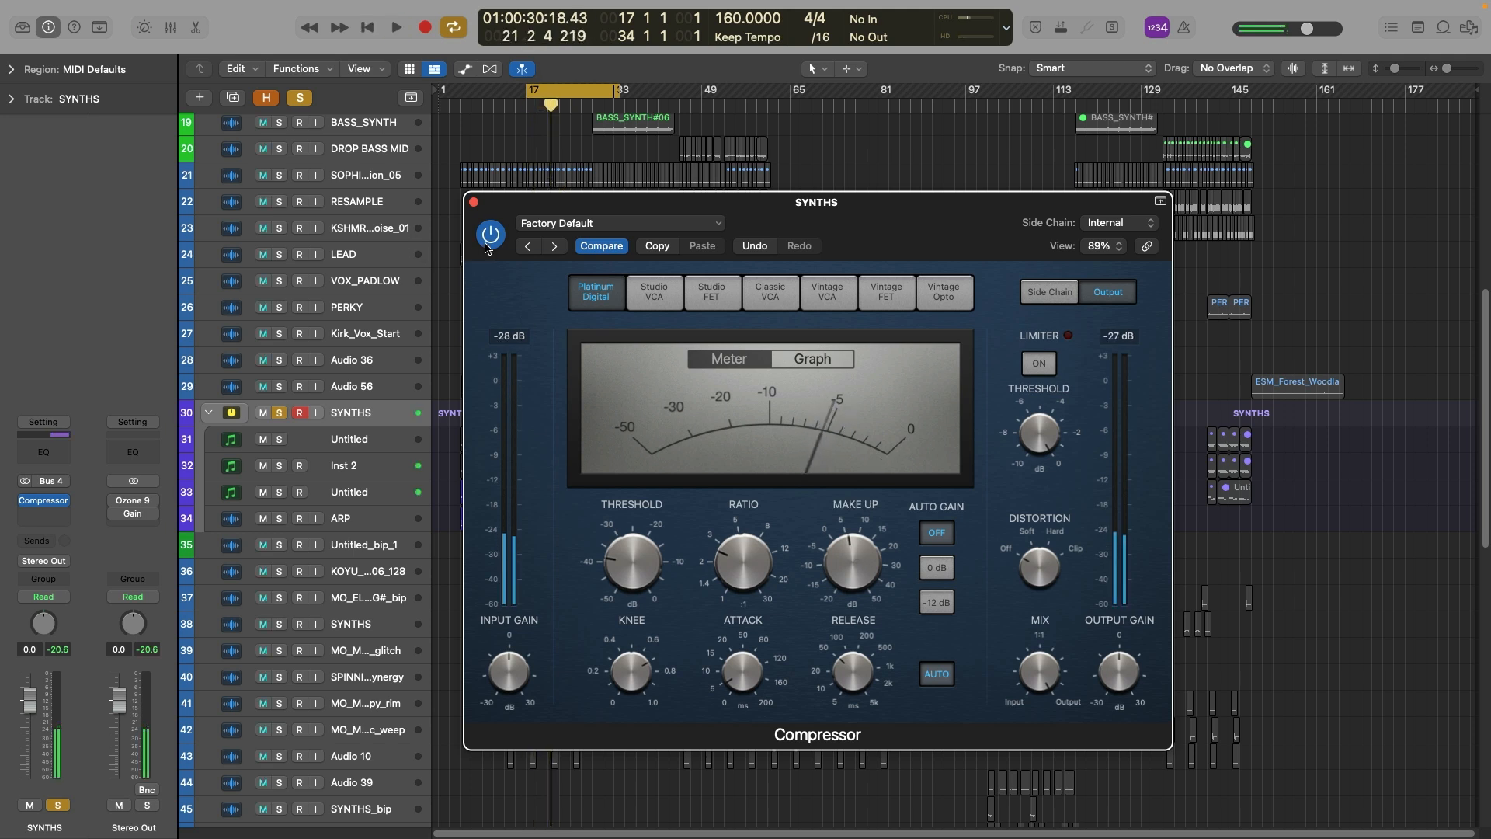
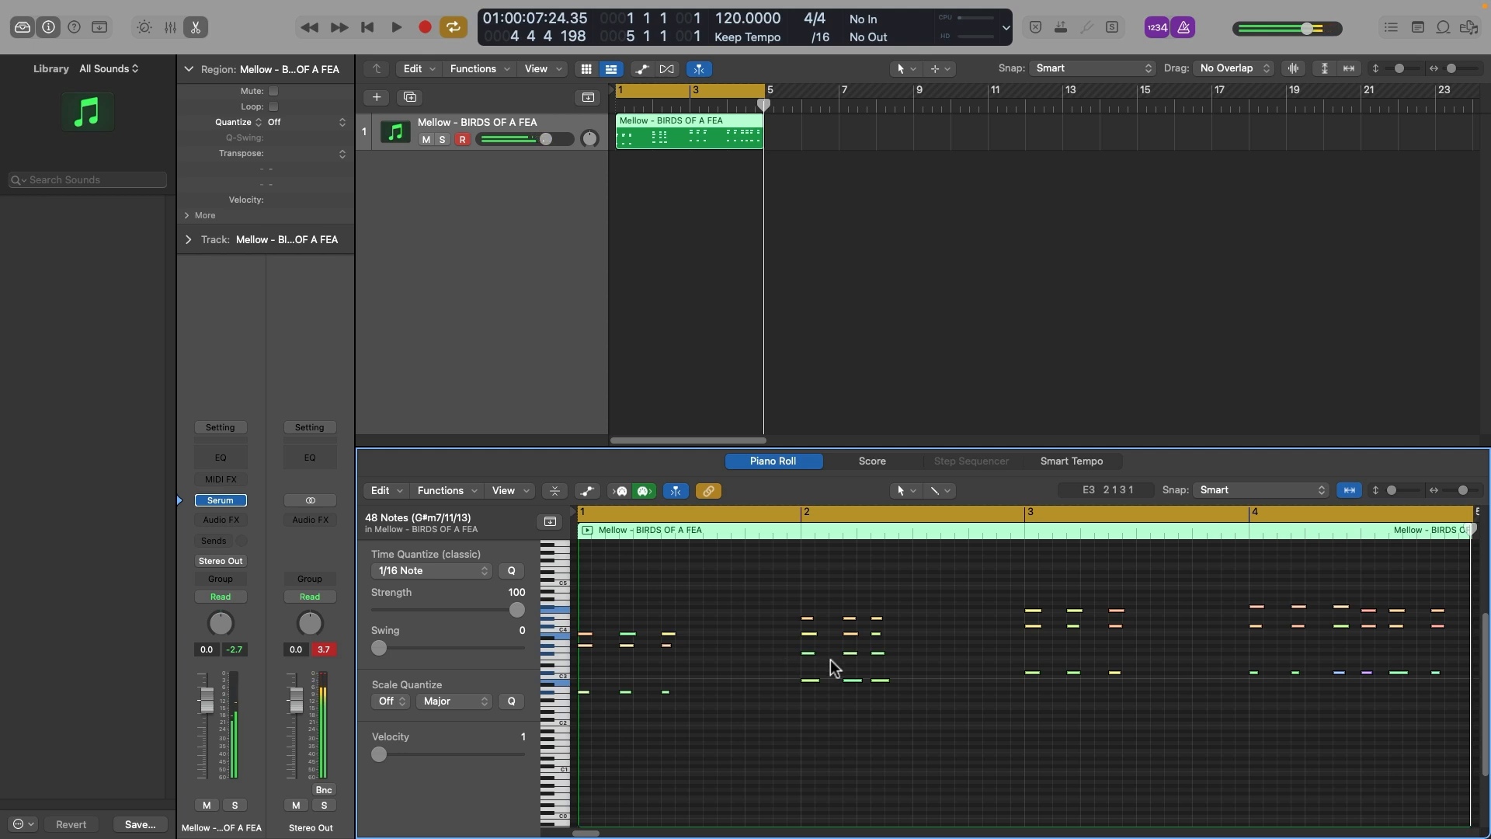
Step: In the piano roll of the Mellow region, select the last chord of bar 2, set Time Quantize to 1/16 Swing B, and clear the selection
{"action": "left_click", "coordinate": [885, 600]}
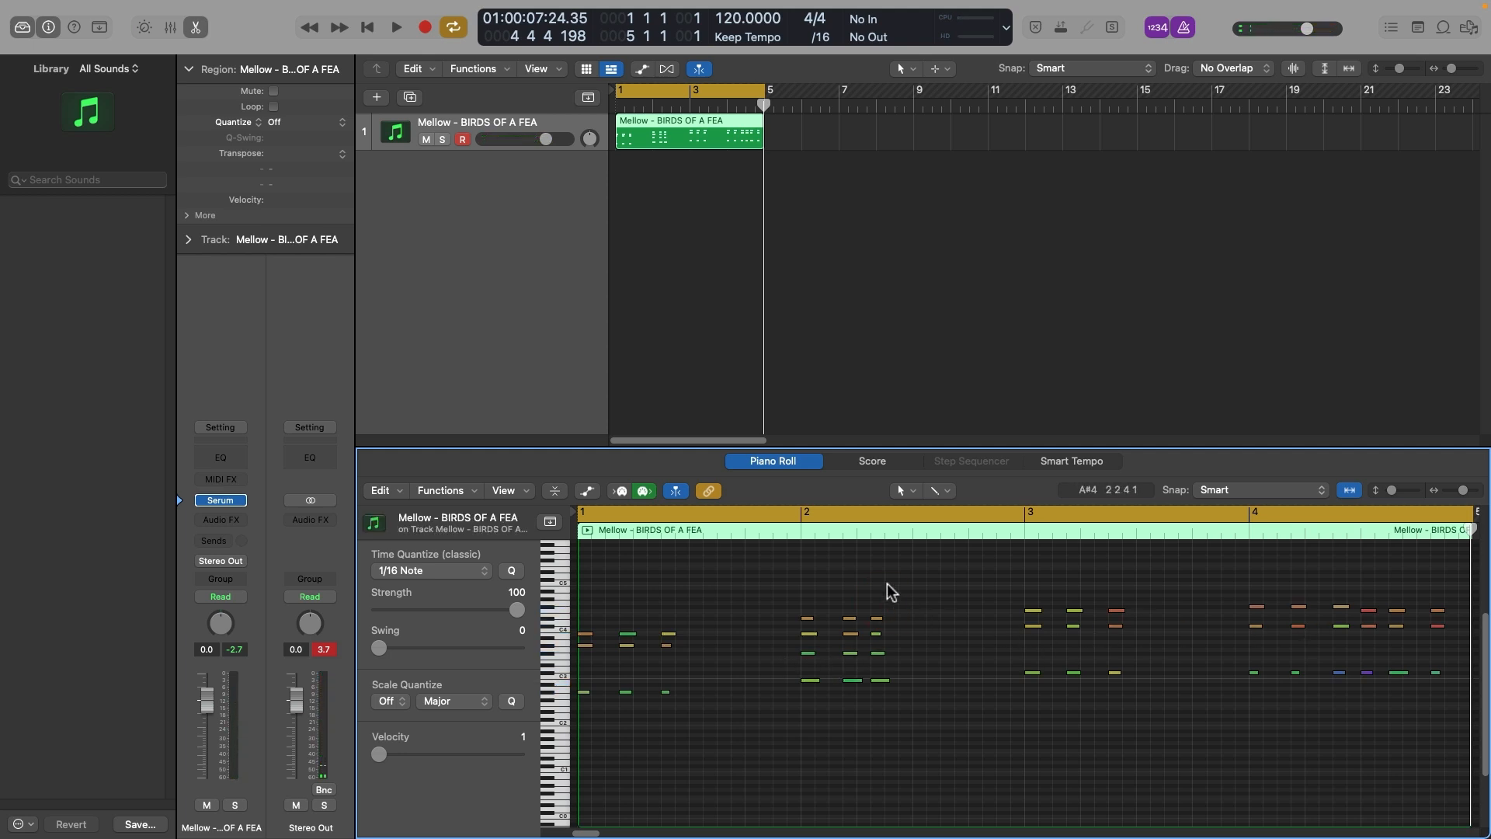
{"action": "left_click_drag", "start_coordinate": [873, 584], "coordinate": [901, 682]}
{"action": "key", "text": "space"}
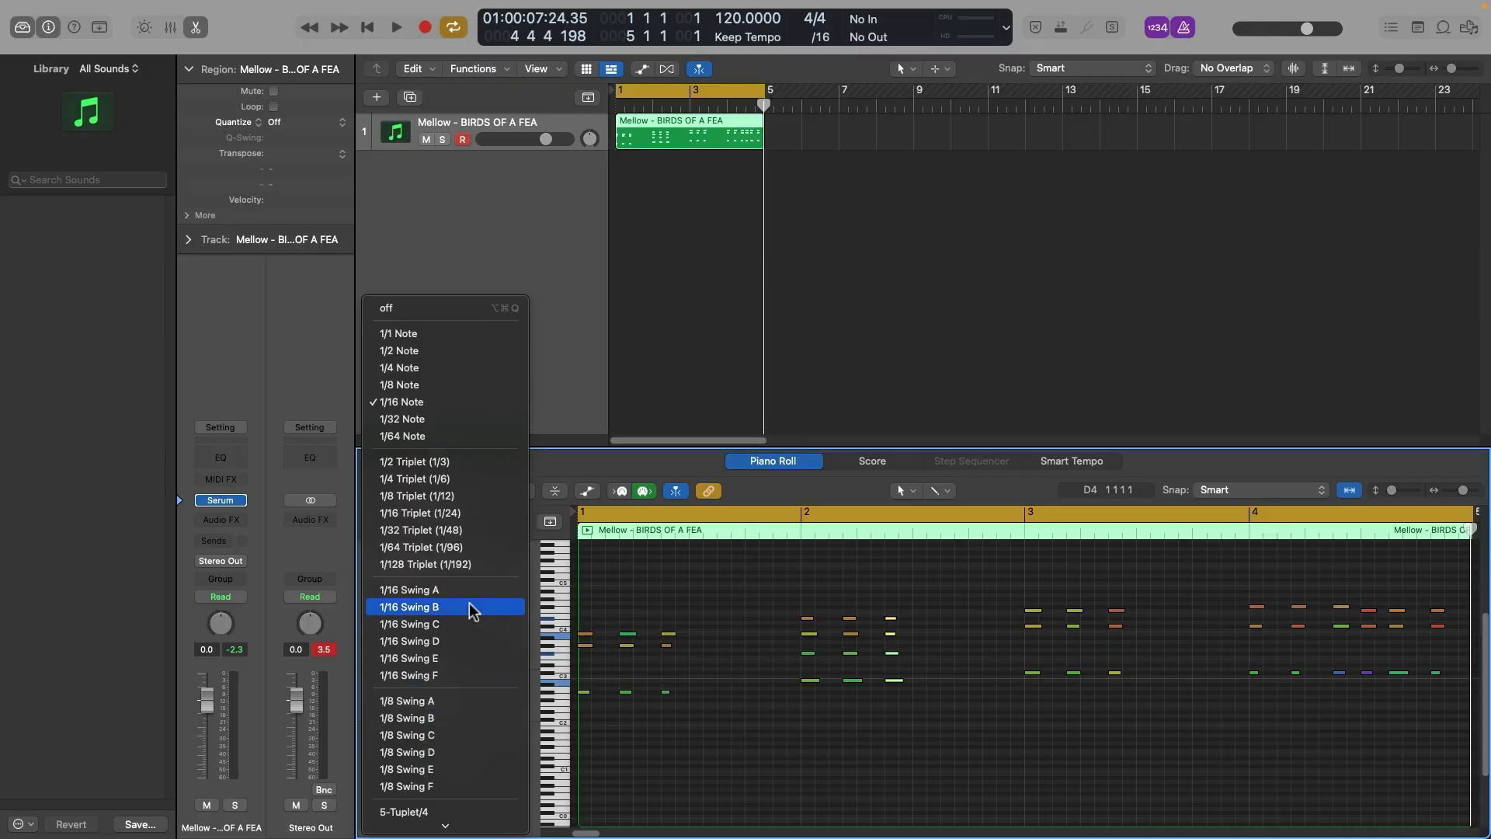
{"action": "left_click", "coordinate": [469, 615]}
{"action": "left_click", "coordinate": [632, 753]}
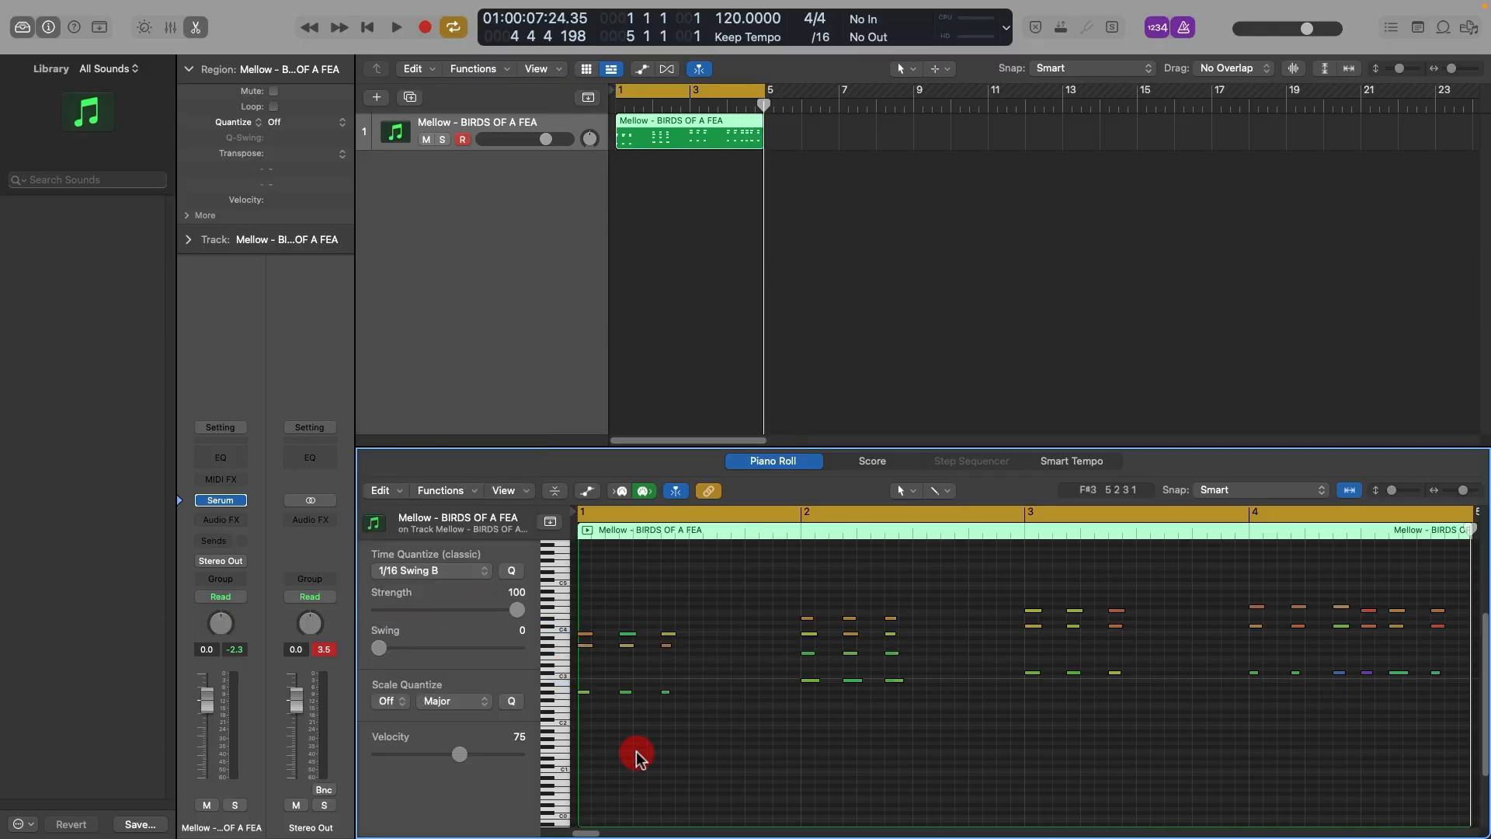
Step: Select all the notes of the Mellow region in the piano roll and play the region
{"action": "key", "text": "super+a"}
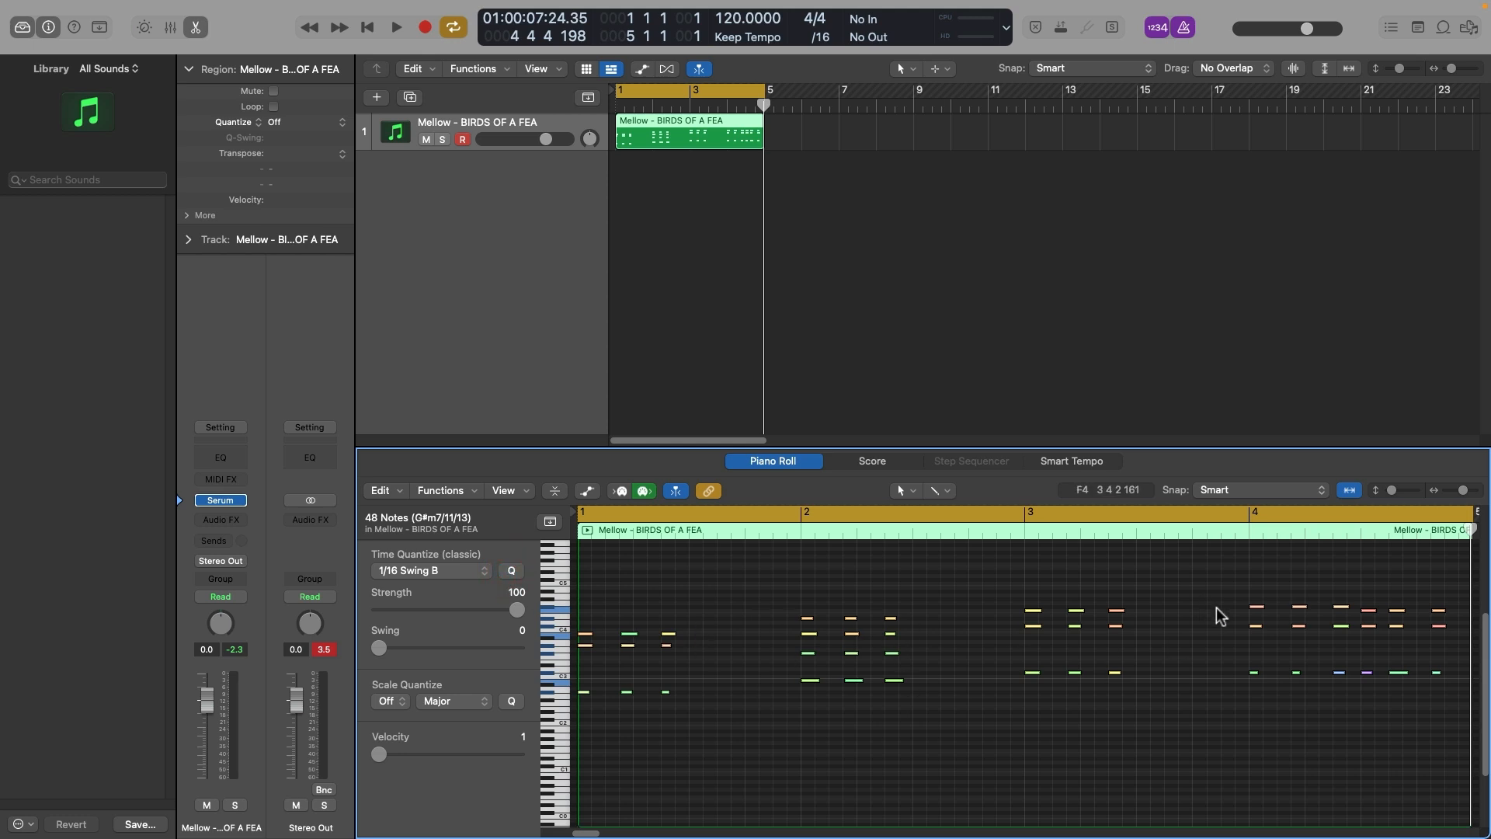
{"action": "key", "text": "space"}
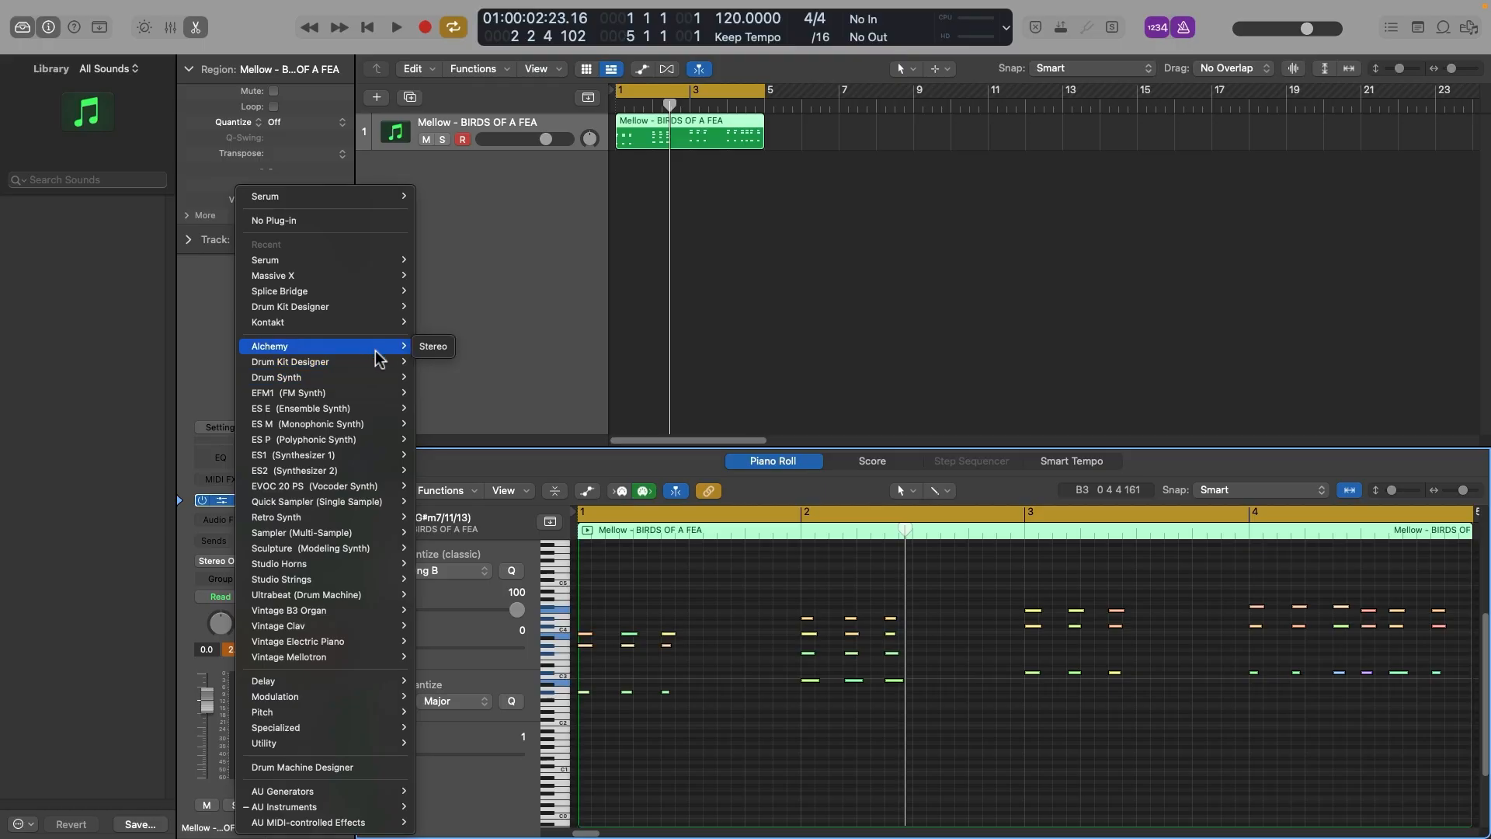
Step: Replace Serum on the track with Retro Synth and play the region through it
{"action": "mouse_move", "coordinate": [379, 366]}
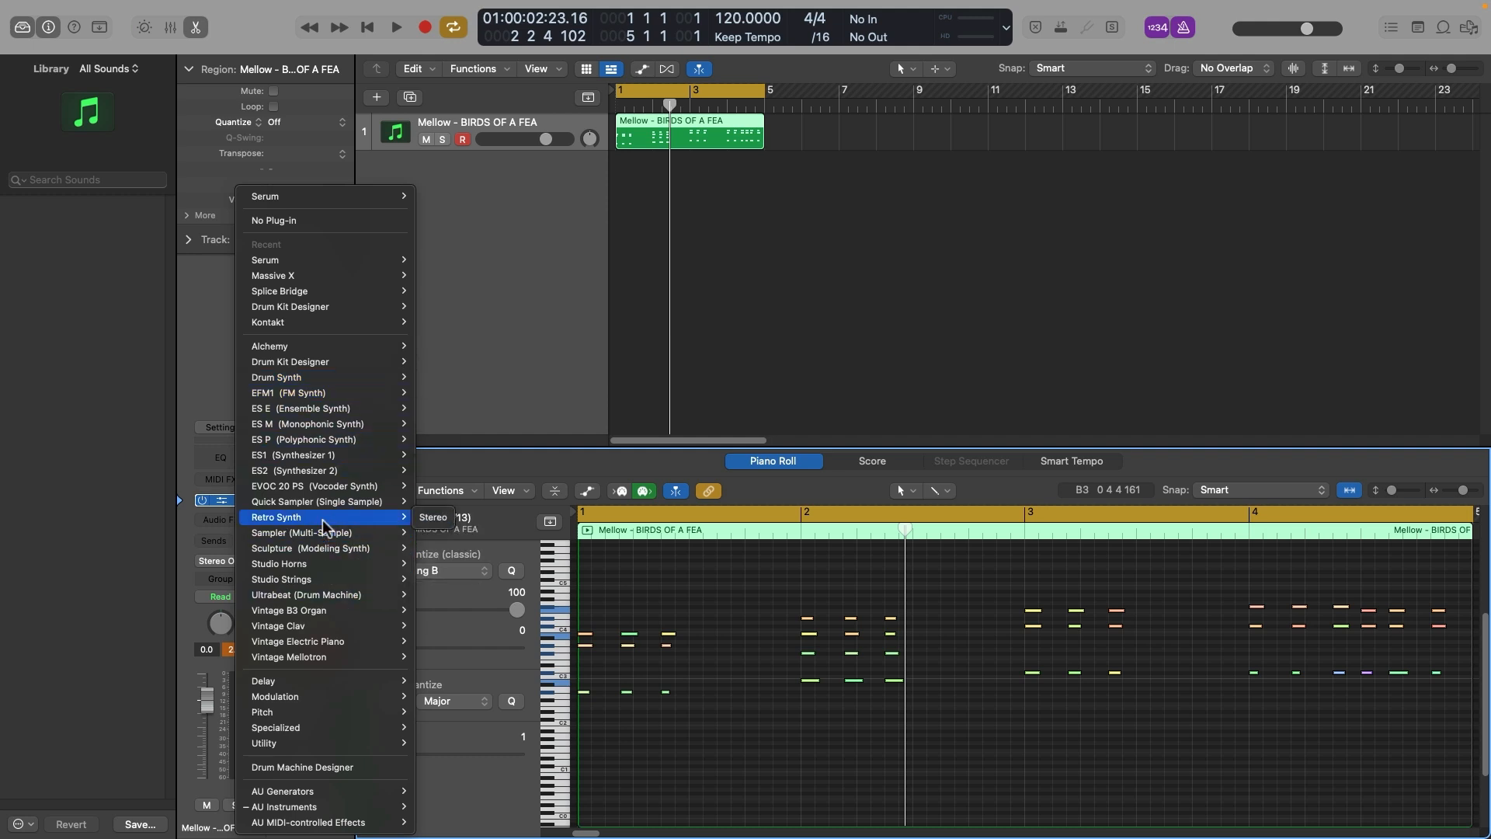
{"action": "left_click", "coordinate": [324, 526]}
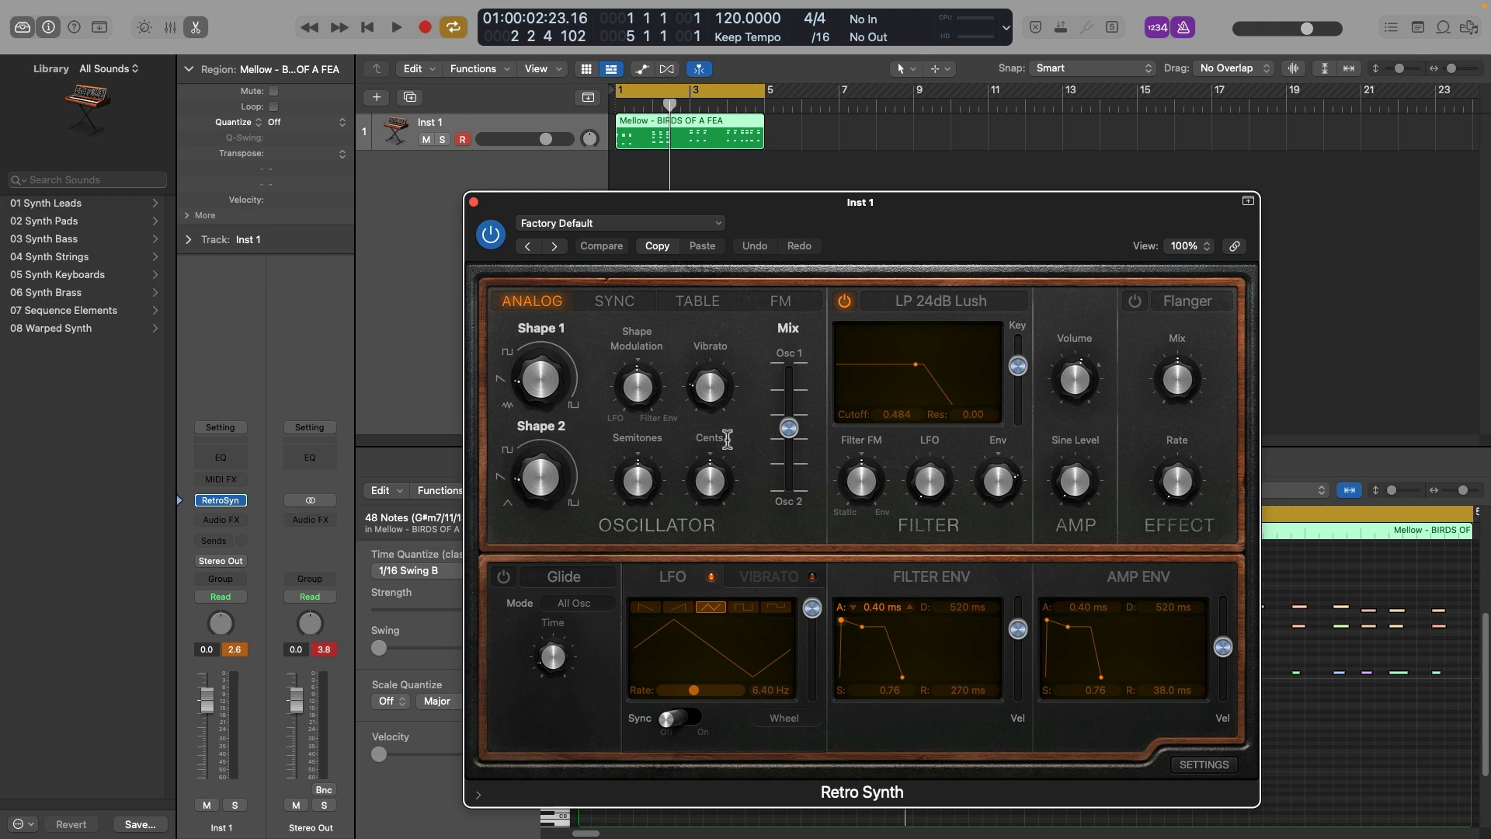
{"action": "key", "text": "space"}
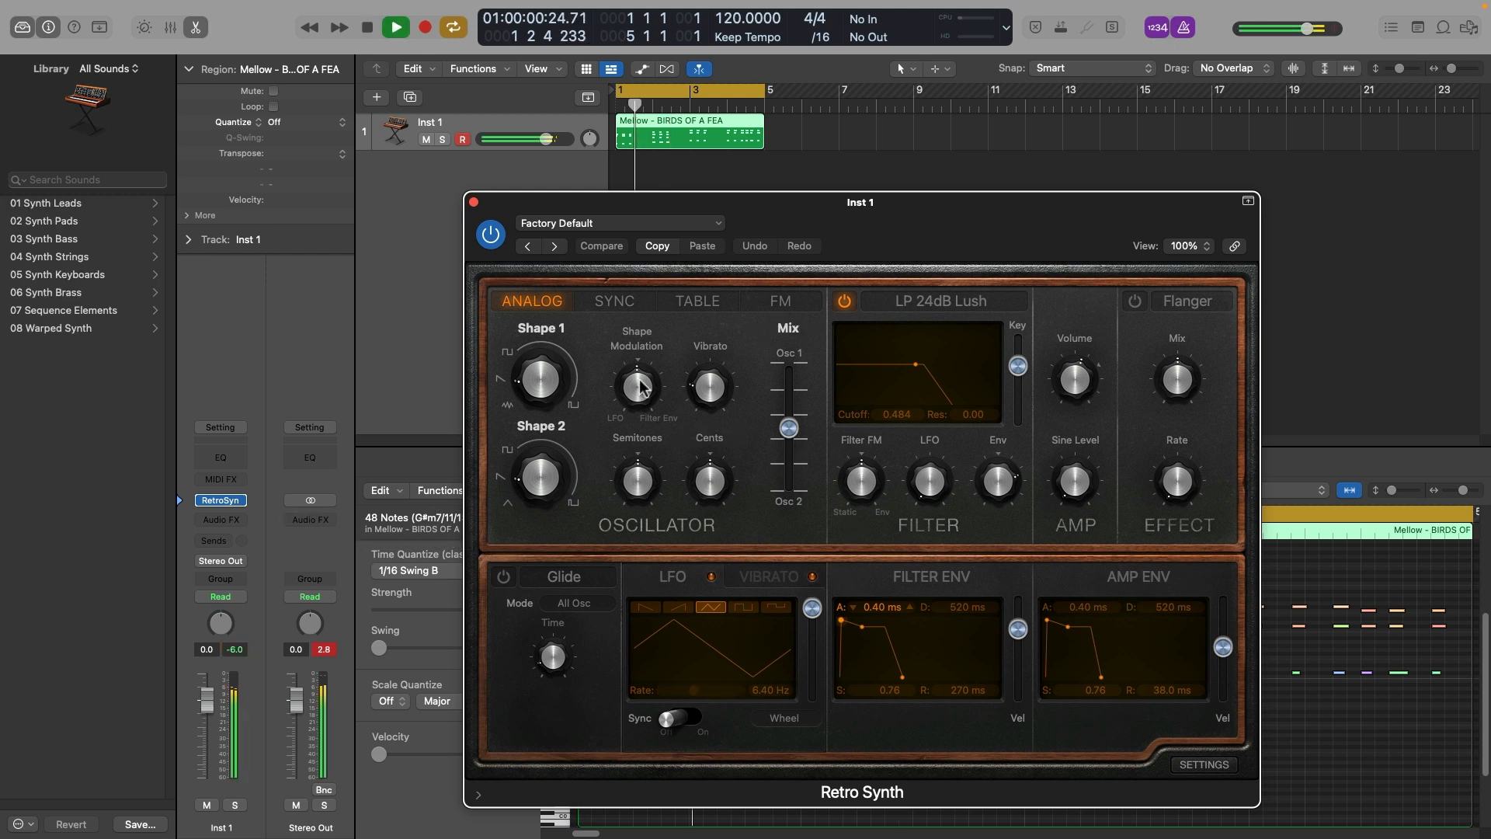
Step: Adjust Retro Synth's Shape 1, set the filter envelope's decay and release to 10 s, enable Flanger and Glide, and play the result
{"action": "left_click_drag", "start_coordinate": [543, 378], "coordinate": [566, 315]}
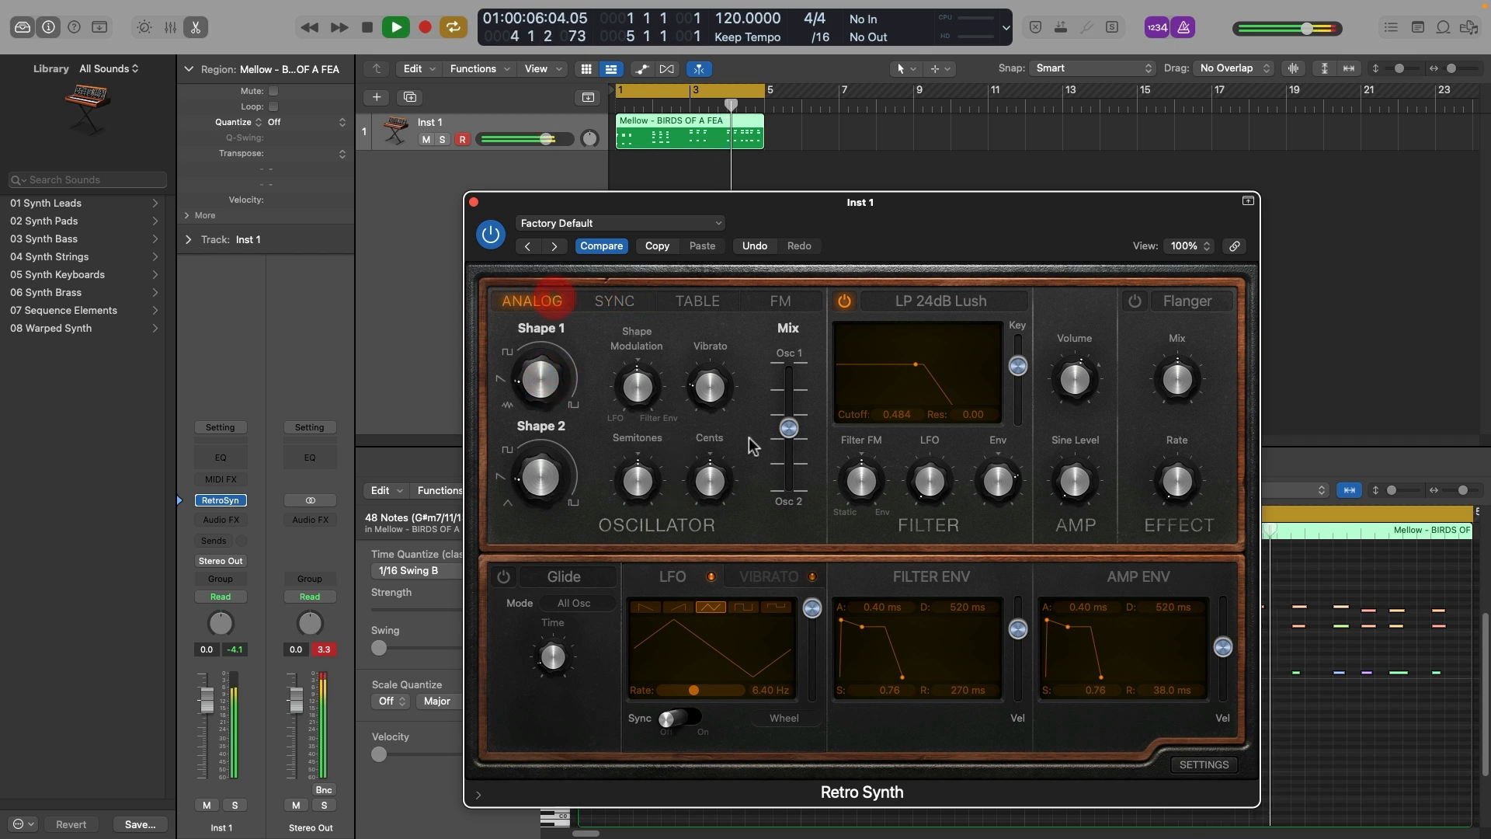
{"action": "key", "text": "space"}
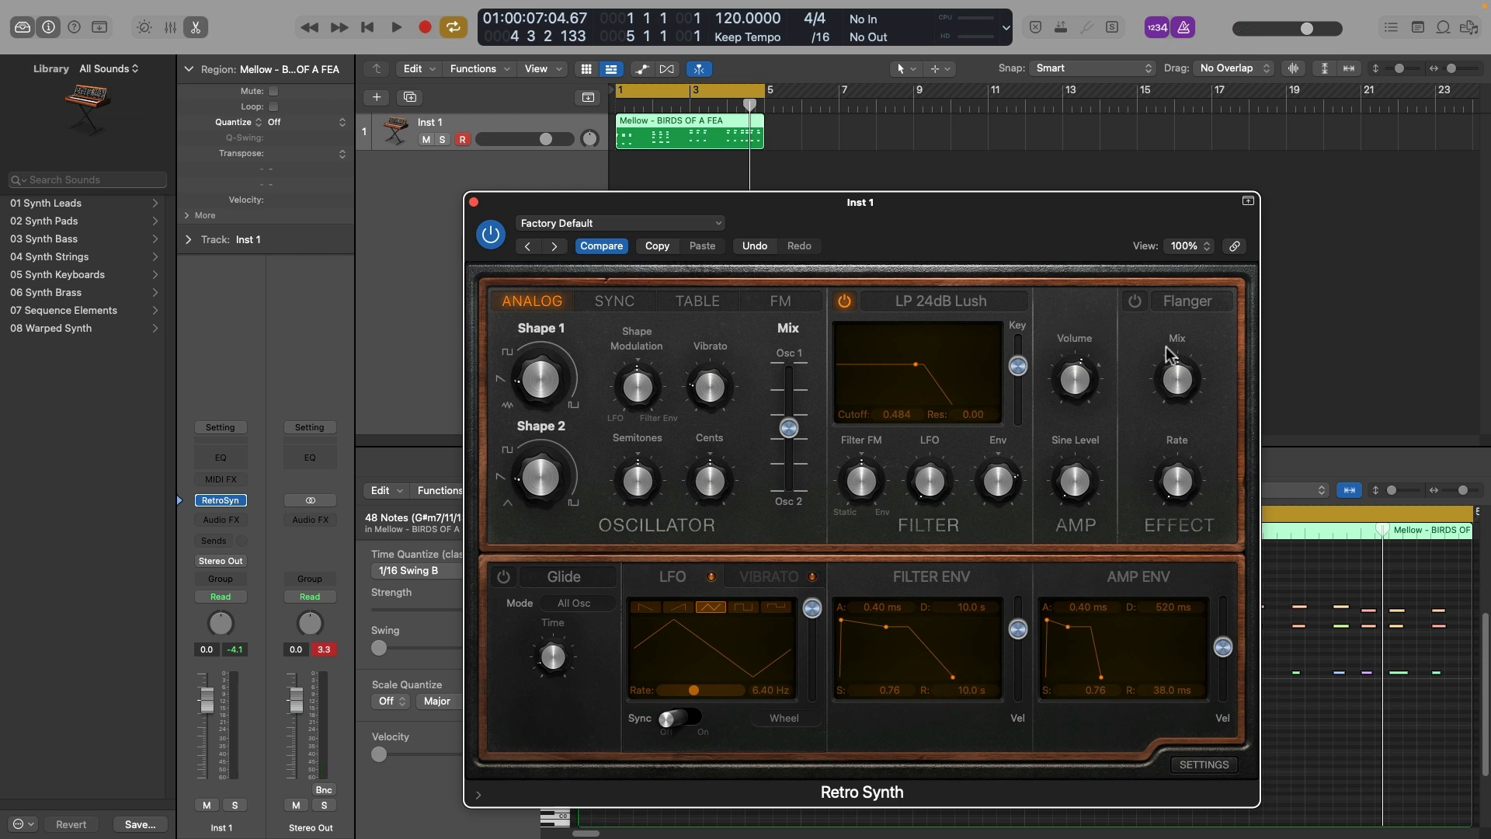
{"action": "left_click", "coordinate": [1135, 301]}
{"action": "key", "text": "space"}
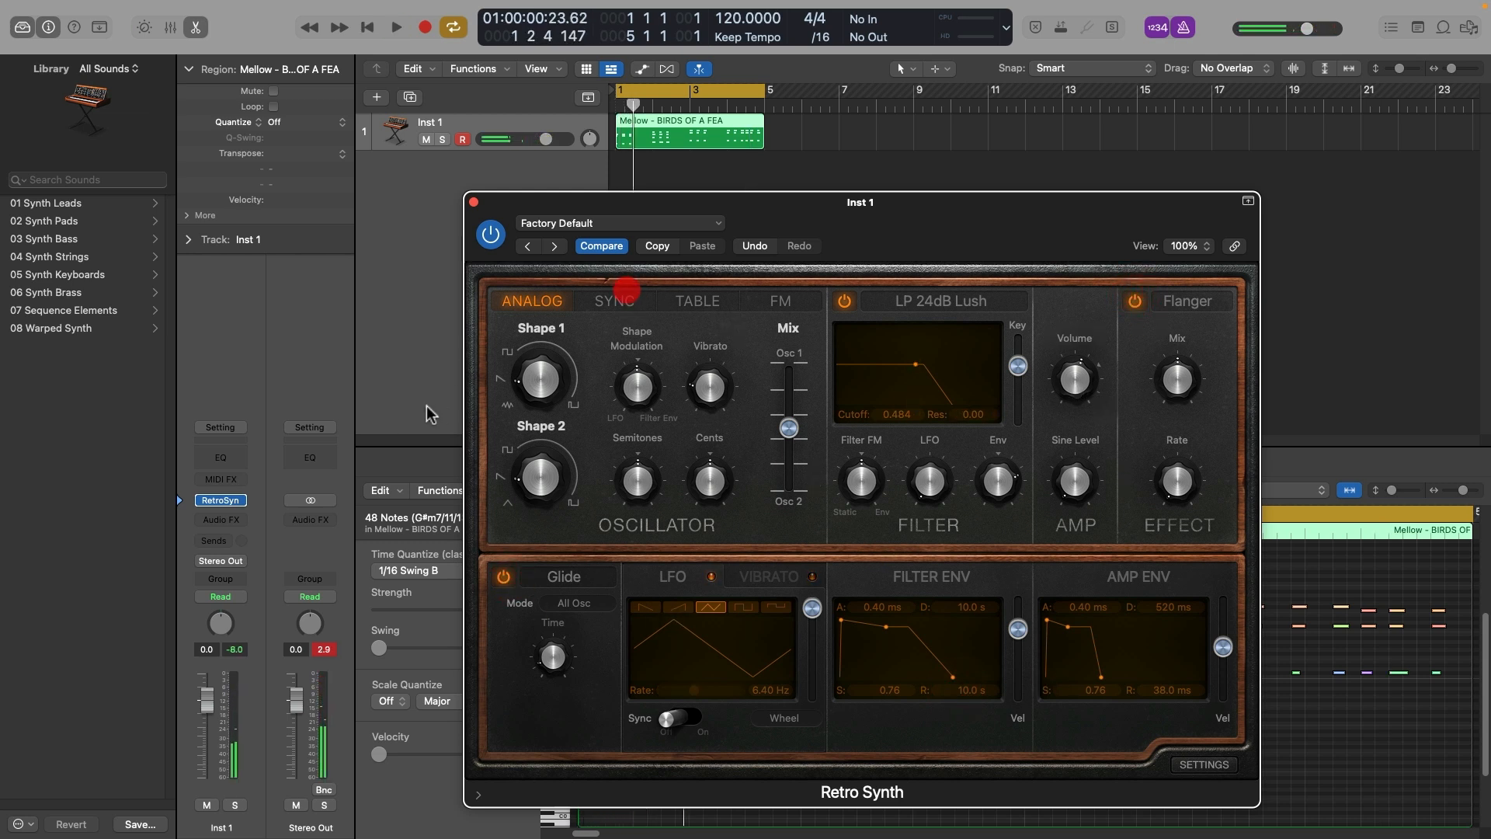
Step: Load Retro Synth's Calming Bells preset from the Synth Keyboards category and listen to the region with it
{"action": "left_click", "coordinate": [617, 225]}
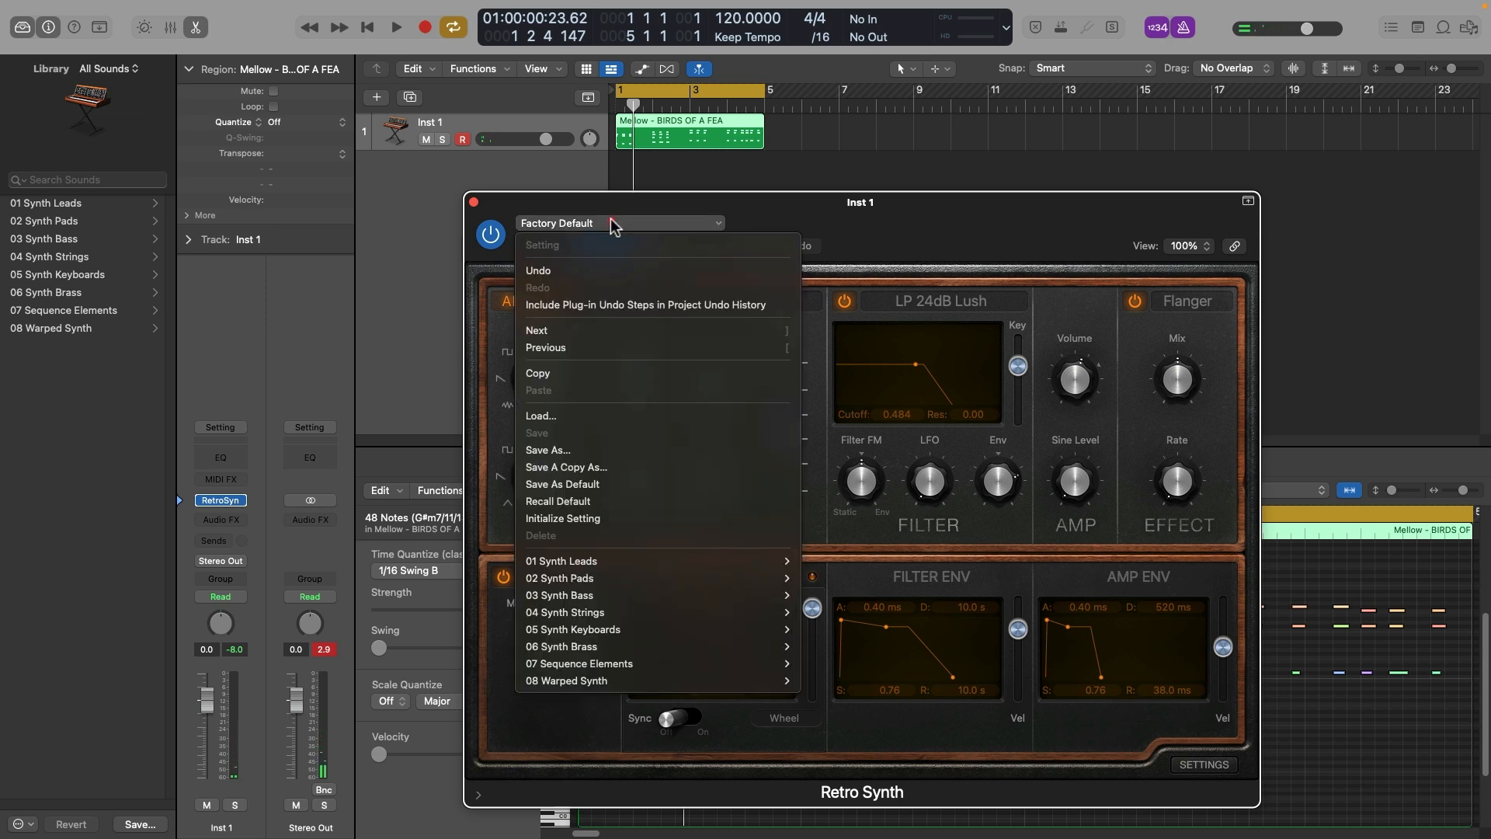
{"action": "mouse_move", "coordinate": [691, 582]}
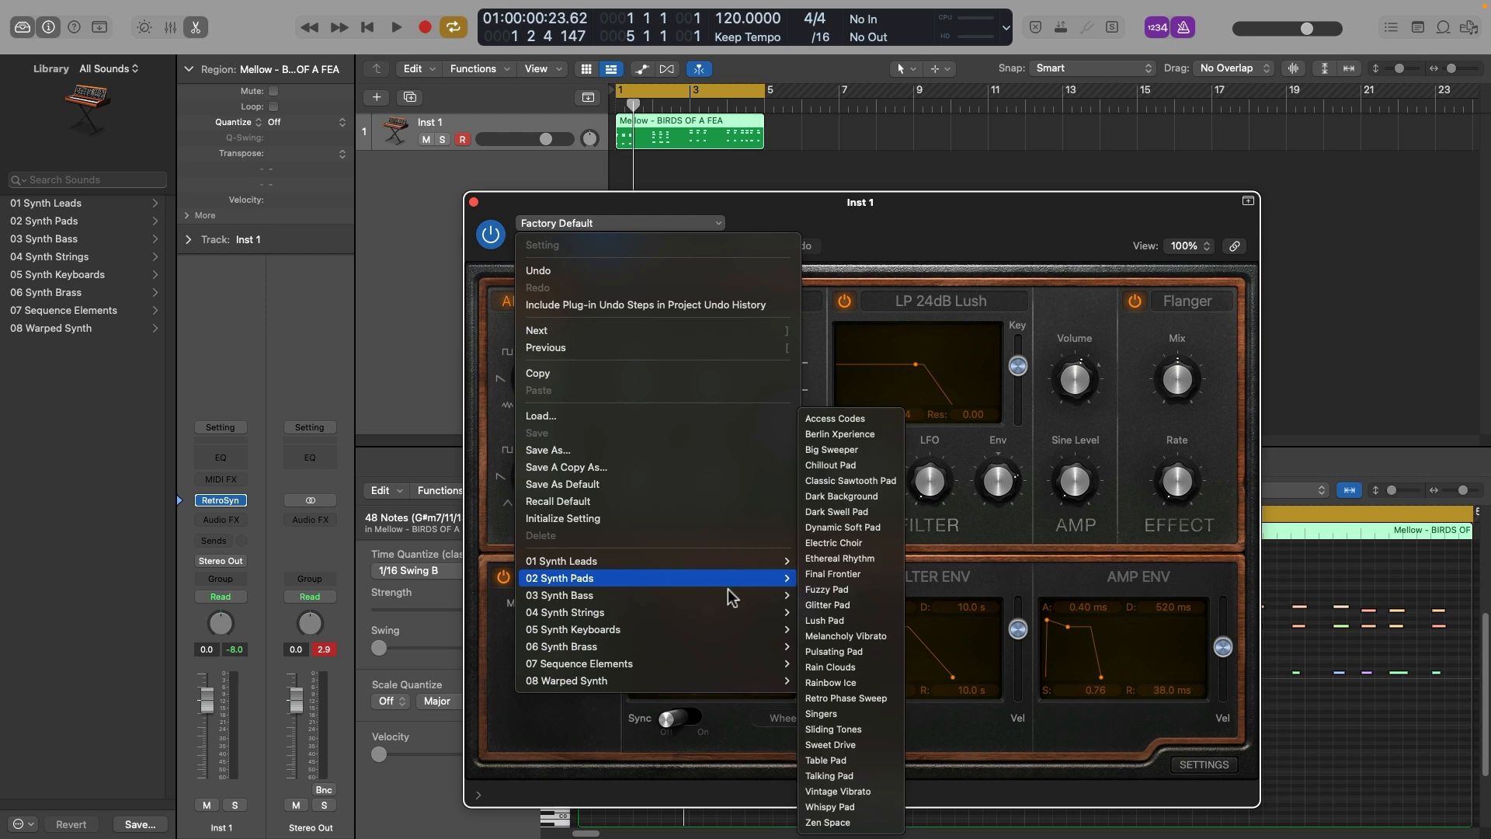
{"action": "mouse_move", "coordinate": [730, 613]}
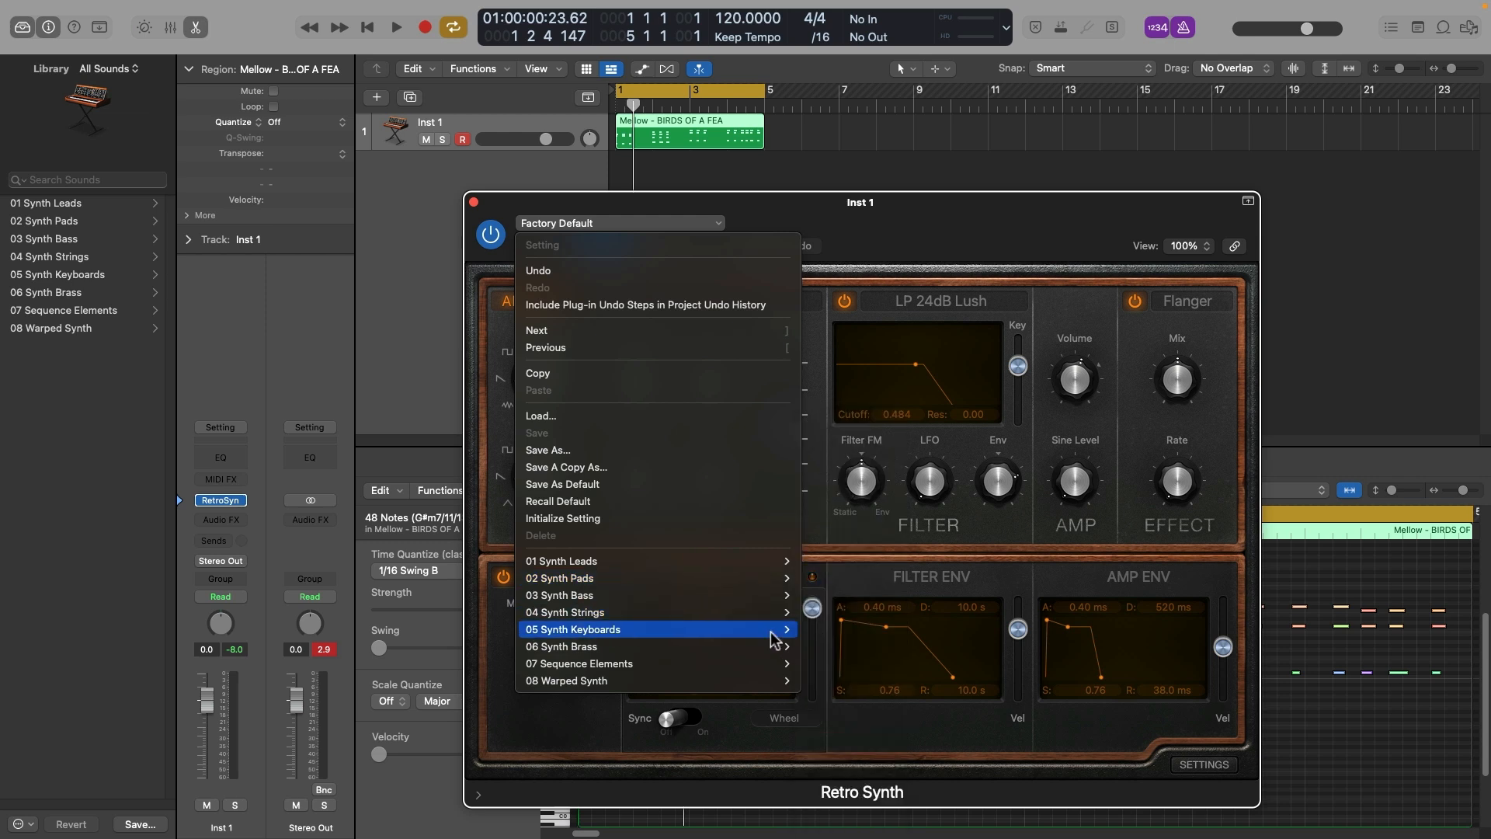
{"action": "left_click", "coordinate": [849, 607]}
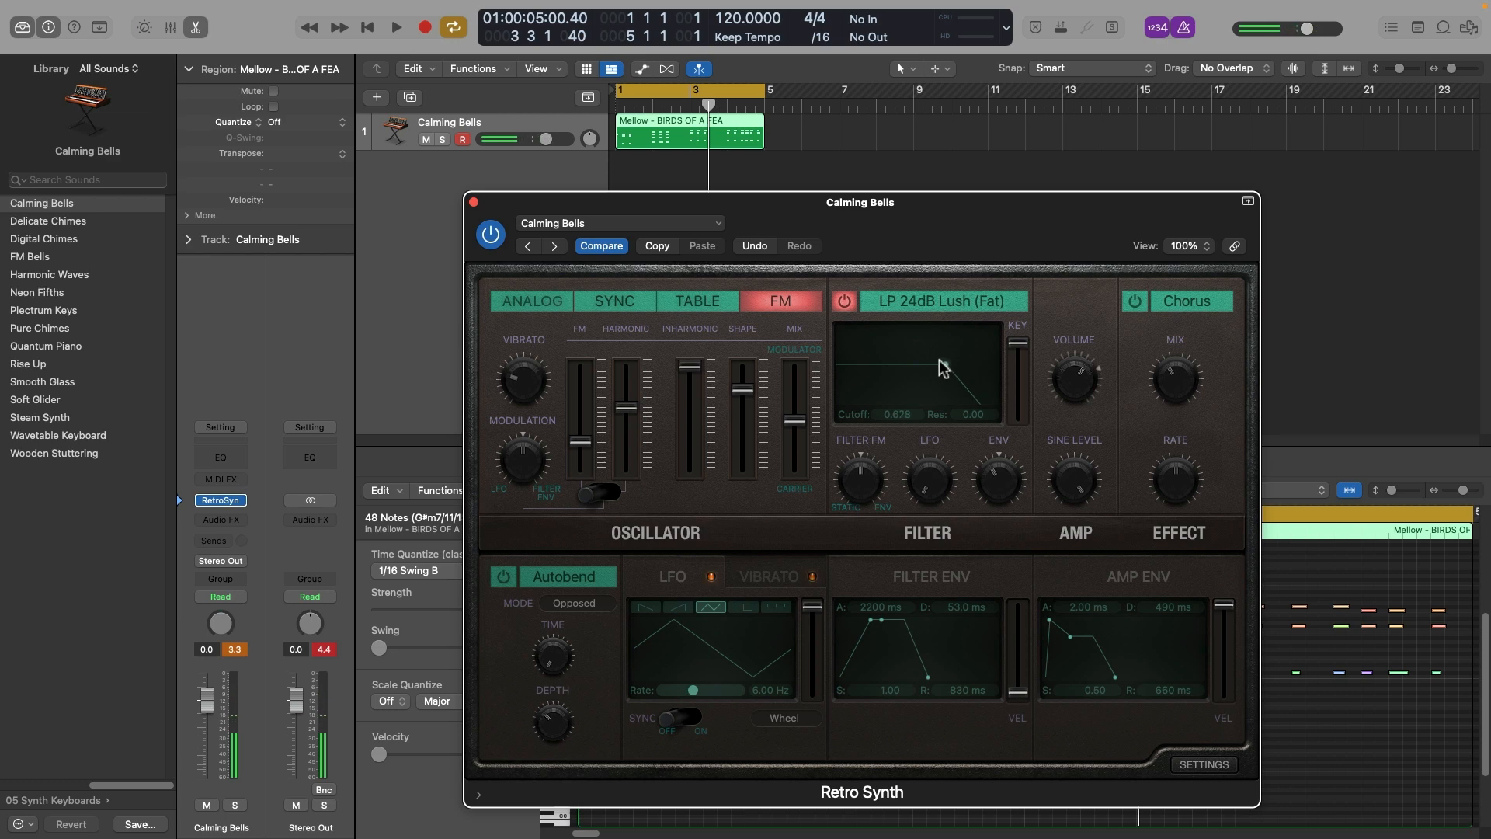
{"action": "key", "text": "space"}
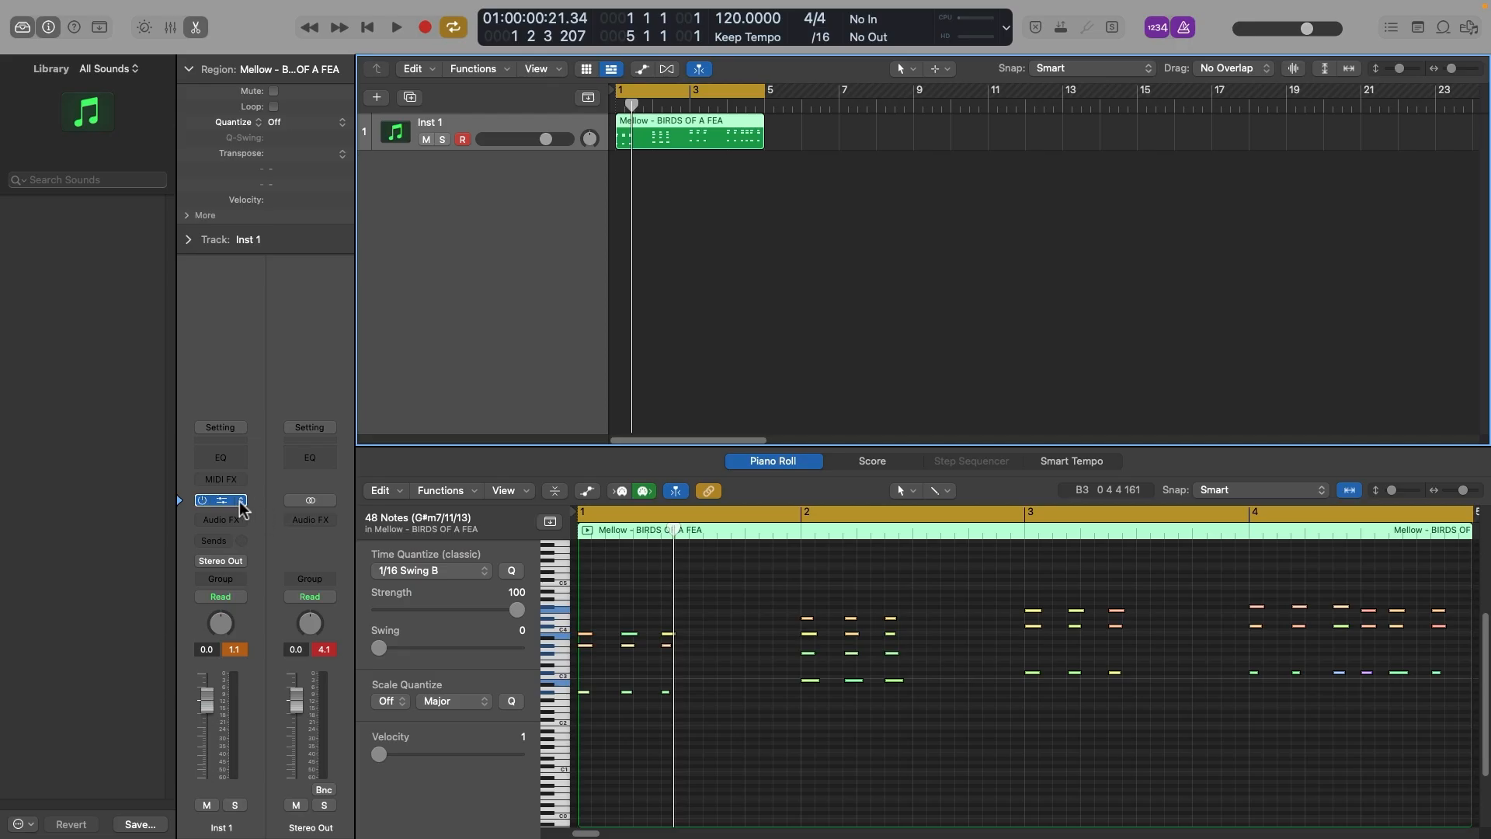
Step: Put Serum back on the track with the Mellow - Guitar Organ preset and move its window clear of the track header
{"action": "left_click", "coordinate": [233, 504]}
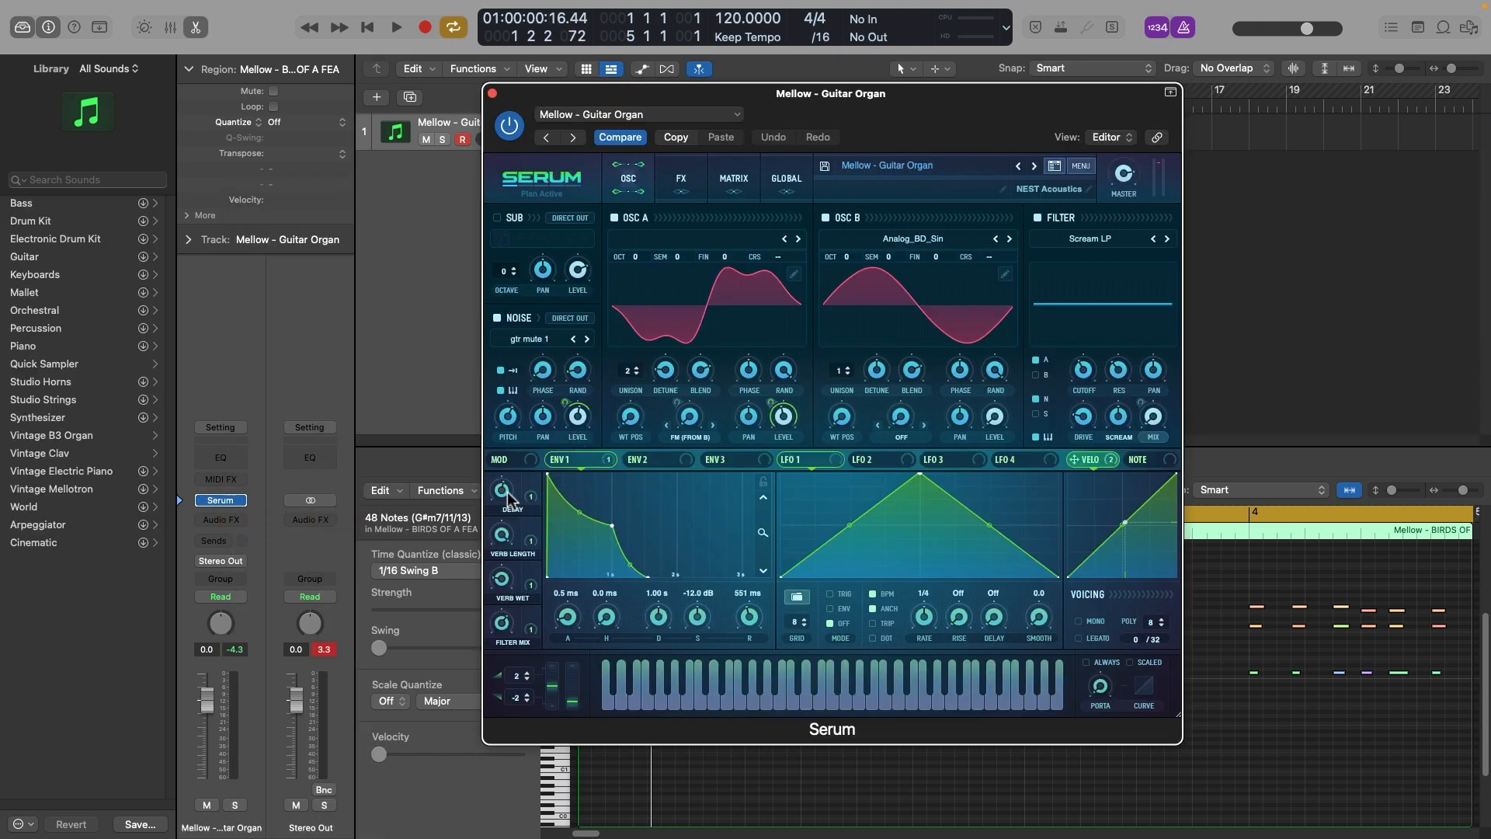
{"action": "left_click_drag", "start_coordinate": [518, 97], "coordinate": [758, 106]}
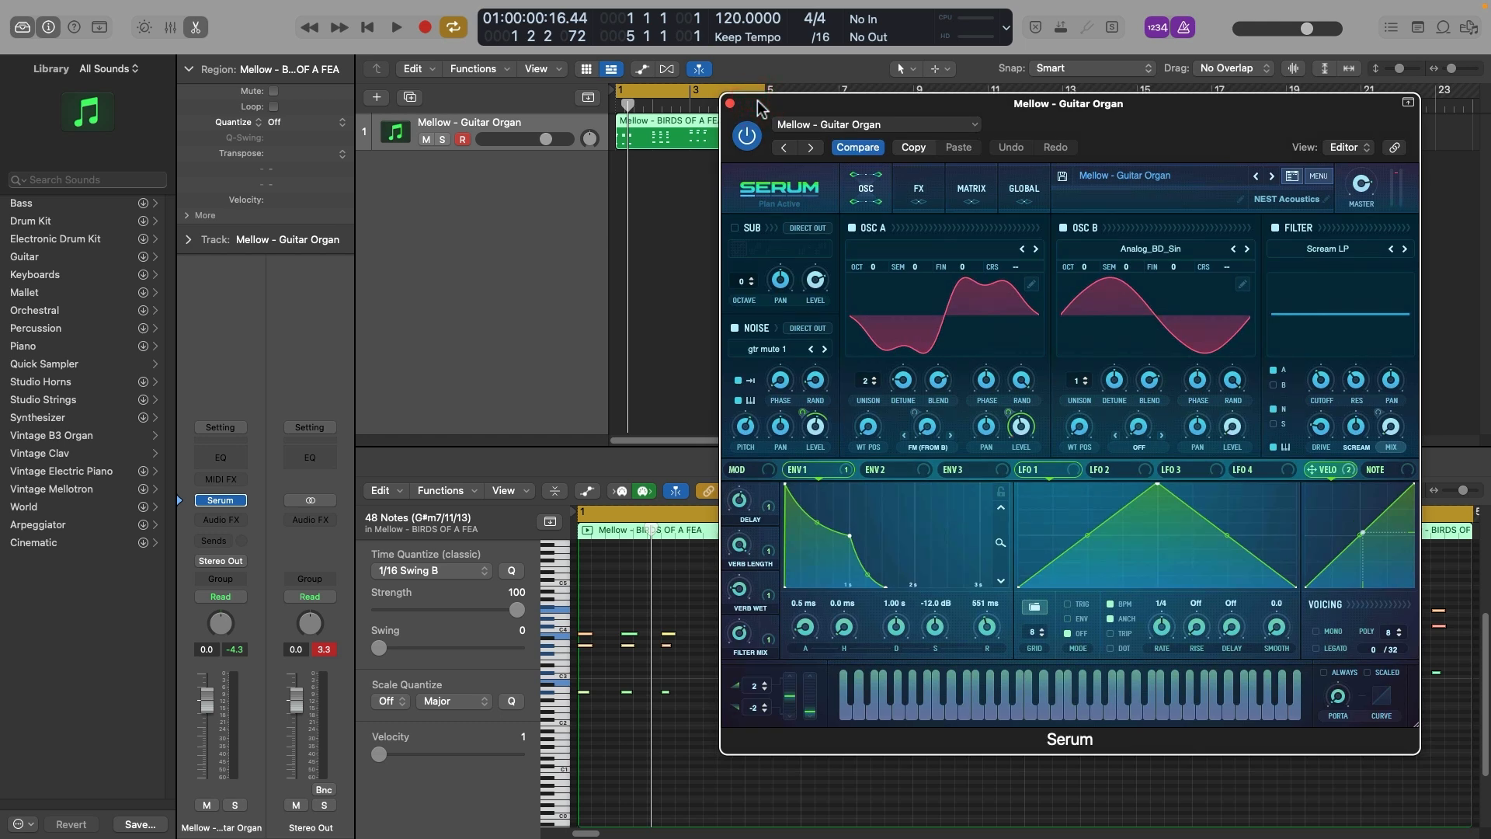
Step: Show the track's automation and browse the Serum parameters available for automating, keeping Volume as the displayed parameter
{"action": "key", "text": "a"}
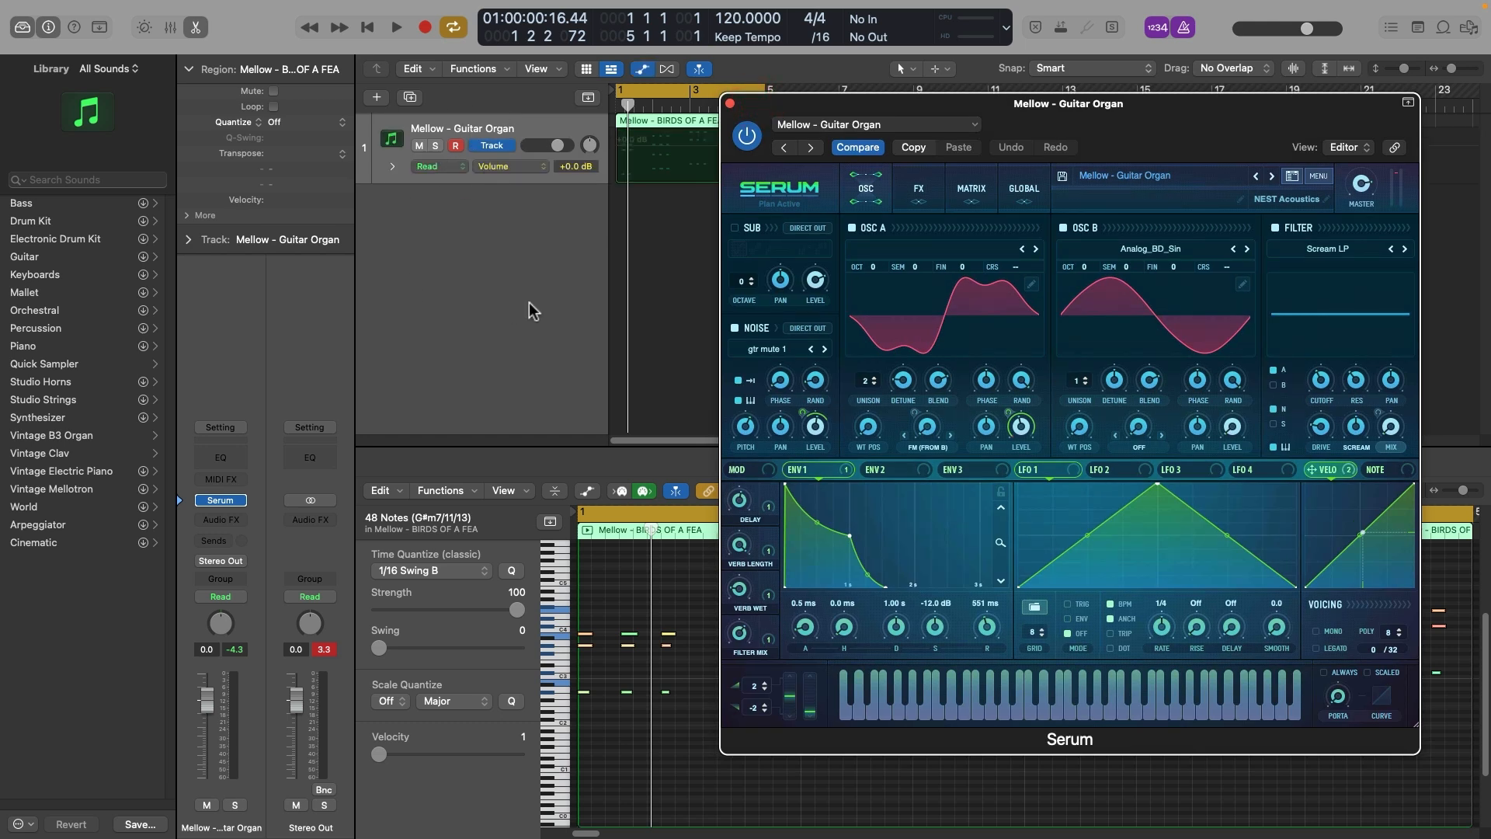
{"action": "left_click", "coordinate": [528, 166]}
{"action": "mouse_move", "coordinate": [590, 278]}
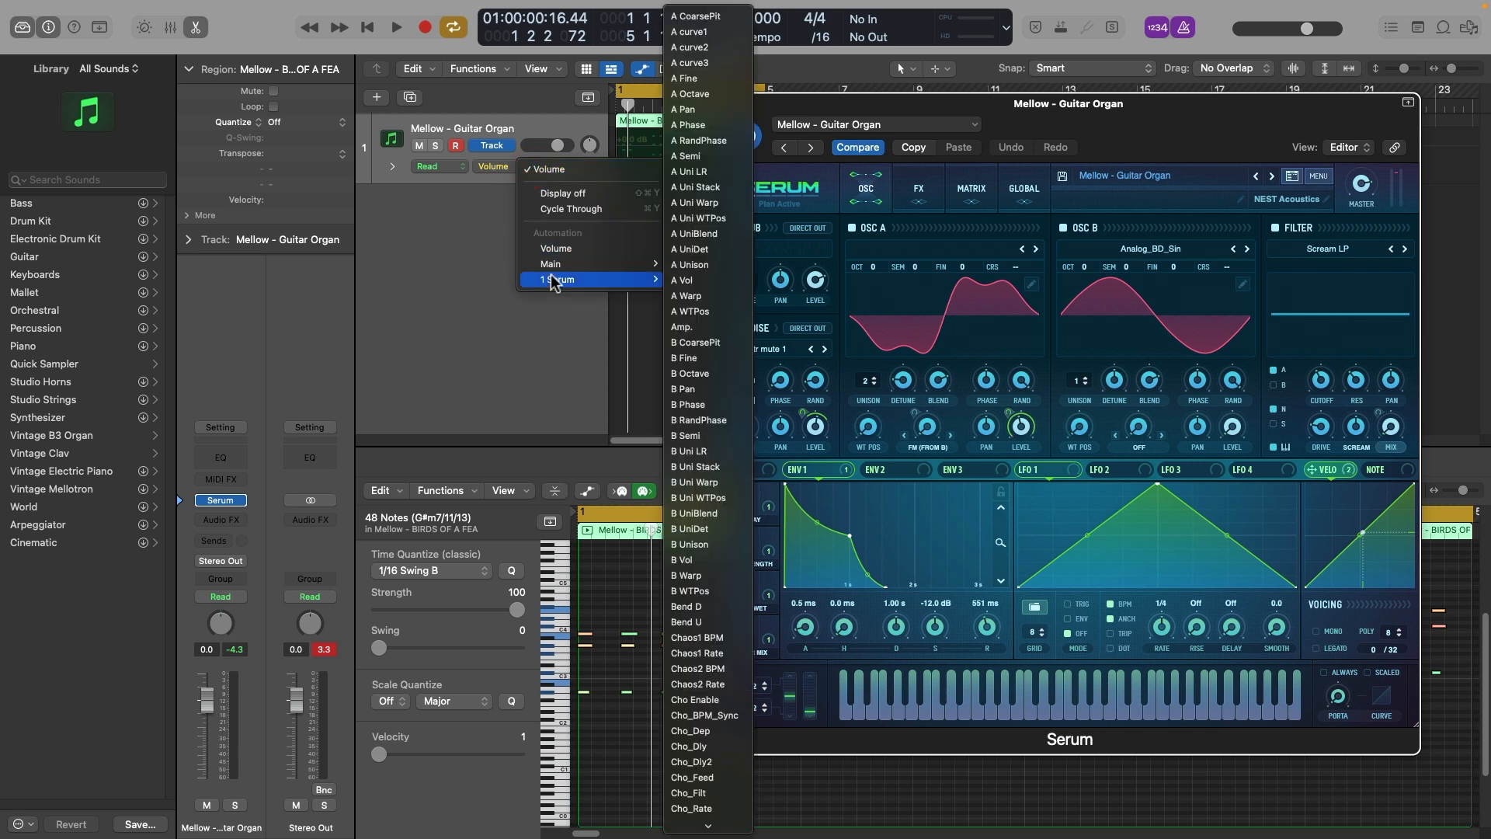
{"action": "scroll", "coordinate": [708, 233], "scroll_direction": "down", "scroll_amount": 5}
{"action": "scroll", "coordinate": [708, 200], "scroll_direction": "up", "scroll_amount": 20}
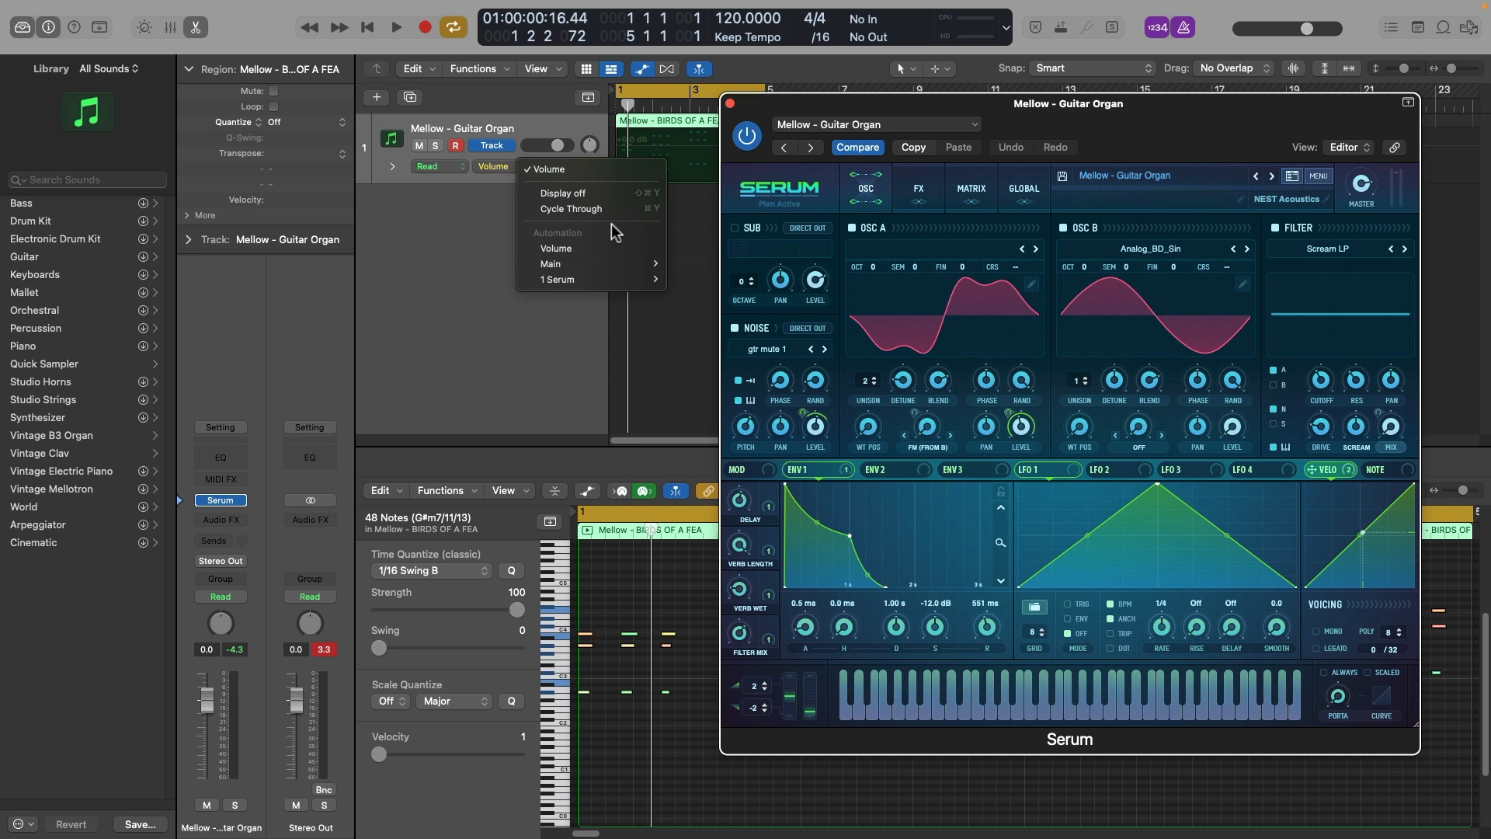
{"action": "left_click", "coordinate": [449, 268]}
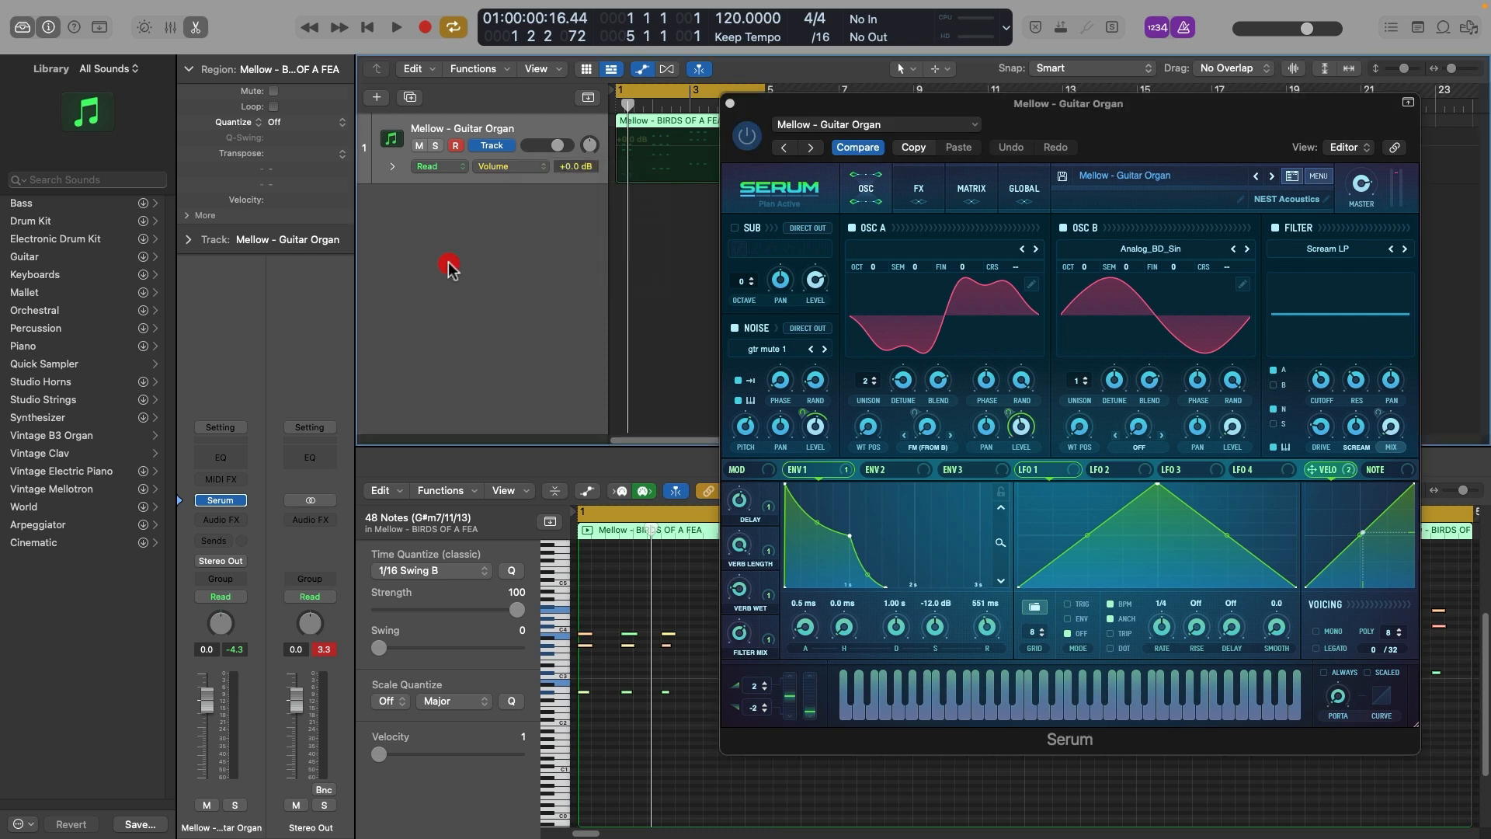
Step: Set the track's automation mode to Write and acknowledge the warning
{"action": "left_click", "coordinate": [429, 167]}
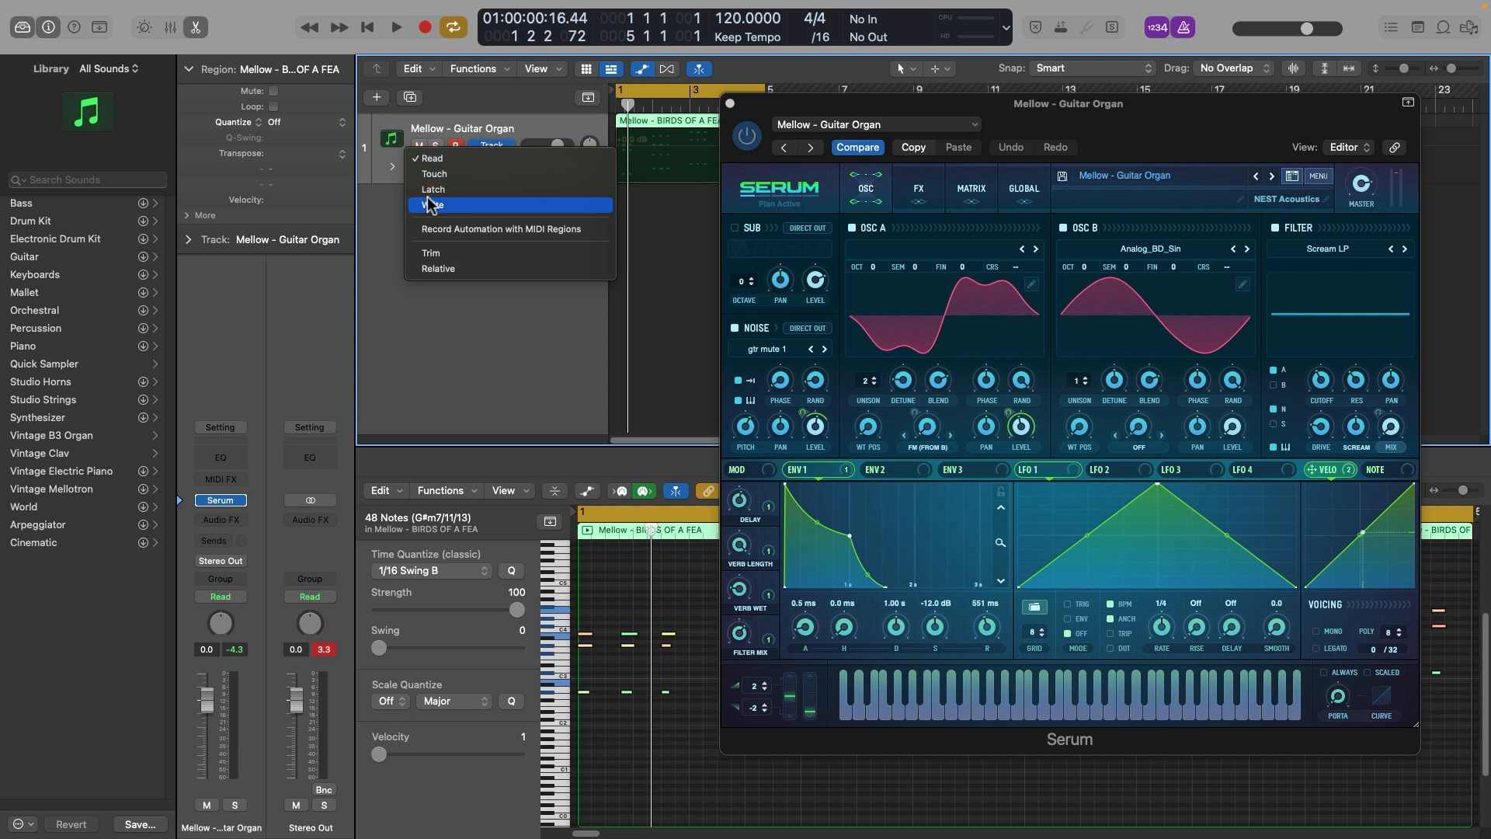
{"action": "left_click", "coordinate": [430, 206]}
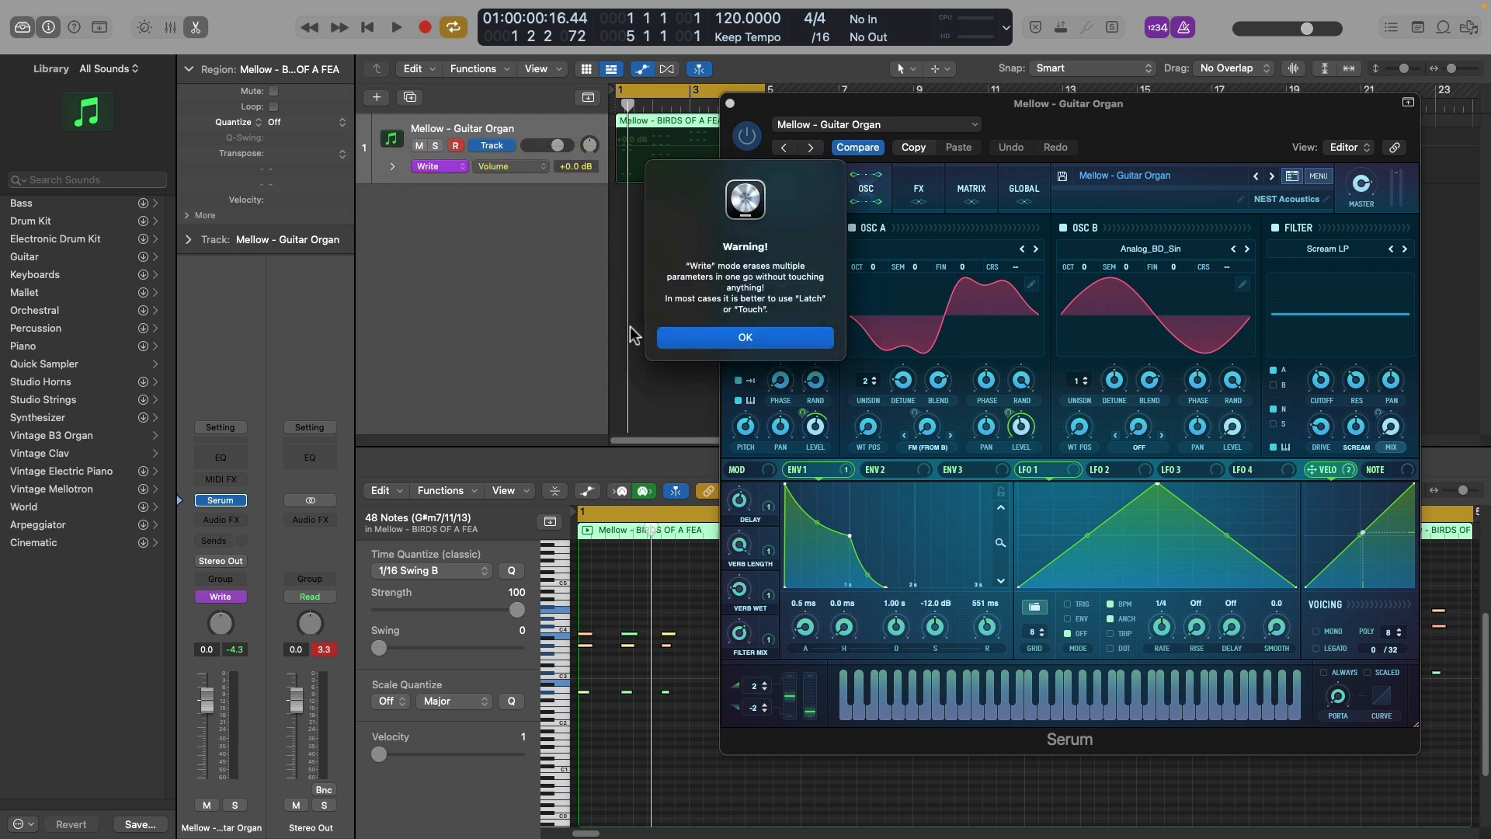
{"action": "left_click", "coordinate": [693, 339]}
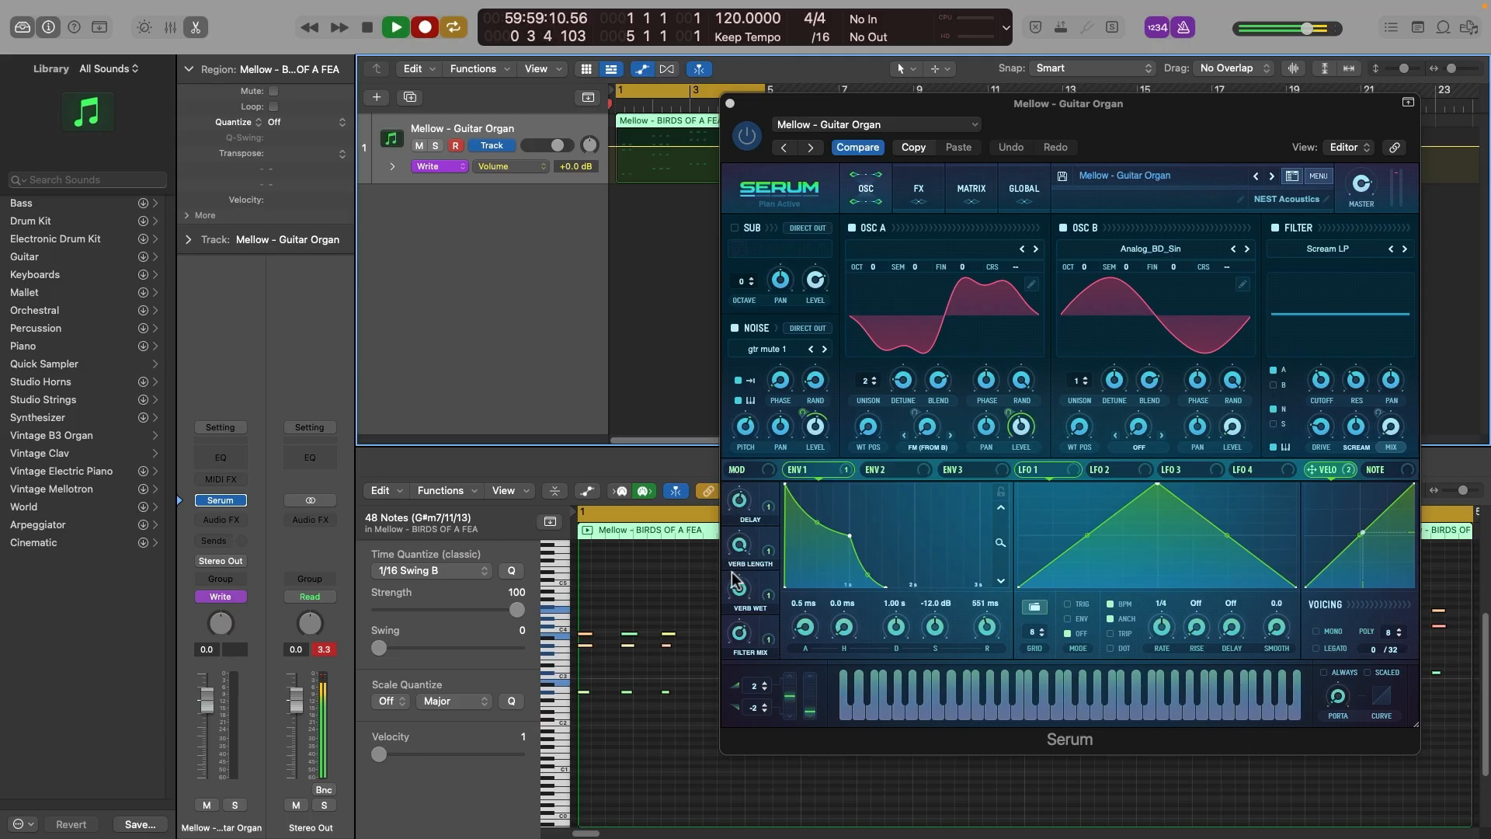
Step: Record automation in Write mode by turning Serum's Verb Length, Verb Wet and Filter Mix macros during playback
{"action": "left_click_drag", "start_coordinate": [742, 544], "coordinate": [705, 699]}
{"action": "left_click_drag", "start_coordinate": [739, 588], "coordinate": [790, 475]}
{"action": "left_click", "coordinate": [790, 474]}
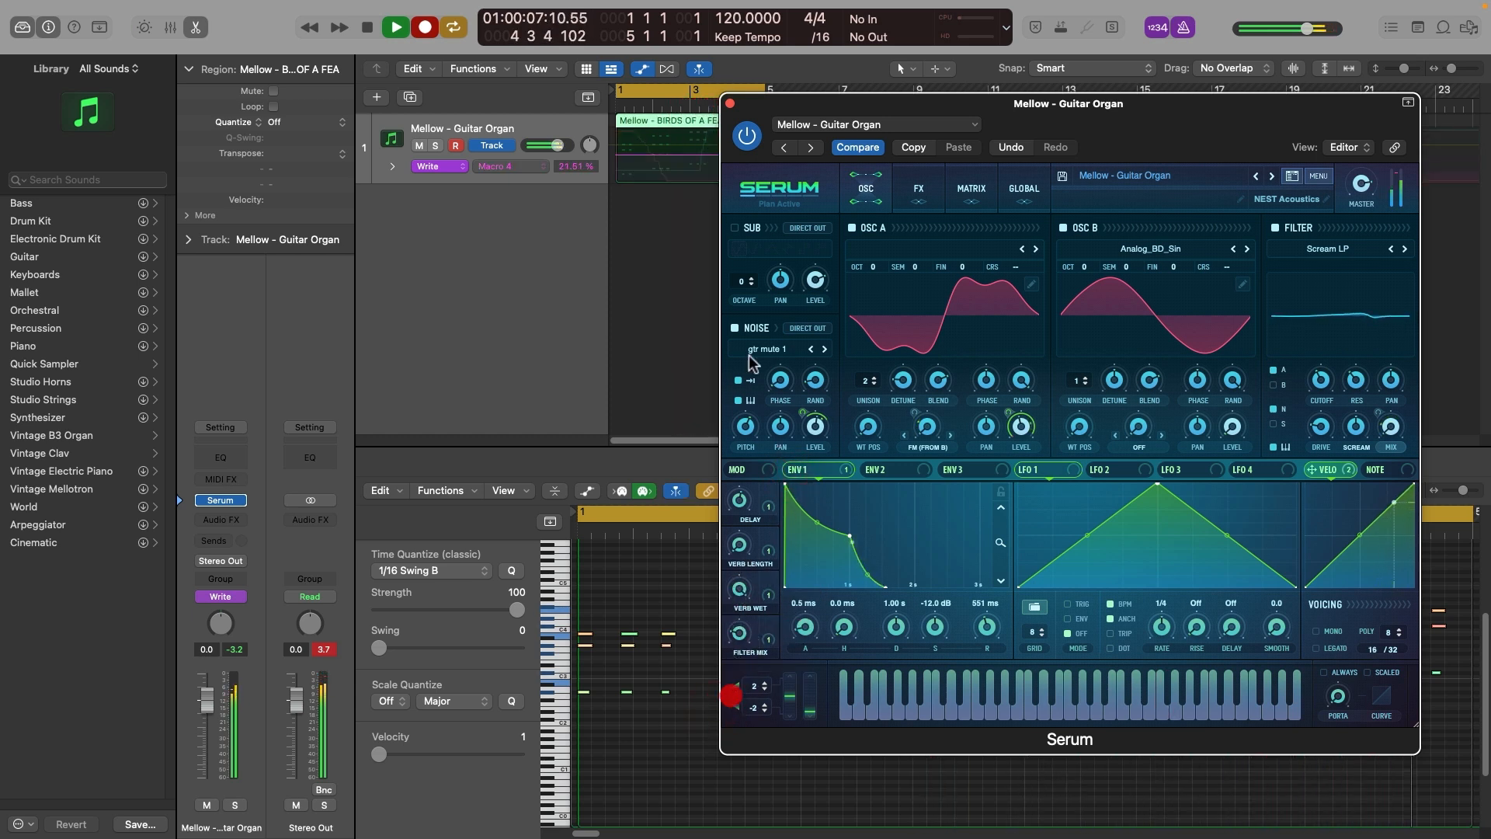
Step: Move Serum's window off the region and record further automation moves on its Verb Wet, Verb Length, Delay and Filter Mix macros
{"action": "left_click_drag", "start_coordinate": [780, 102], "coordinate": [923, 89]}
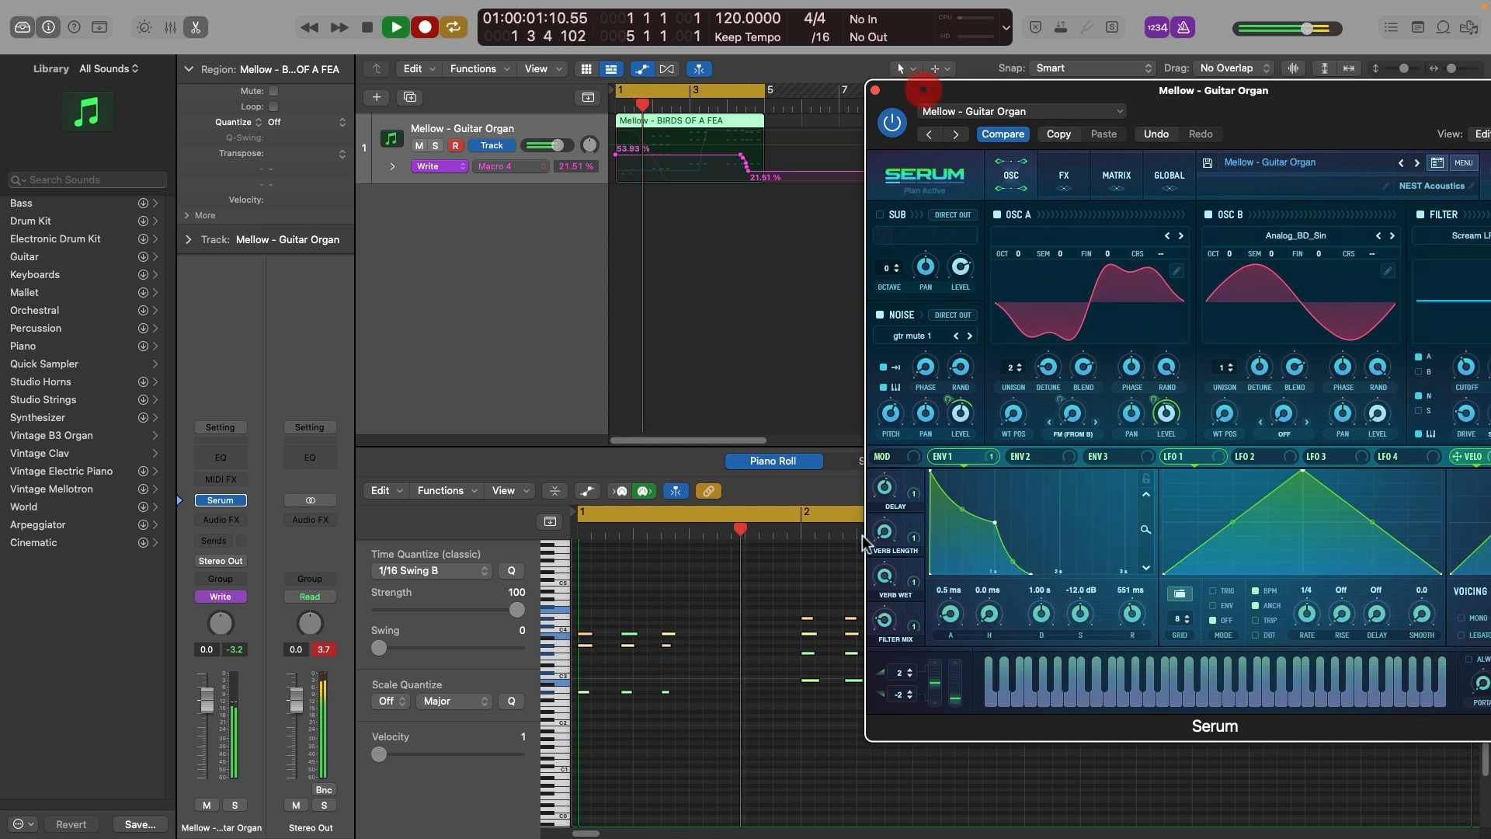
{"action": "left_click_drag", "start_coordinate": [883, 581], "coordinate": [849, 721]}
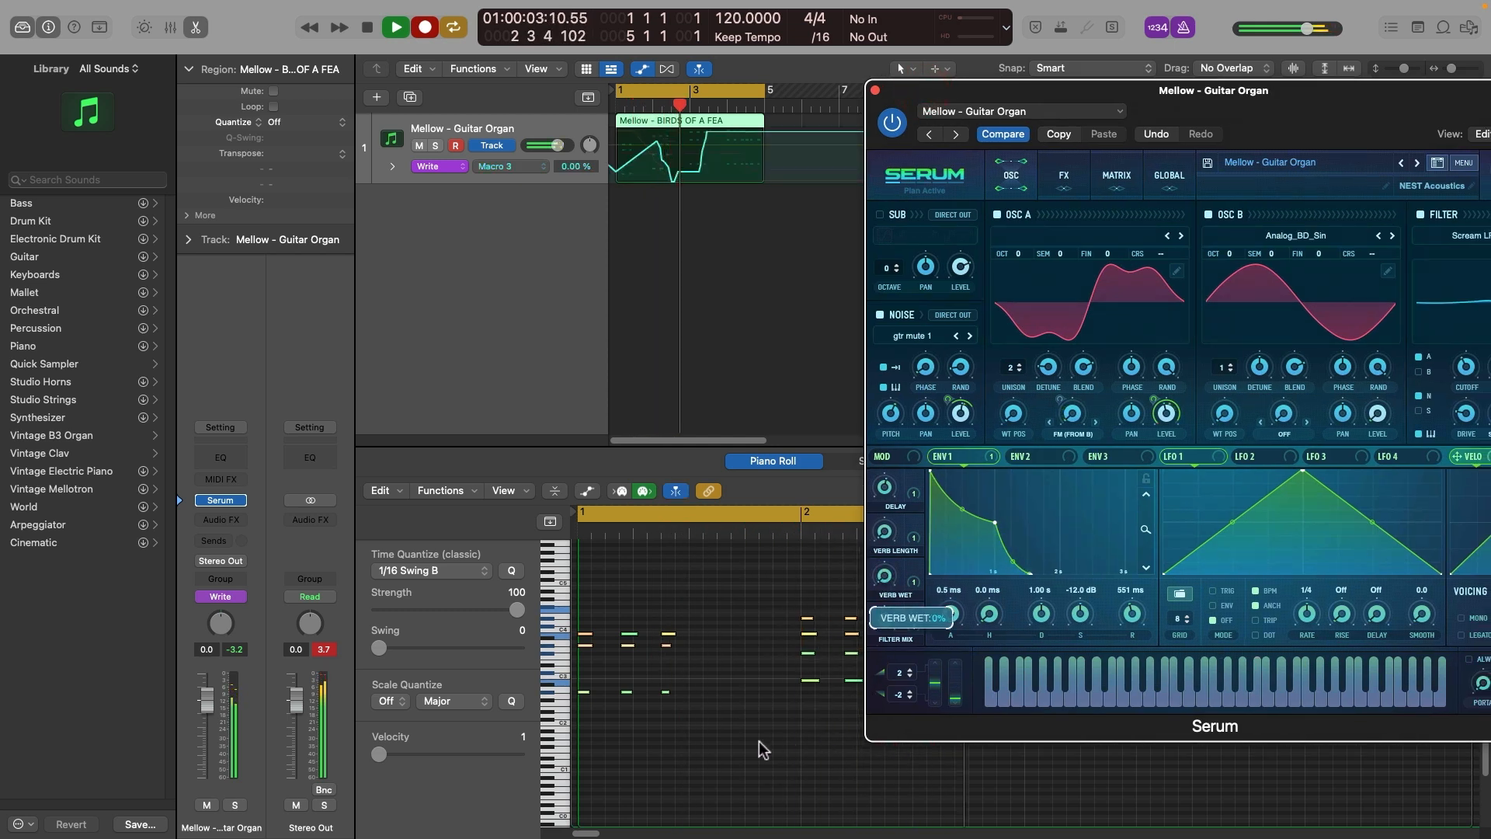
{"action": "left_click_drag", "start_coordinate": [763, 749], "coordinate": [741, 761]}
{"action": "left_click_drag", "start_coordinate": [884, 531], "coordinate": [899, 508]}
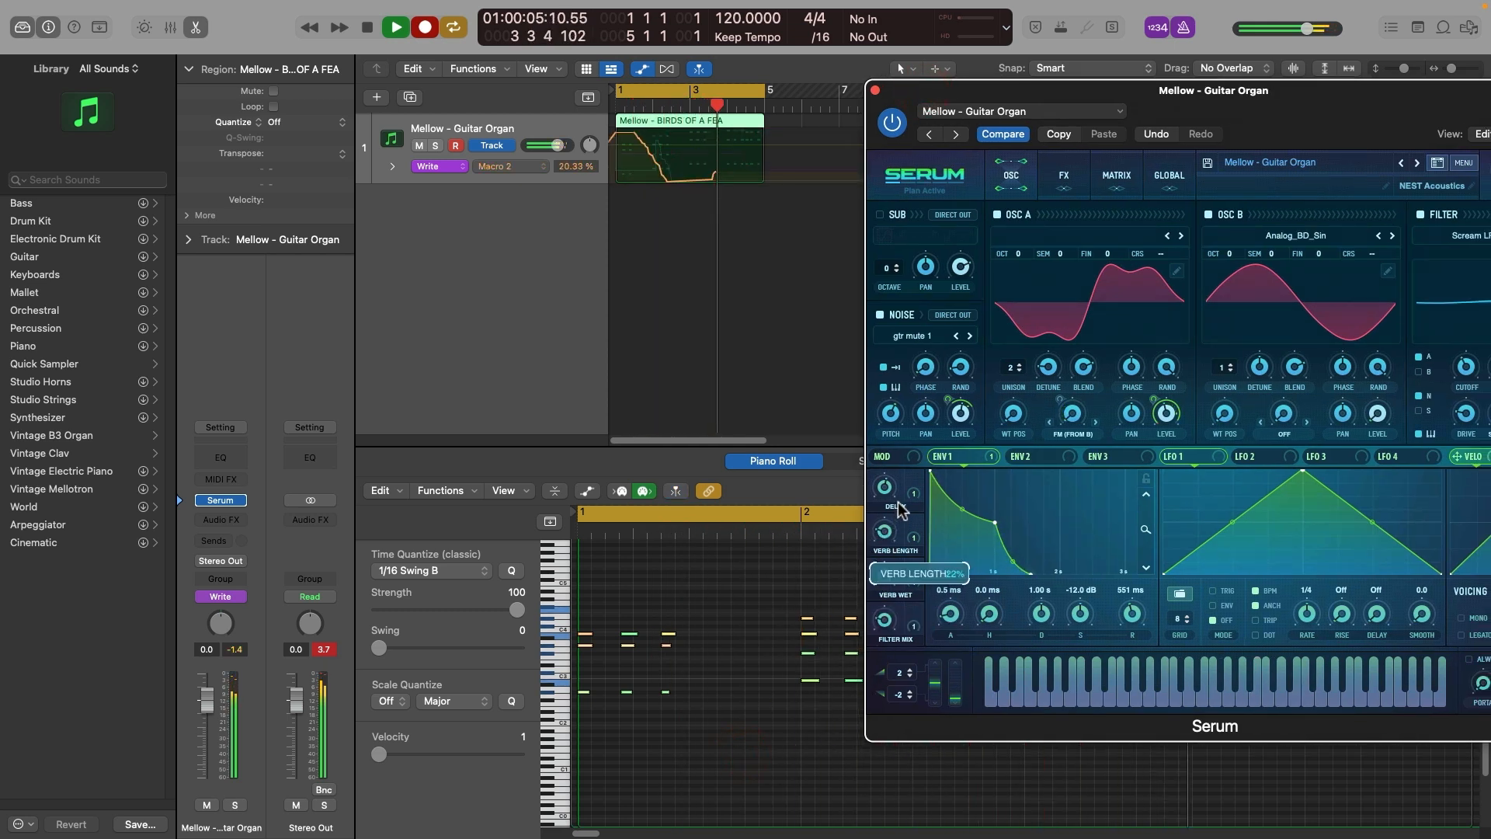
{"action": "left_click_drag", "start_coordinate": [948, 417], "coordinate": [942, 416]}
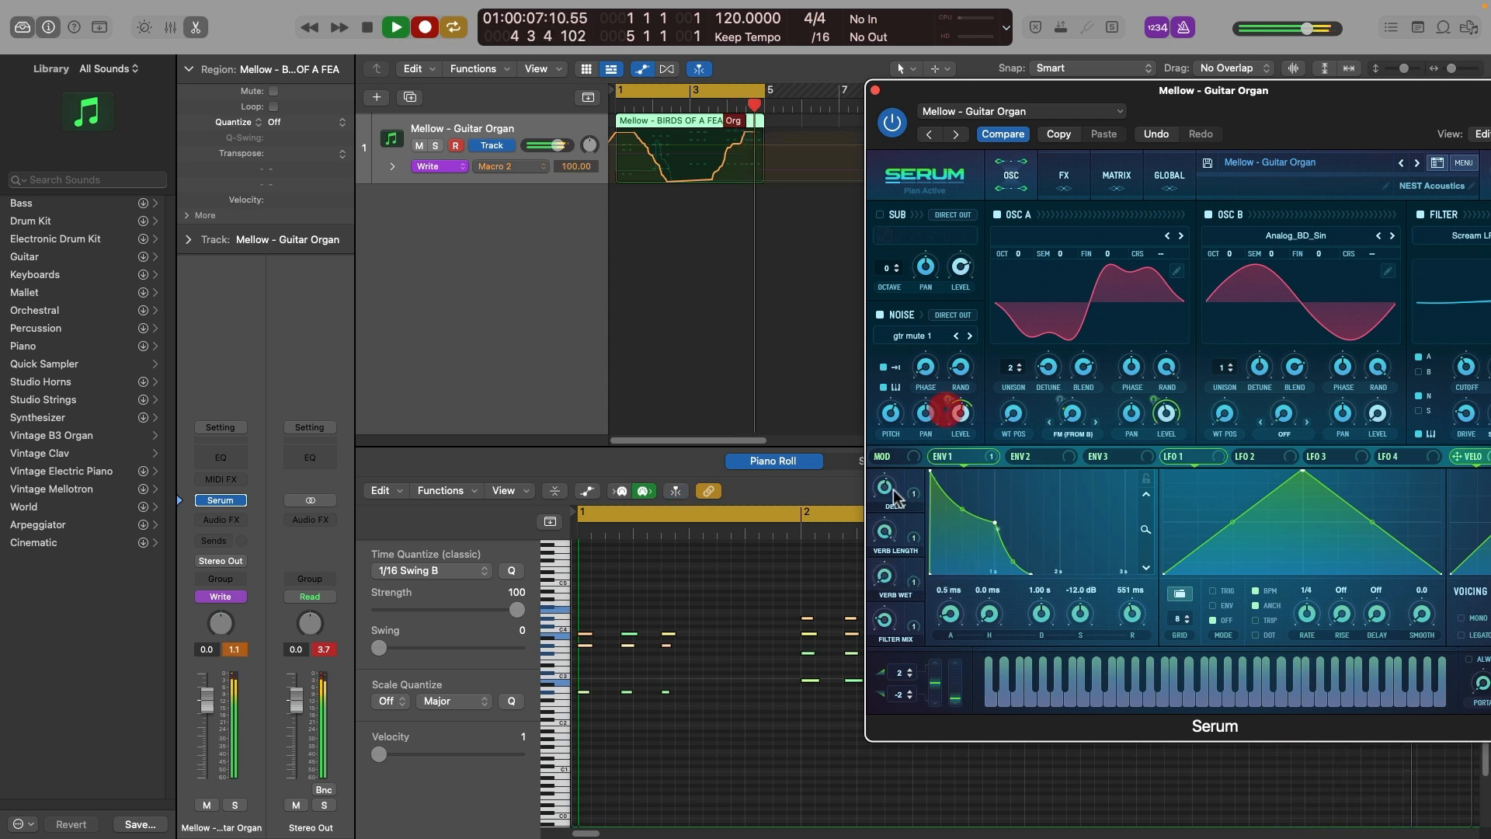
{"action": "left_click_drag", "start_coordinate": [883, 574], "coordinate": [885, 625]}
{"action": "left_click_drag", "start_coordinate": [883, 487], "coordinate": [883, 535]}
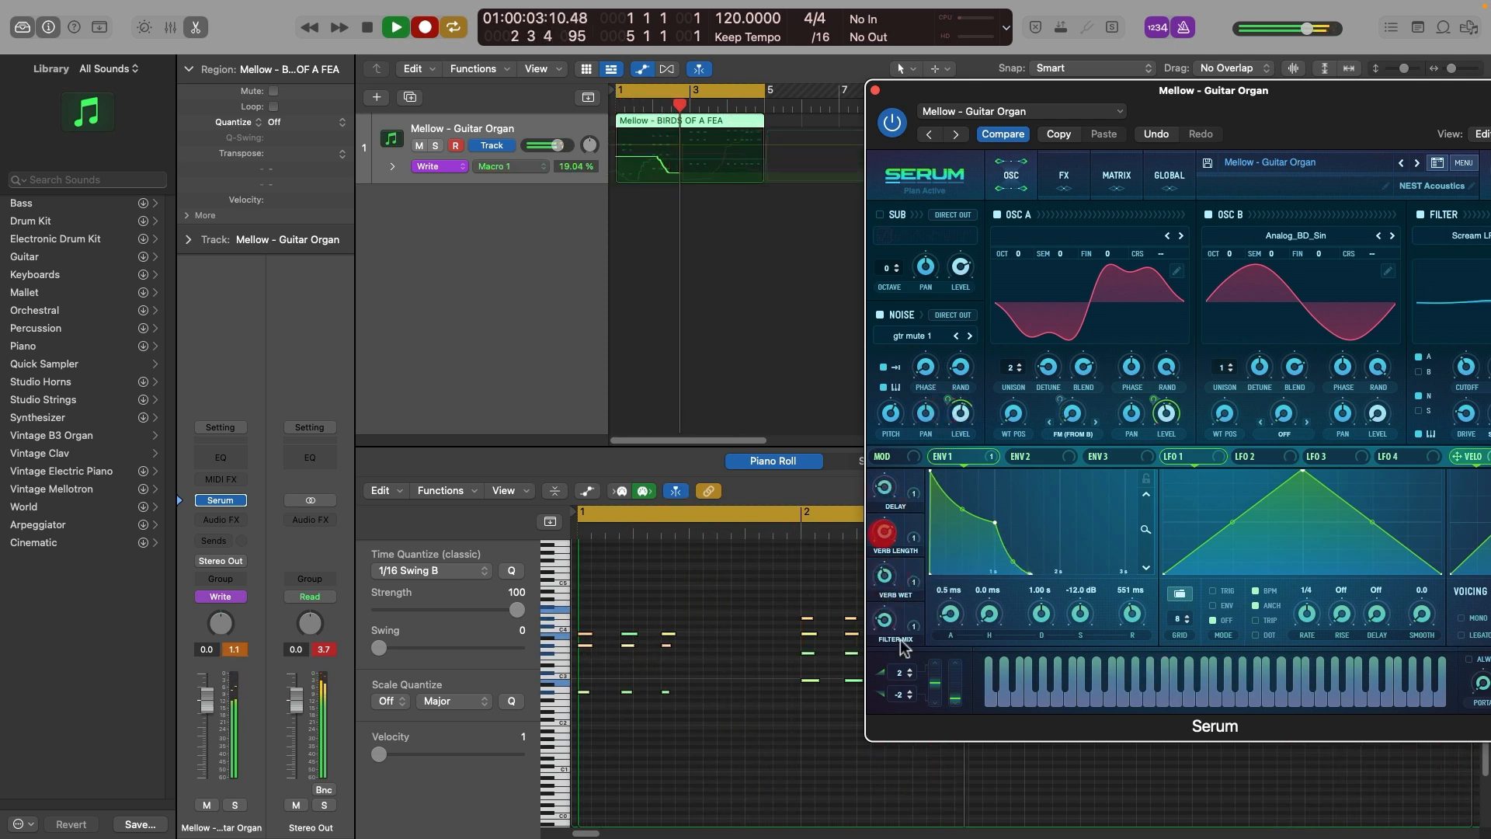
{"action": "left_click_drag", "start_coordinate": [886, 620], "coordinate": [897, 533]}
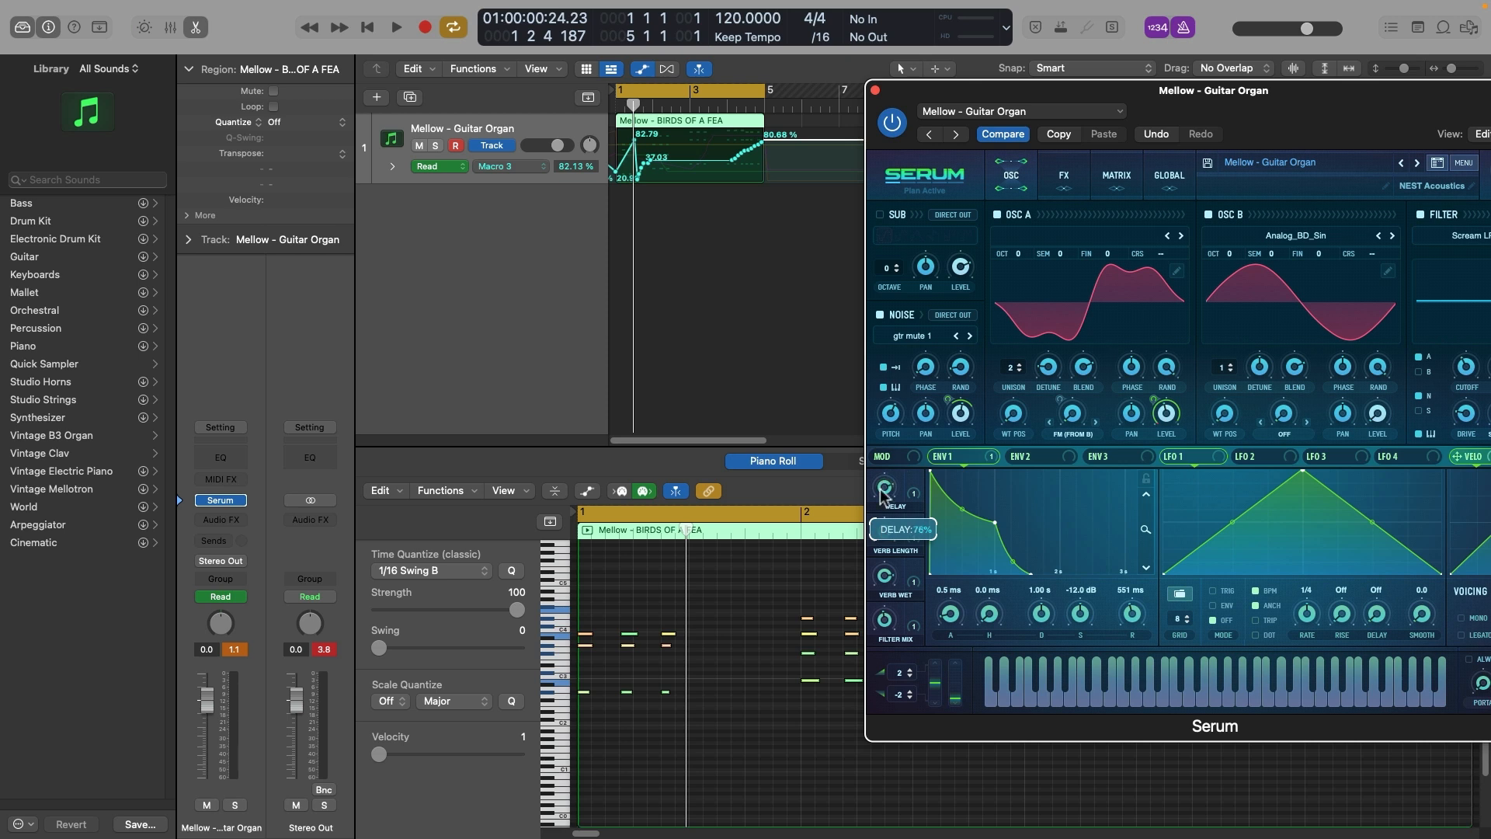
Step: Play back the recorded automation, then close Serum's window and zoom in on the Macro 3 automation lane
{"action": "key", "text": "space"}
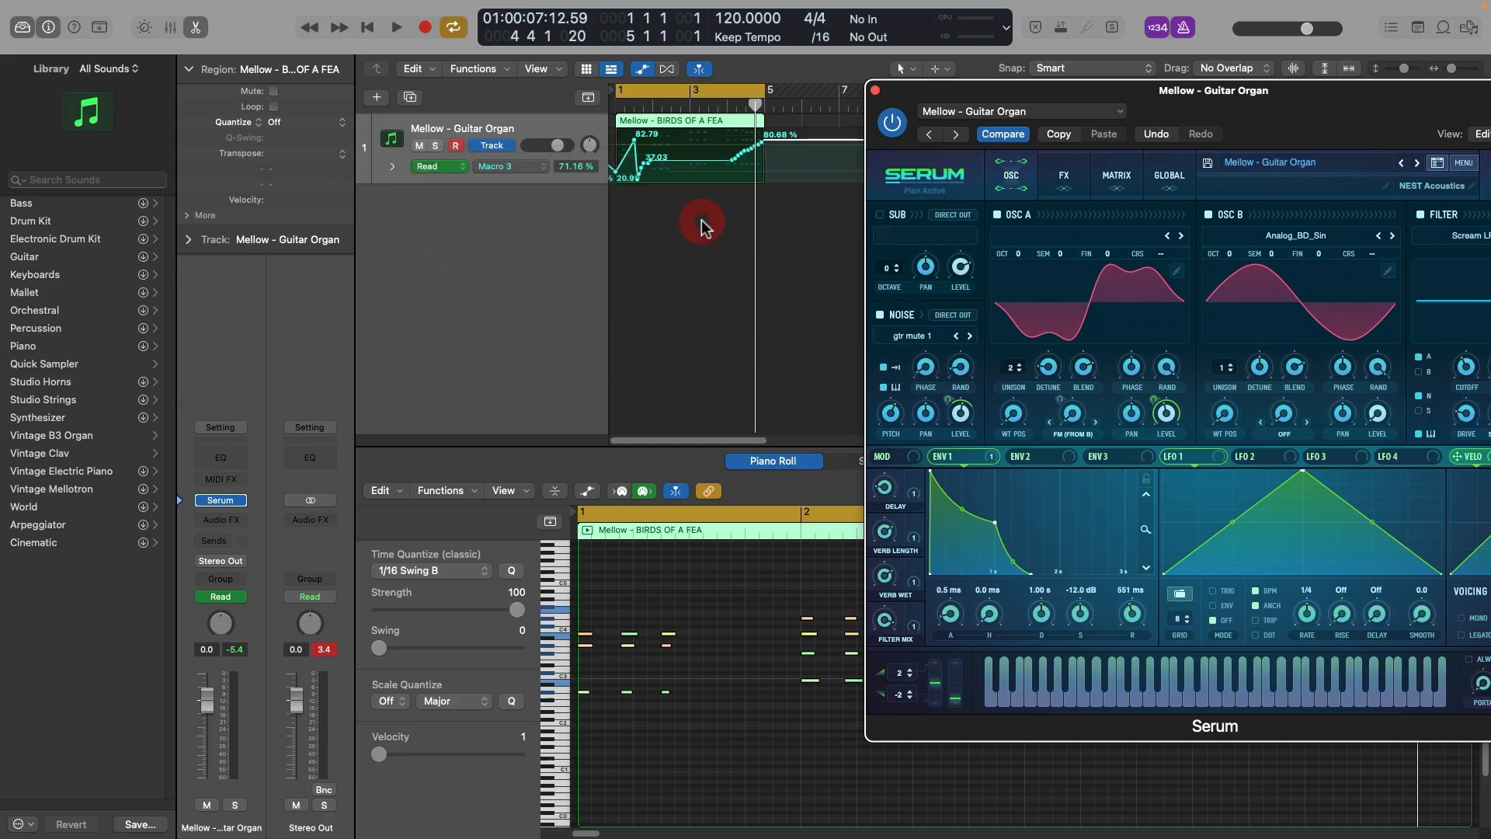
{"action": "left_click", "coordinate": [805, 278]}
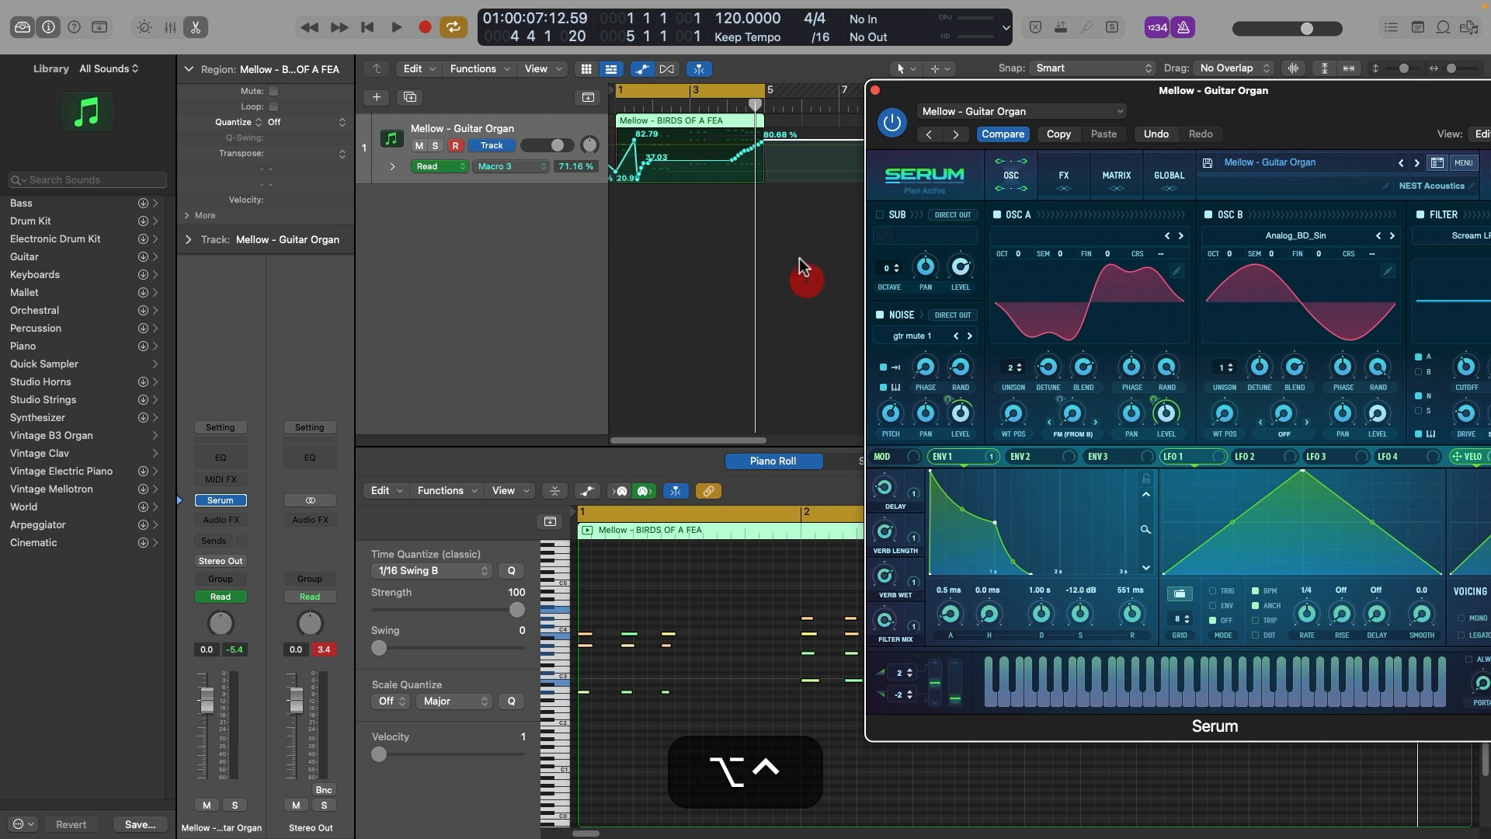
{"action": "left_click_drag", "start_coordinate": [800, 261], "coordinate": [628, 117]}
{"action": "left_click", "coordinate": [875, 90]}
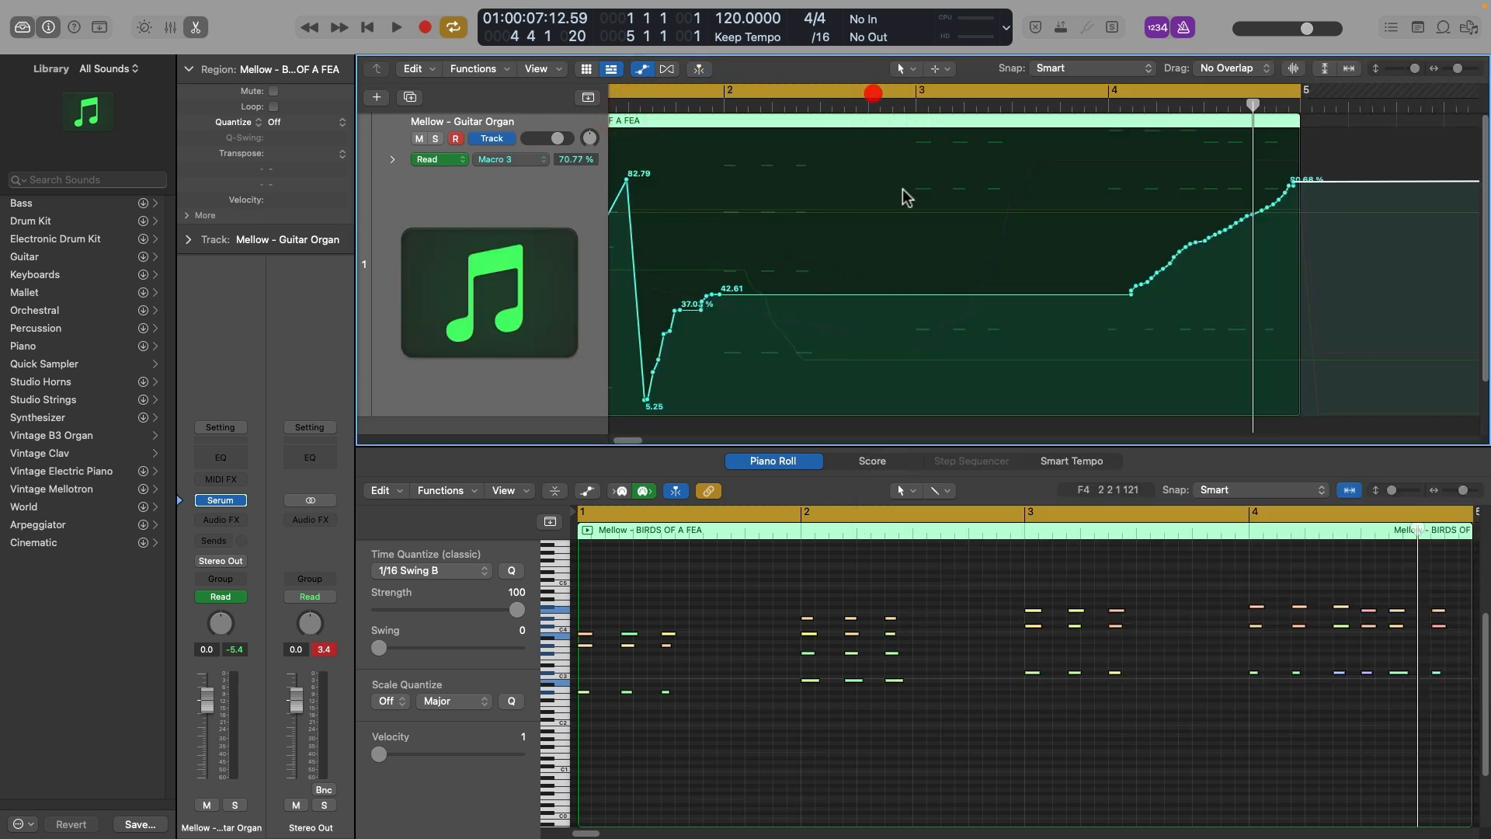
Step: Add two Macro 3 automation points between bars 3 and 4, raise the second to 100%, and play the region
{"action": "left_click", "coordinate": [939, 295], "text": "super"}
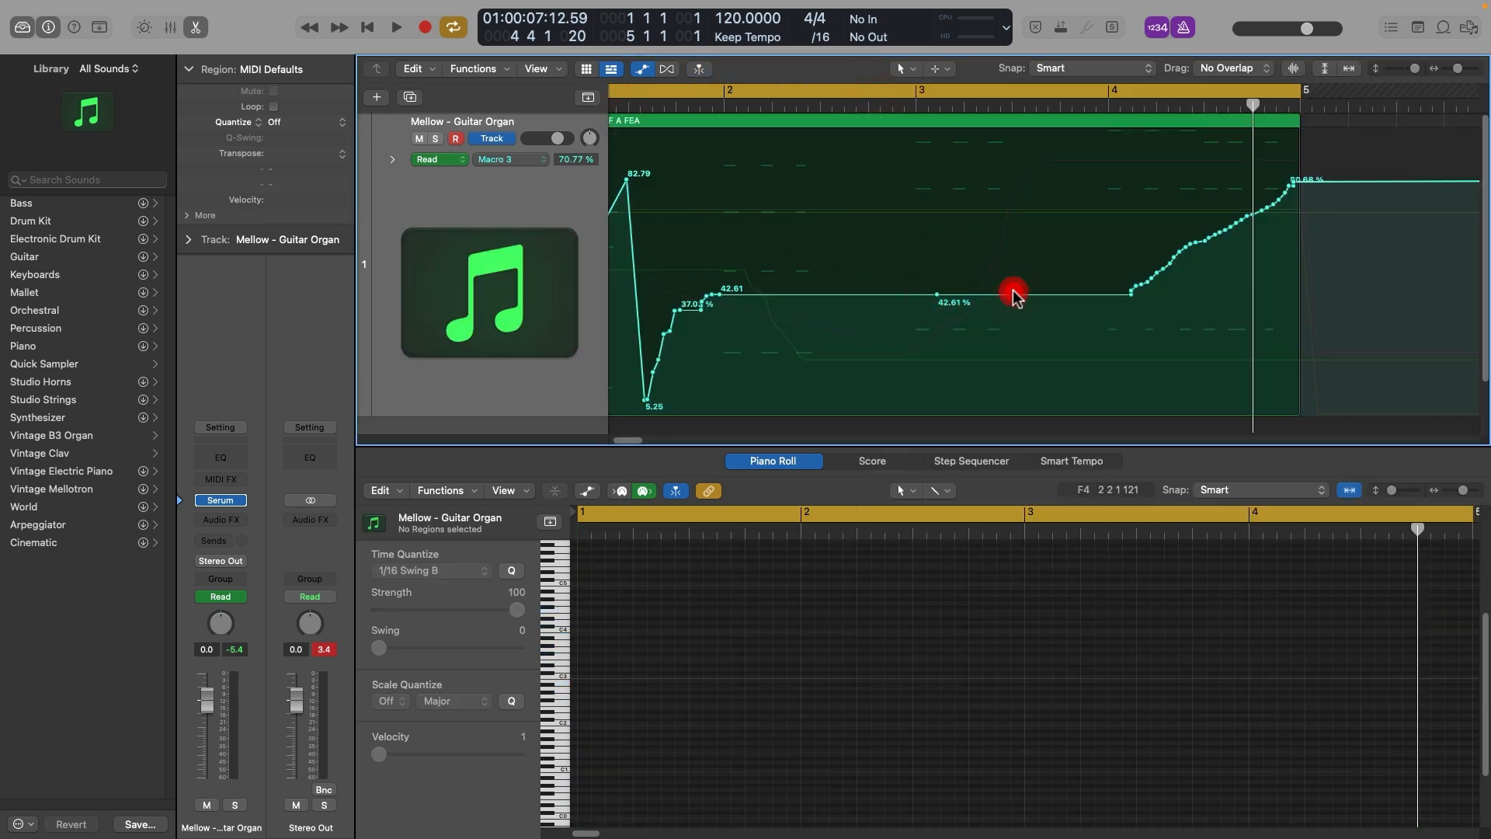
{"action": "left_click_drag", "start_coordinate": [1015, 298], "coordinate": [1050, 93]}
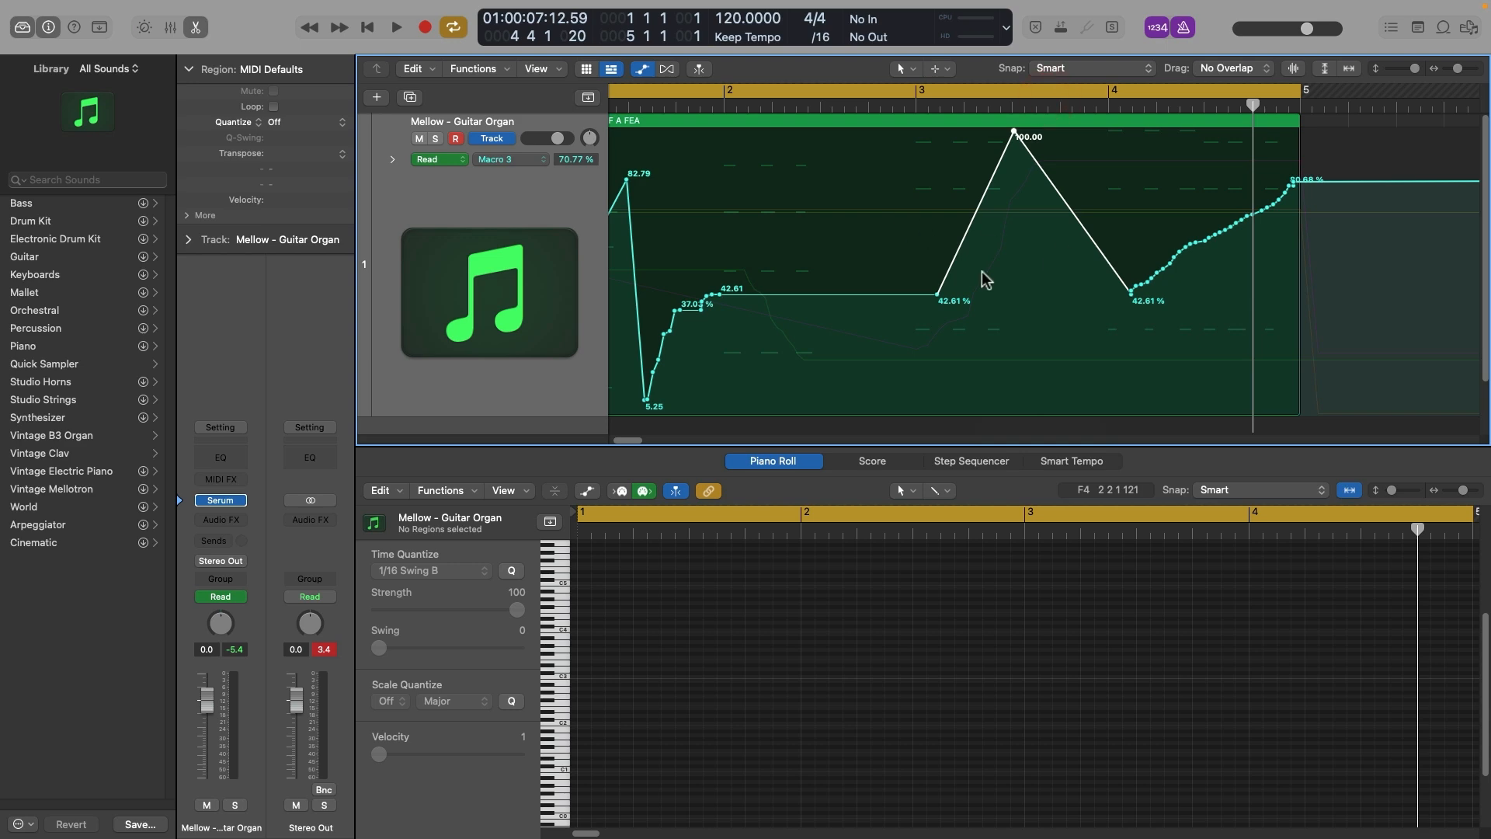
{"action": "key", "text": "space"}
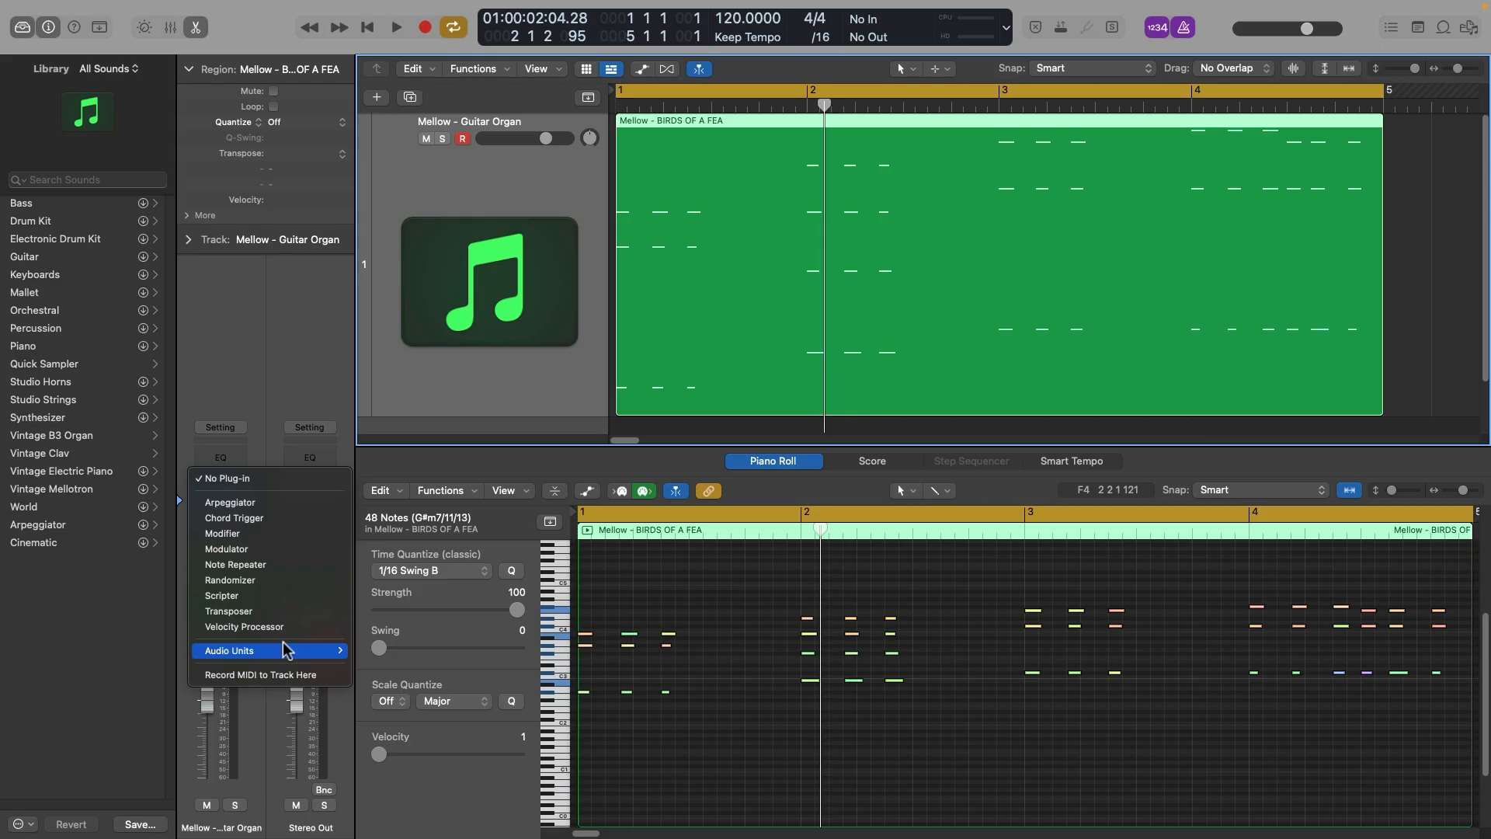
Step: Duplicate the Guitar Organ track and open Serum on the new track with the Mellow - Flashback preset
{"action": "mouse_move", "coordinate": [286, 649]}
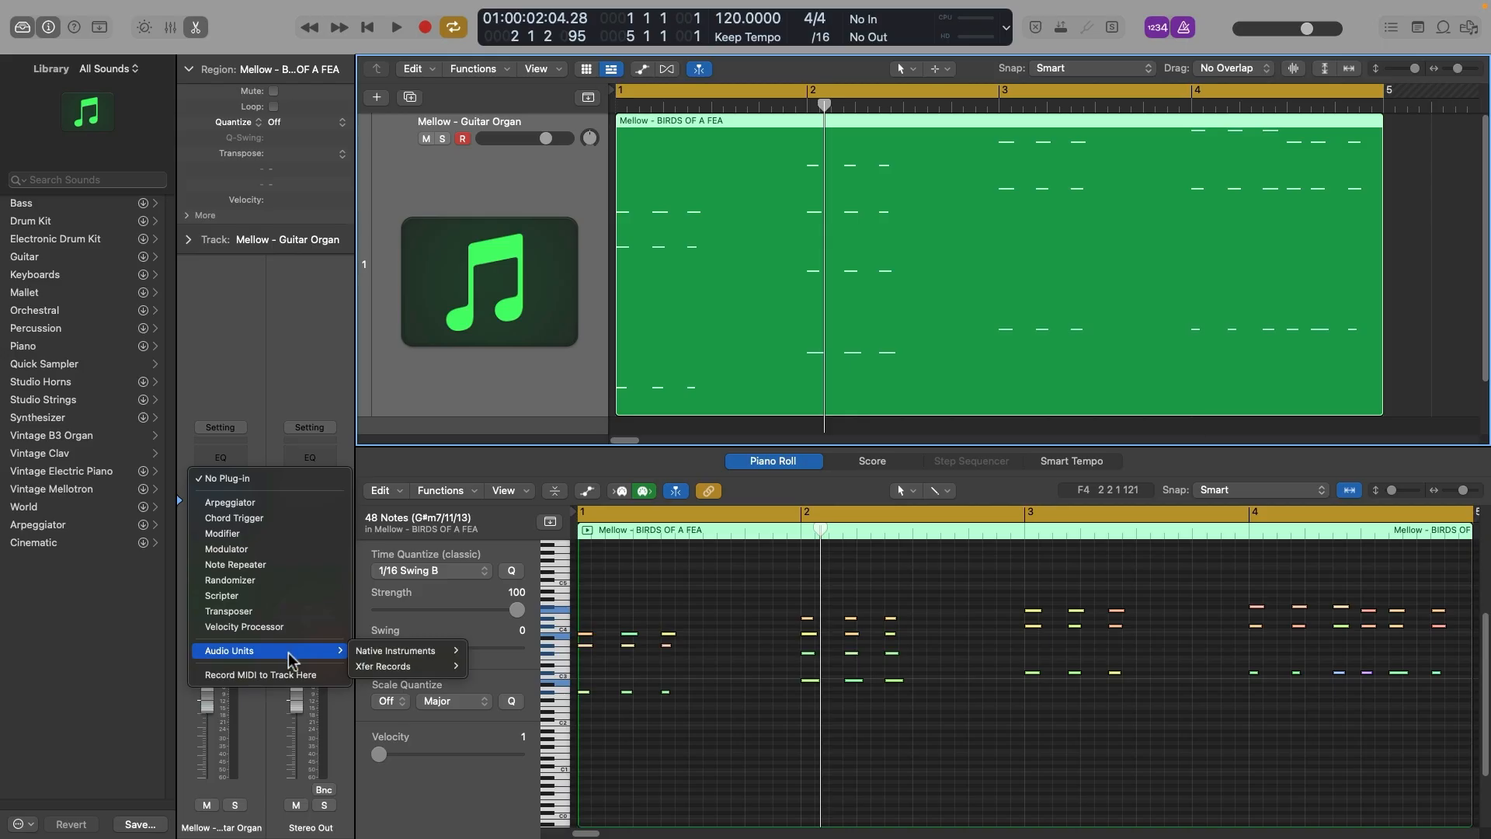
{"action": "left_click", "coordinate": [476, 253]}
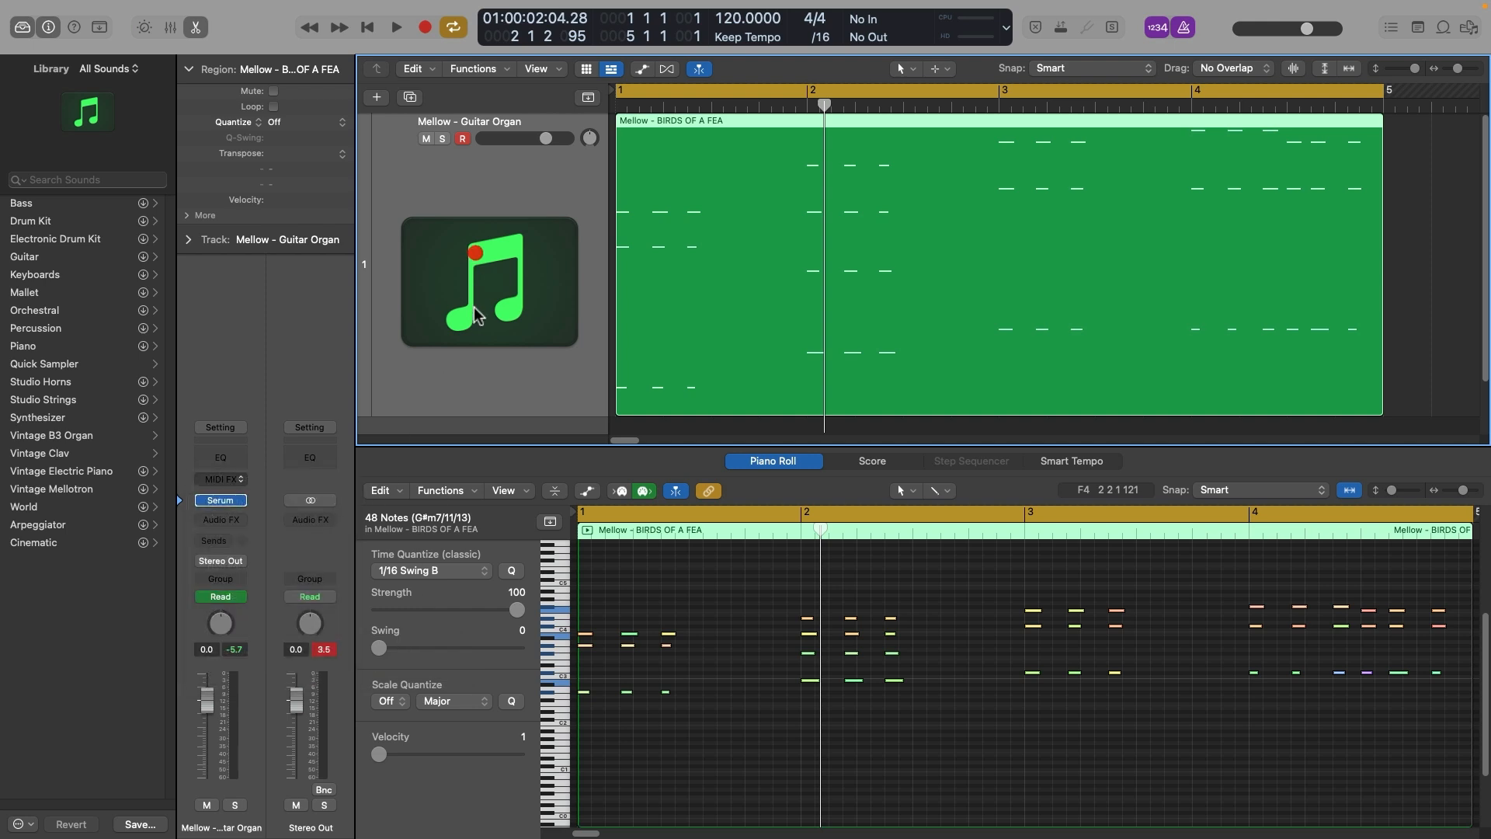
{"action": "key", "text": "super+d"}
{"action": "left_click", "coordinate": [220, 499]}
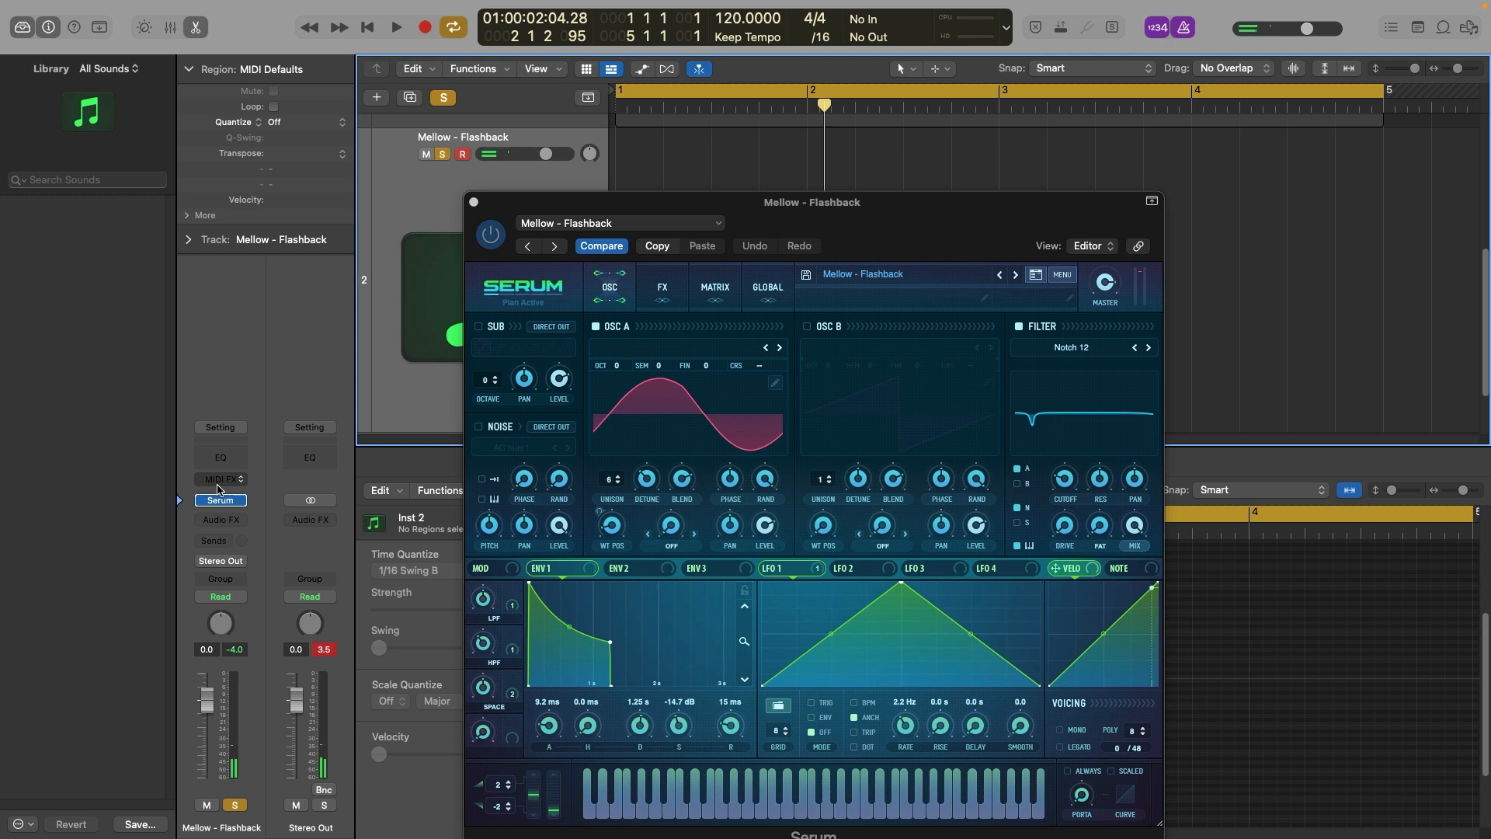
Step: Insert the Chord Trigger MIDI effect on the Flashback track and load its Blues Left Hand keyboard voicing preset
{"action": "left_click", "coordinate": [219, 481]}
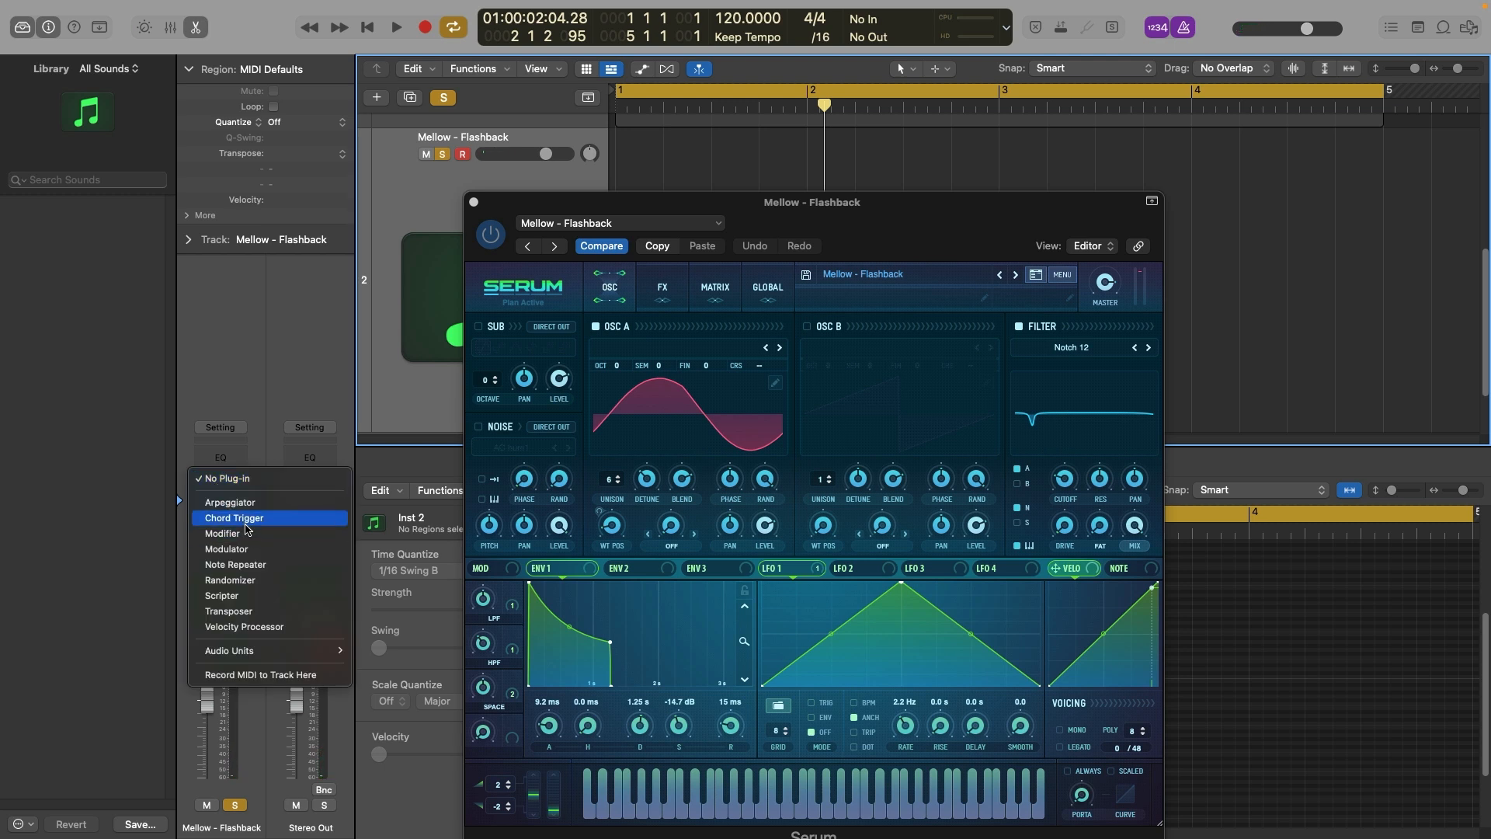
{"action": "left_click", "coordinate": [235, 518]}
{"action": "left_click", "coordinate": [635, 238]}
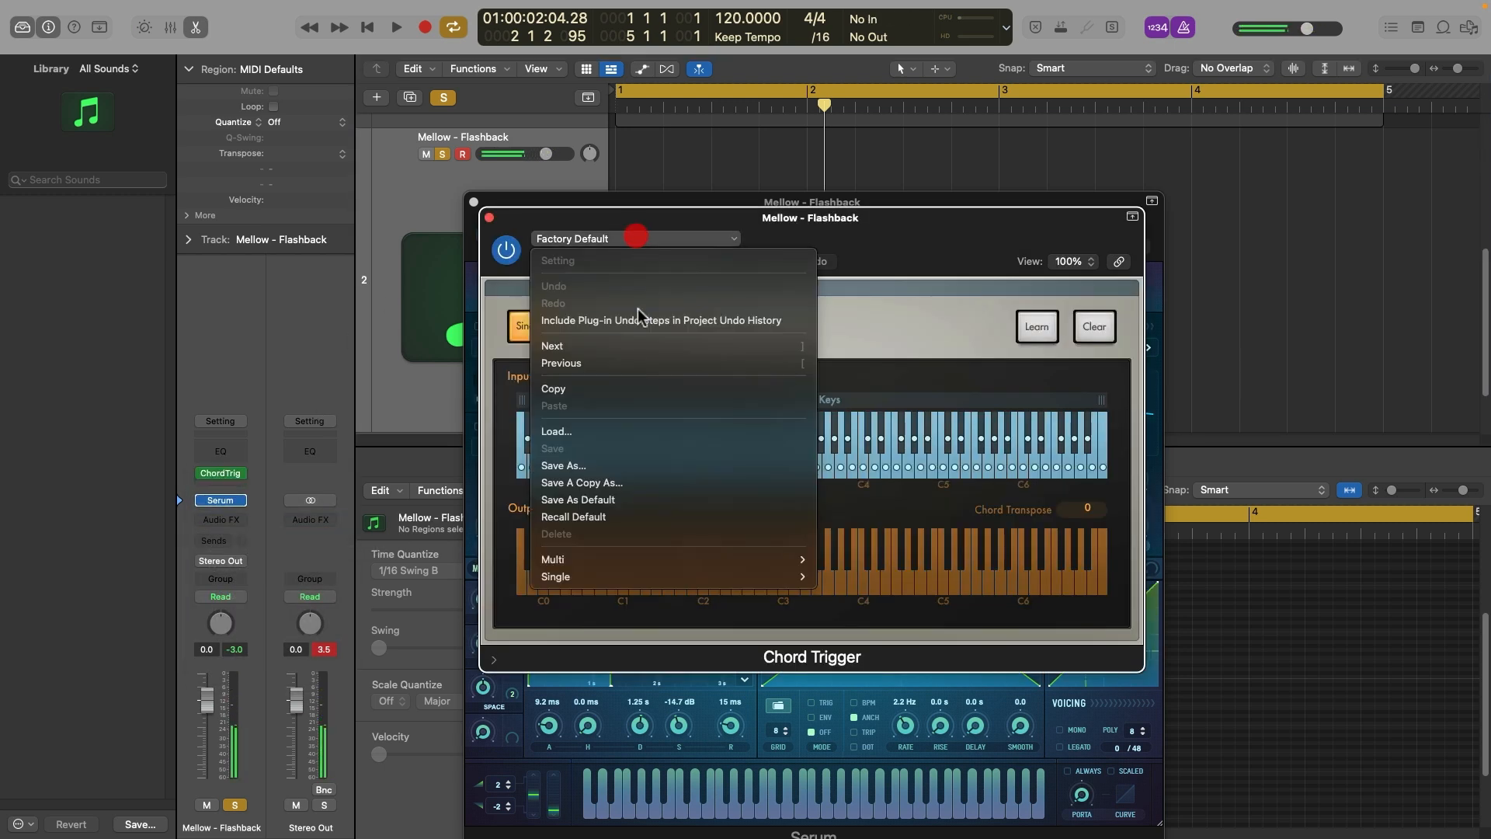
{"action": "mouse_move", "coordinate": [736, 567]}
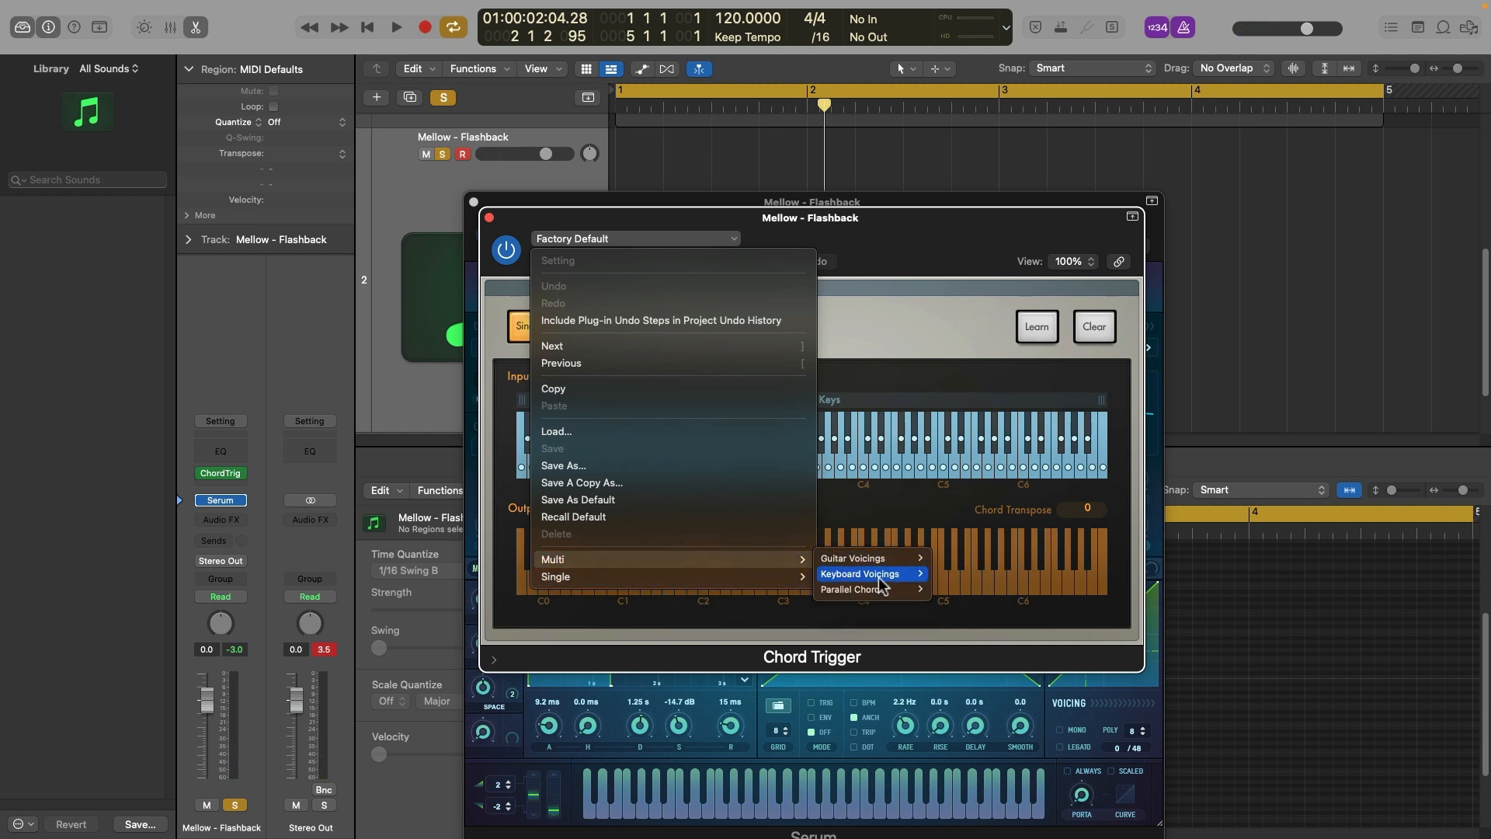
{"action": "mouse_move", "coordinate": [854, 574]}
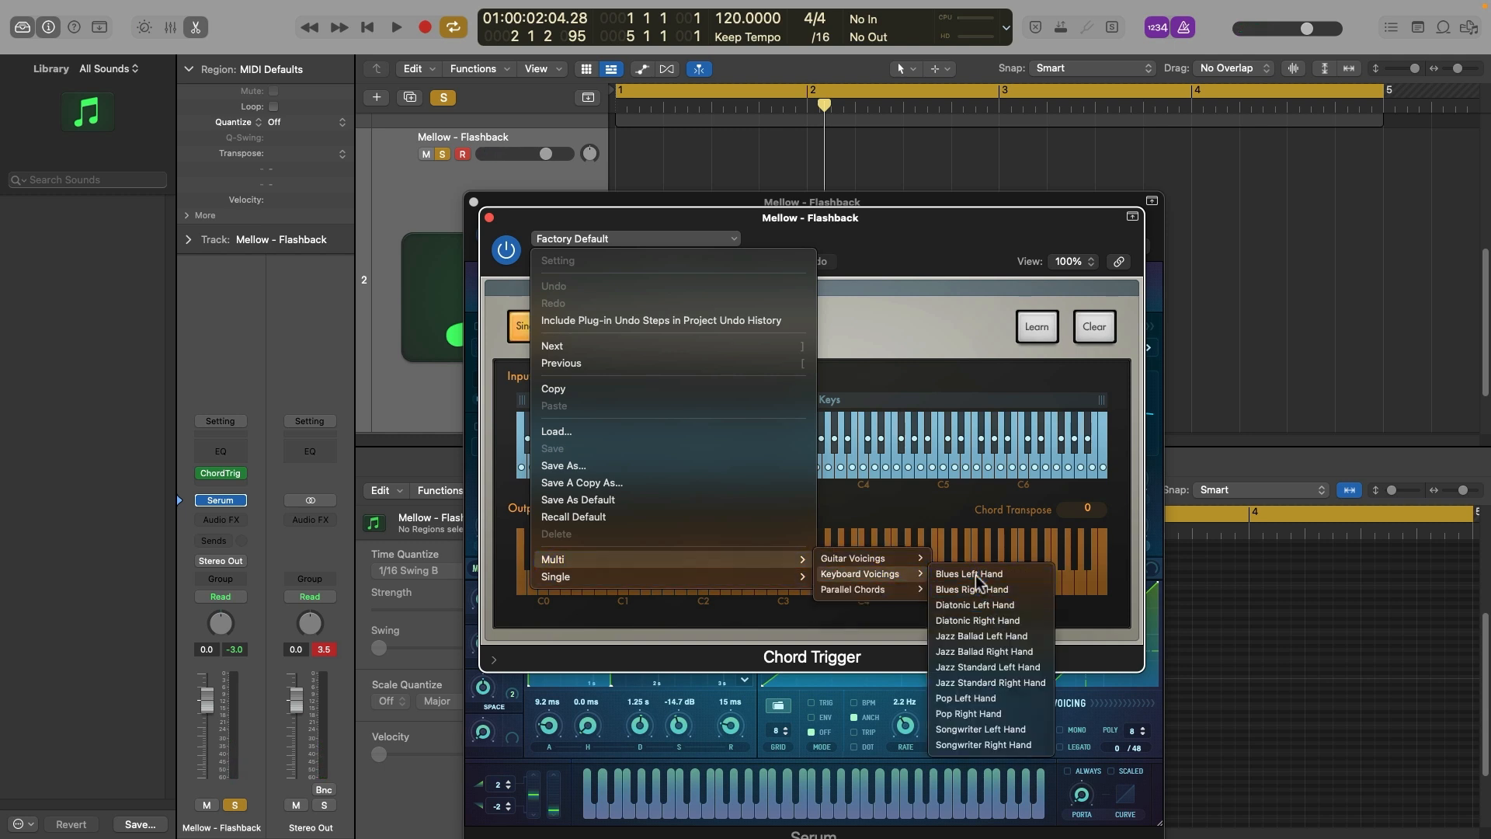
{"action": "left_click", "coordinate": [975, 575]}
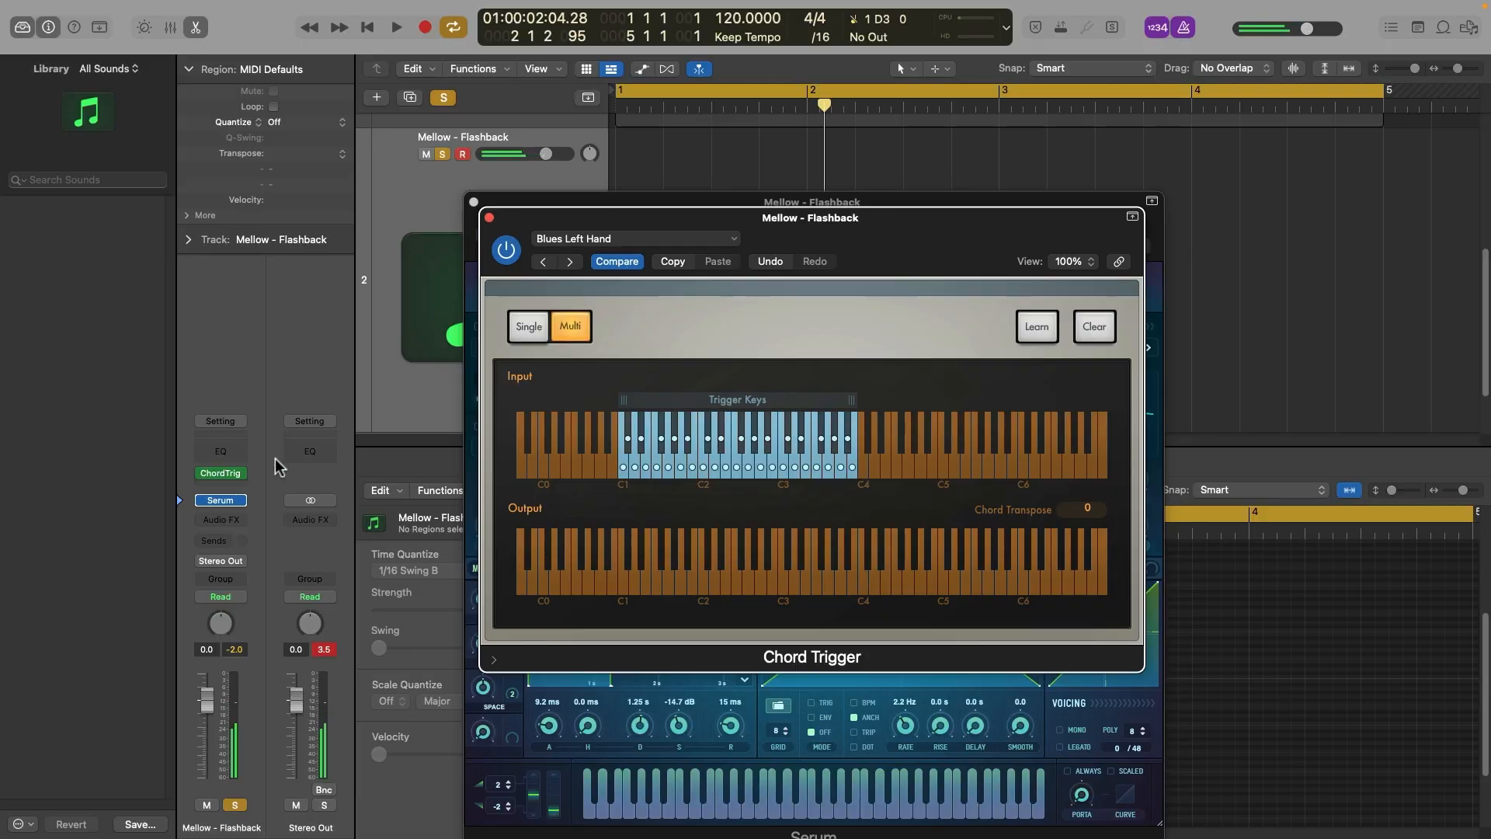
Step: Replace Chord Trigger with Xfer Records' CthulhuMFX, open its window, and dismiss the demo notice without visiting the web page
{"action": "left_click", "coordinate": [233, 475]}
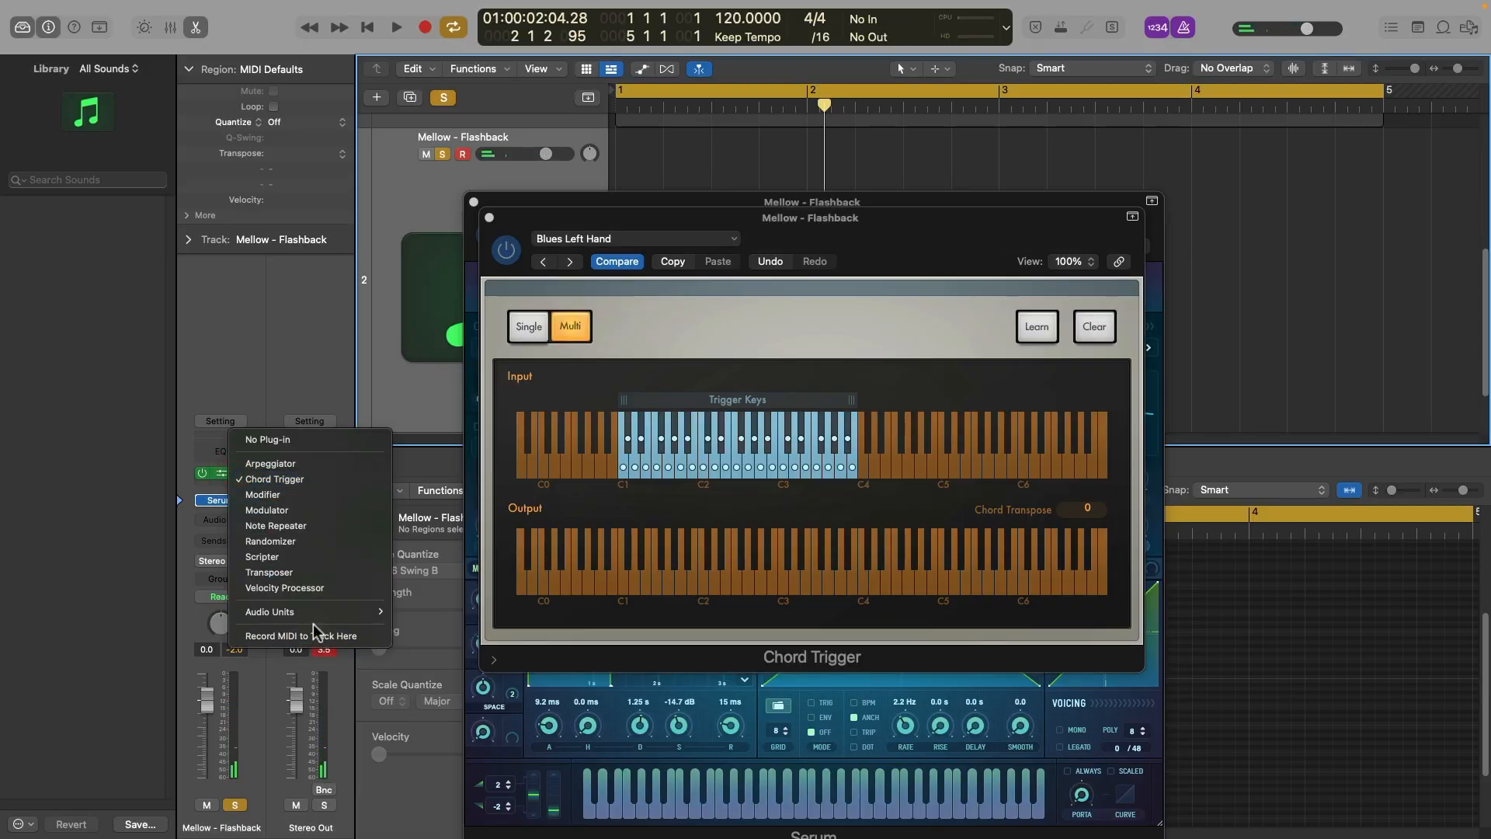
{"action": "mouse_move", "coordinate": [365, 612]}
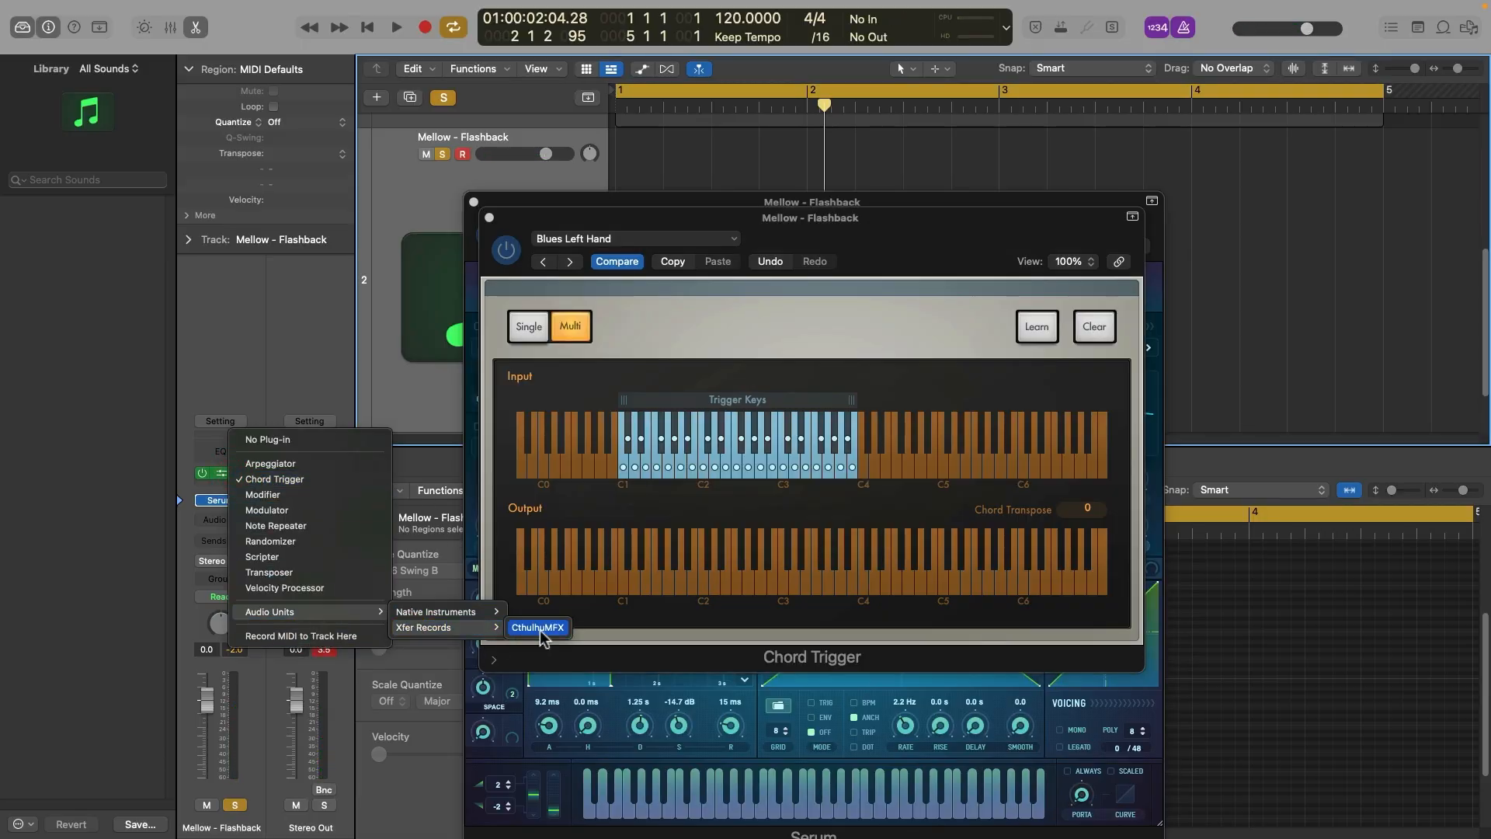
{"action": "left_click", "coordinate": [540, 629]}
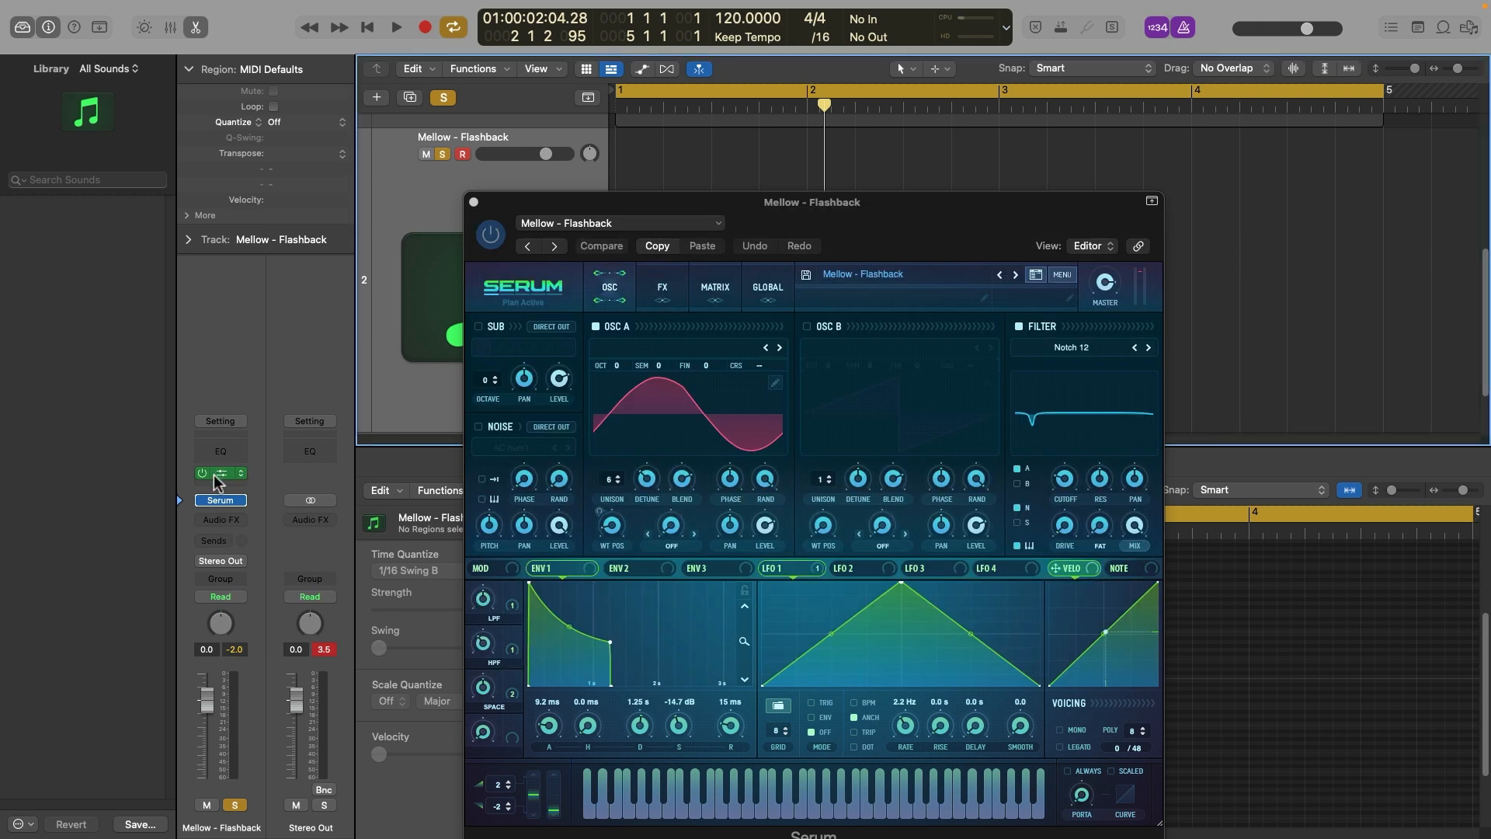
{"action": "left_click", "coordinate": [217, 476]}
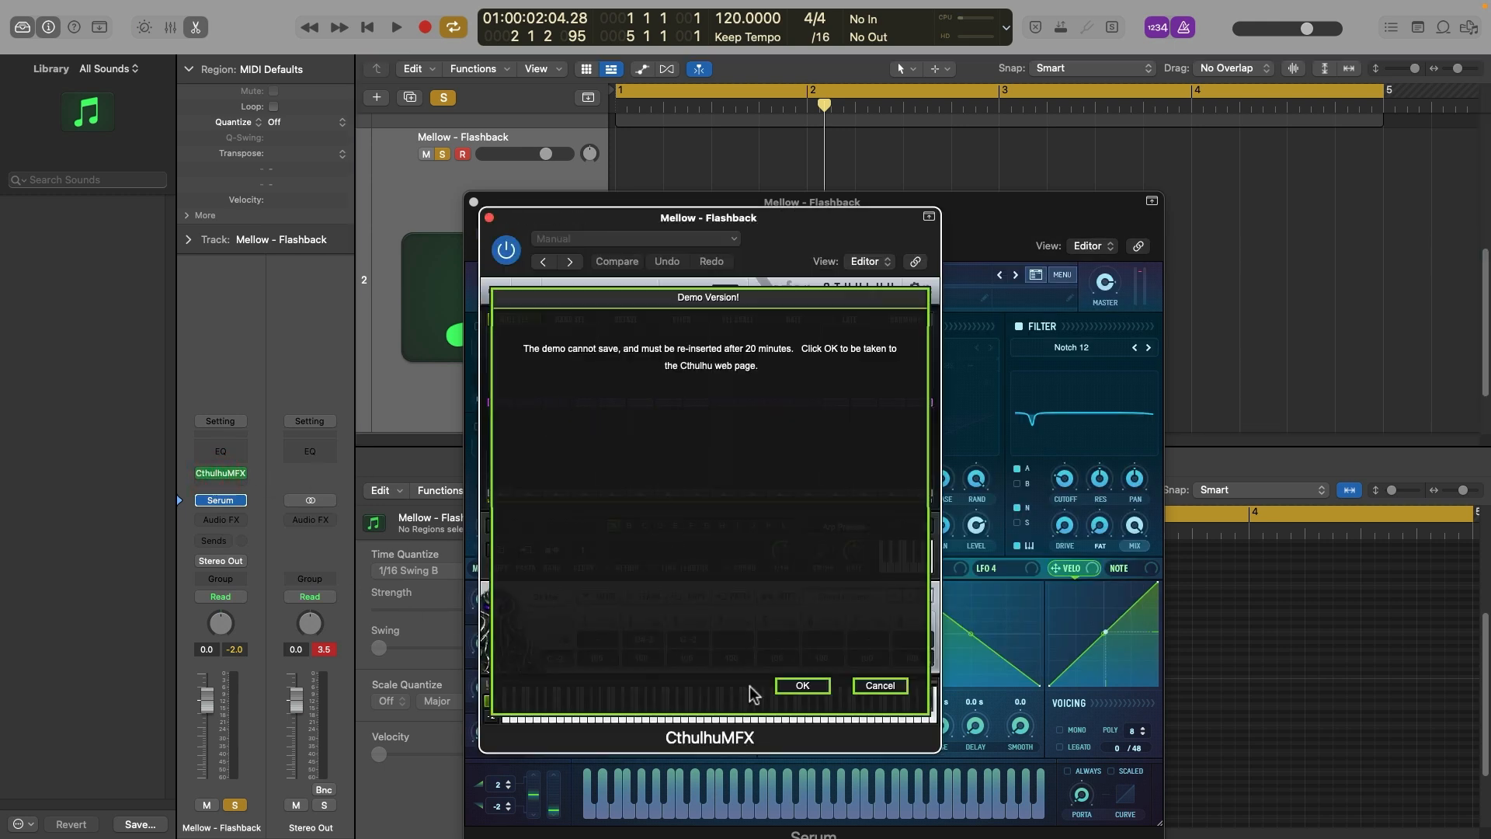
{"action": "left_click", "coordinate": [878, 686]}
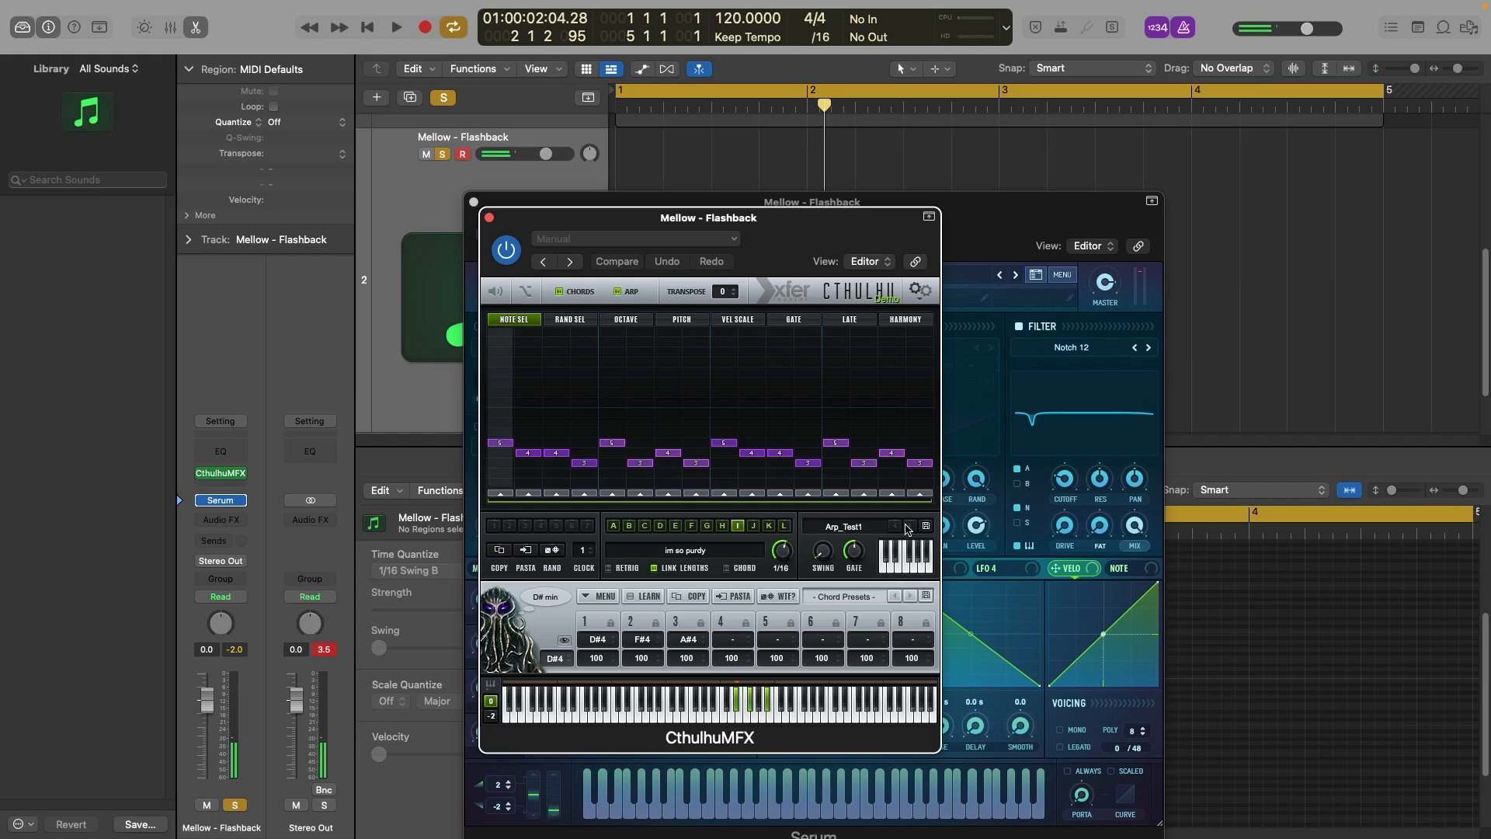
Step: Turn off Cthulhu's arpeggiator section and open the Icon_Diatonic group of chord presets
{"action": "left_click", "coordinate": [858, 528]}
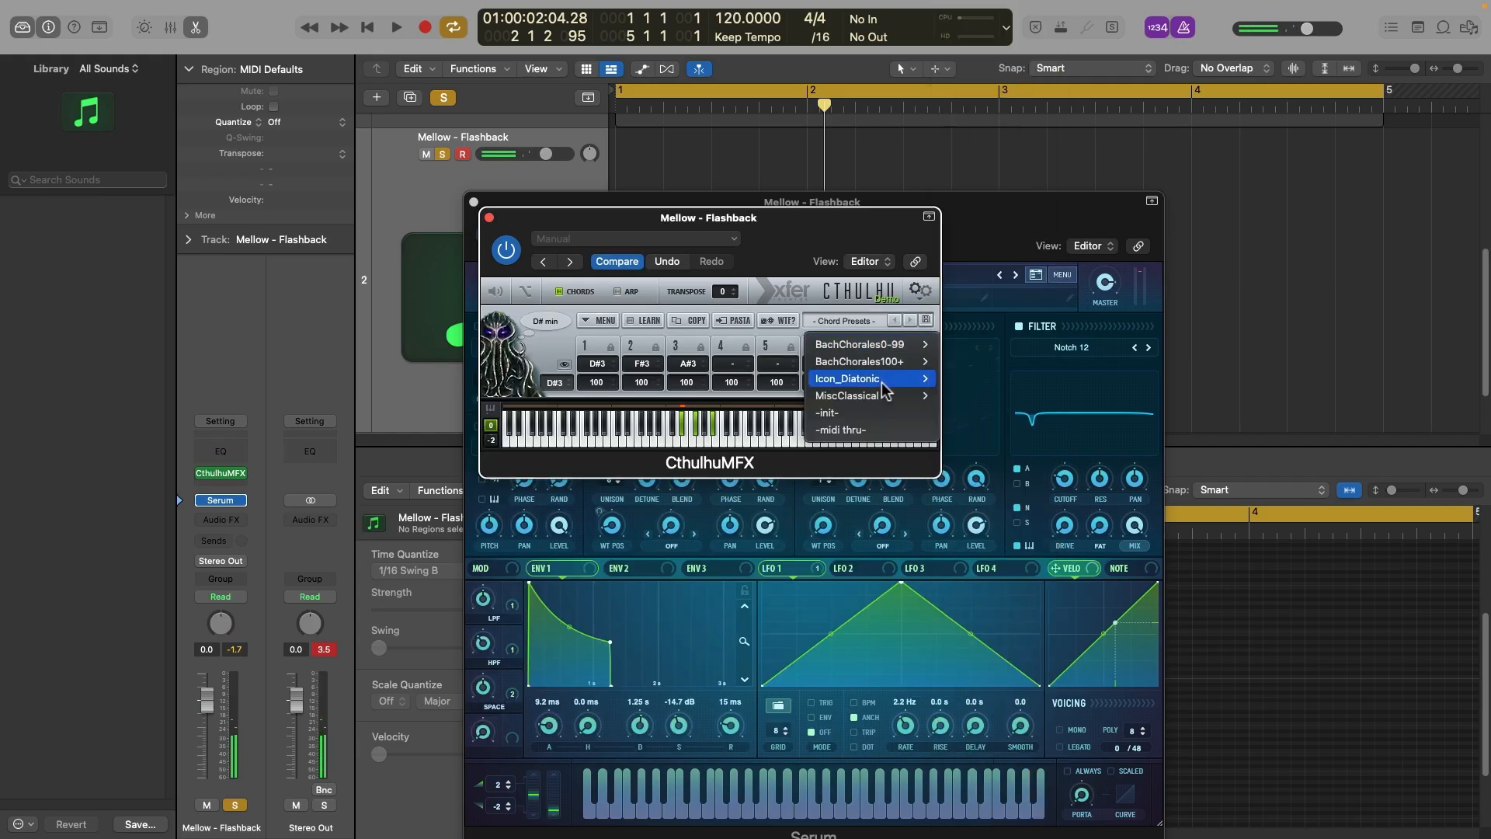
{"action": "mouse_move", "coordinate": [881, 390]}
{"action": "mouse_move", "coordinate": [924, 383]}
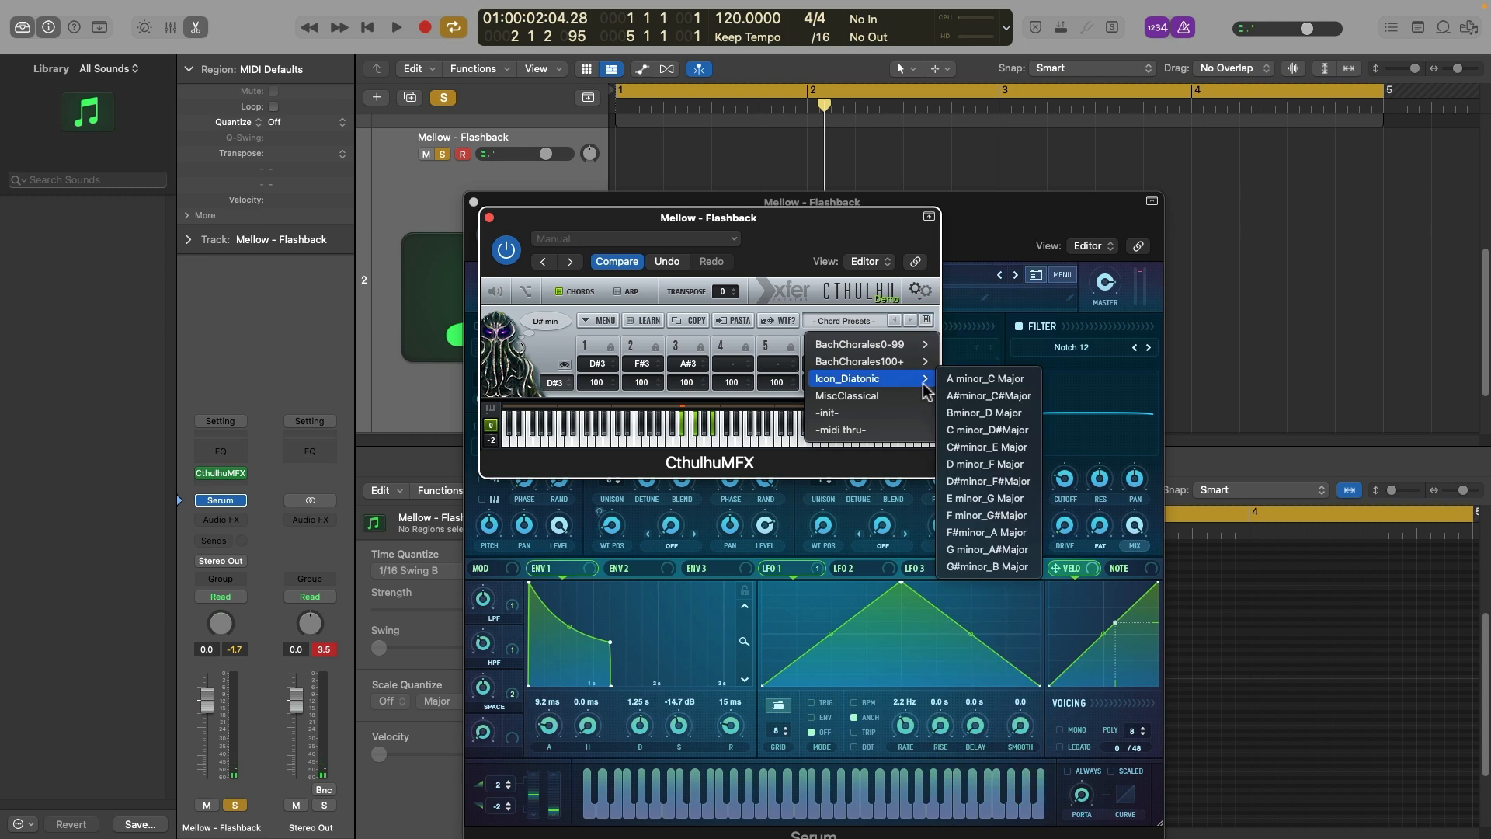